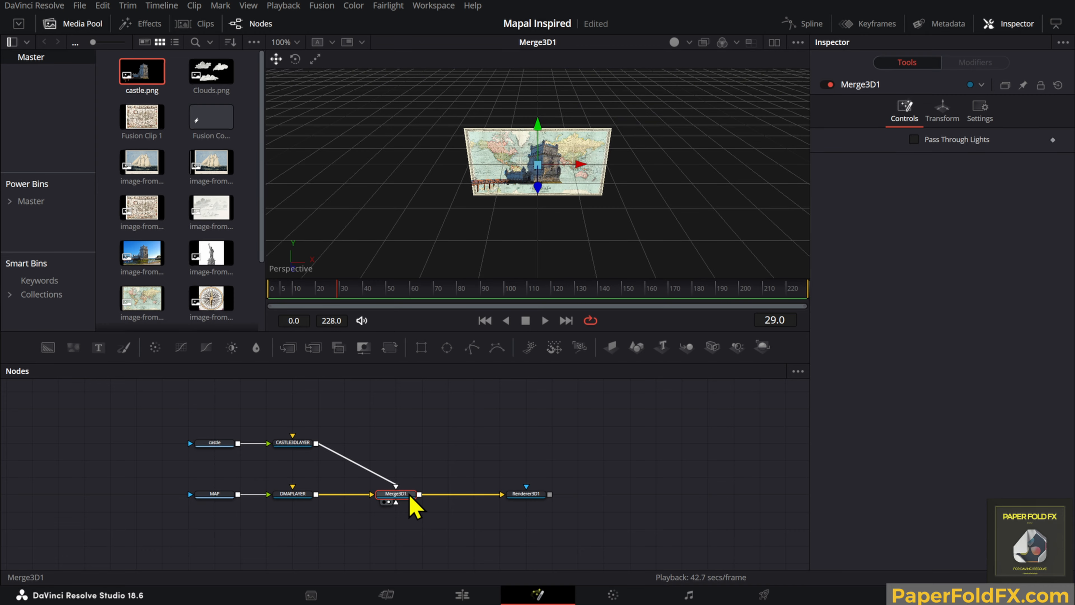
Step: Scale the CASTLE3DLAYER image down to 0.112 so the castle is small against the map
drag(576, 171, 499, 209)
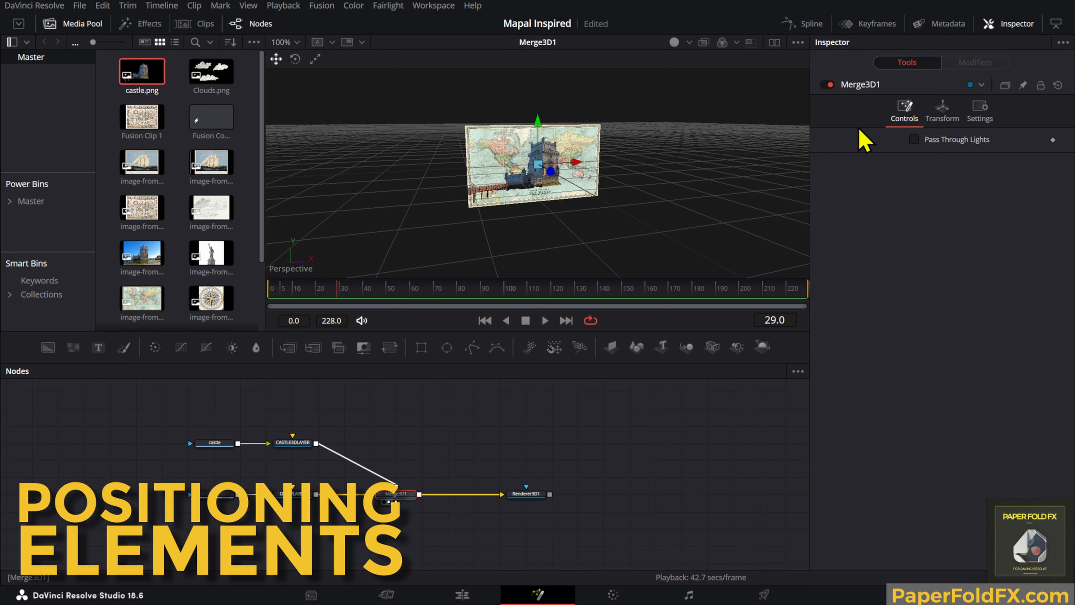
click(293, 442)
drag(551, 218, 586, 203)
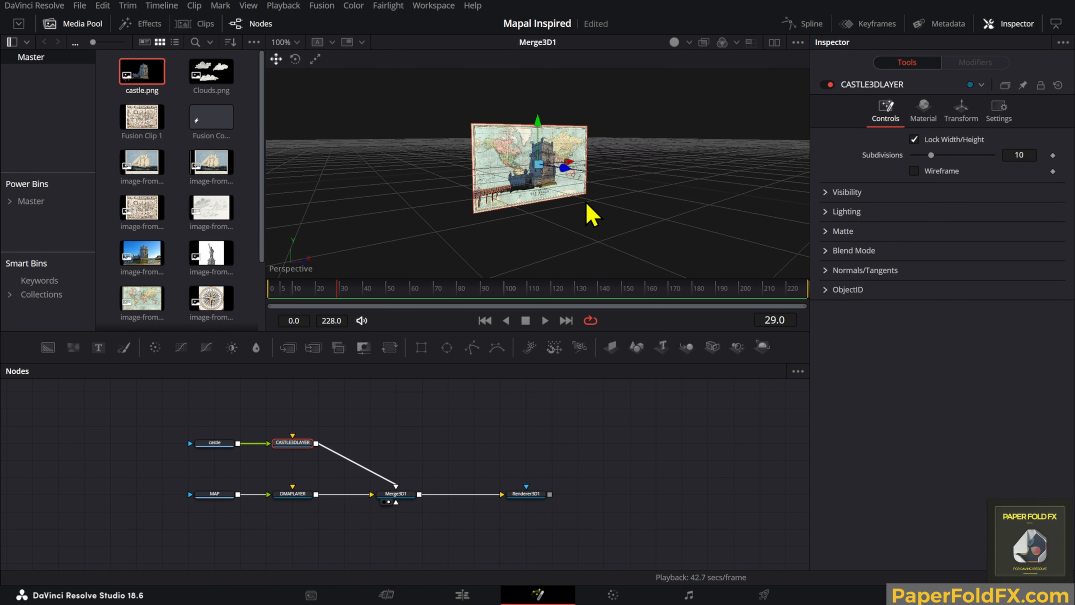
scroll(533, 207, up, 6)
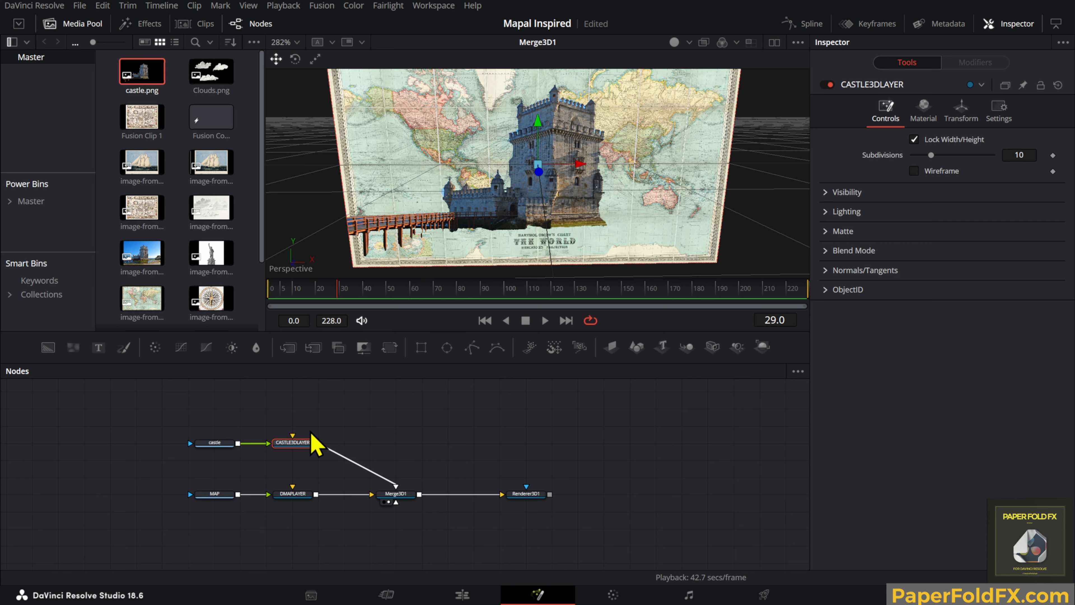
click(949, 104)
drag(1018, 344, 1001, 343)
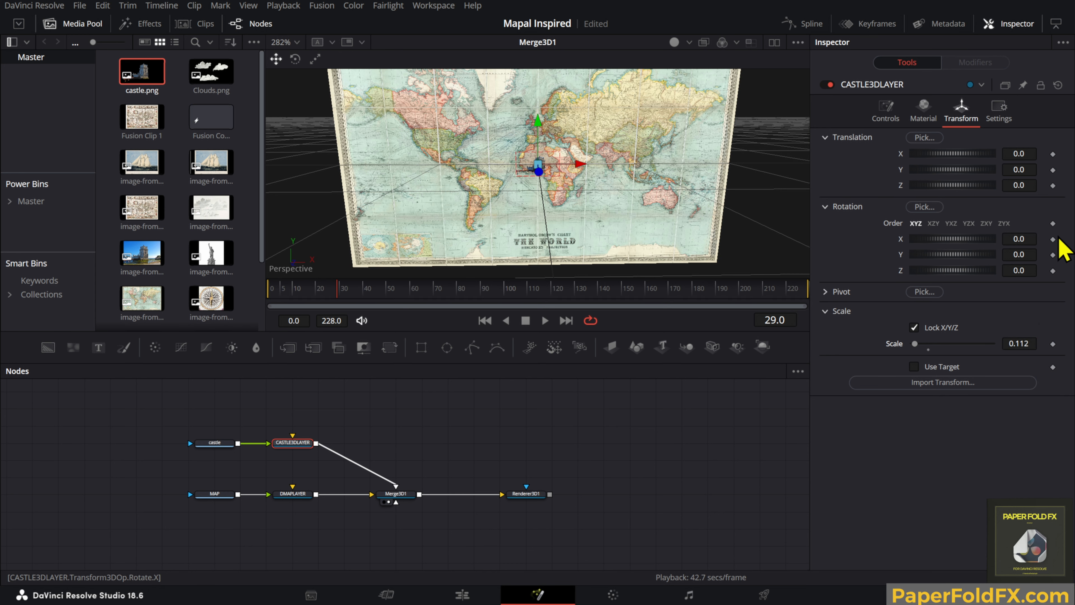
Step: Set the castle layer's X rotation to 90 degrees so it stands perpendicular to the map
drag(1018, 255, 1024, 242)
key(ctrl+z)
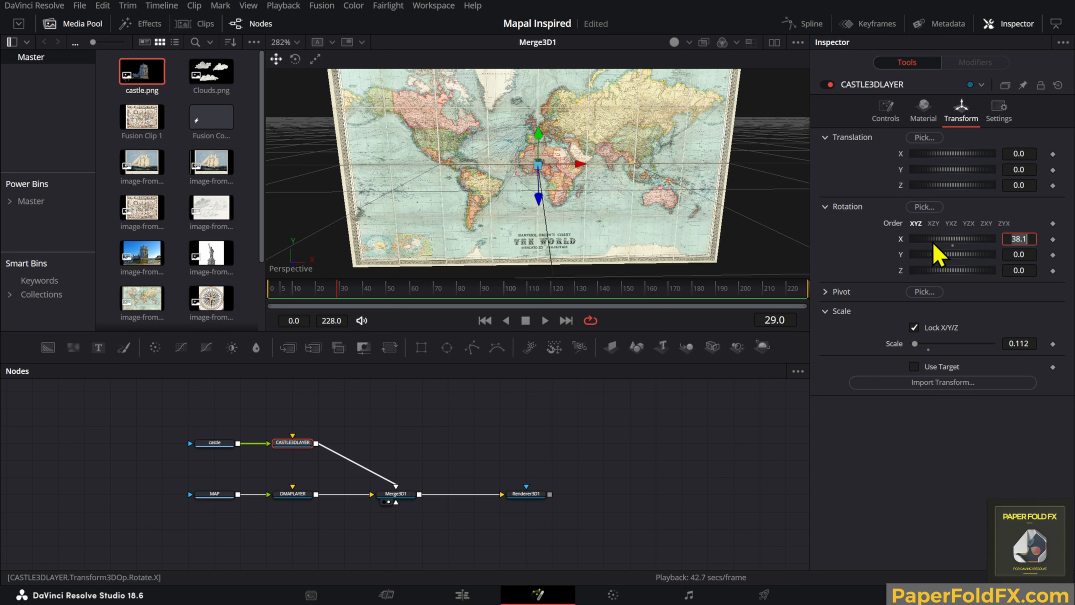
text(9)
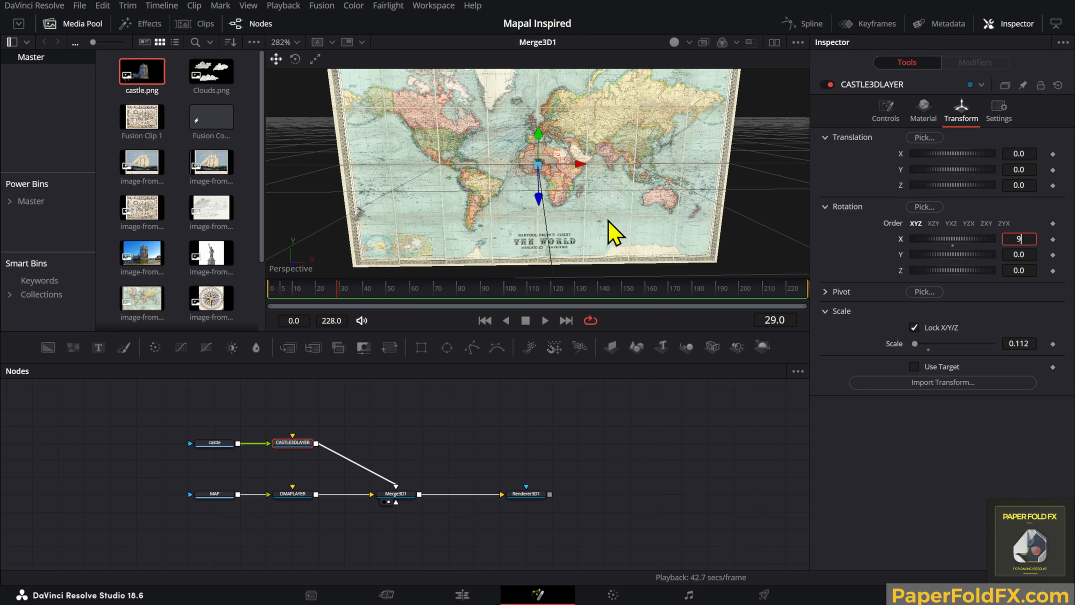
text(0)
key(Tab)
Step: Move the castle up to Europe and raise it onto the map surface, to about Y 0.1065 and Z 0.0207
scroll(539, 187, up, 5)
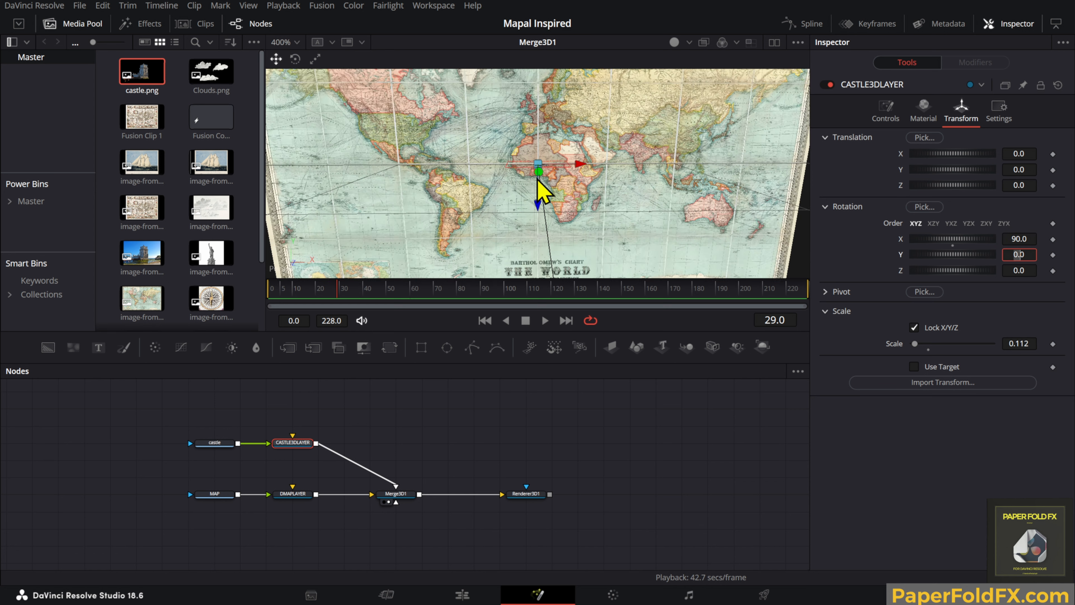
drag(539, 192, 580, 206)
scroll(564, 199, up, 3)
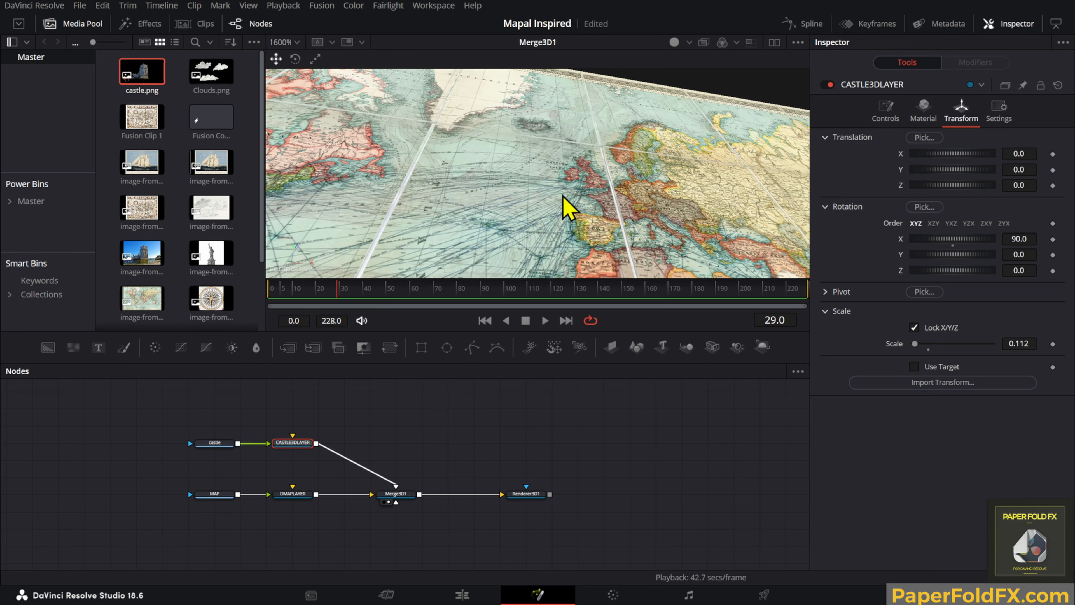
scroll(569, 195, down, 3)
scroll(574, 203, up, 3)
scroll(579, 215, down, 3)
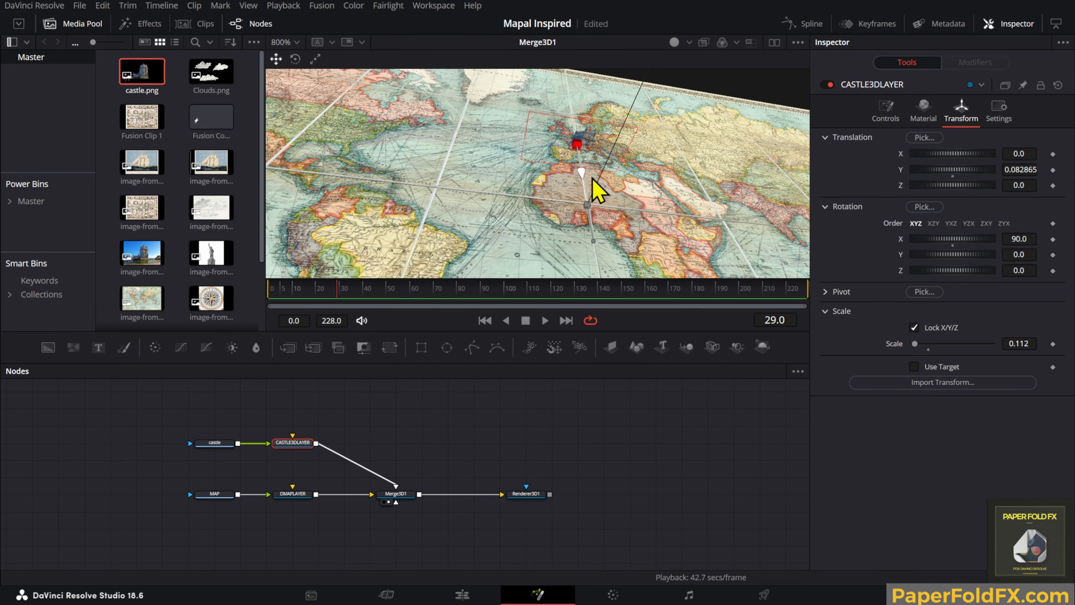
scroll(597, 186, up, 5)
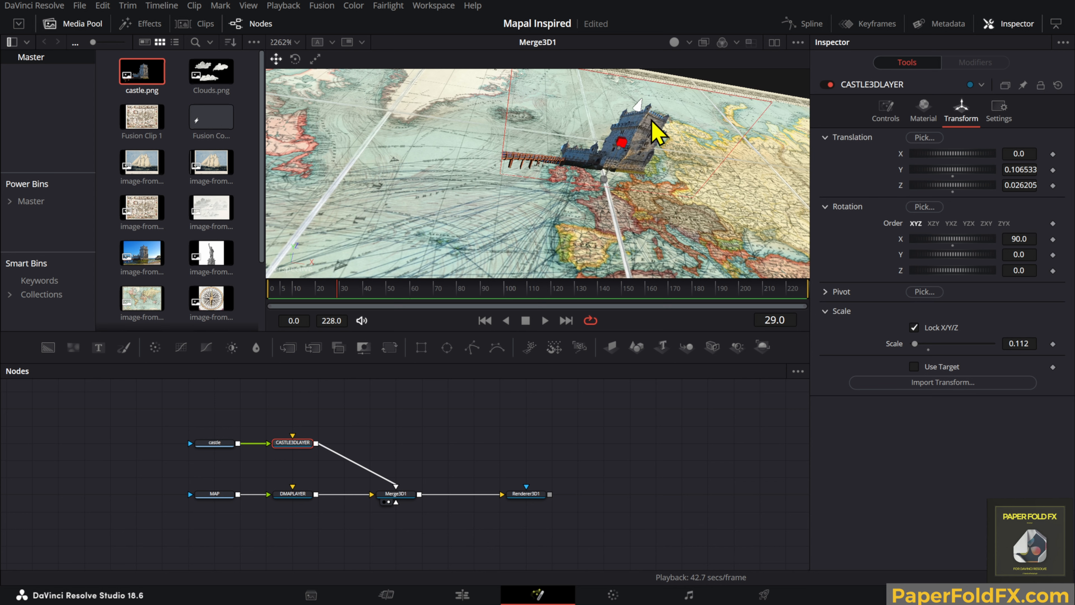
drag(658, 134, 646, 183)
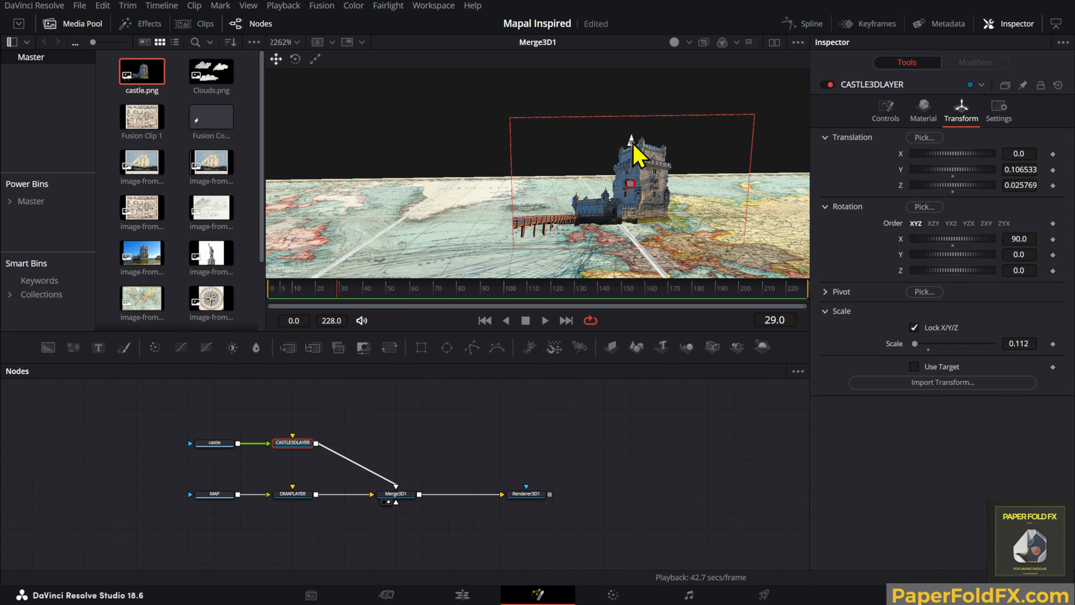
drag(633, 145, 641, 211)
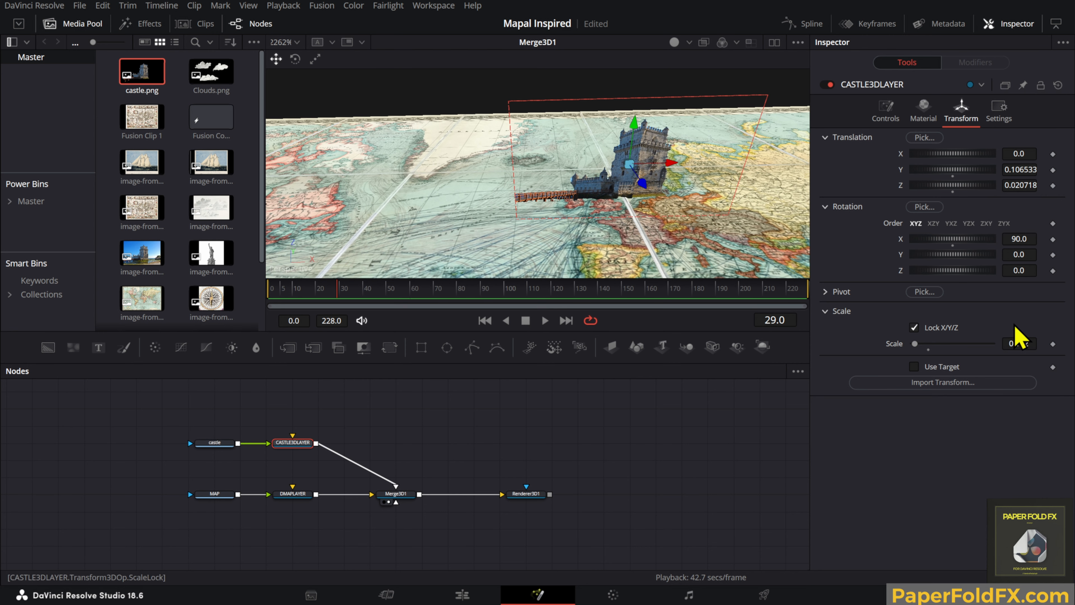
Step: Reduce the castle layer's scale to 0.033 and seat it beside the Iberian Peninsula at about X -0.0205, Y 0.0805, Z 0.0062
triple_click(1014, 343)
text(0.081)
key(Return)
drag(1017, 344, 1013, 344)
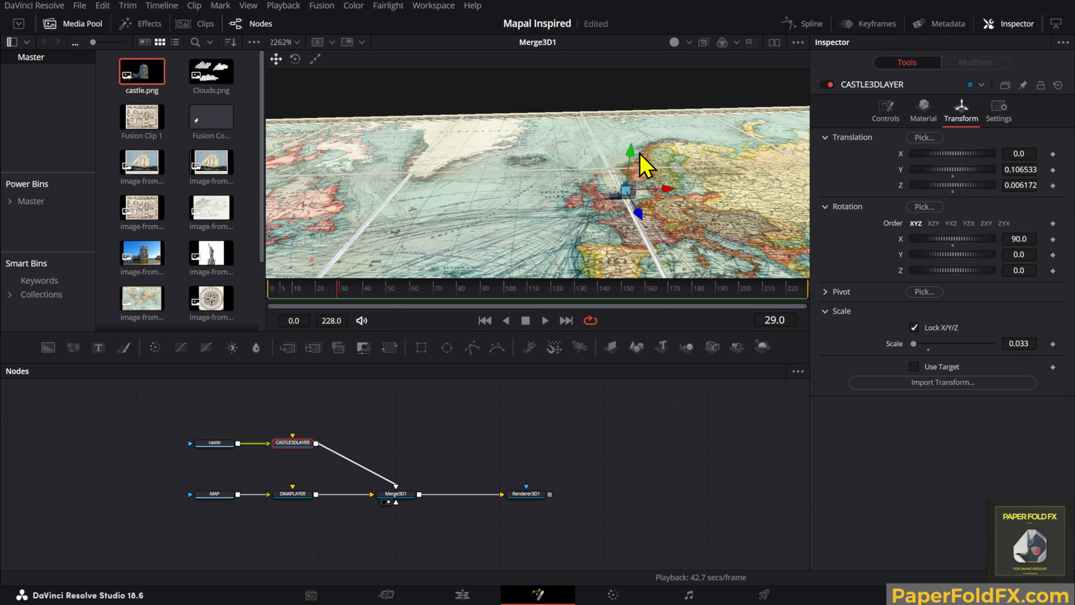
mouse_move(653, 193)
mouse_down()
mouse_move(643, 195)
mouse_move(642, 178)
mouse_move(618, 214)
mouse_move(641, 202)
mouse_up()
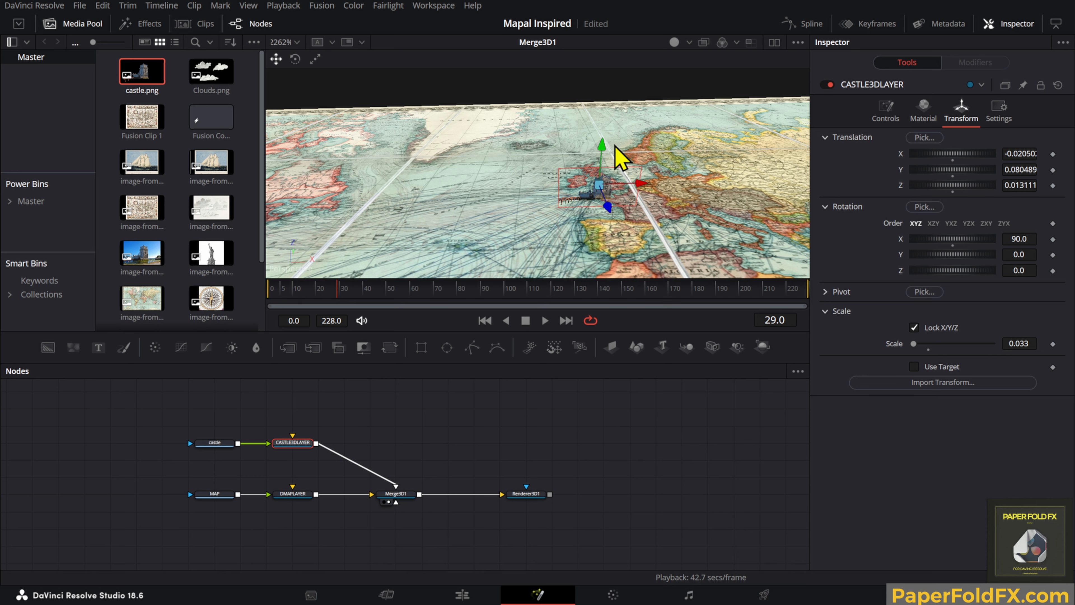
Step: Lock the castle layer's height by adding an expression to its Z translation with the value 0.0061723160791
right_click(899, 185)
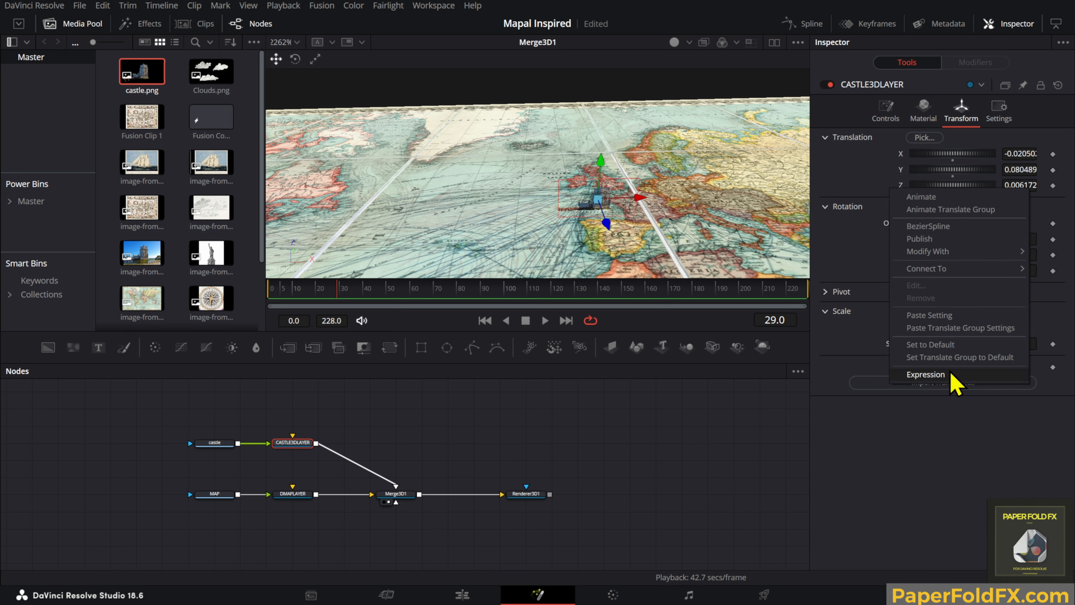
click(925, 374)
click(650, 147)
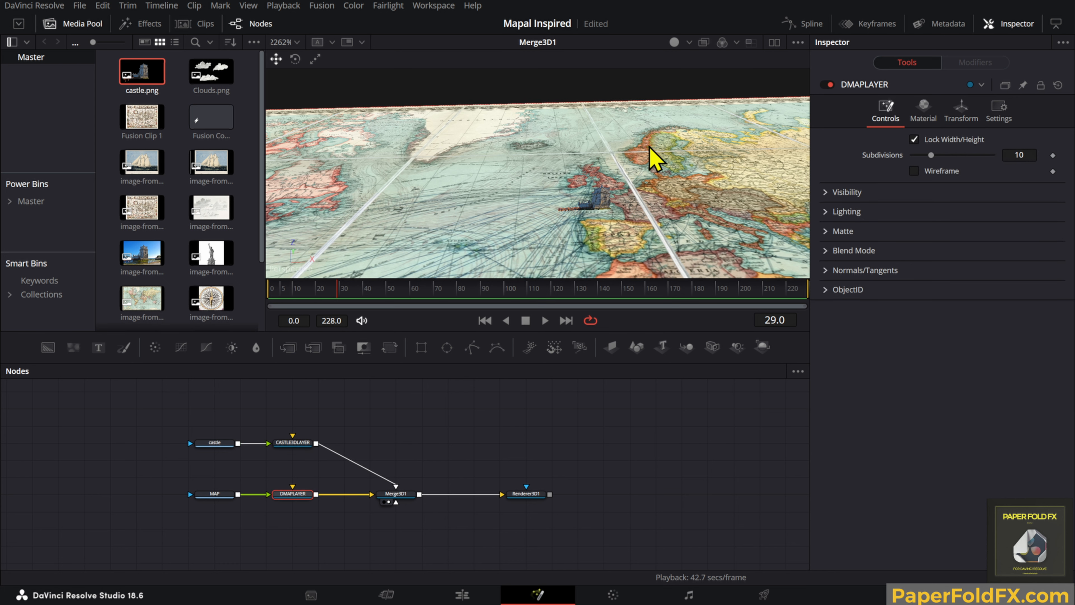
click(292, 442)
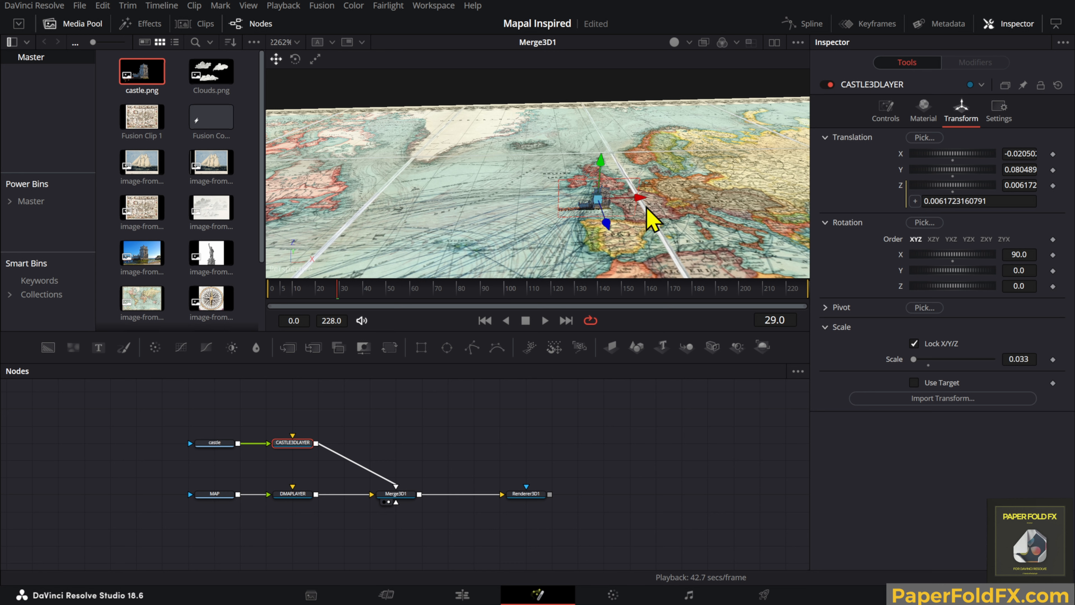
Step: Slide the castle sideways along the map to the Portuguese coast, at about X -0.0231
drag(647, 210, 629, 221)
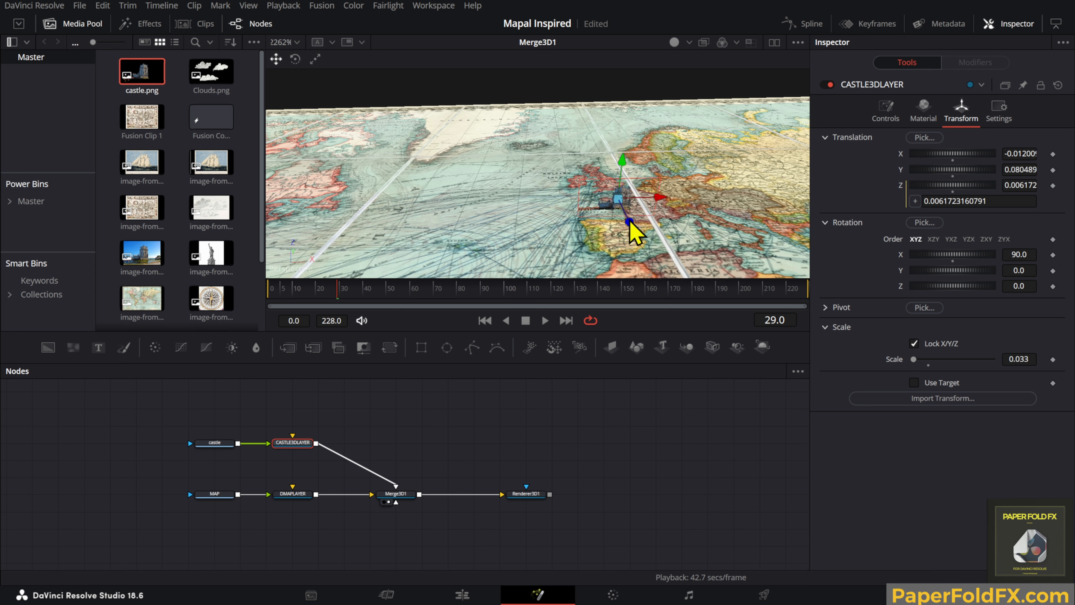
click(600, 250)
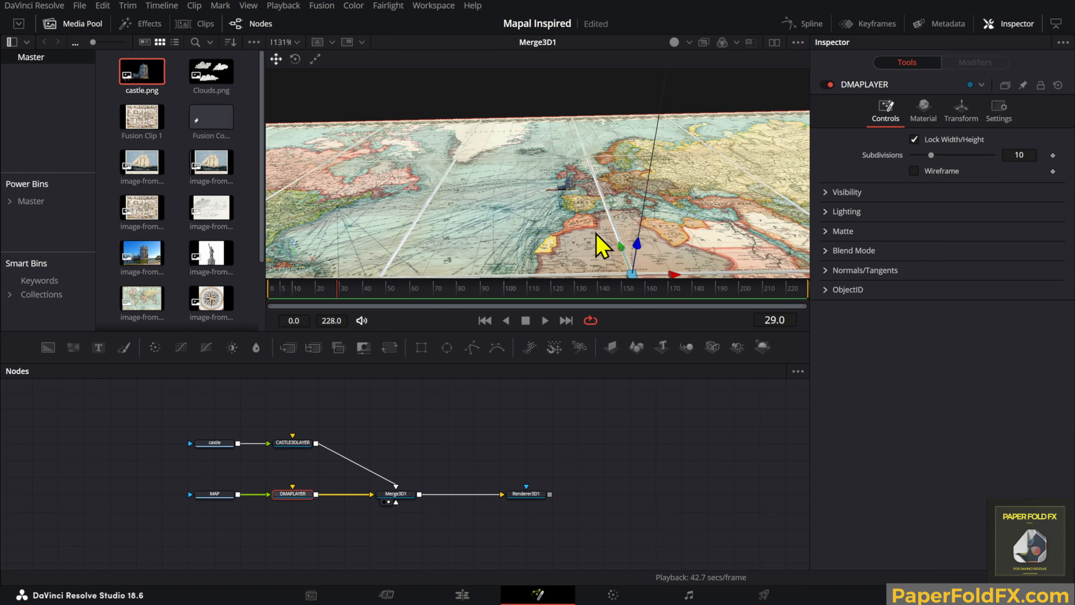
drag(643, 235, 584, 265)
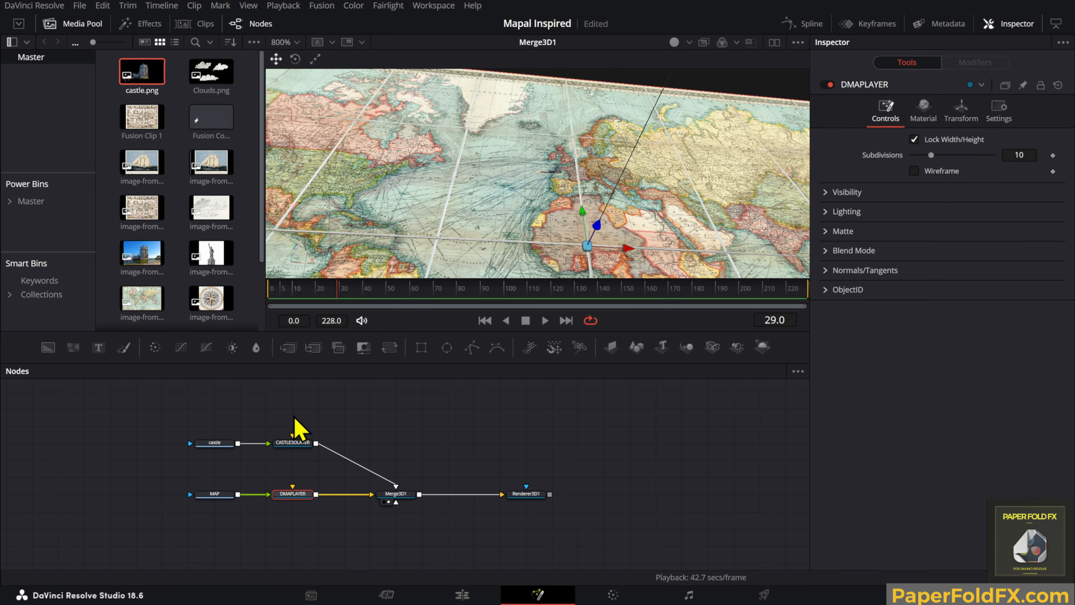
Step: Add SOL.png from the media pool to the node graph above the castle nodes and rename its node sol
drag(421, 398, 466, 495)
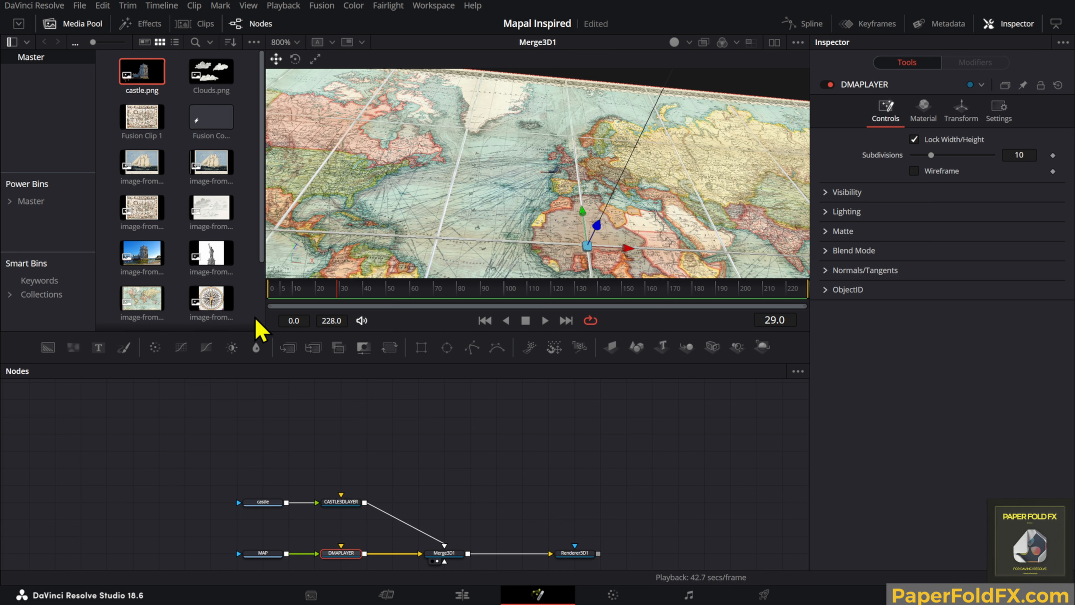
scroll(214, 258, down, 3)
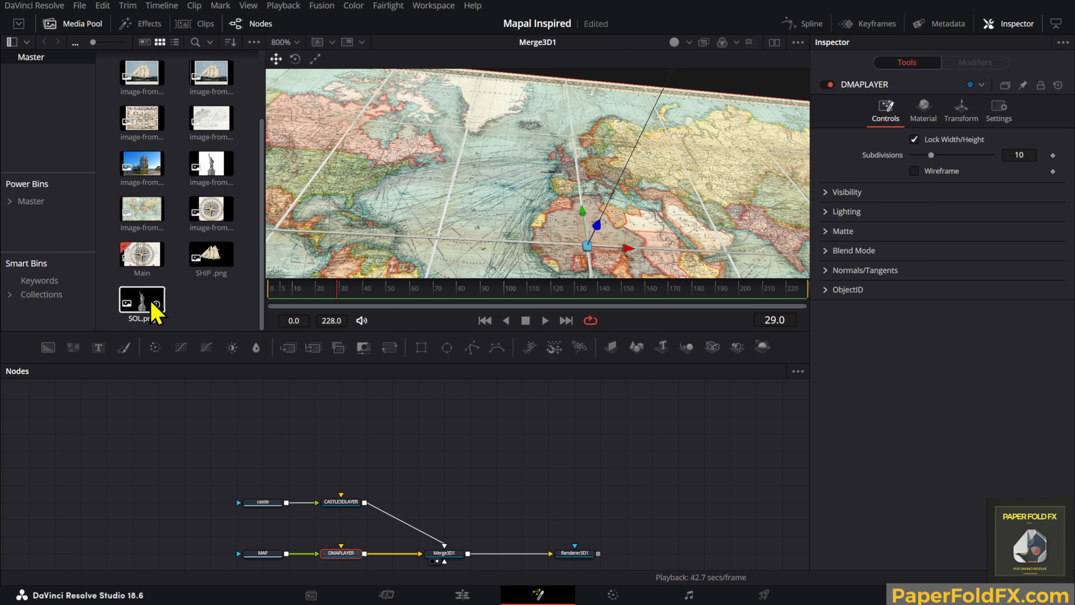
drag(151, 304, 279, 443)
key(F2)
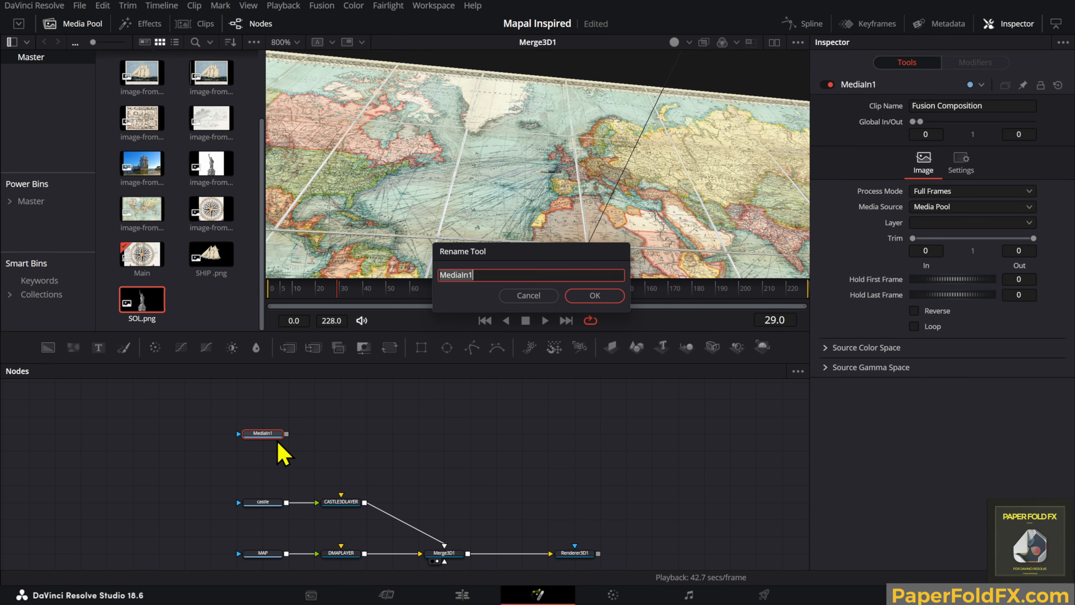
text(sol)
key(Return)
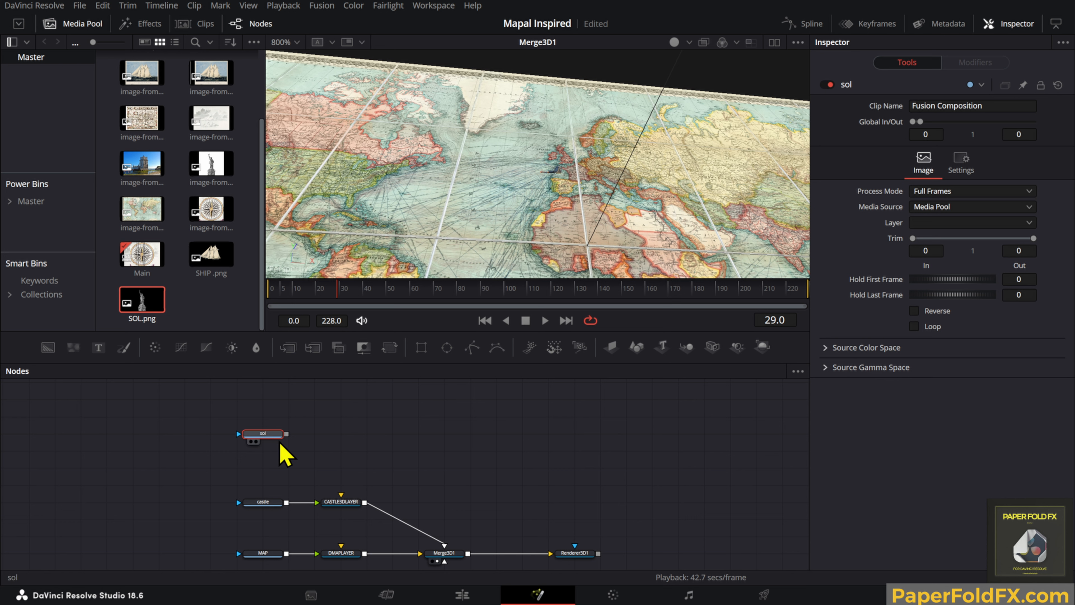
Step: Duplicate the CASTLE3DLAYER node beside the sol node and rename the copy SOL3DLAYER
click(354, 508)
key(ctrl+c)
key(ctrl+v)
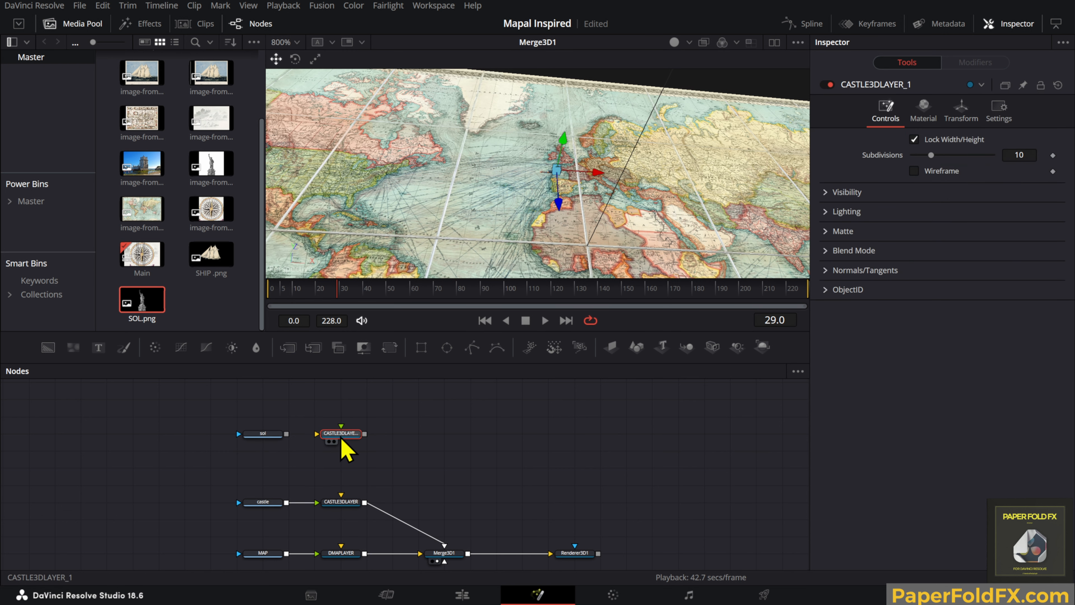
key(F2)
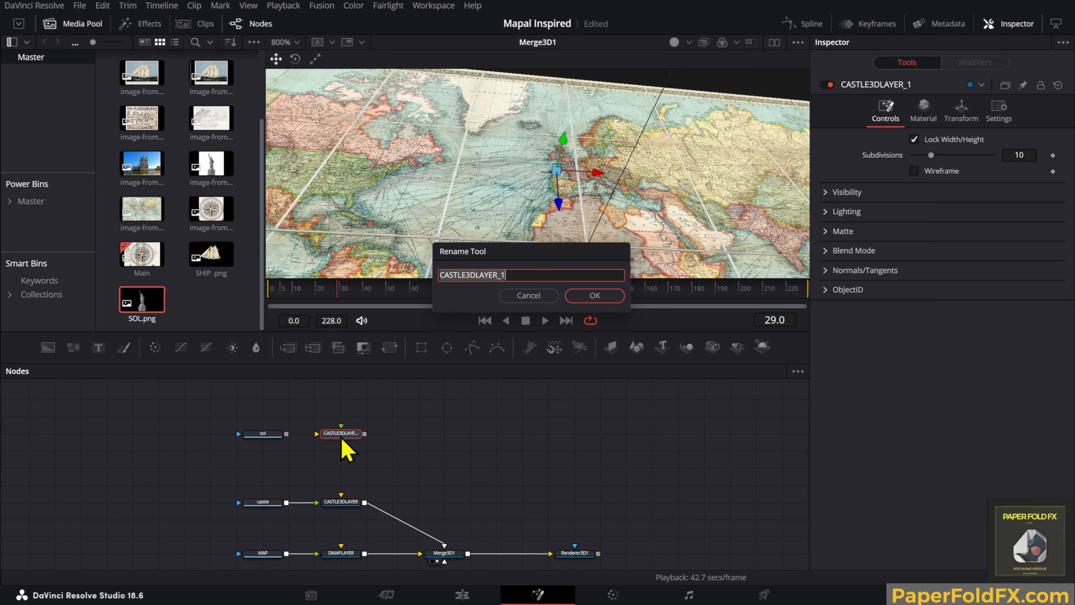
text(sol3dlayer)
key(Return)
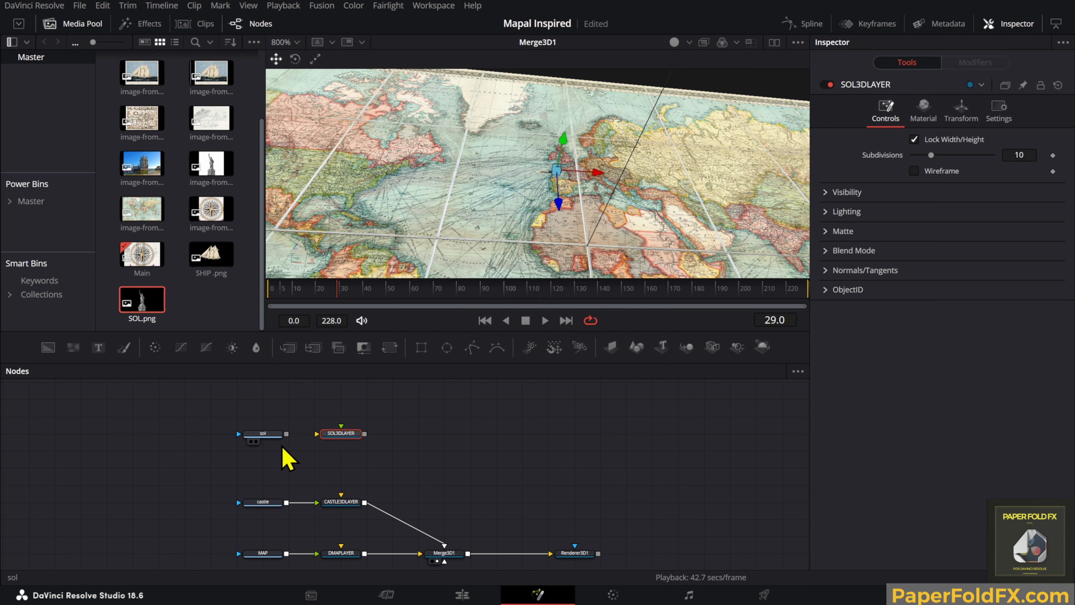
Step: Connect the sol node to SOL3DLAYER and feed SOL3DLAYER into Merge3D1
drag(286, 434, 446, 551)
click(444, 553)
Step: Move SOL3DLAYER across the Atlantic to the east coast of the United States, at about X -0.1816 and Y 0.0607
click(341, 421)
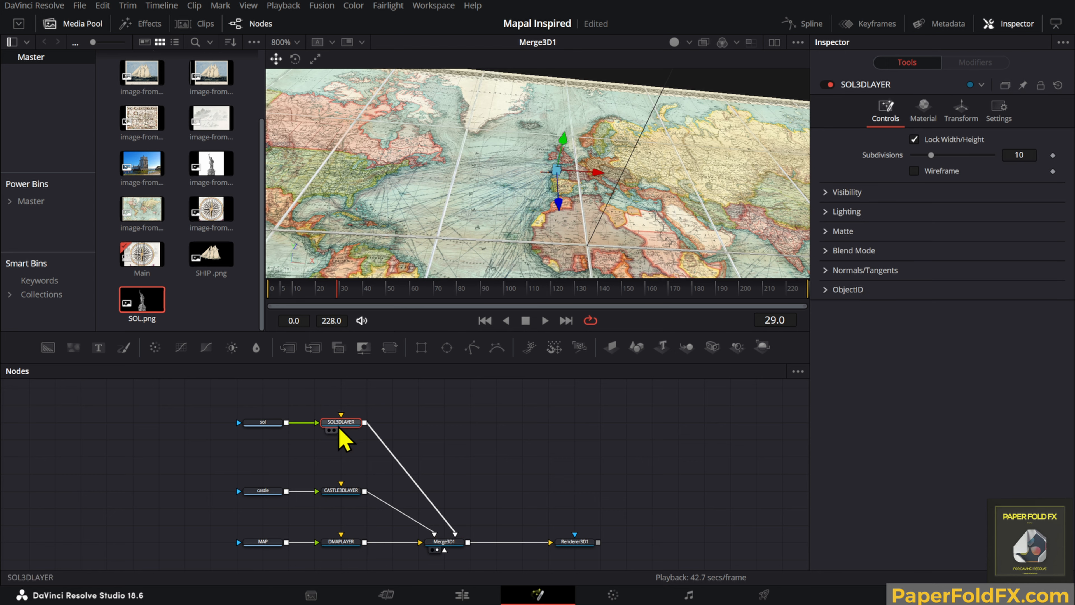
click(960, 113)
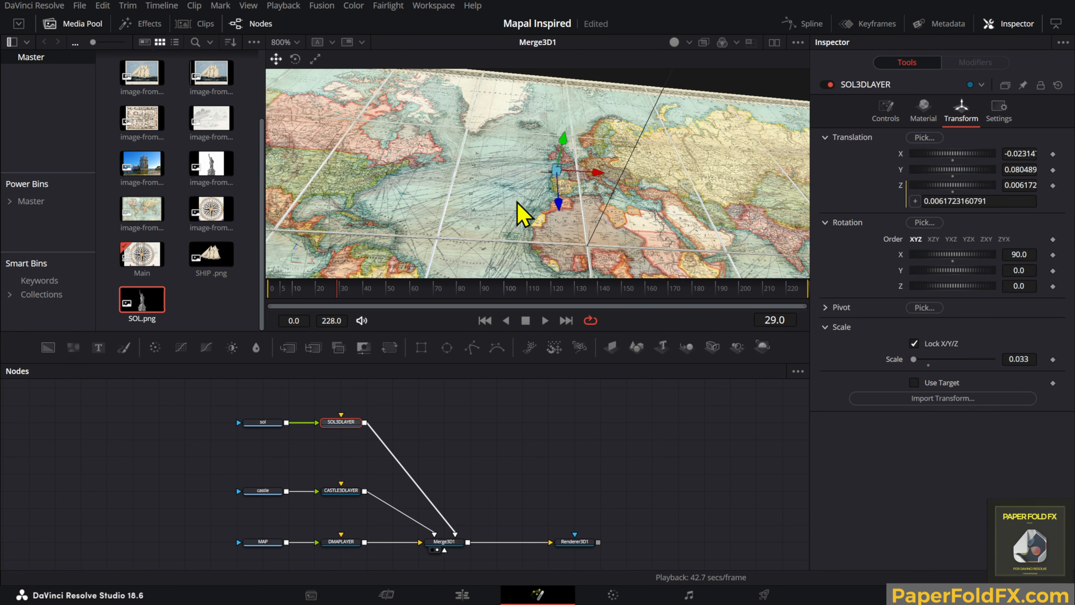
drag(515, 200, 422, 178)
scroll(499, 207, up, 5)
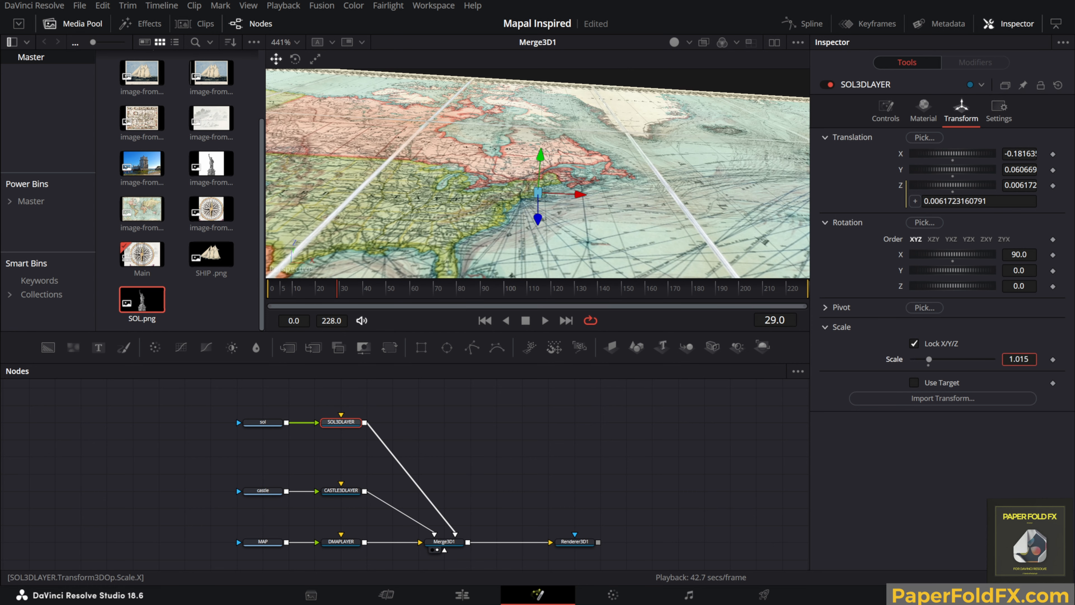
Step: Try enlarging SOL3DLAYER to a scale of about 1.015 to make the statue show on the map
drag(1021, 361, 1027, 361)
key(ctrl+z)
scroll(592, 212, down, 4)
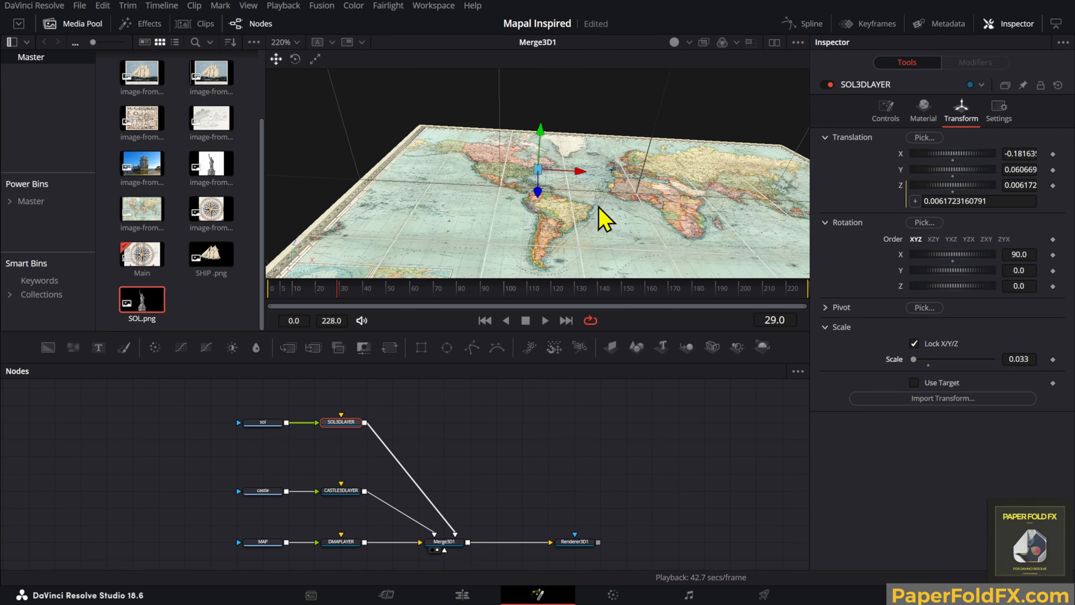
scroll(597, 206, up, 4)
drag(621, 203, 551, 199)
scroll(576, 211, down, 3)
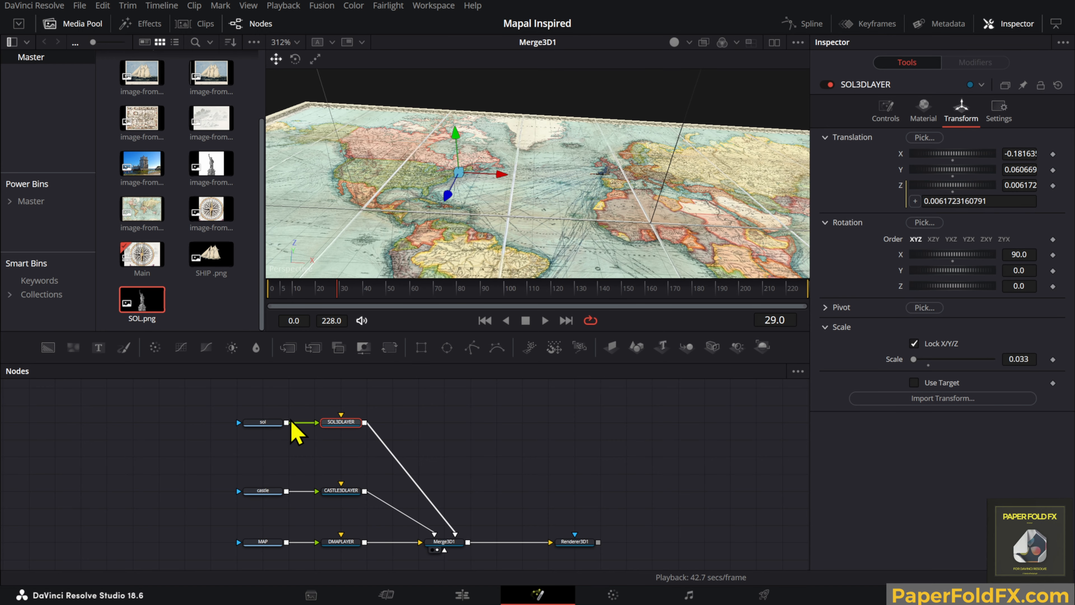
Step: Enable looping on the sol media node so the still image lasts for the whole composition
click(280, 422)
click(914, 326)
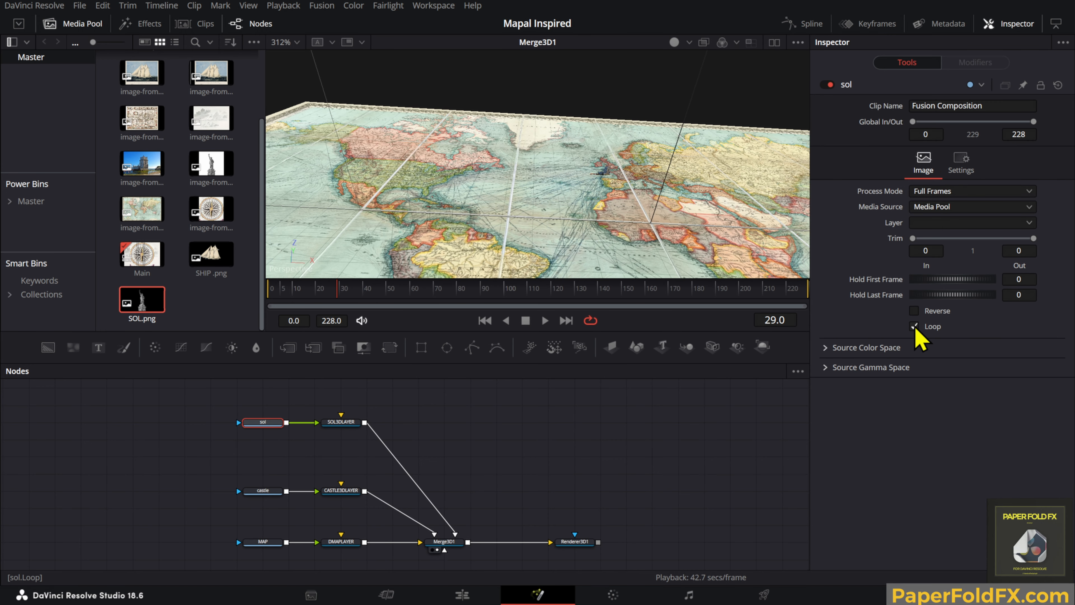
Step: Fine-tune SOL3DLAYER's position on the United States east coast to about X -0.1844 and Y 0.0591
click(340, 422)
scroll(431, 212, up, 3)
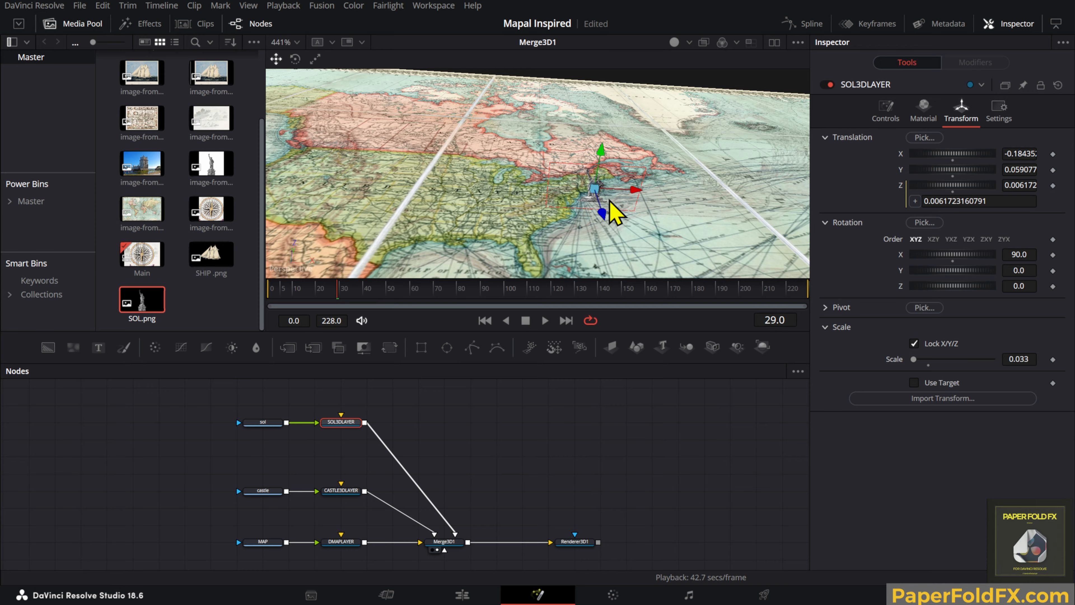
mouse_move(609, 201)
mouse_down()
mouse_move(574, 225)
mouse_move(607, 199)
mouse_up()
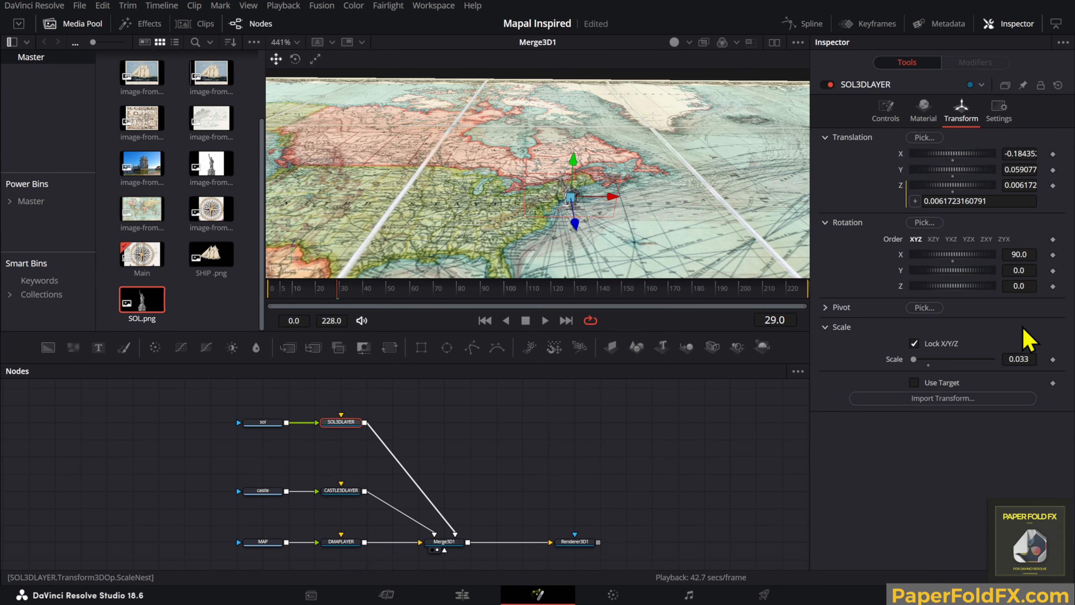
Step: Enlarge SOL3DLAYER slightly on the map to a scale of 0.0388
drag(1019, 359, 1024, 359)
mouse_move(521, 200)
mouse_down()
mouse_move(545, 180)
mouse_move(527, 198)
mouse_up()
click(554, 396)
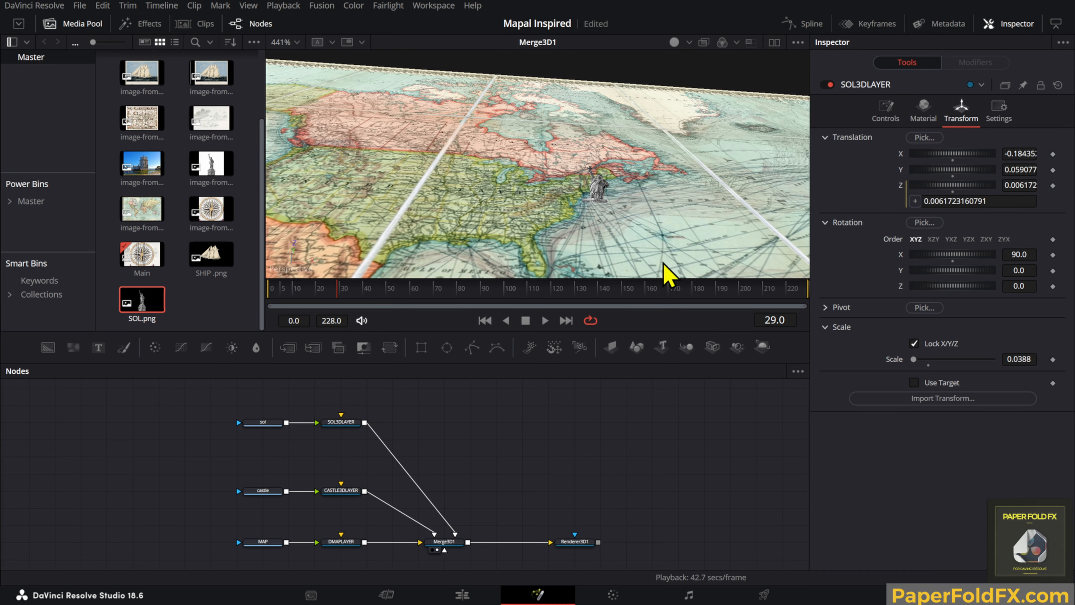
Step: Lay the whole map scene flat by rotating Merge3D1 to -90 degrees on X, undoing the trial Y rotation
drag(667, 271, 586, 281)
scroll(555, 242, down, 5)
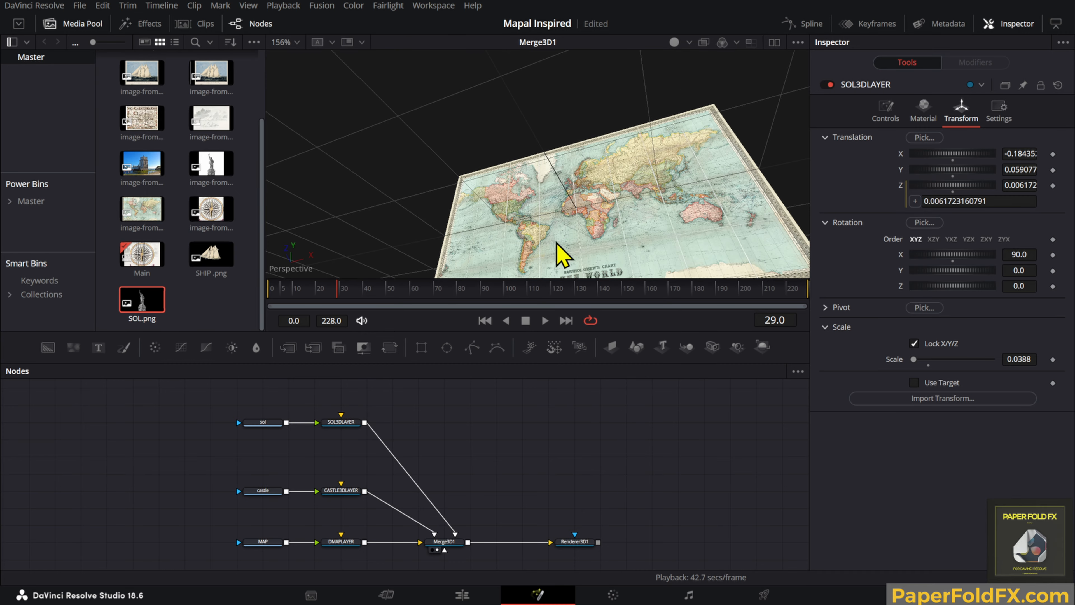
drag(555, 242, 568, 300)
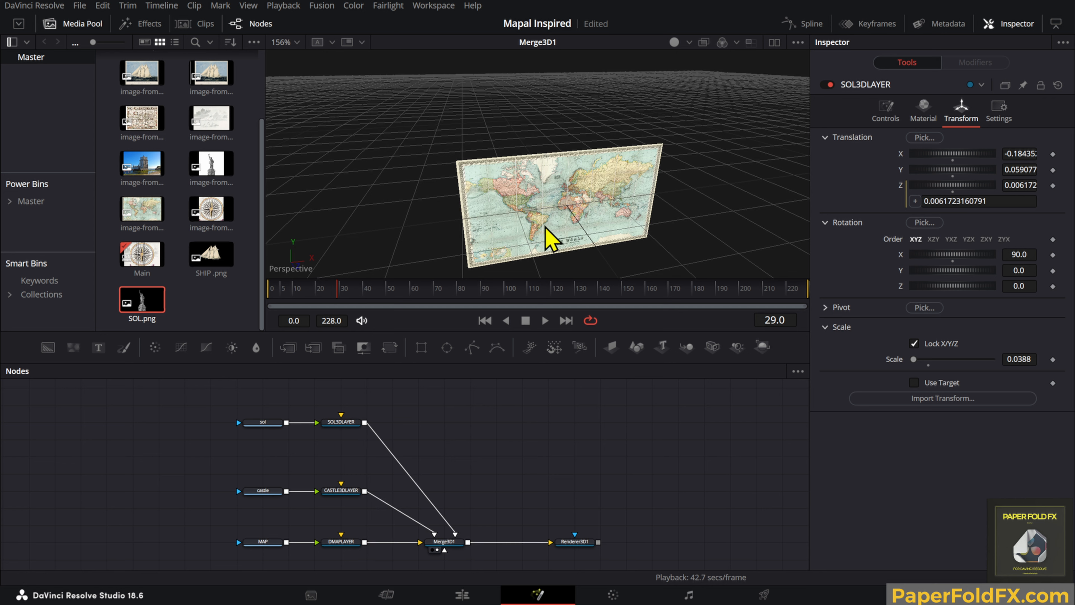
click(461, 543)
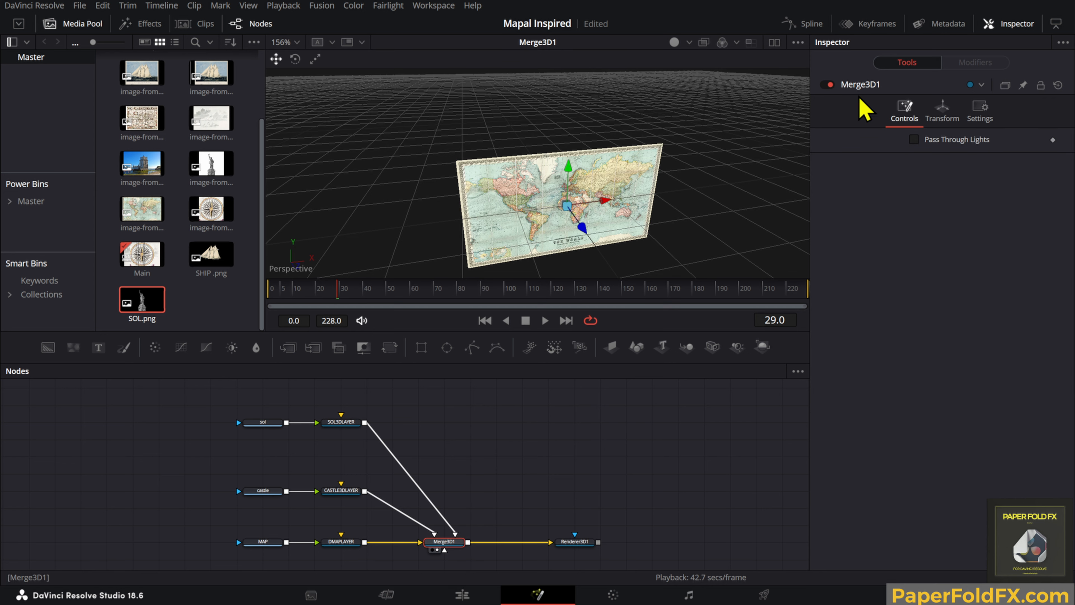
click(947, 112)
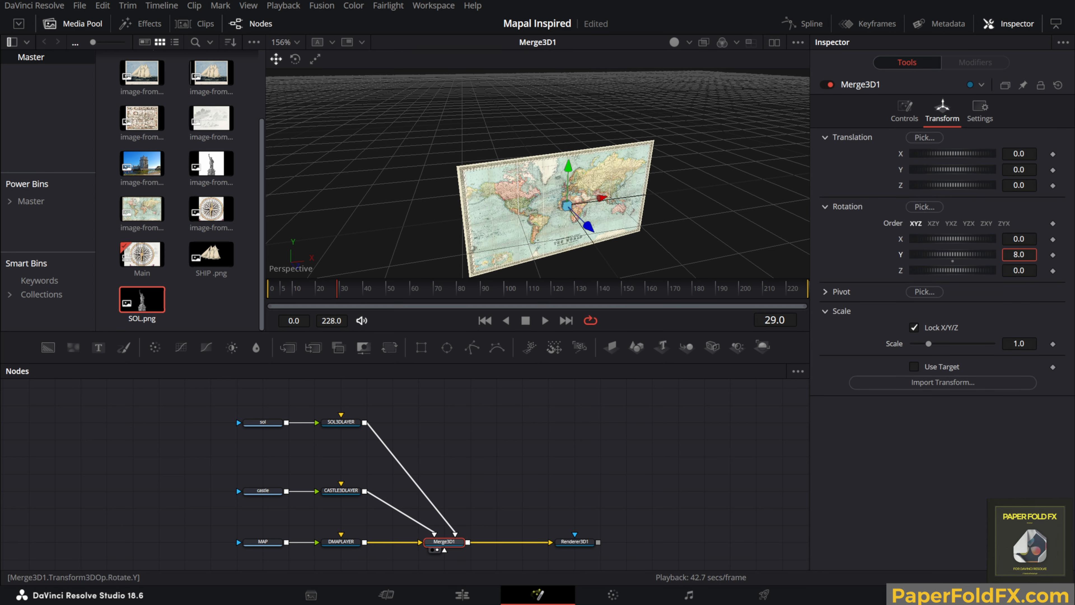
key(ctrl+z)
drag(1019, 239, 1020, 240)
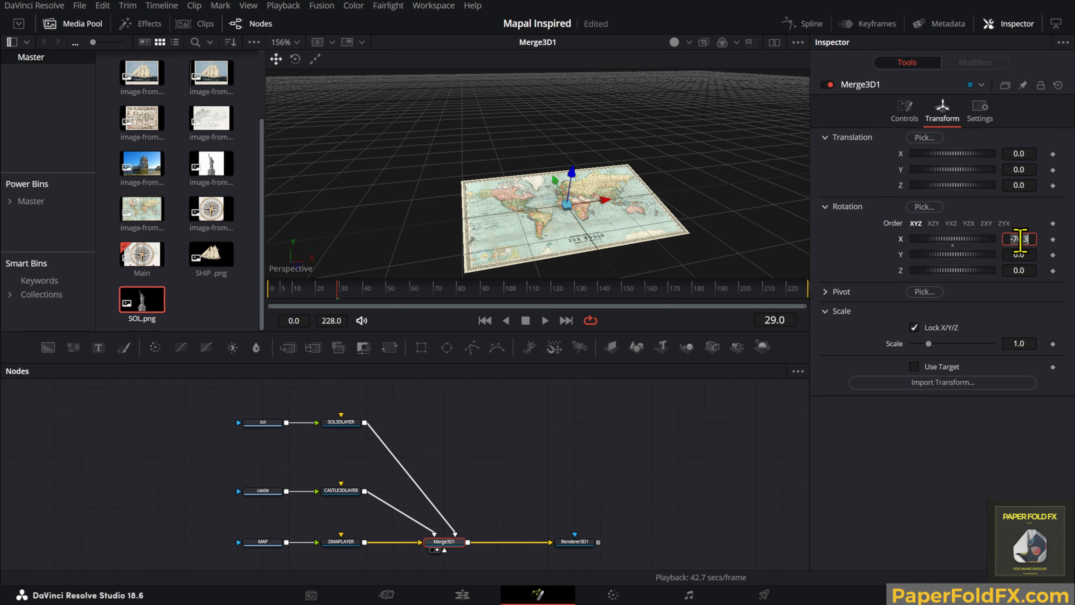
Step: Examine the flattened map and its landmark locations from several angles and set the viewer zoom to Fit
scroll(511, 259, up, 10)
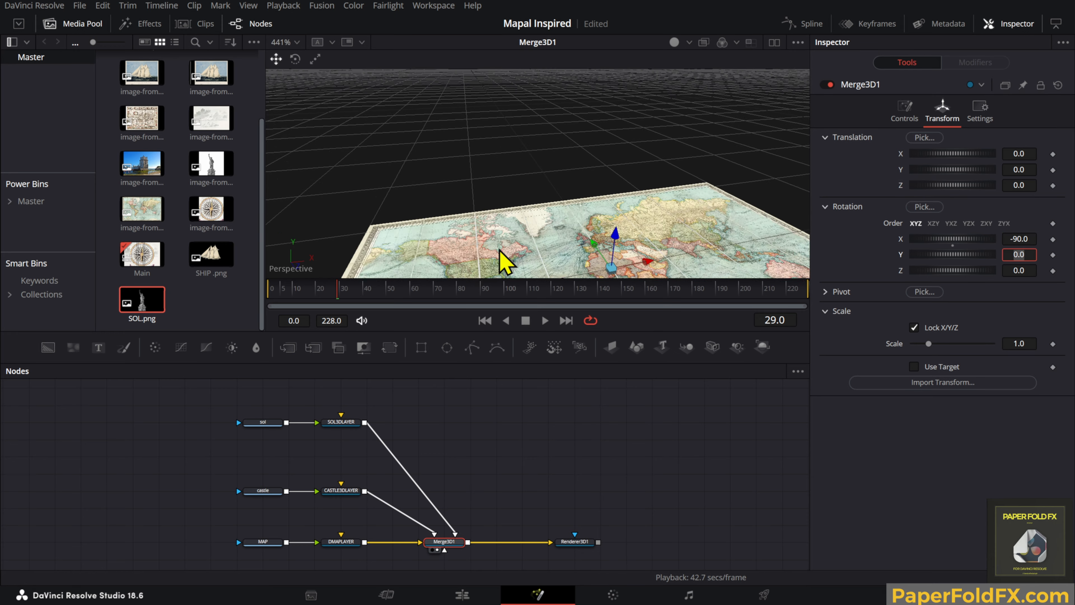
drag(584, 125, 499, 168)
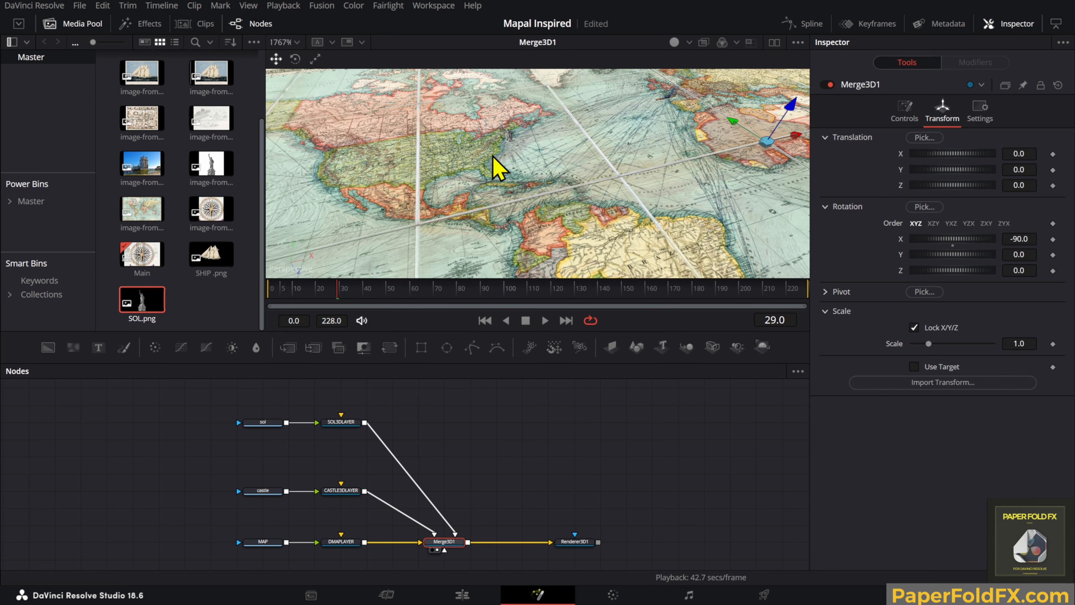
scroll(512, 163, up, 3)
scroll(507, 151, down, 6)
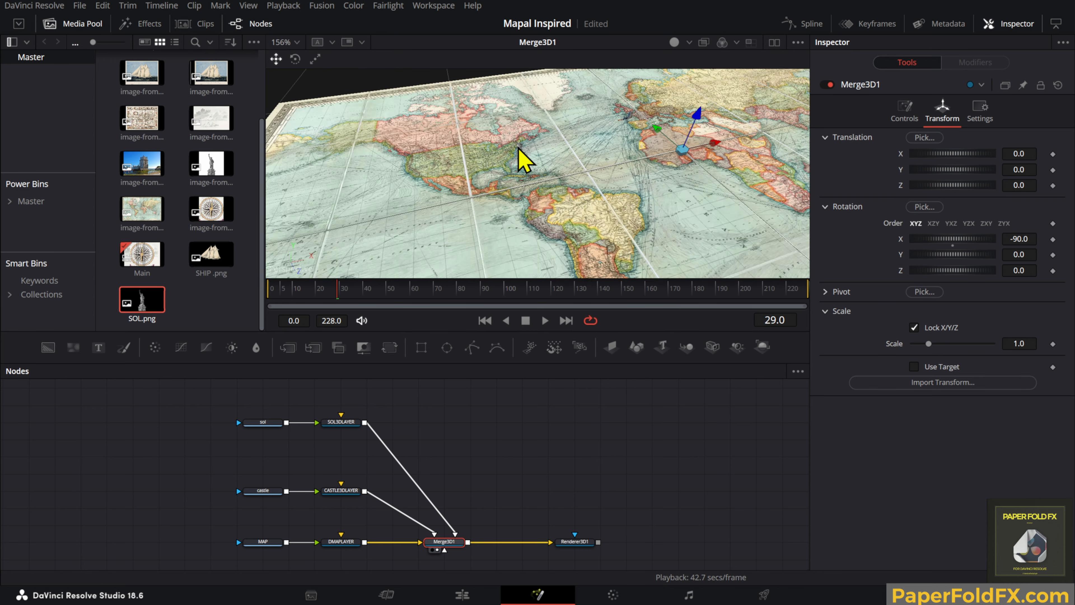
drag(509, 134, 569, 200)
scroll(610, 231, up, 3)
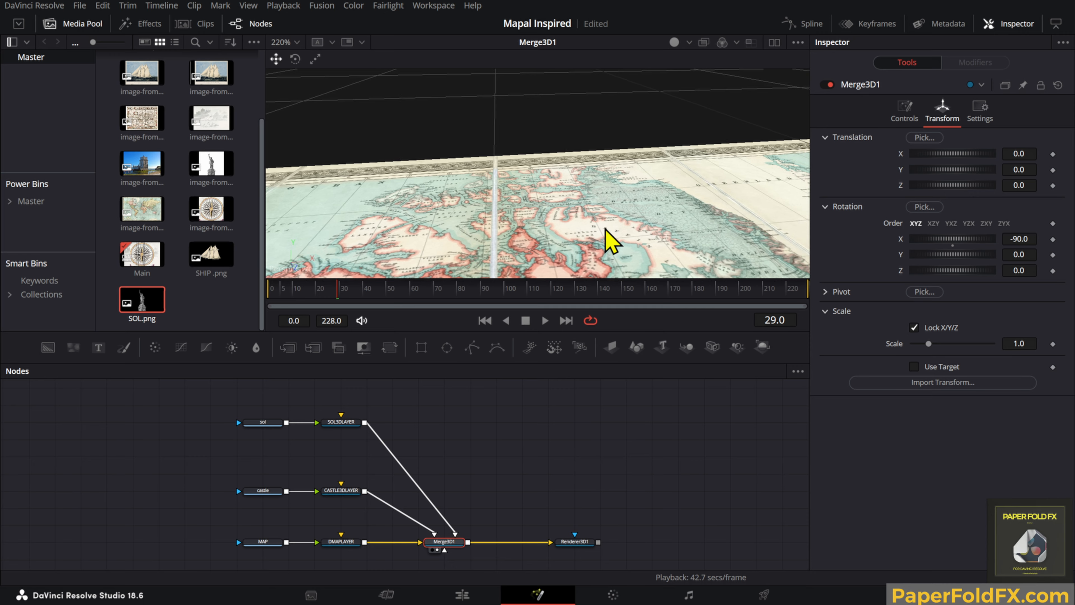
drag(601, 213, 629, 204)
click(554, 441)
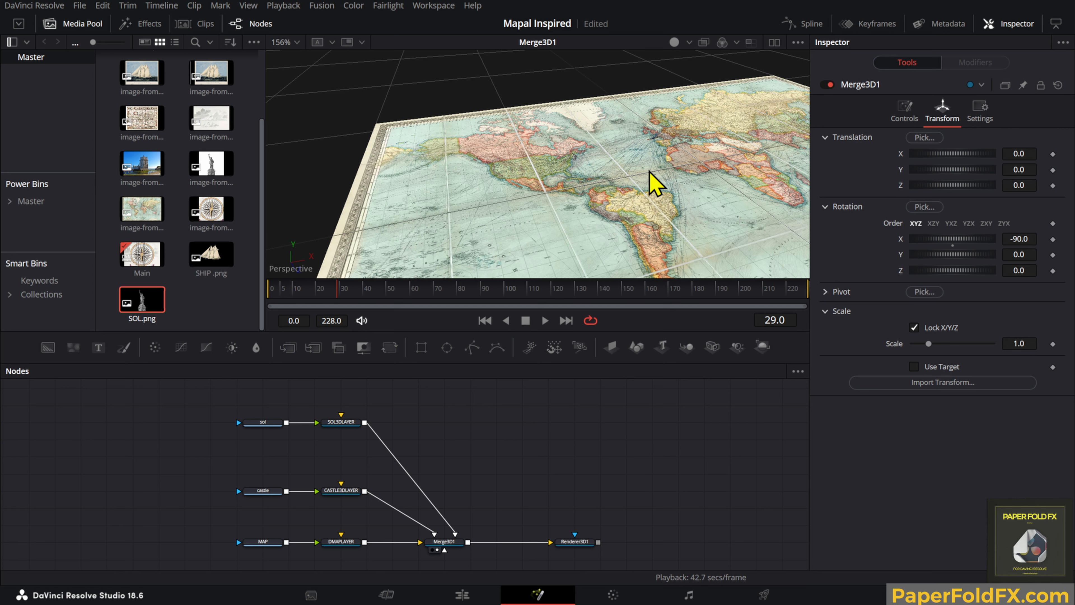
click(284, 42)
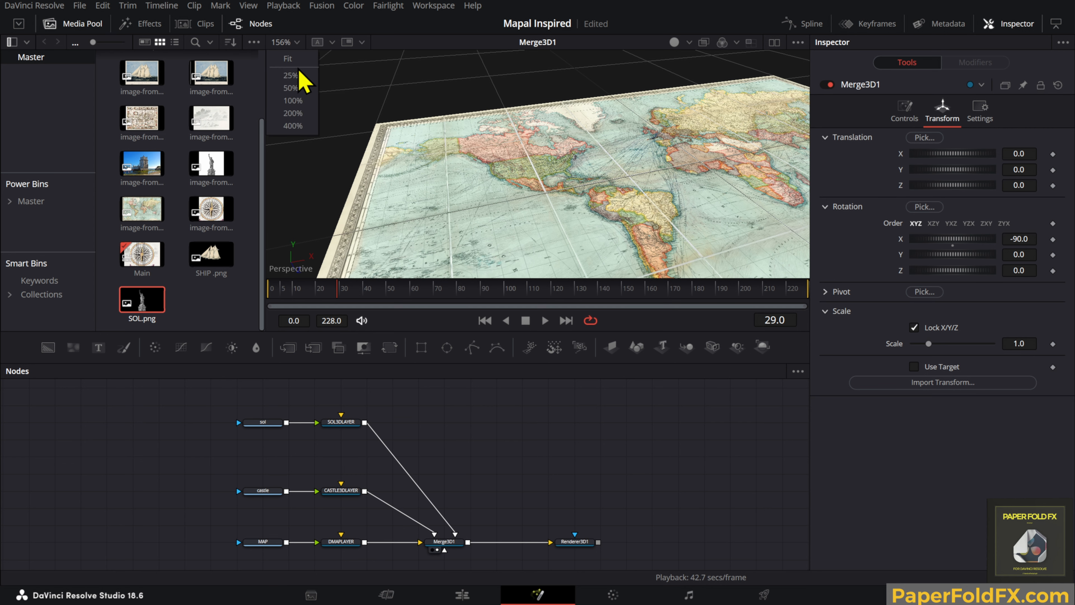
click(292, 121)
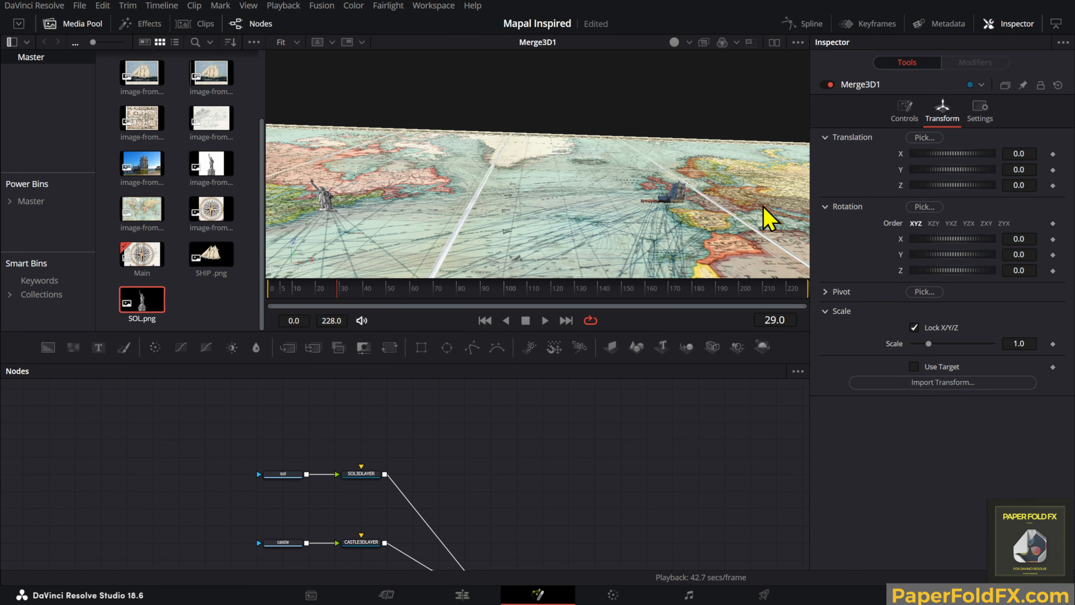
Step: Add Clouds.png to the scene as image plane CLOUD3D at the statue and set its Z expression to 0.0091723160793
scroll(191, 230, up, 3)
click(210, 82)
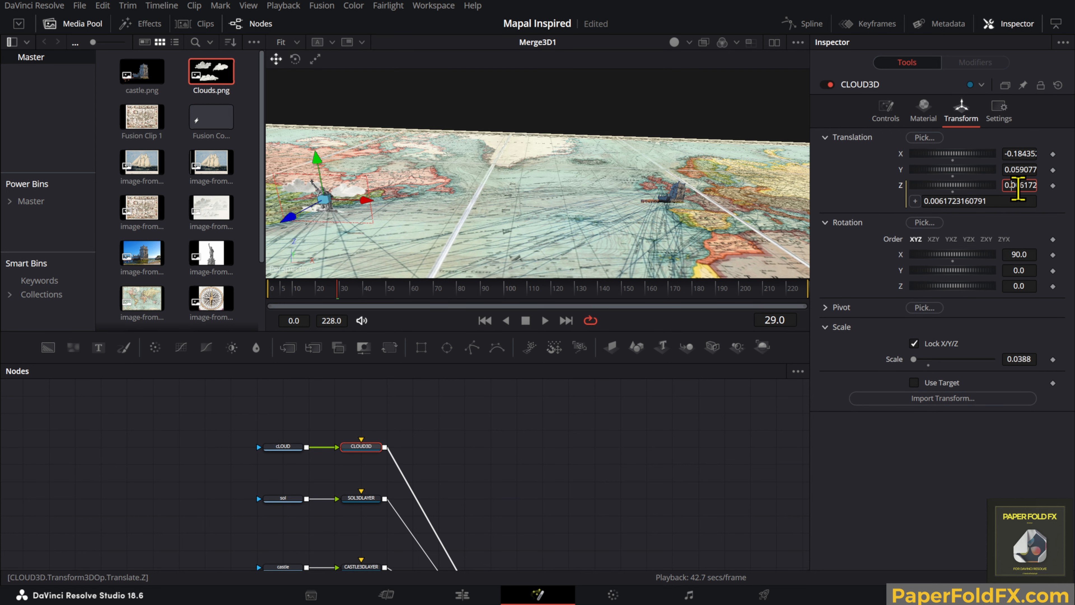
click(992, 202)
key(Up)
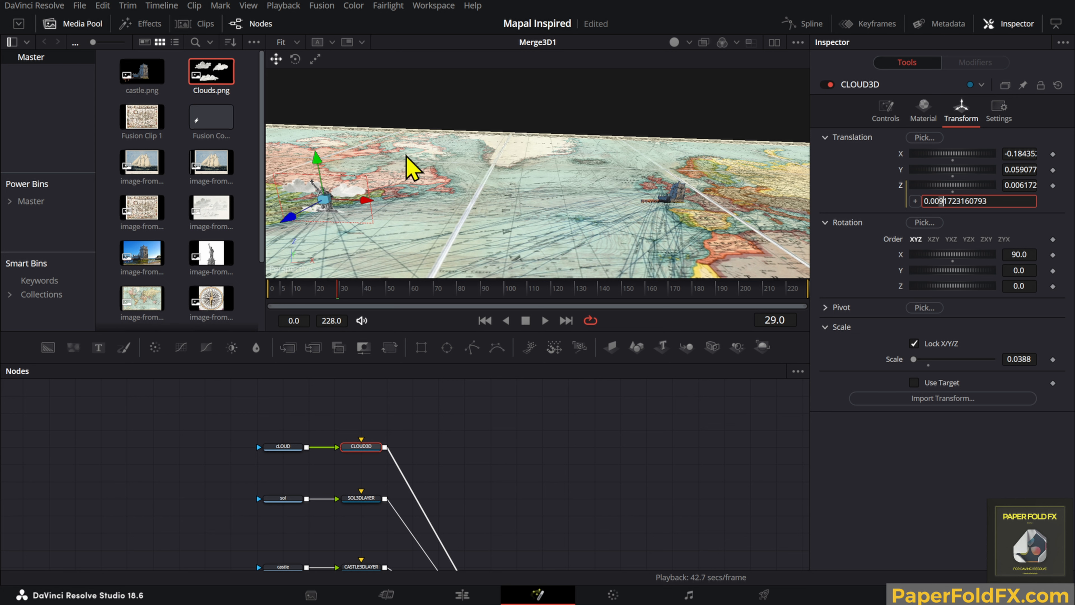
key(Return)
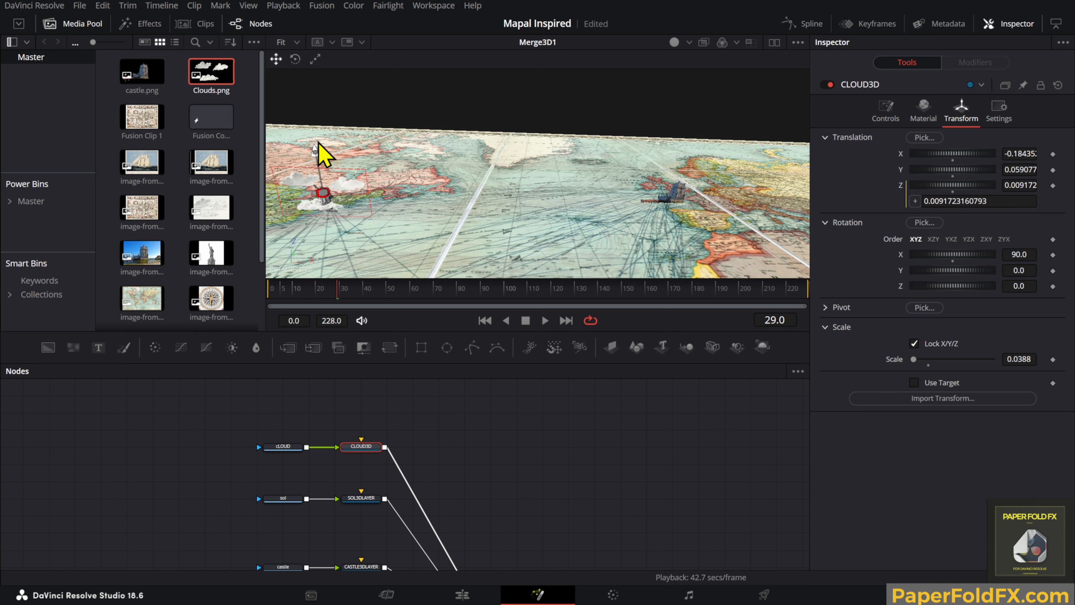
Step: Remove CLOUD3D's Z expression and reposition the clouds around the statue's upper part at about Y 0.0587 and Z 0.0132
right_click(899, 185)
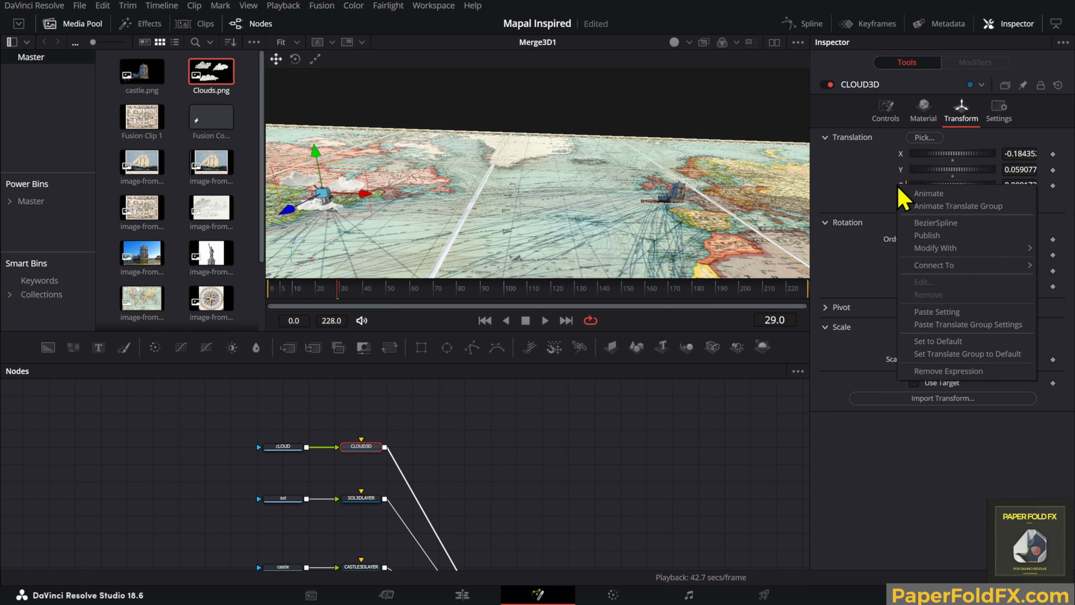
right_click(894, 186)
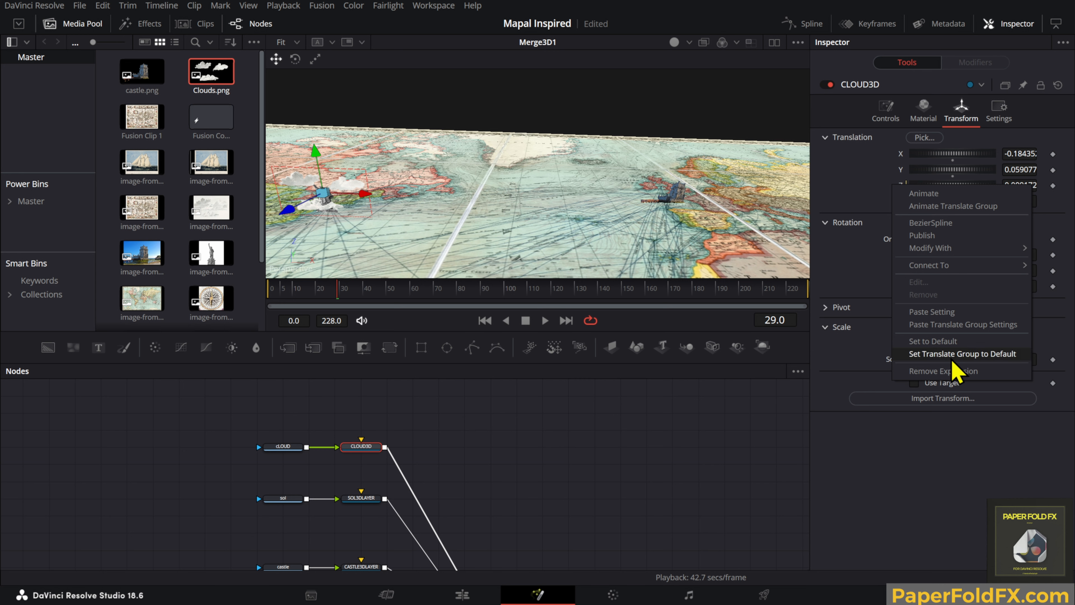
click(944, 371)
drag(1015, 185, 1021, 185)
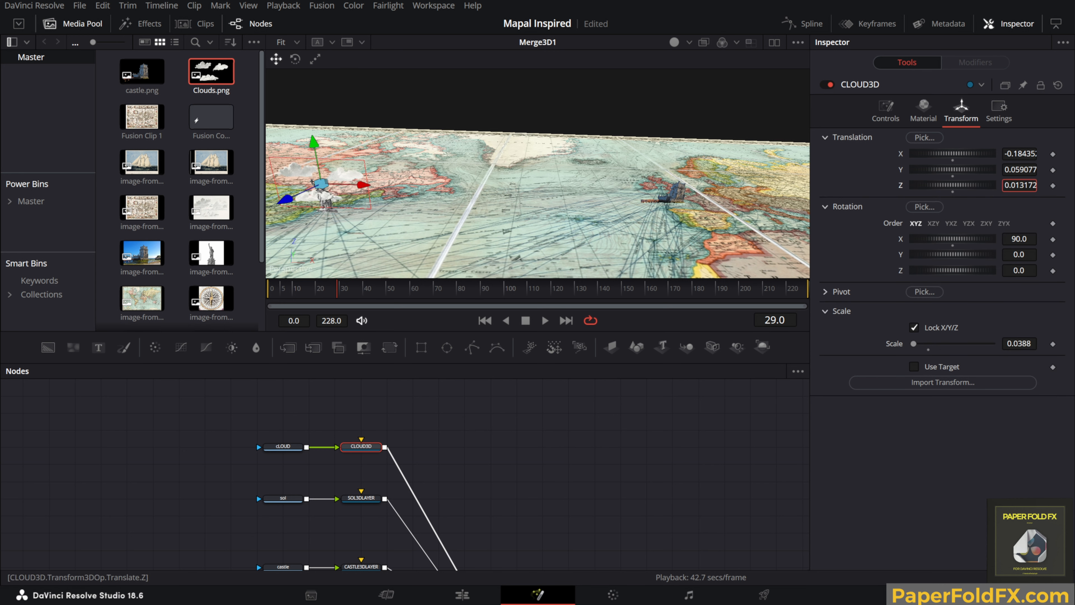
drag(1014, 169, 1010, 169)
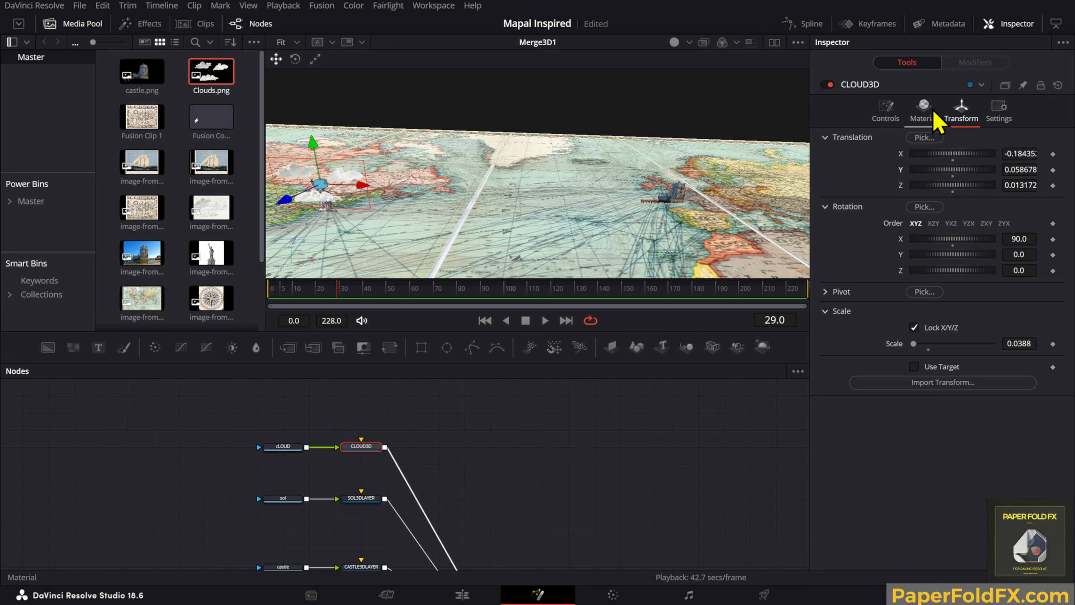
Step: Make the clouds semi-transparent by setting CLOUD3D's diffuse opacity to 0.685
click(923, 111)
drag(1020, 232, 1000, 232)
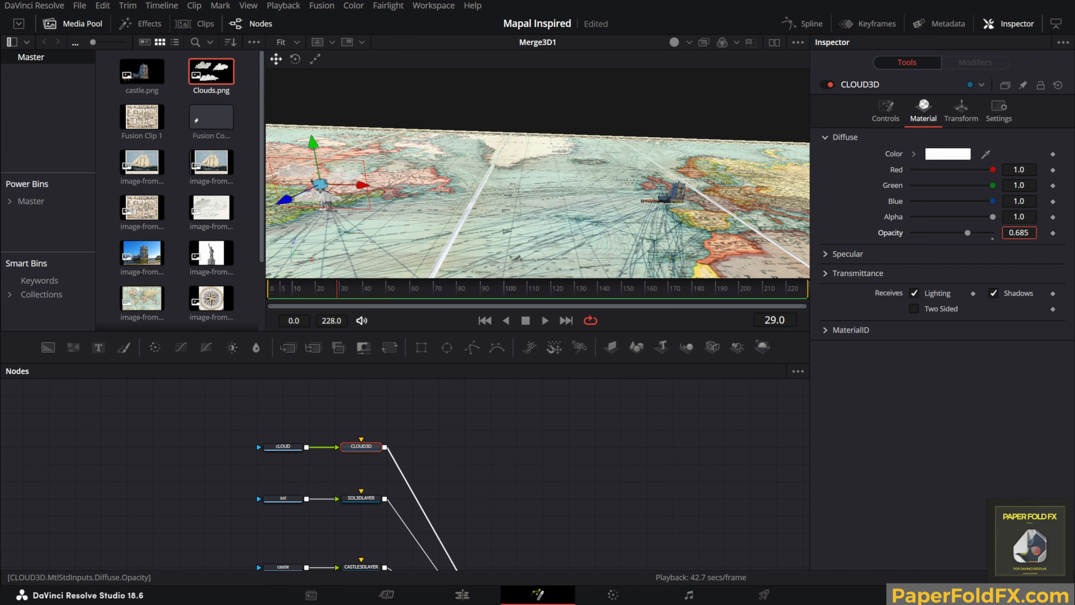
drag(503, 259, 612, 230)
Step: Duplicate CLOUD3D, combine the copy with the original in a 3D merge, and feed the copy from the cLOUD image
drag(549, 451, 511, 474)
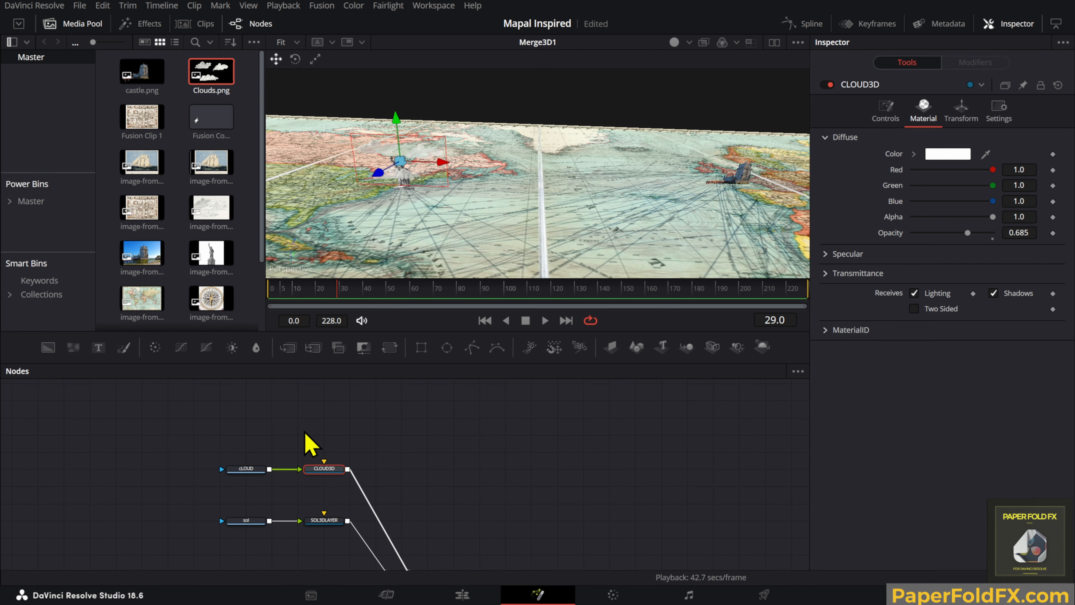
click(378, 458)
click(325, 467)
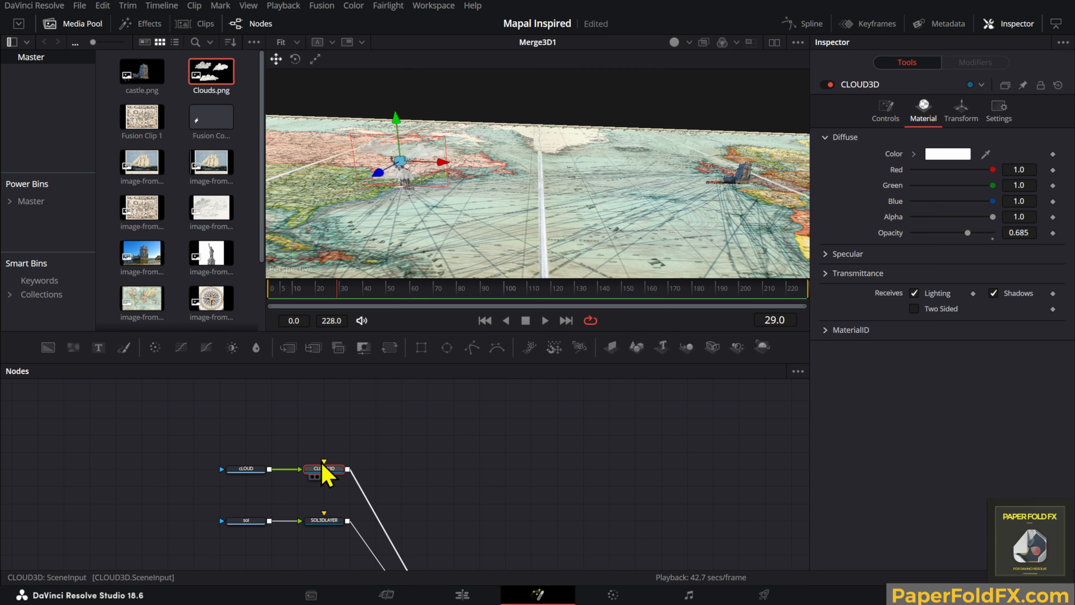
key(ctrl+c)
key(ctrl+v)
drag(347, 435, 347, 469)
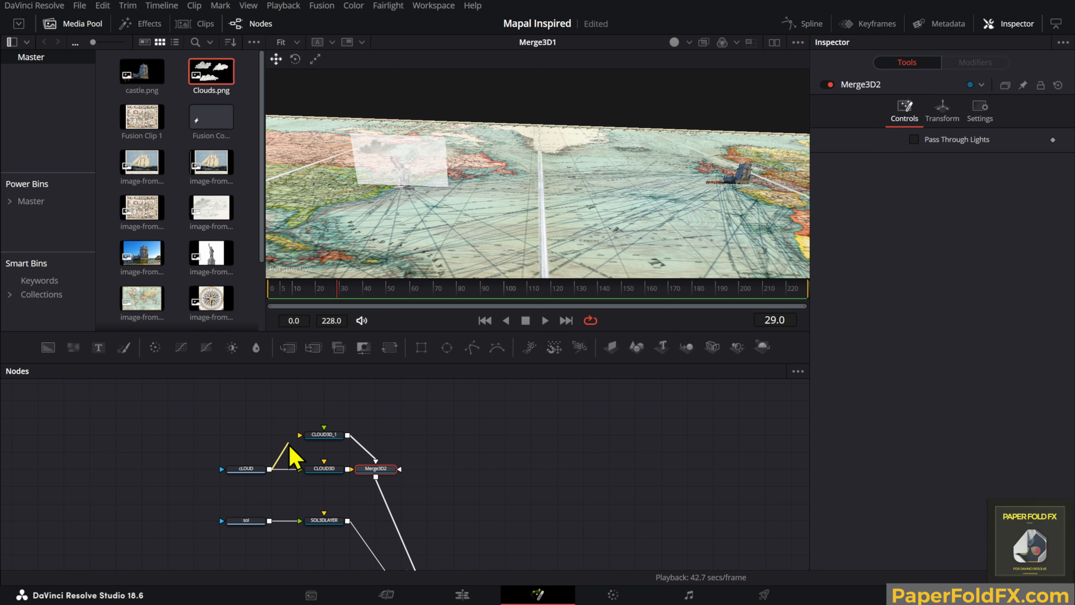
drag(269, 468, 299, 435)
Step: Move CLOUD3D_1 across the Atlantic to the castle in Portugal, at about X -0.0584
click(339, 436)
drag(438, 157, 721, 188)
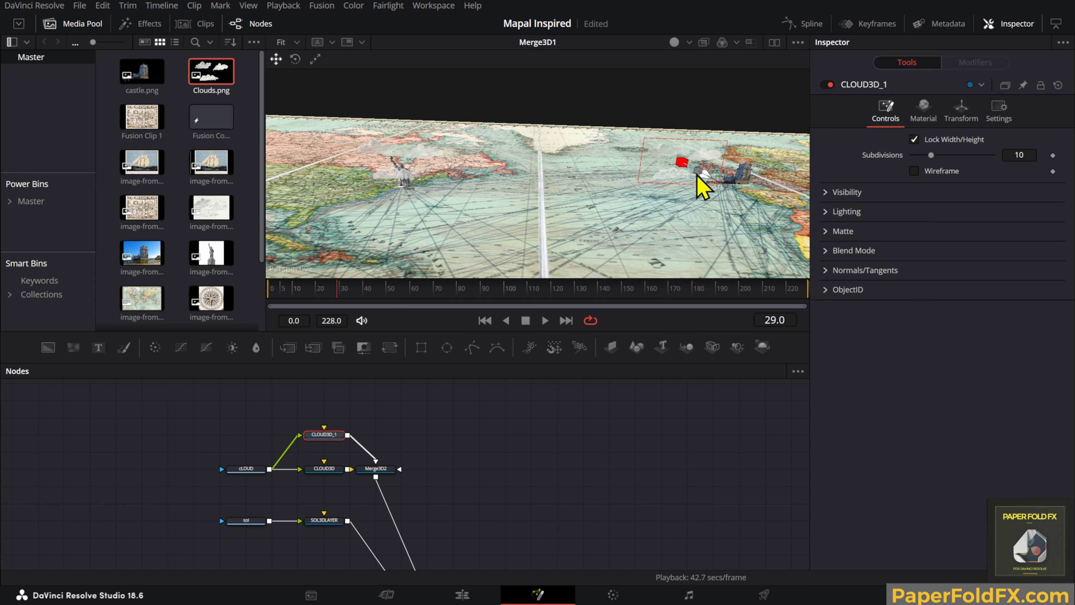
click(639, 438)
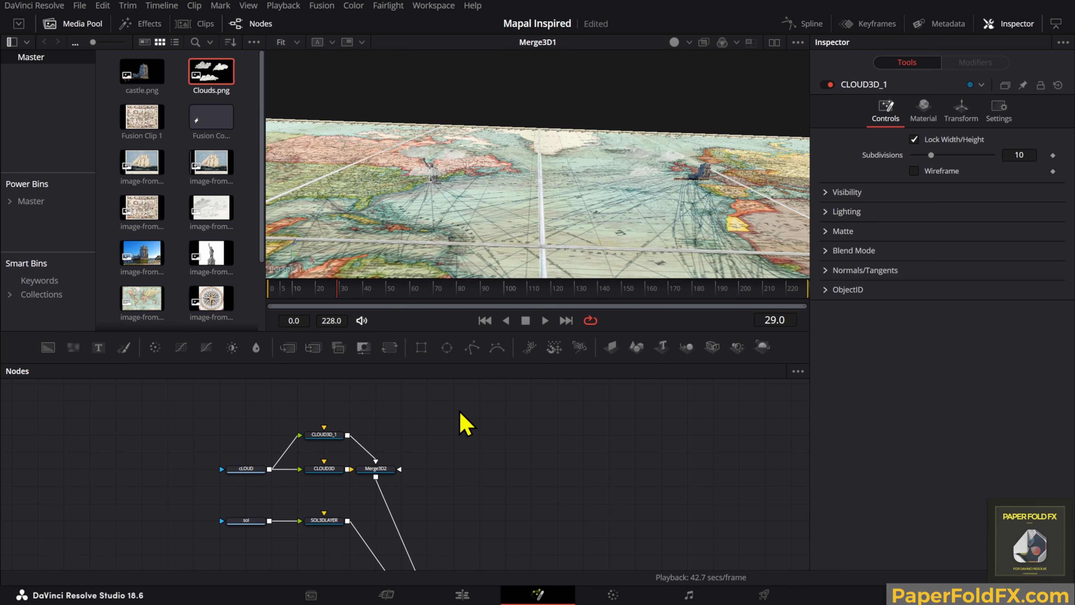
Step: Fine-tune CLOUD3D_1's position above the castle to about Y 0.0724 and Z 0.0172
click(336, 436)
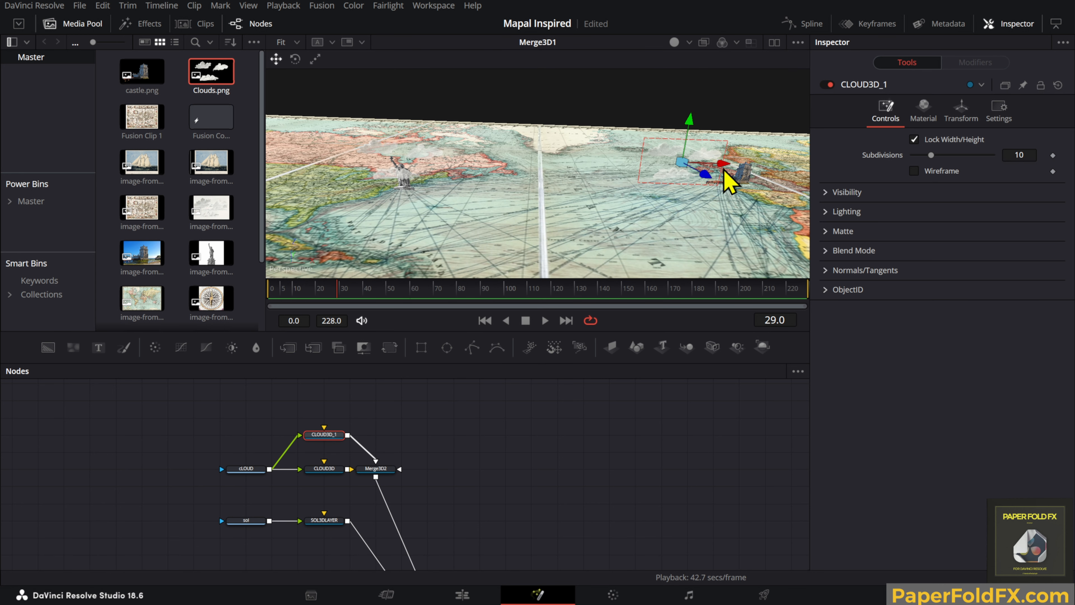
click(961, 111)
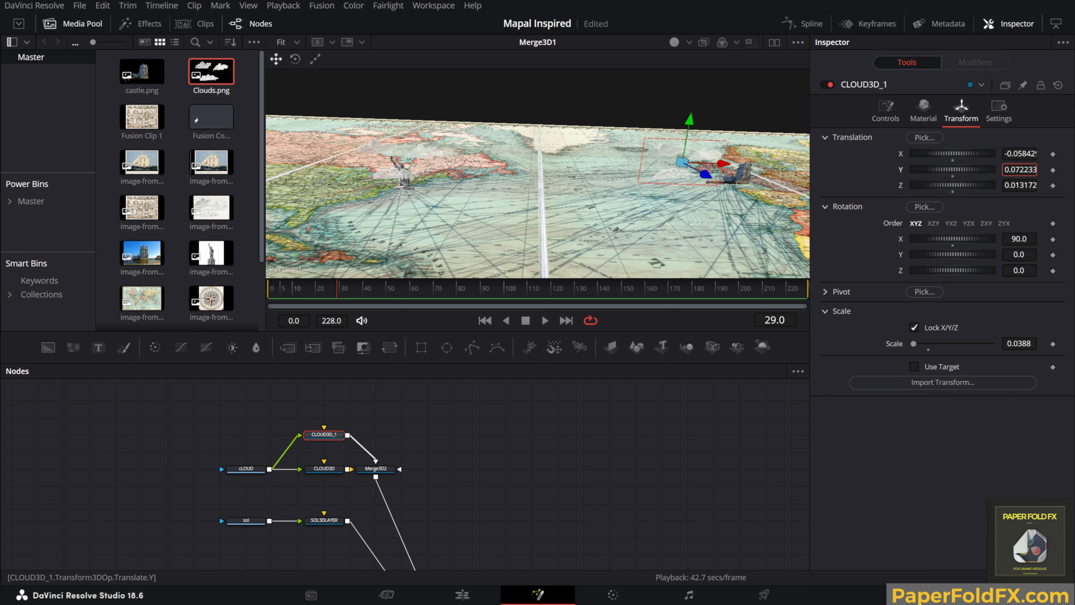
scroll(1020, 170, up, 2)
scroll(1020, 185, up, 4)
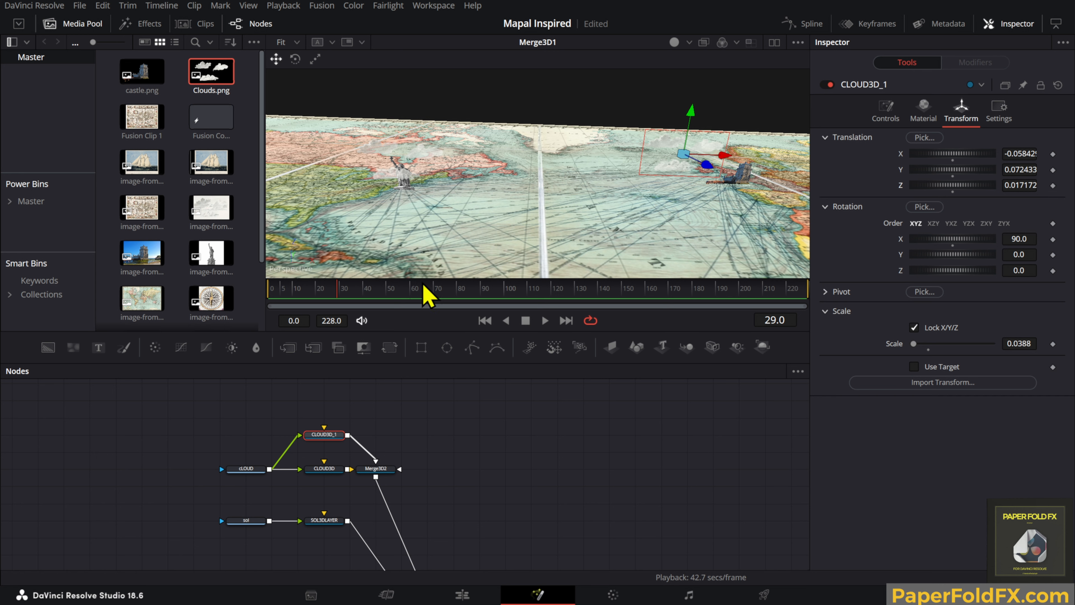
Step: Animate CLOUD3D_1's Z translation from 0.0172 at frame 0 down to 0.0142 at frame 80 and preview the motion
drag(427, 297, 274, 305)
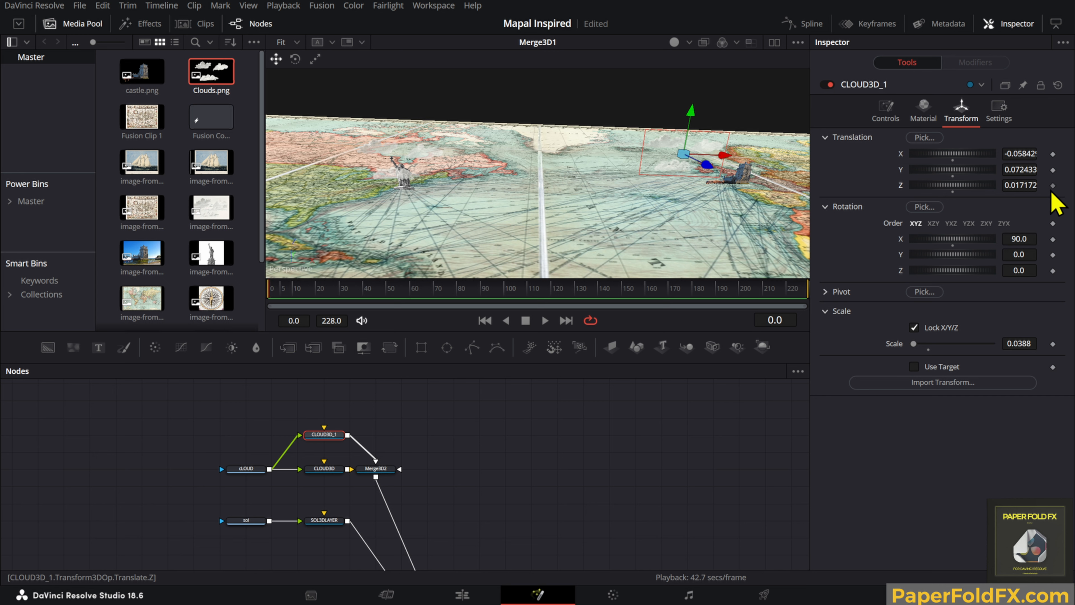
click(388, 295)
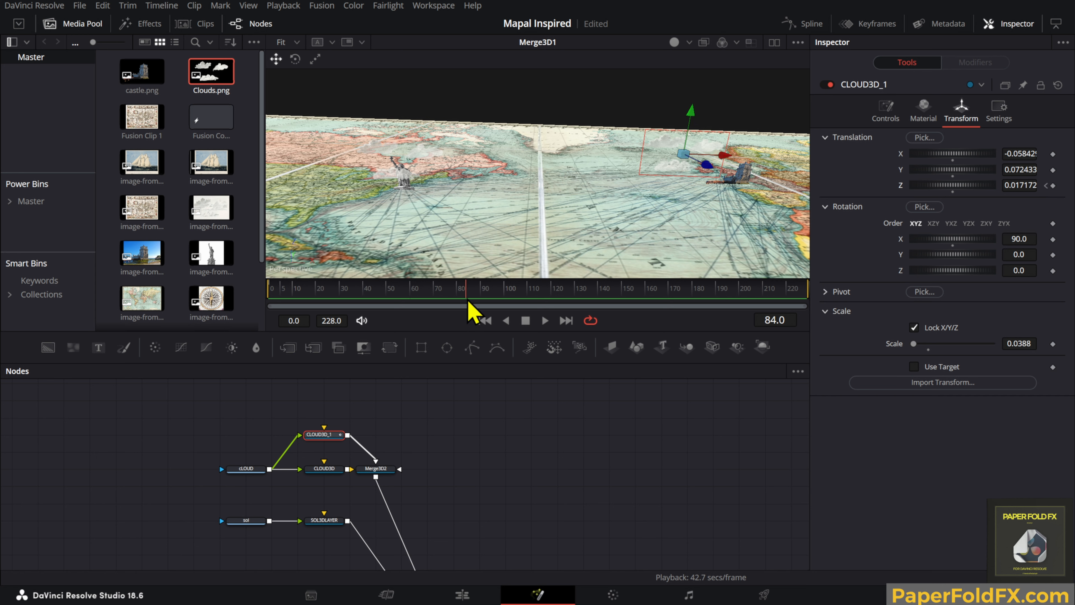
drag(457, 294, 459, 295)
drag(1023, 186, 1027, 186)
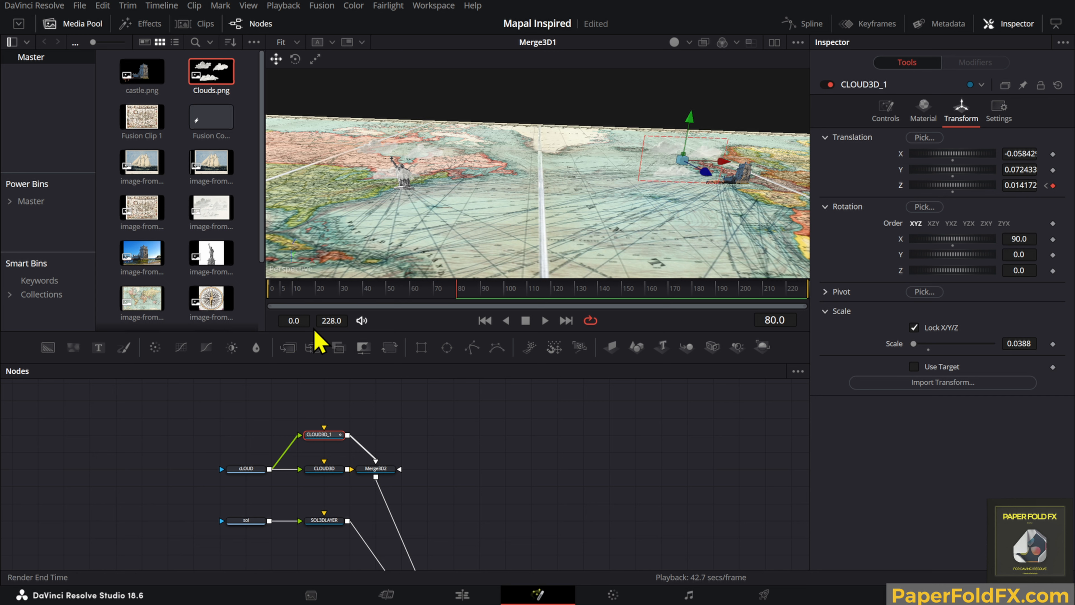
mouse_move(441, 297)
mouse_down()
mouse_move(250, 312)
mouse_move(457, 298)
mouse_up()
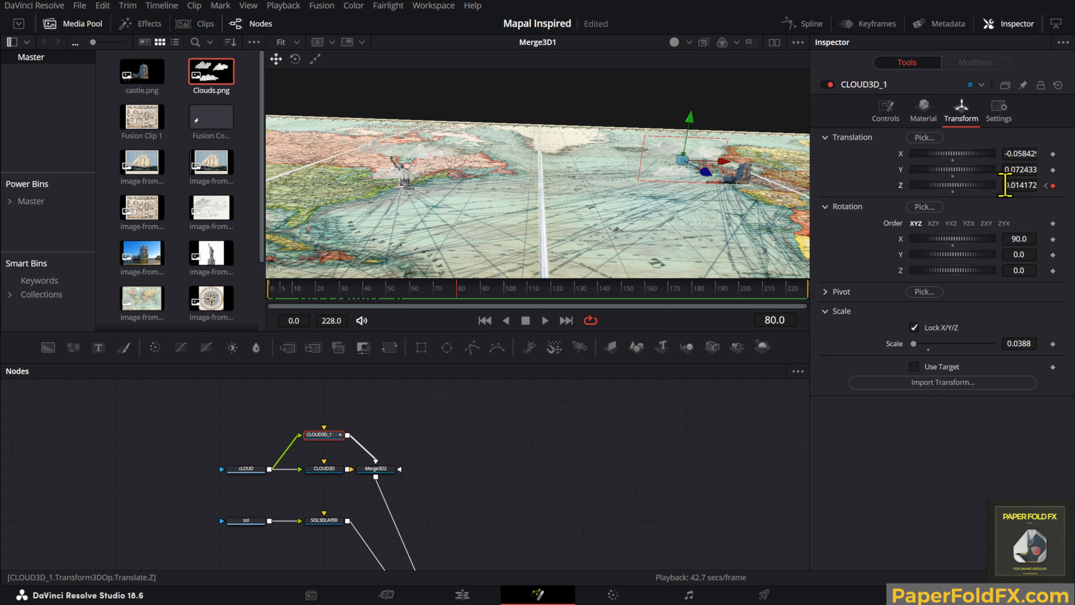
key(space)
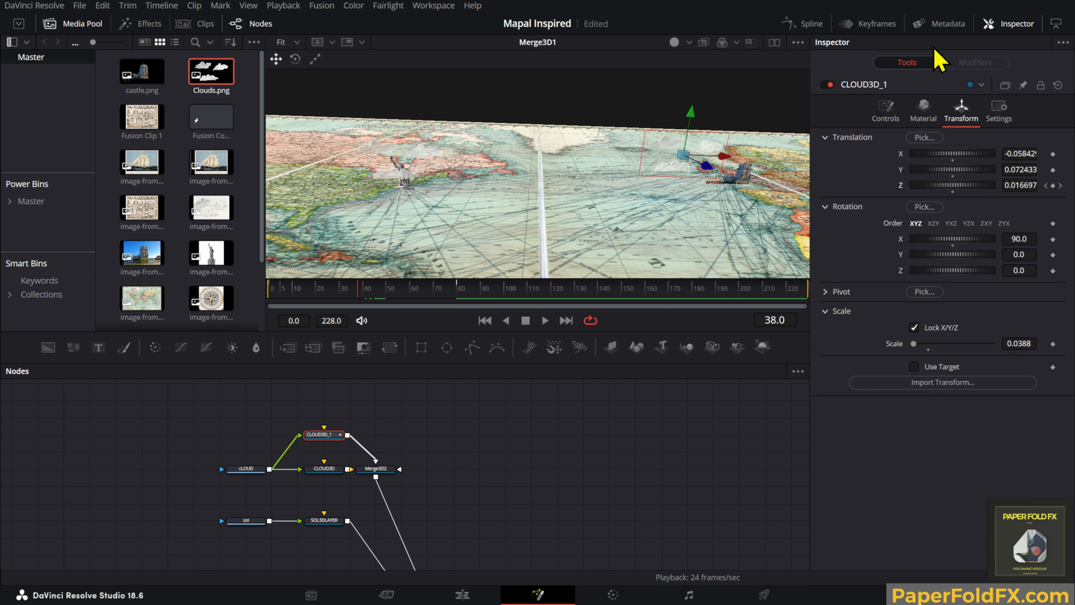
Step: Set CLOUD3D_1's Z Offset animation curve to ping-pong and check the resulting motion back near frame 4
click(802, 26)
click(436, 403)
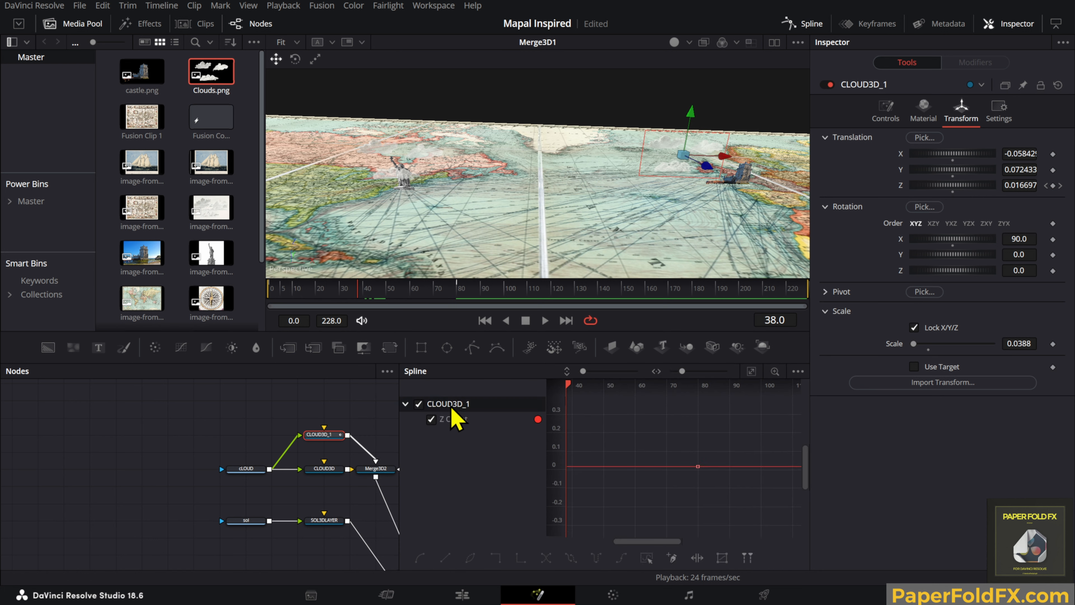
click(751, 372)
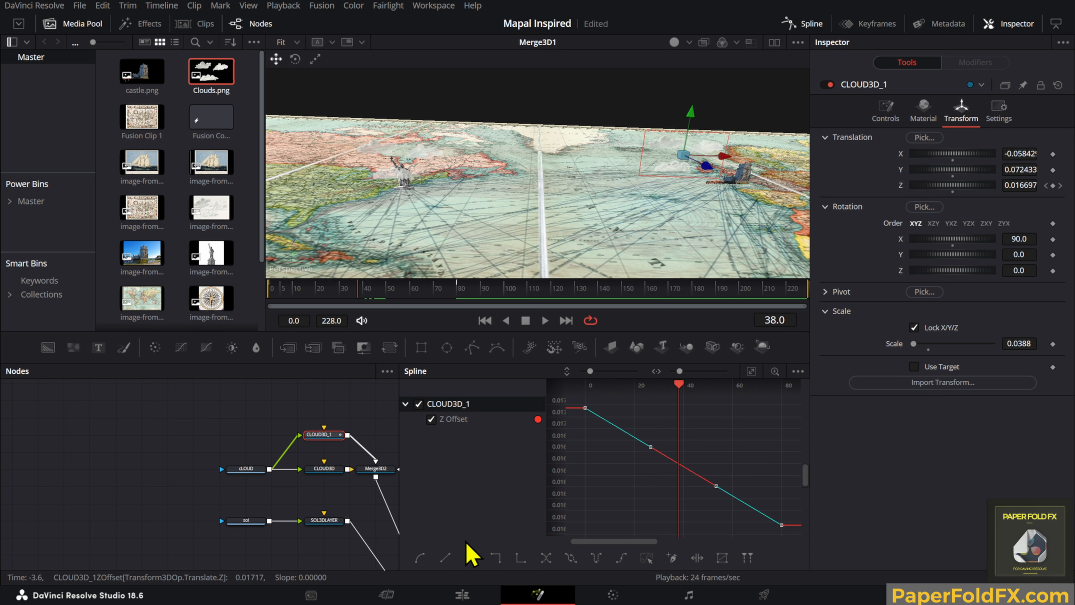
key(shift+s)
key(l)
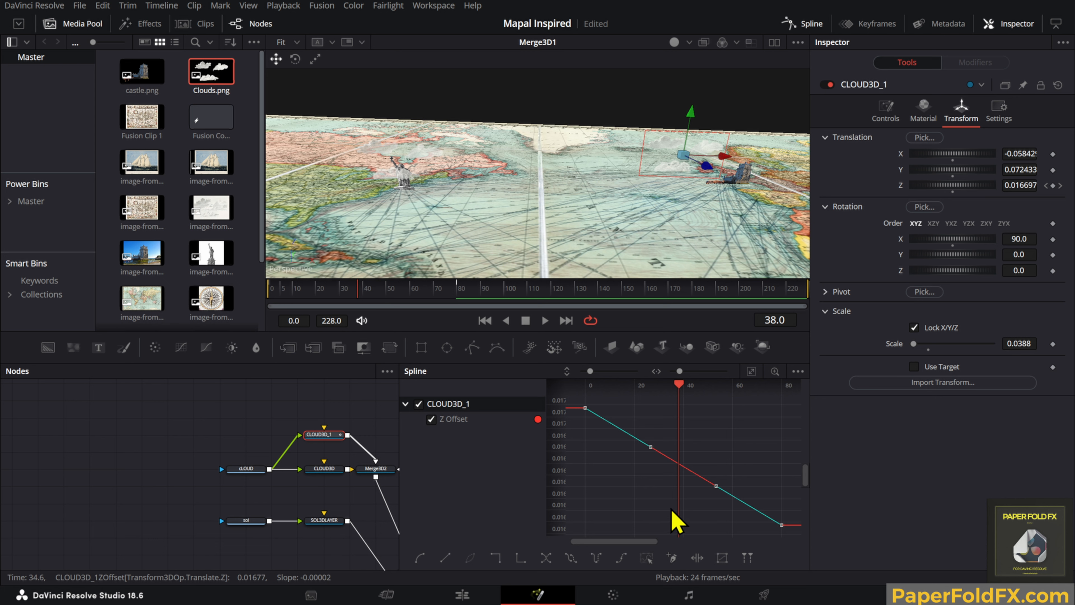
click(597, 558)
drag(358, 304, 279, 313)
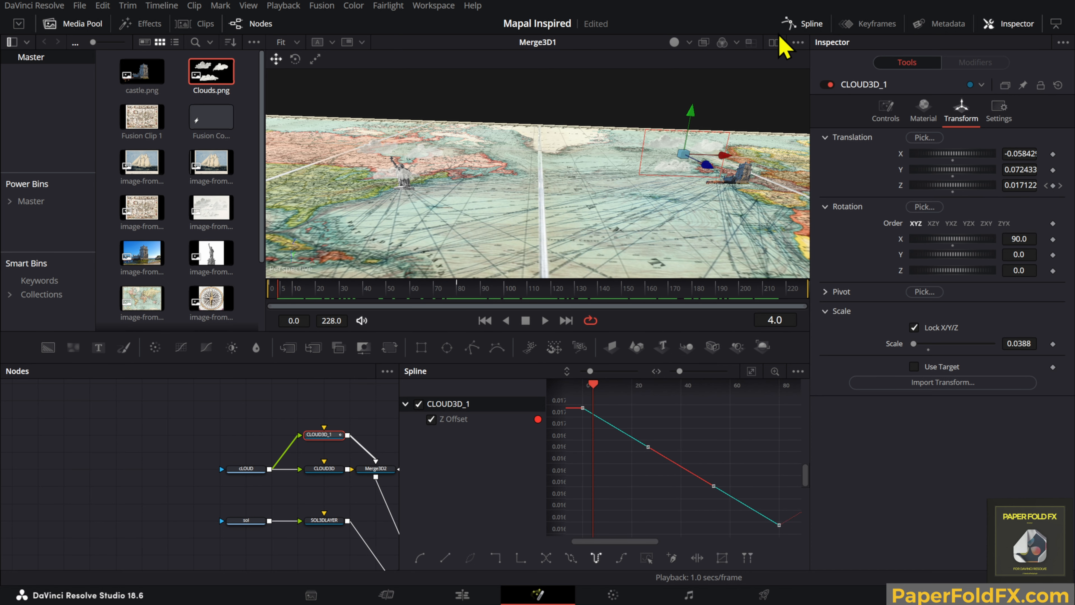
click(802, 24)
Step: Add the SHIP.png image to the node graph, rename its node SHIP, and enable looping for it
key(ctrl+f)
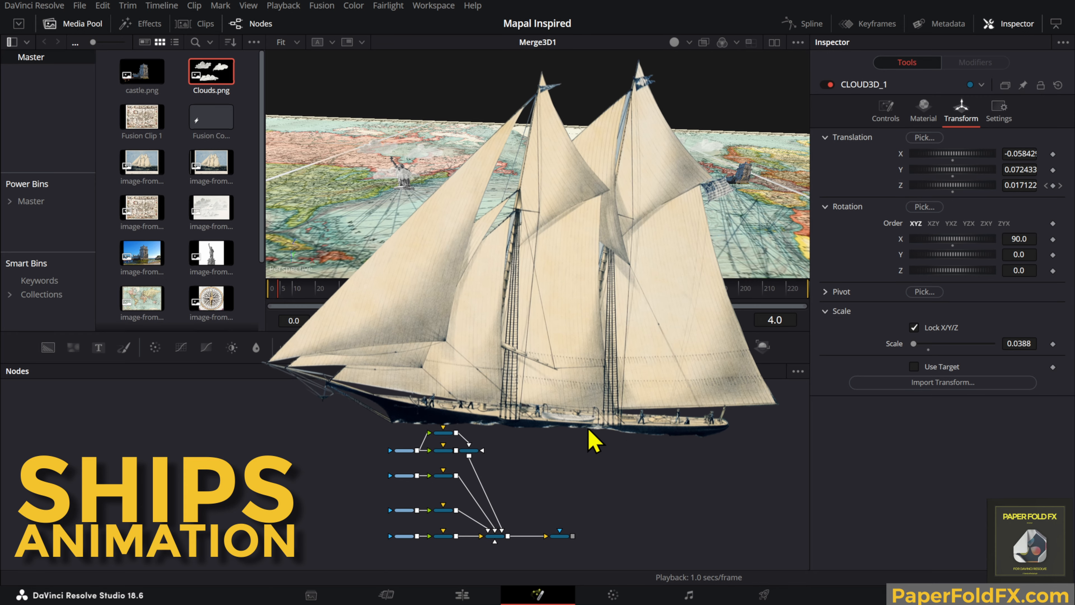
scroll(210, 254, down, 2)
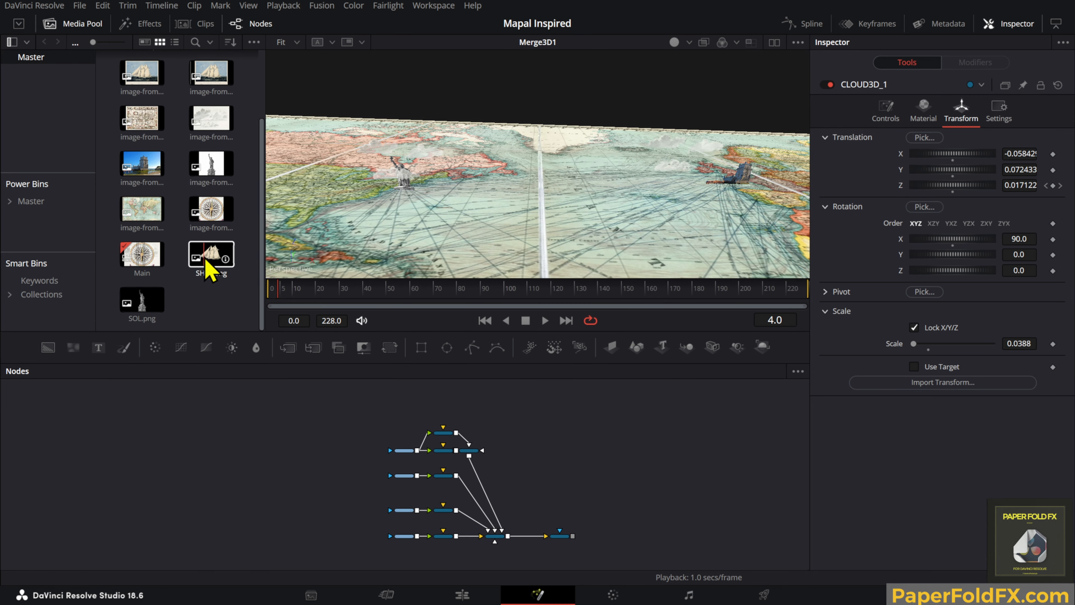
drag(209, 271, 421, 406)
key(F2)
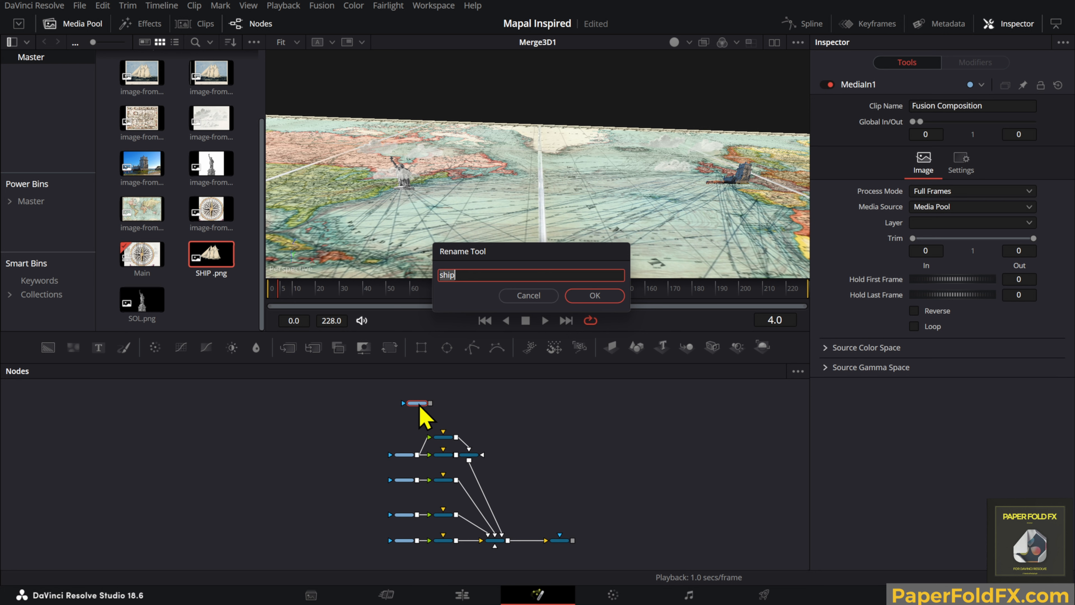
key(Return)
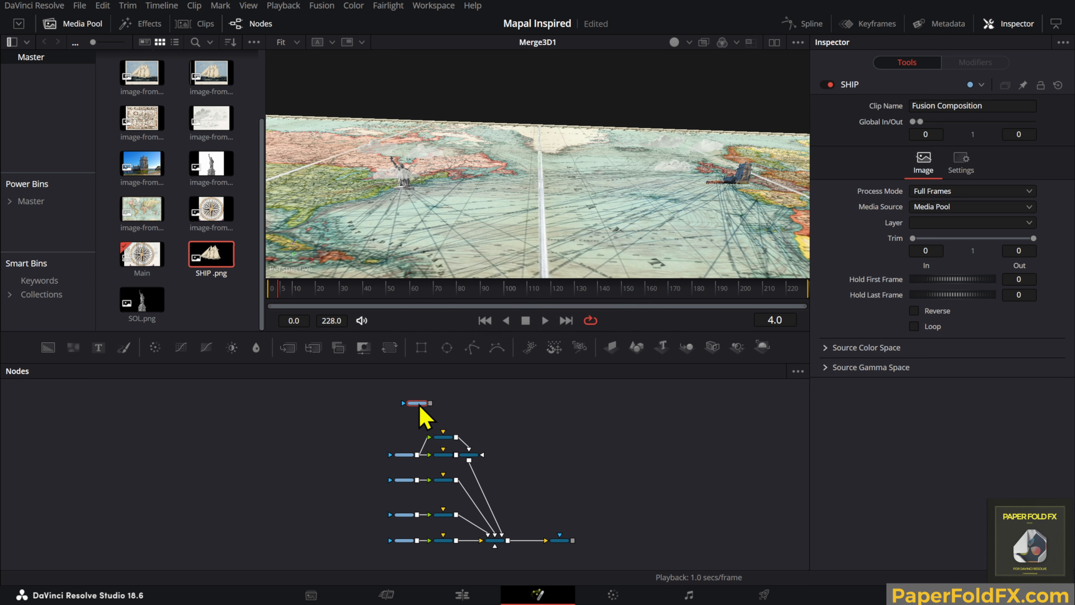
click(913, 326)
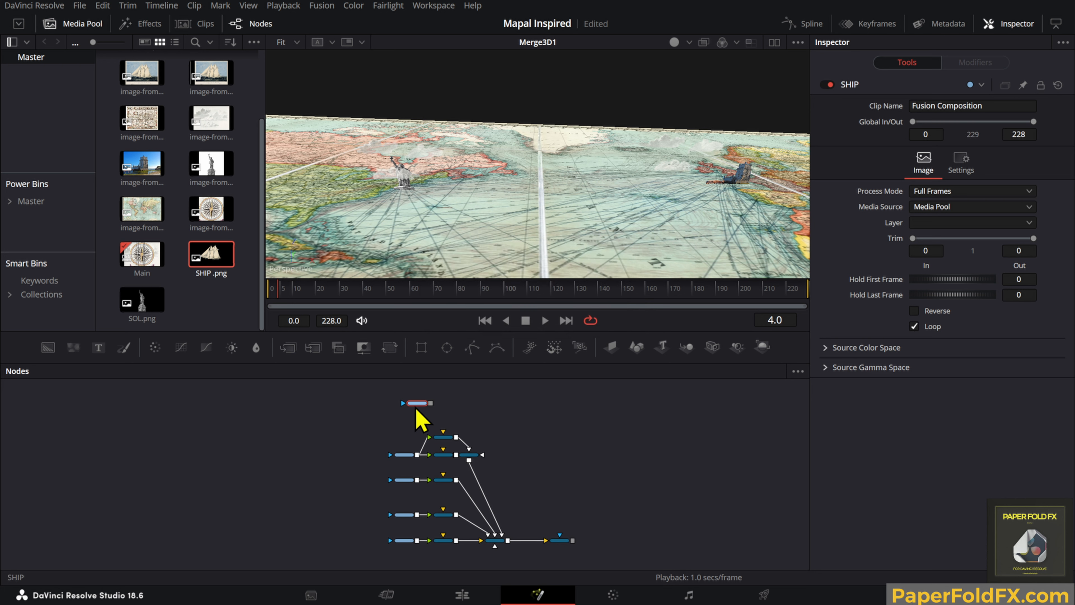
Step: Add a copy of CASTLE3DLAYER fed by the SHIP image and rename it SHIP3D
click(445, 480)
scroll(452, 511, up, 3)
scroll(452, 510, down, 3)
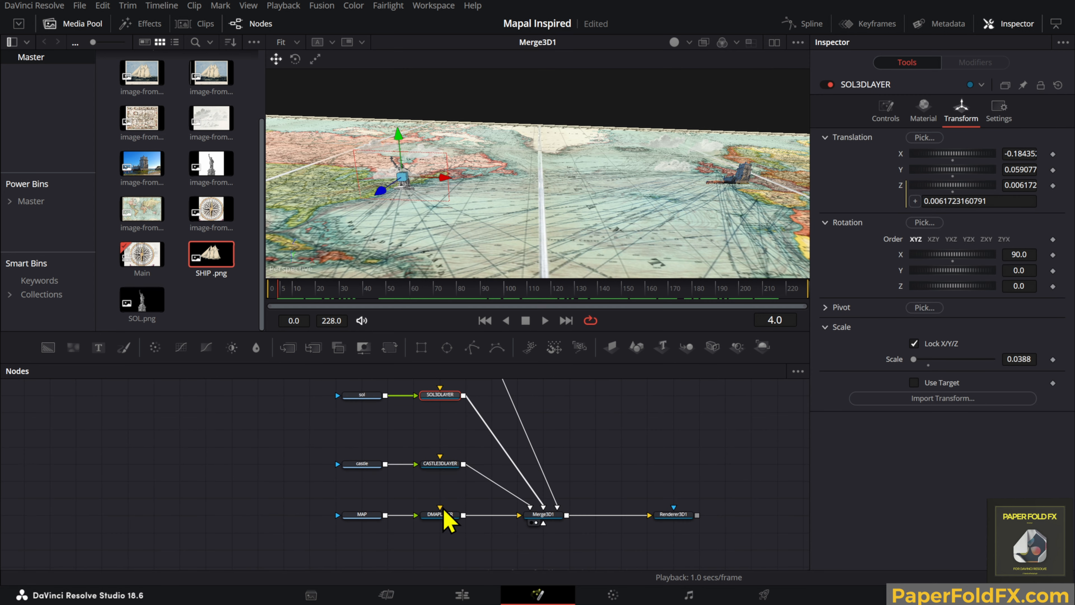
click(449, 478)
scroll(448, 465, up, 5)
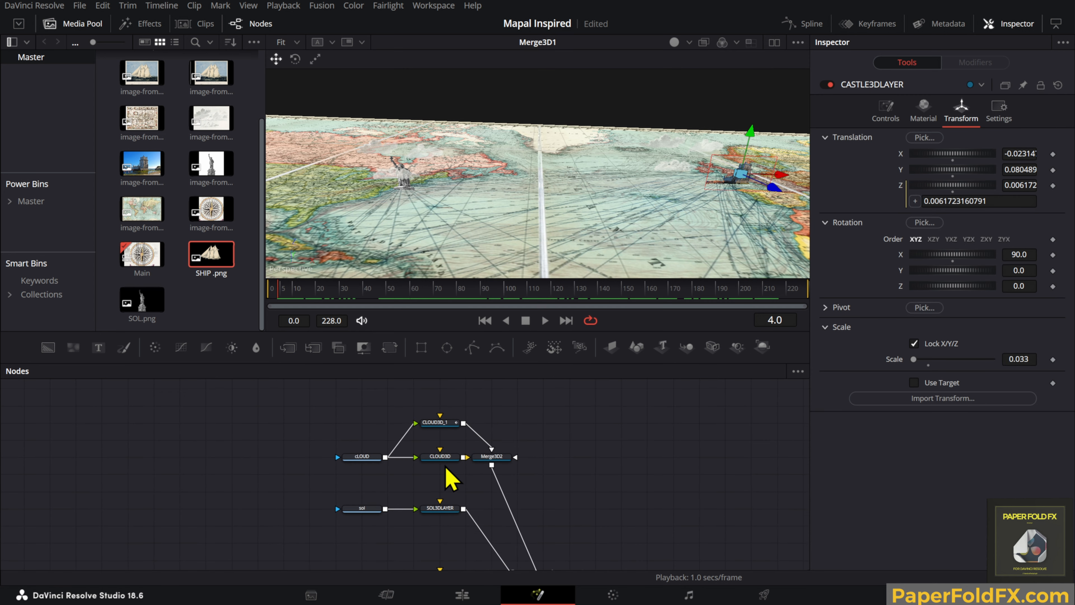
click(449, 451)
key(F2)
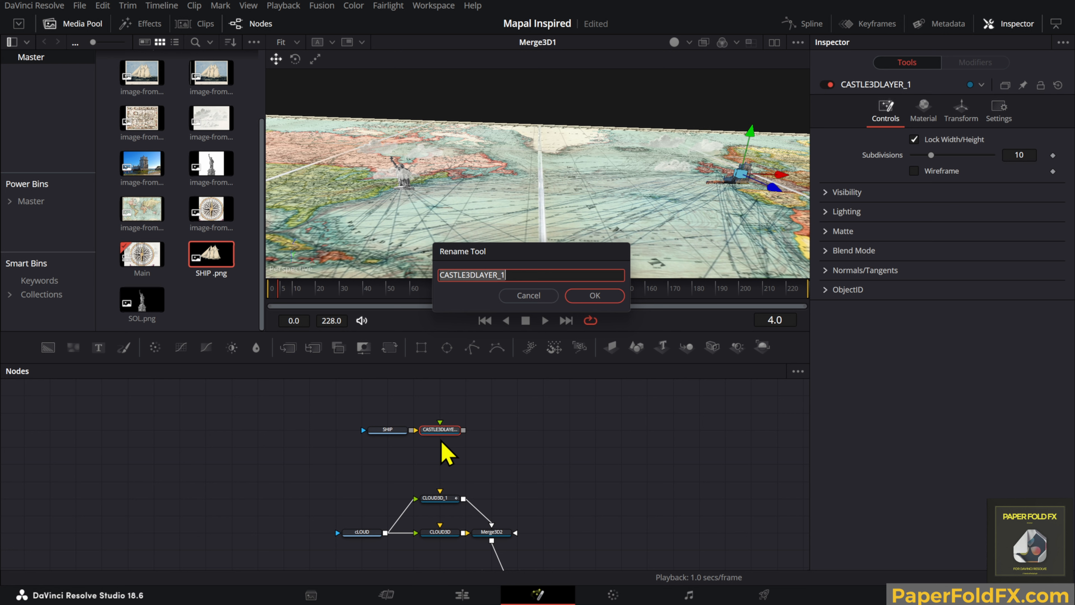
text(SHIP3D)
key(Return)
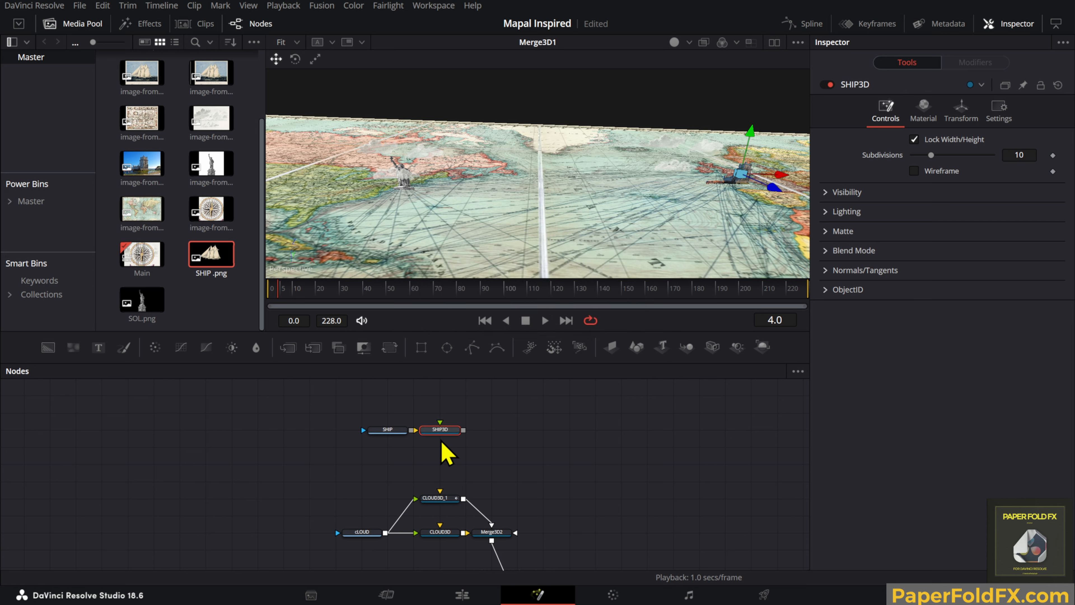
Step: Connect SHIP3D's output to Merge3D1 so the ship joins the map scene
drag(376, 432, 437, 534)
scroll(370, 440, down, 3)
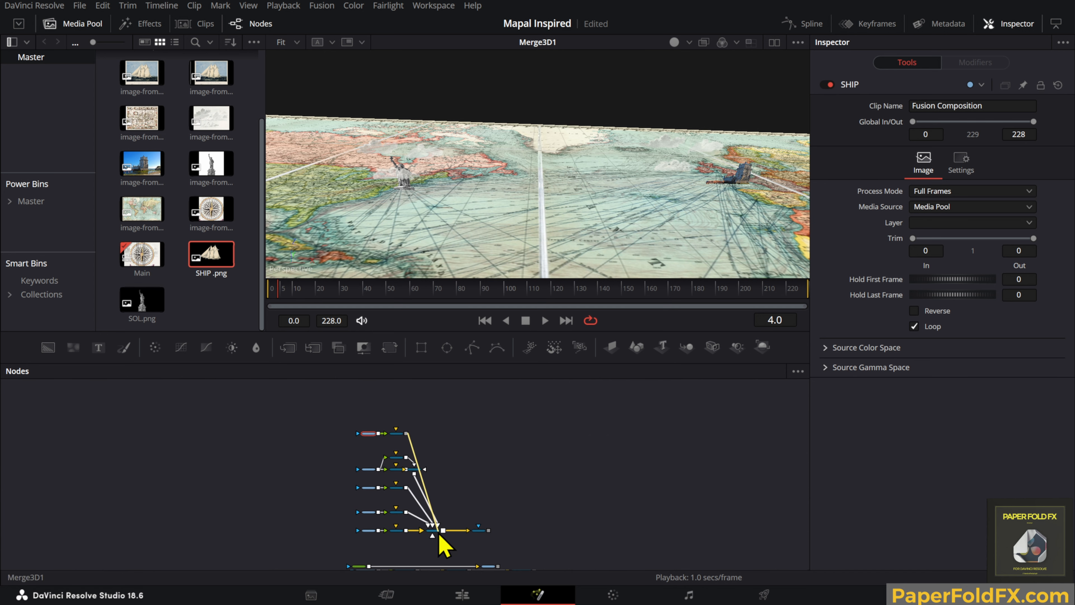
scroll(438, 535, up, 5)
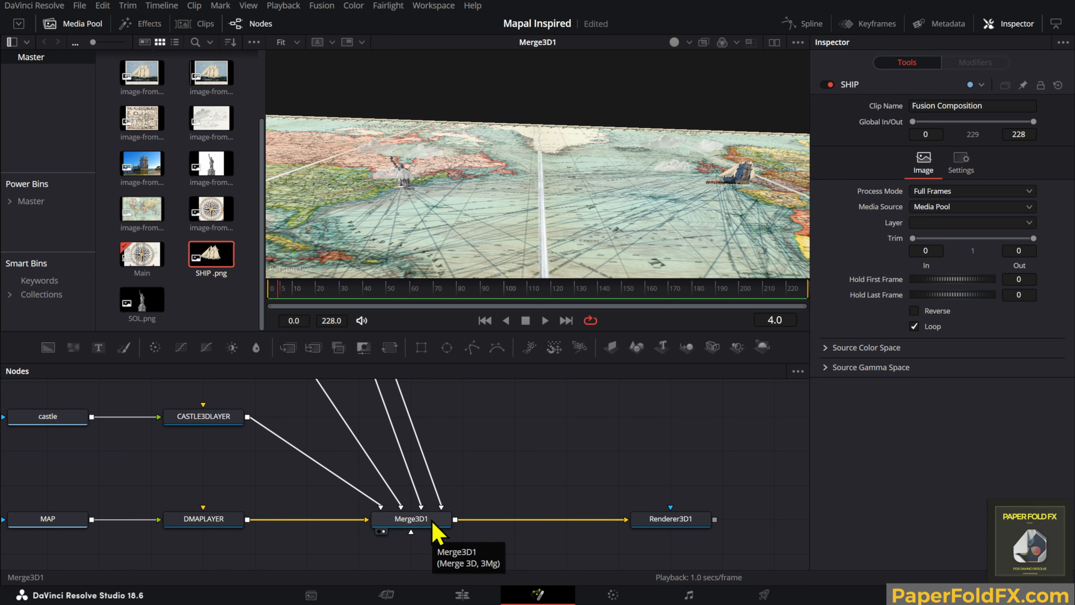
scroll(435, 534, down, 5)
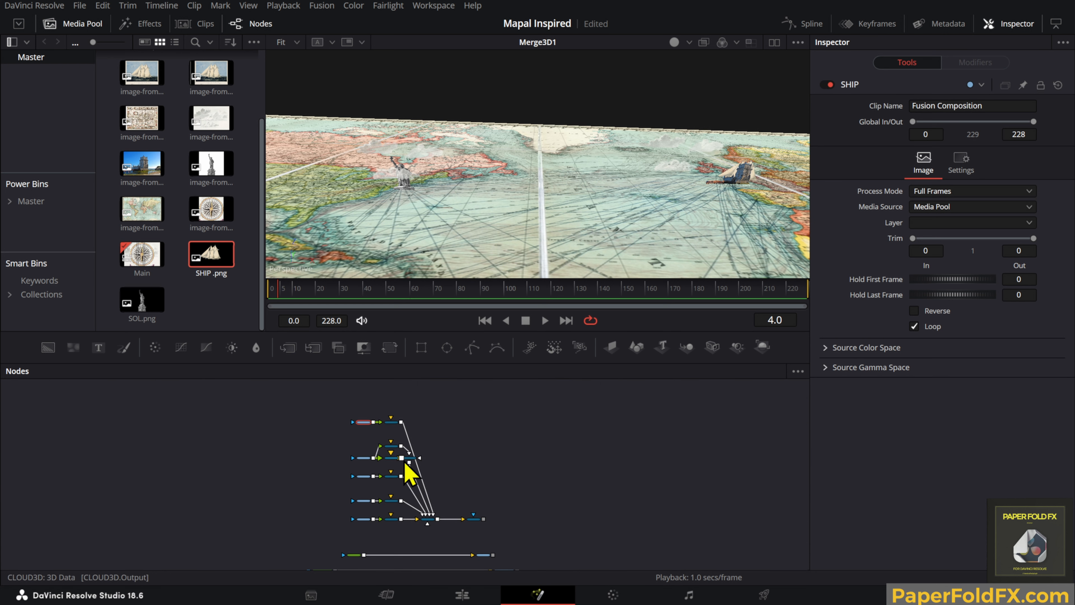
Step: Move SHIP3D west along X, away from the castle, to about -0.039
scroll(396, 432, up, 5)
click(387, 411)
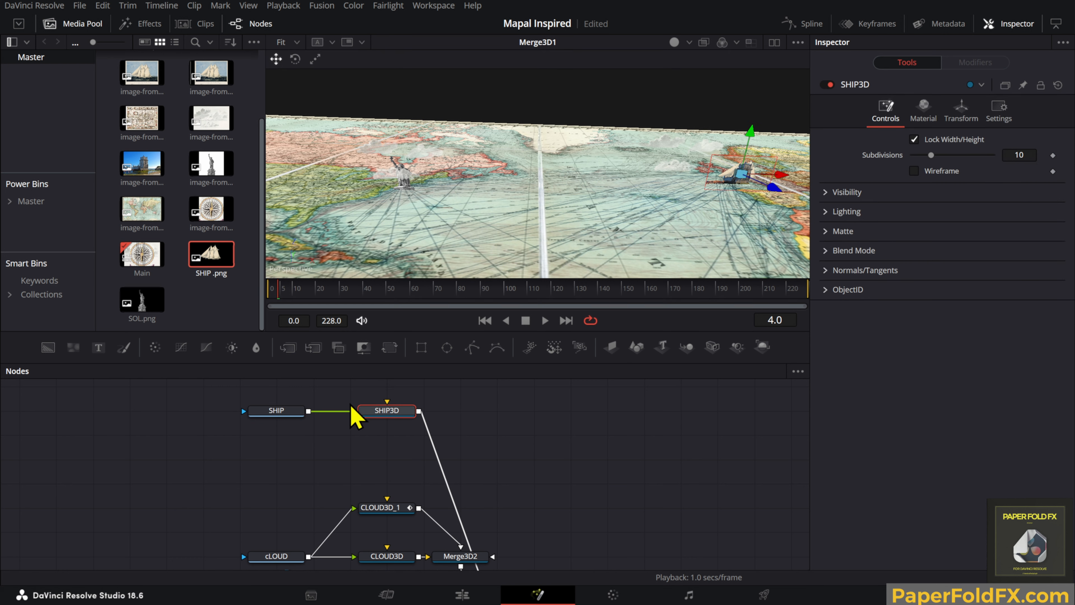
drag(784, 173, 737, 183)
Step: Show SHIP3D alone in the viewer and expose its pivot transform values
key(1)
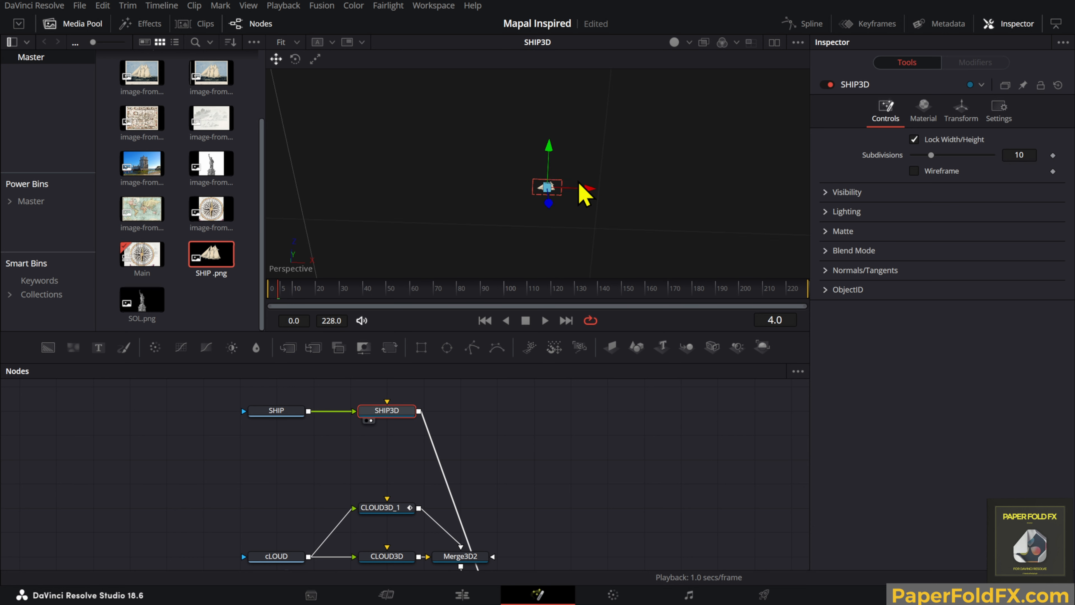
click(296, 42)
click(300, 68)
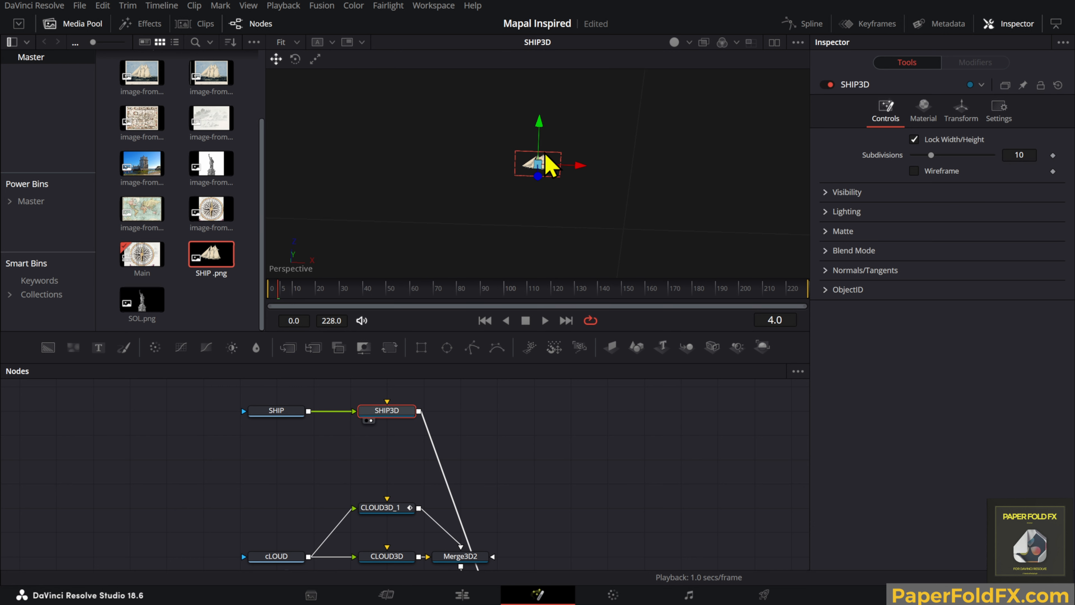
scroll(547, 179, up, 3)
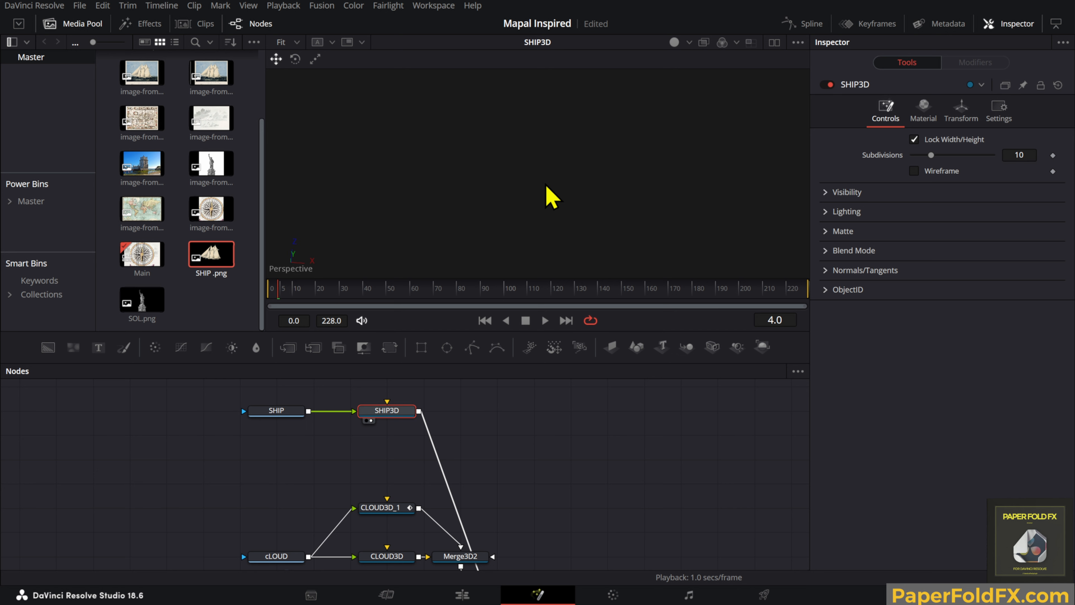
click(954, 122)
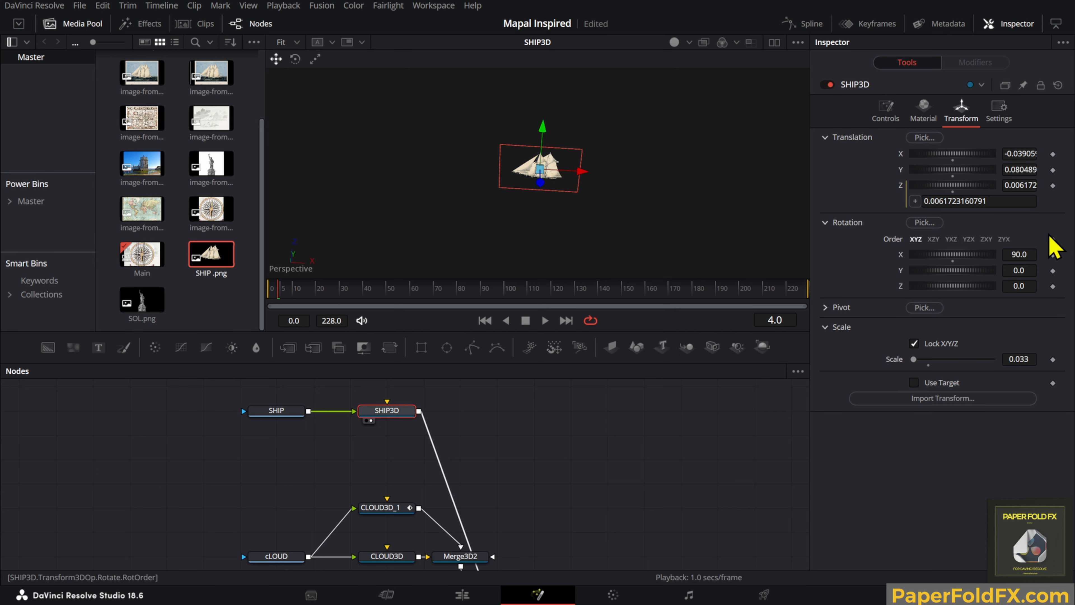
click(847, 314)
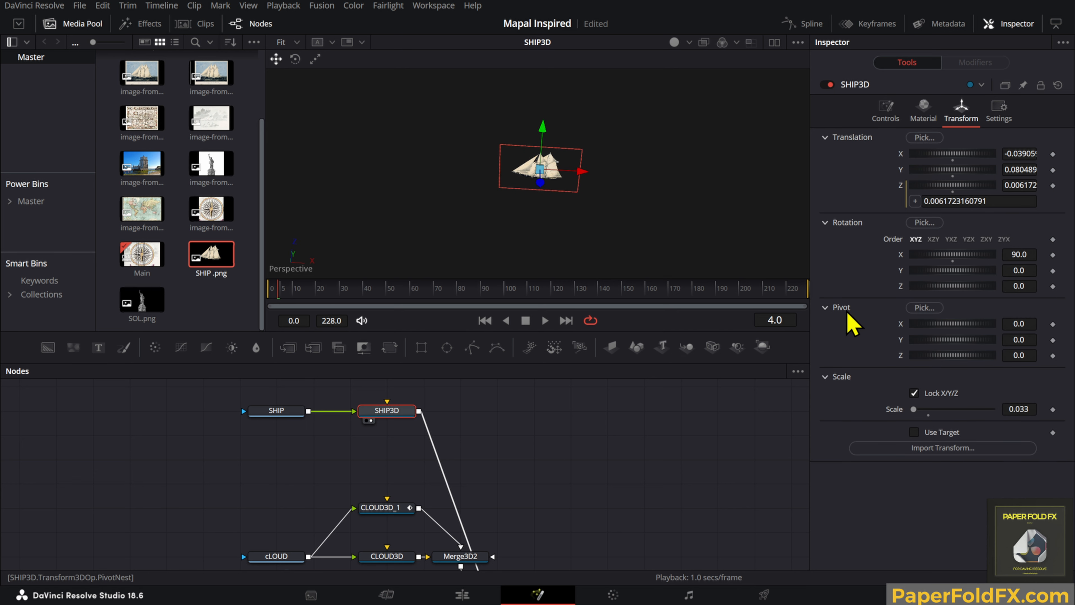
mouse_move(1020, 339)
mouse_down()
mouse_move(1030, 352)
mouse_move(1031, 330)
mouse_up()
key(ctrl+z)
key(ctrl+z)
key(ctrl+z)
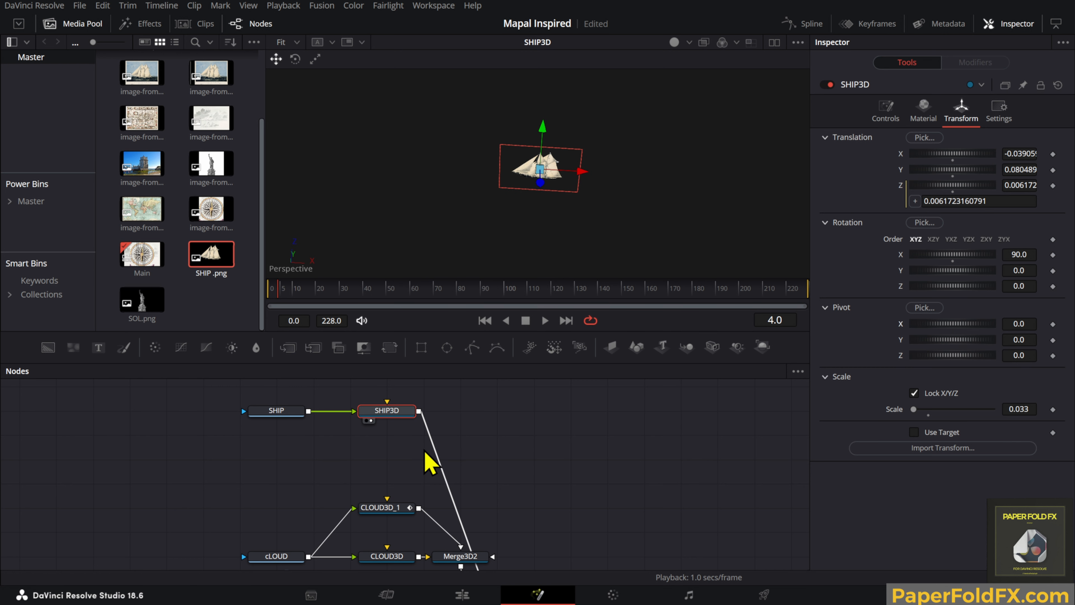
Step: Reset SHIP3D's scale to 1.0 to enlarge the ship for placing its pivot
key(2)
key(2)
scroll(573, 229, down, 5)
scroll(548, 164, up, 5)
drag(547, 165, 556, 155)
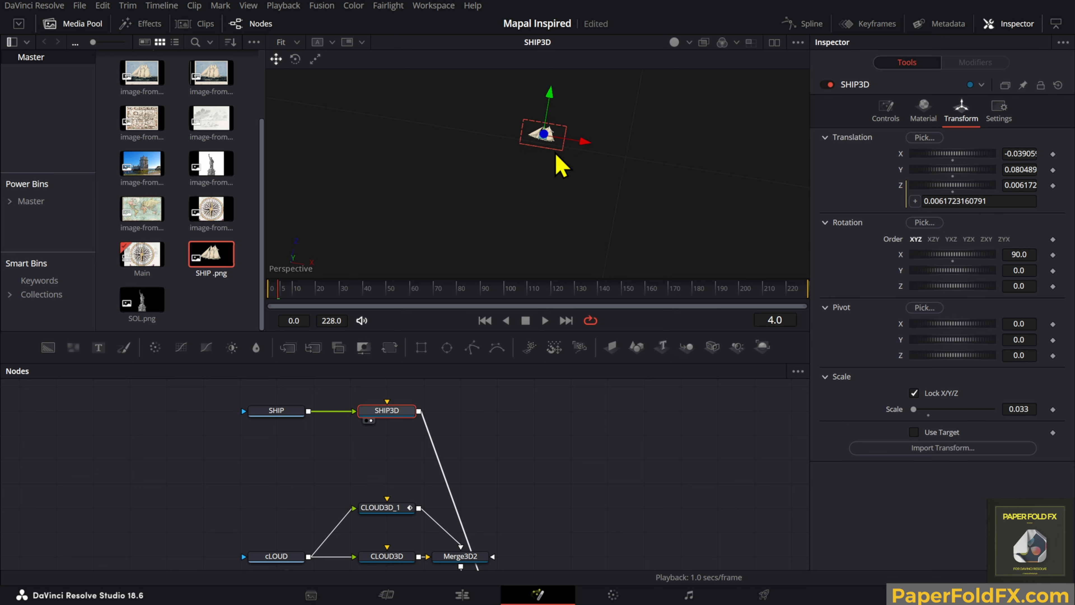
scroll(562, 150, down, 5)
double_click(910, 409)
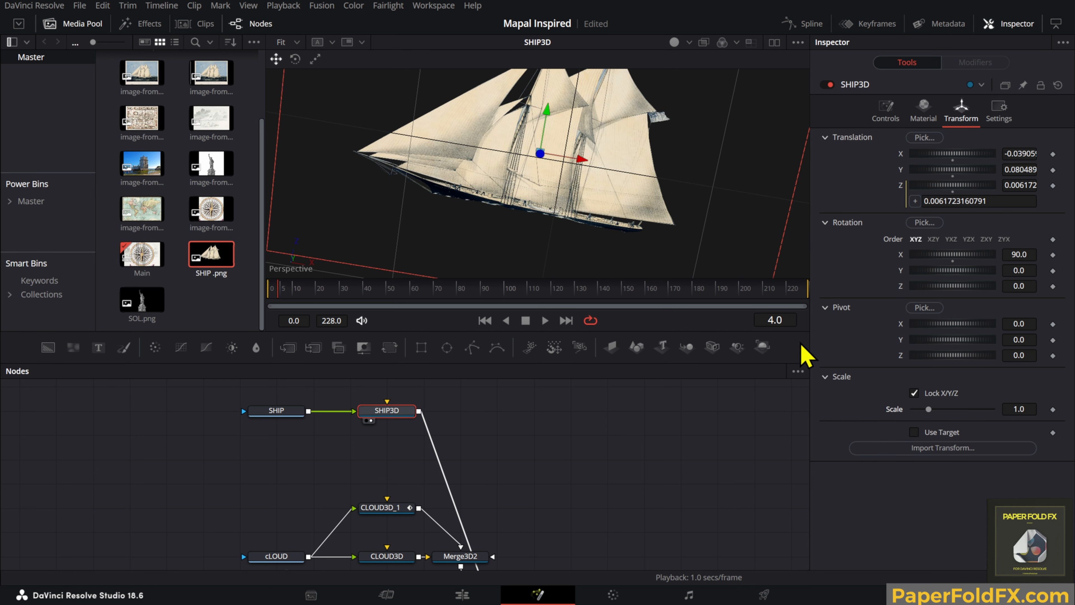
Step: Set SHIP3D's pivot Y to -0.122 so the pivot sits at the bottom of the hull
drag(1024, 339, 1003, 339)
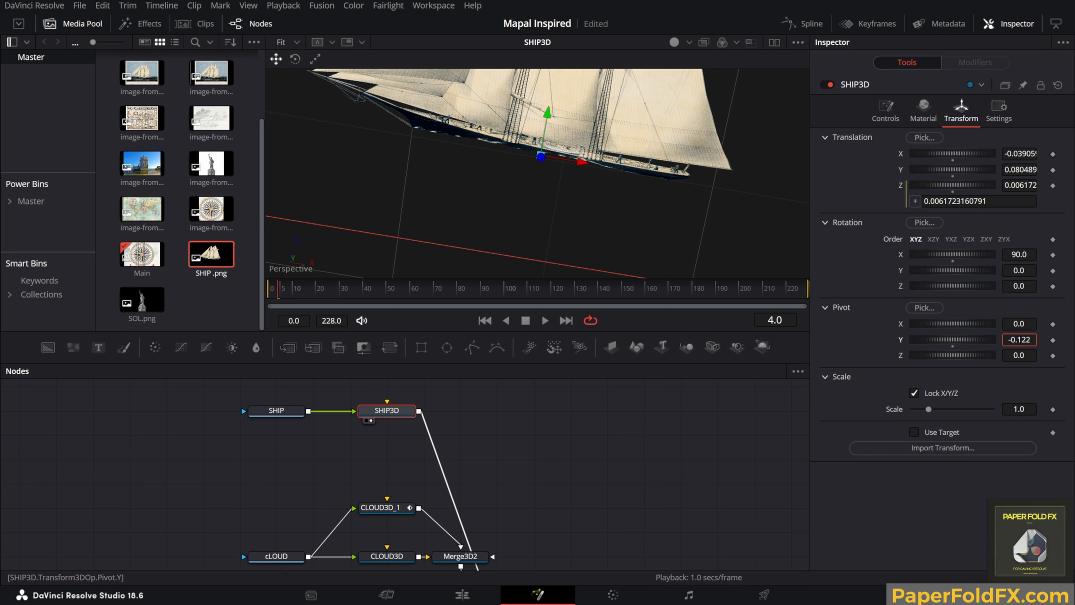
scroll(644, 241, down, 5)
mouse_move(650, 157)
mouse_down()
mouse_move(643, 149)
mouse_move(593, 172)
mouse_move(638, 160)
mouse_up()
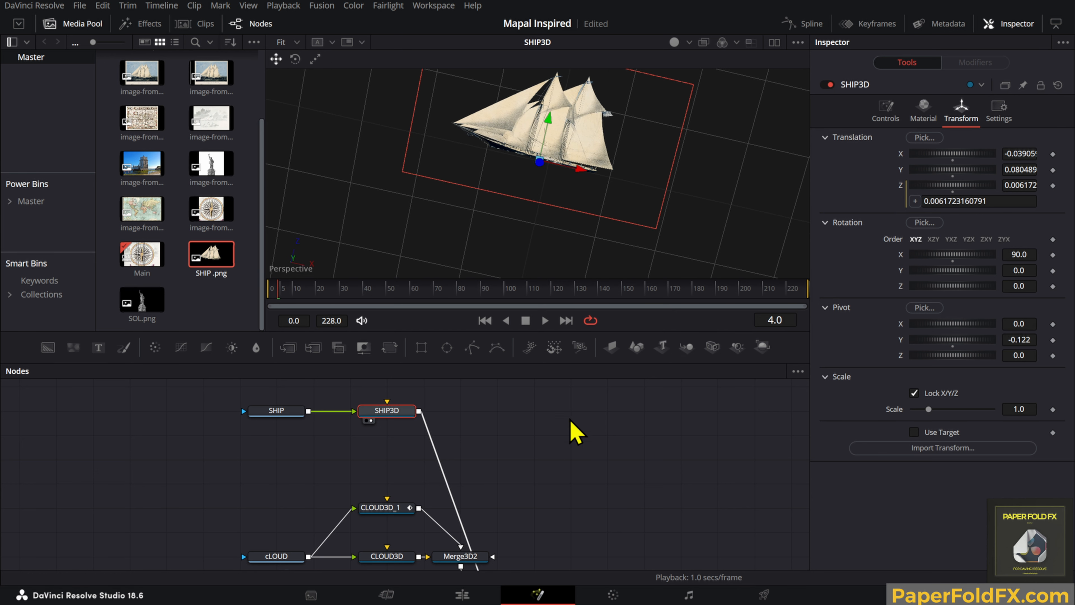
Step: View the combined scene from Merge3D1 and examine where the ship's hull meets the map
scroll(533, 438, down, 10)
scroll(592, 219, up, 3)
scroll(588, 425, down, 3)
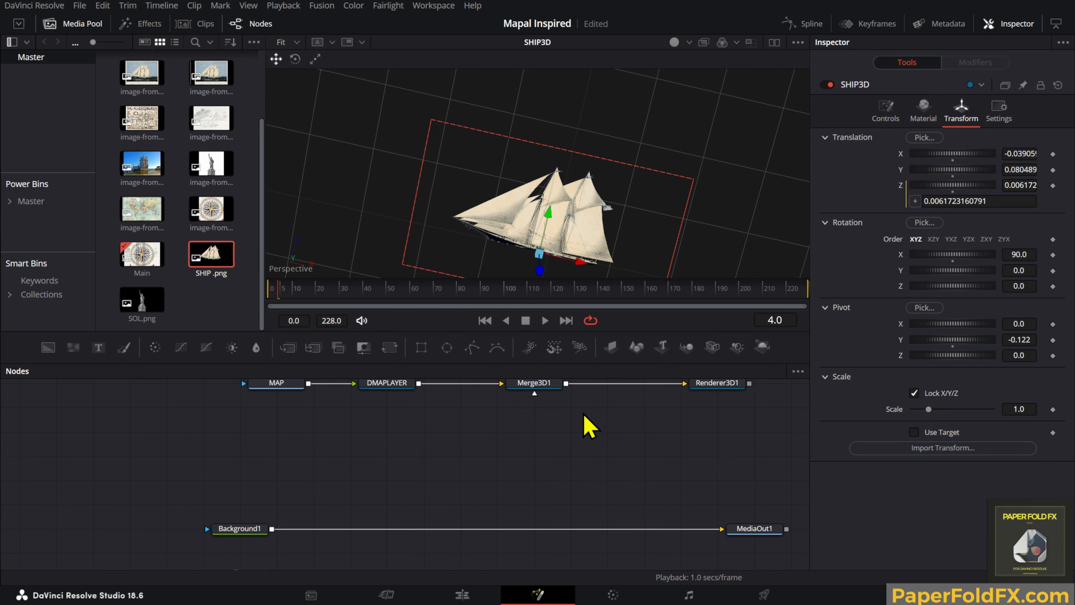
drag(534, 383, 547, 269)
scroll(548, 250, up, 5)
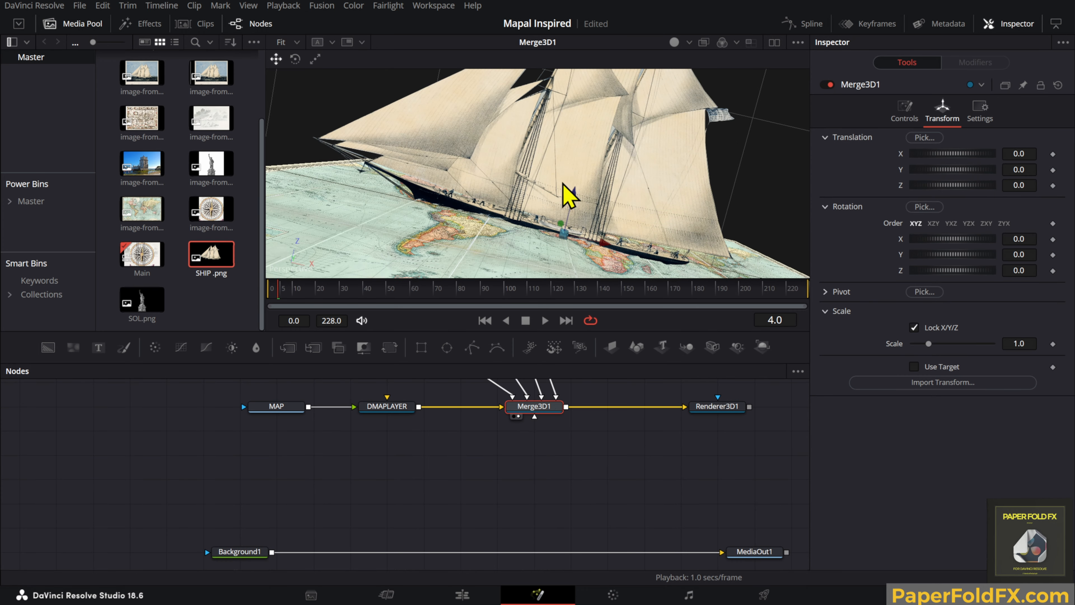
drag(569, 192, 549, 232)
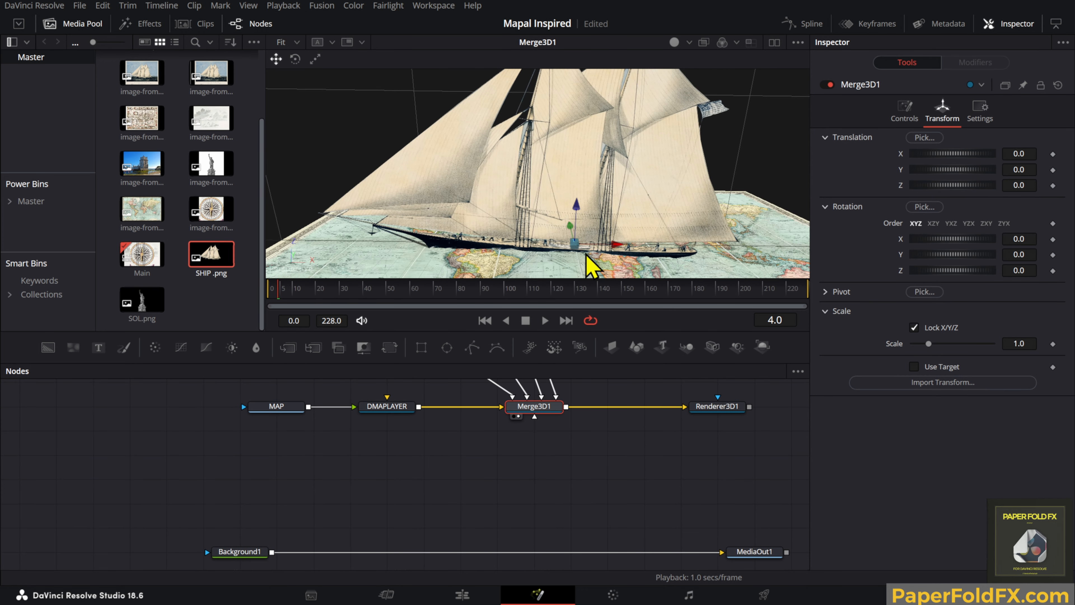
scroll(588, 250, up, 3)
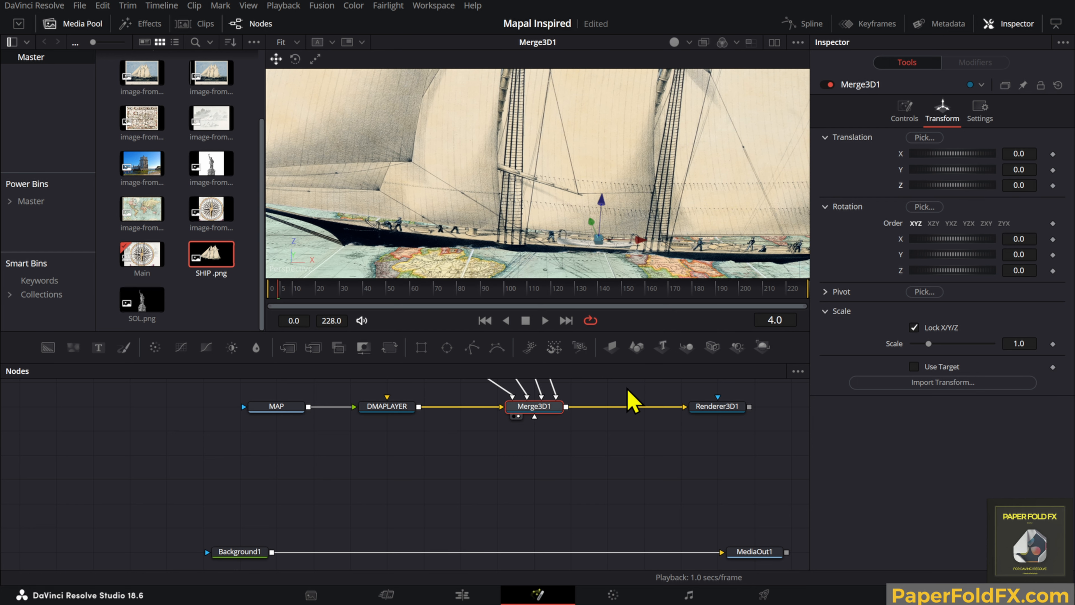
Step: Set SHIP3D's scale to about 0.063 so the ship is small on the map again
scroll(569, 413, up, 8)
scroll(474, 457, up, 3)
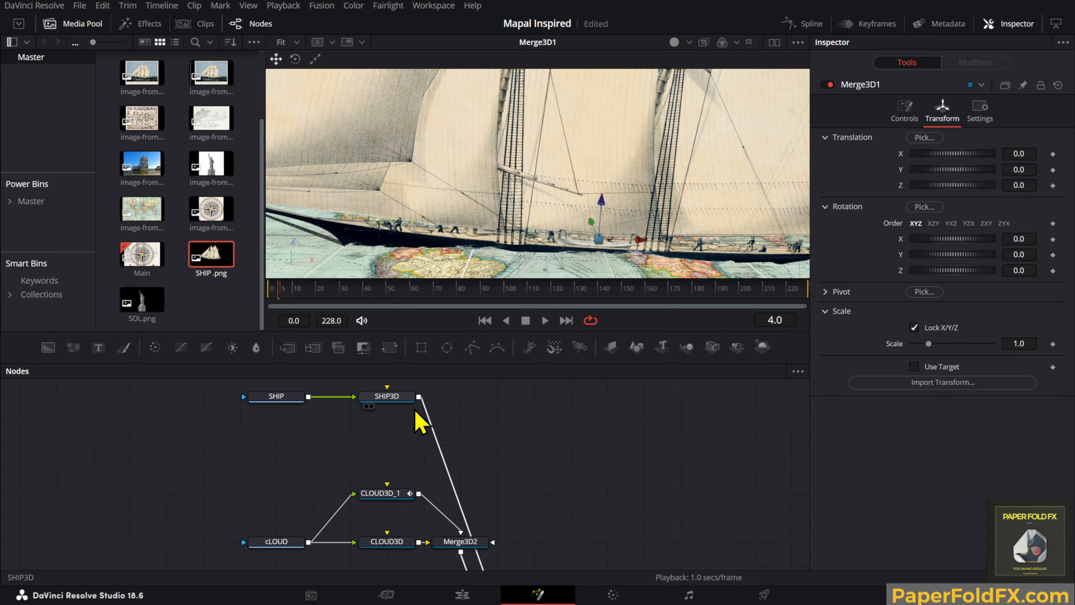
click(398, 401)
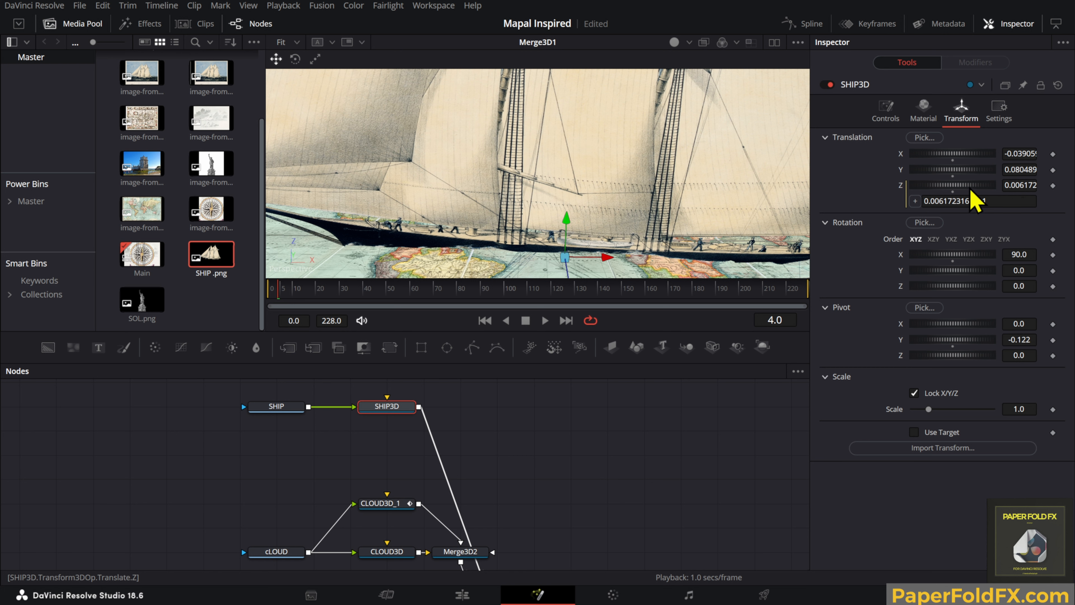
right_click(893, 191)
click(943, 376)
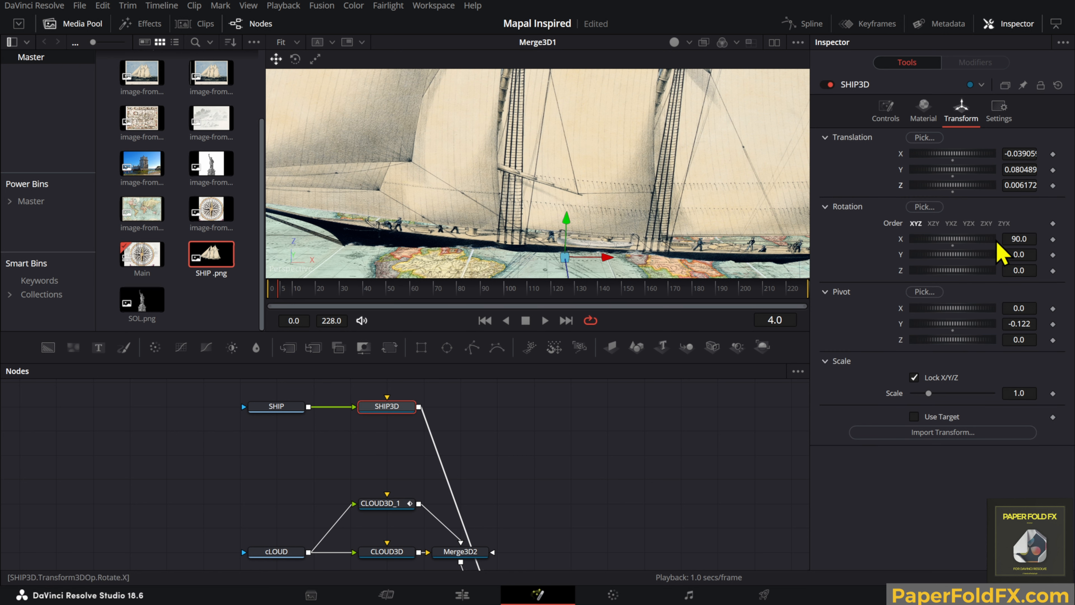
drag(1025, 186, 1023, 189)
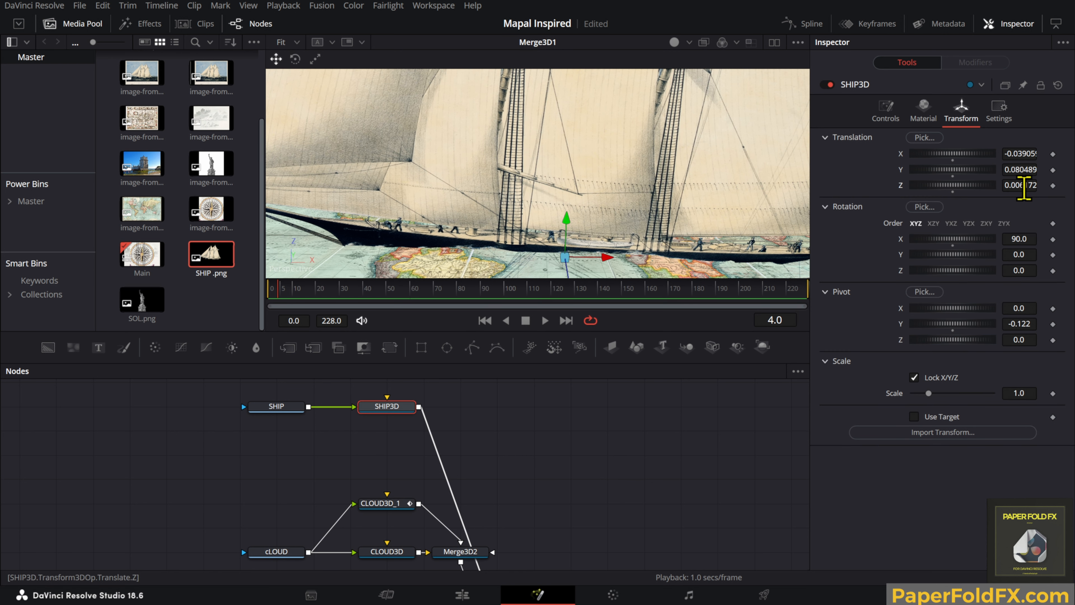
click(1022, 184)
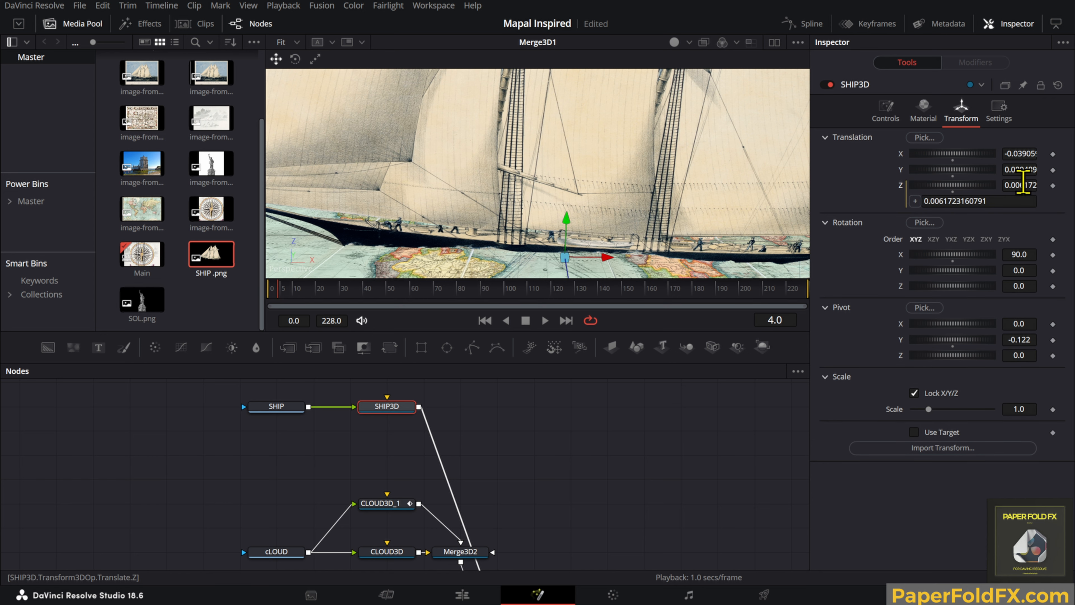
mouse_move(1017, 409)
mouse_down()
mouse_move(992, 408)
mouse_move(1036, 409)
mouse_move(973, 409)
mouse_move(1021, 409)
mouse_up()
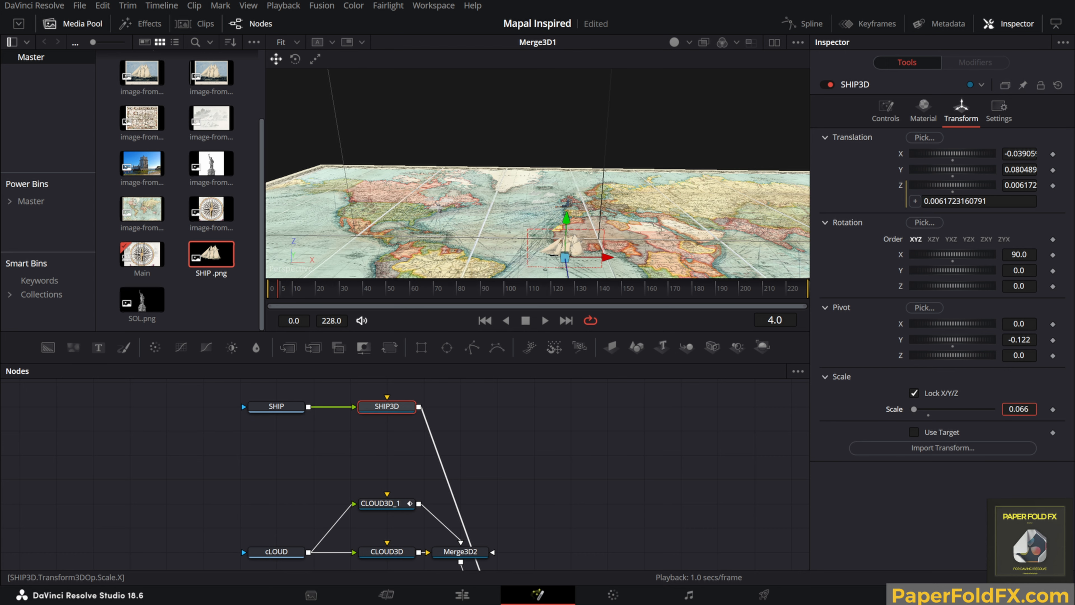
drag(629, 240, 585, 175)
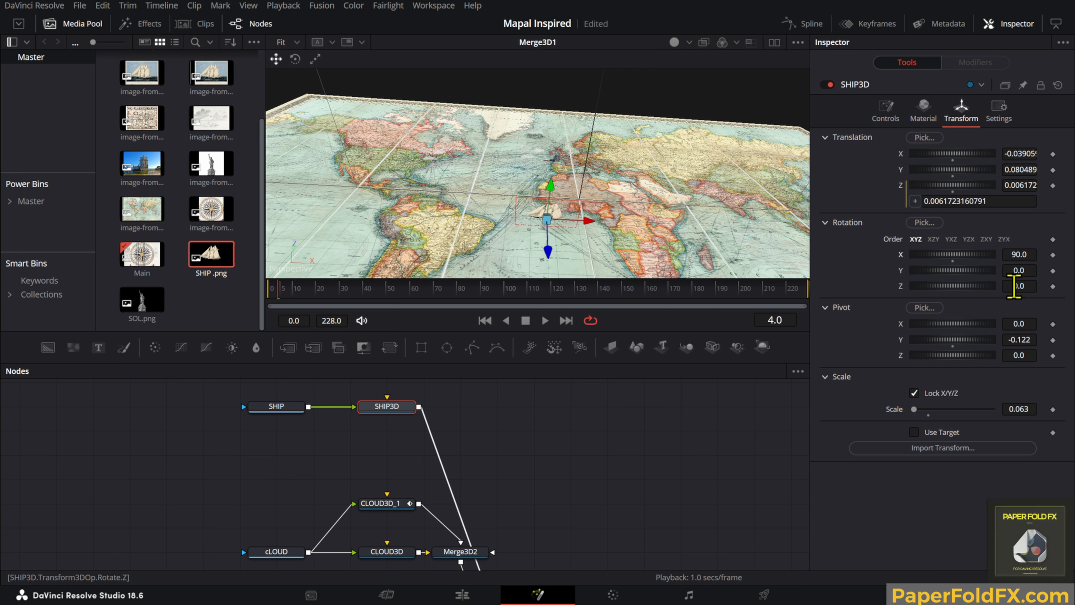
Step: Move the ship up the map to a translation Y of about 0.198, off the European coast
drag(1019, 286, 1011, 286)
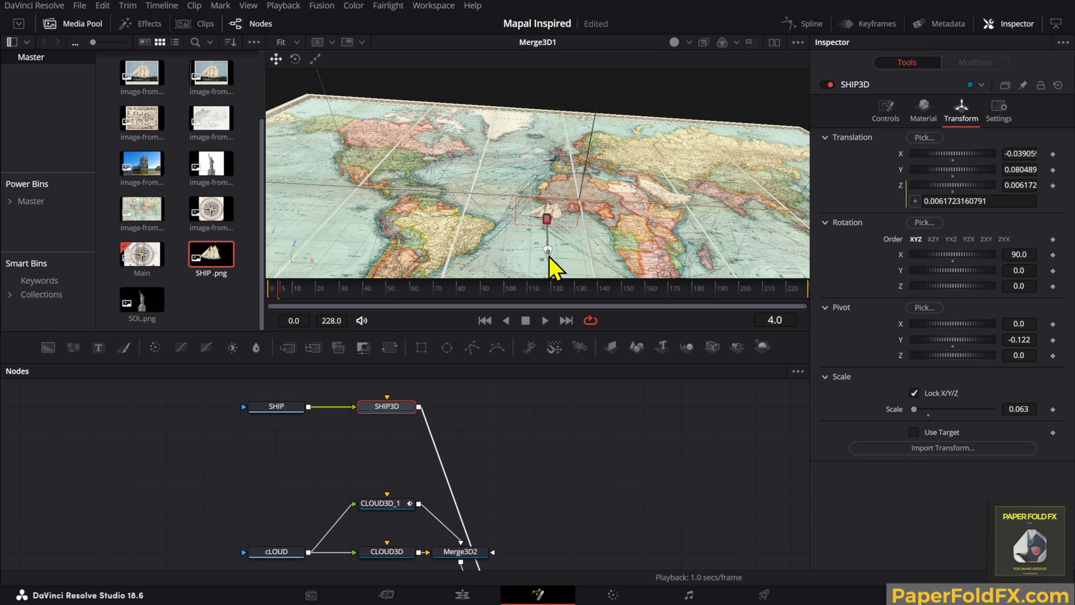
drag(550, 256, 559, 230)
scroll(557, 182, up, 5)
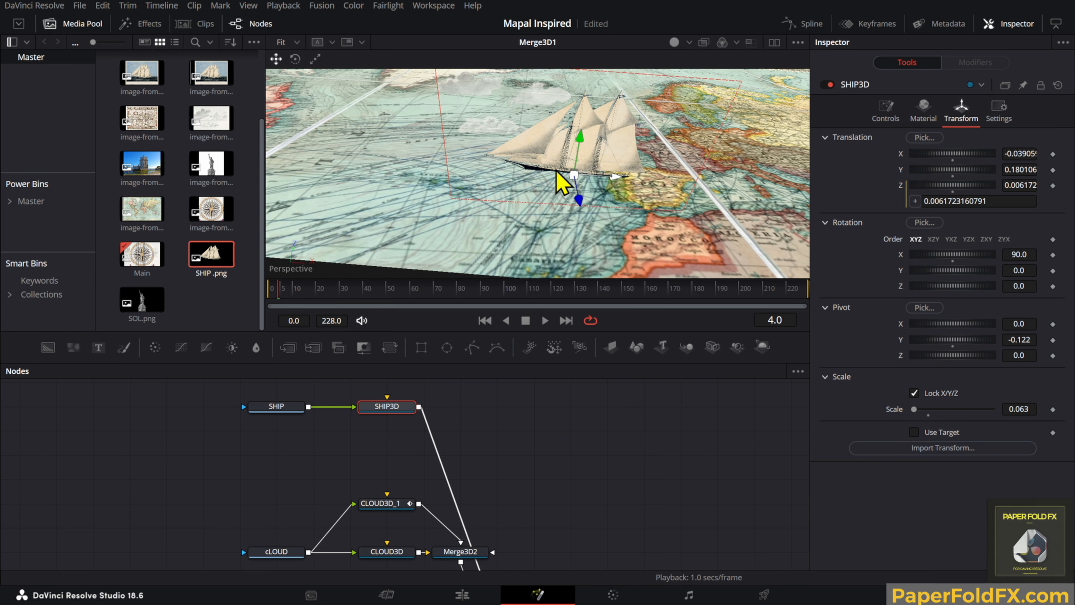
mouse_move(573, 177)
mouse_down()
mouse_move(612, 170)
mouse_move(584, 179)
mouse_up()
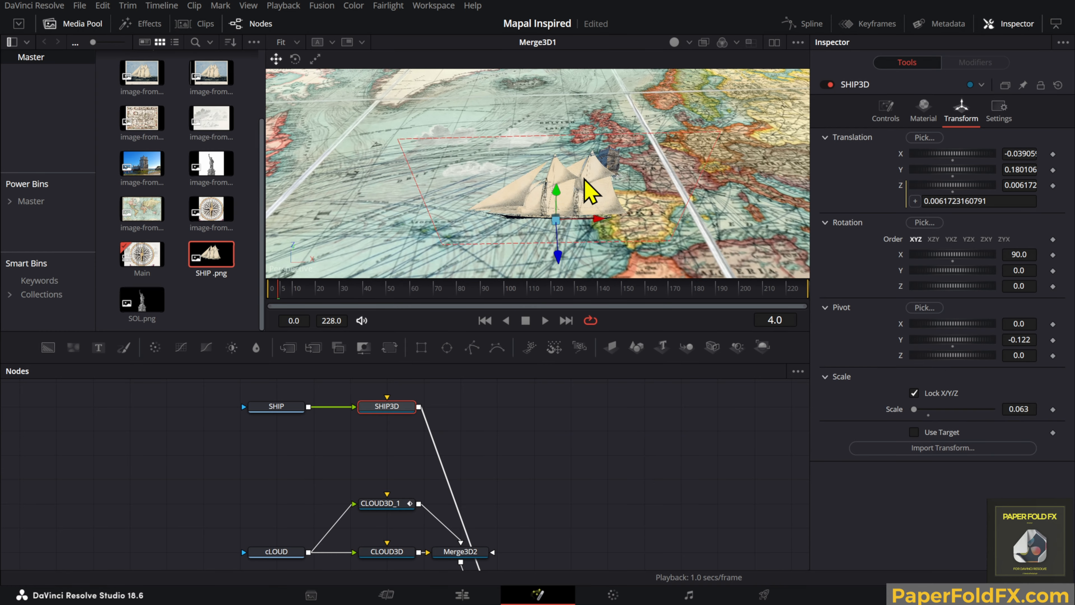
scroll(583, 179, down, 4)
drag(547, 223, 558, 204)
scroll(566, 184, up, 3)
scroll(567, 211, down, 5)
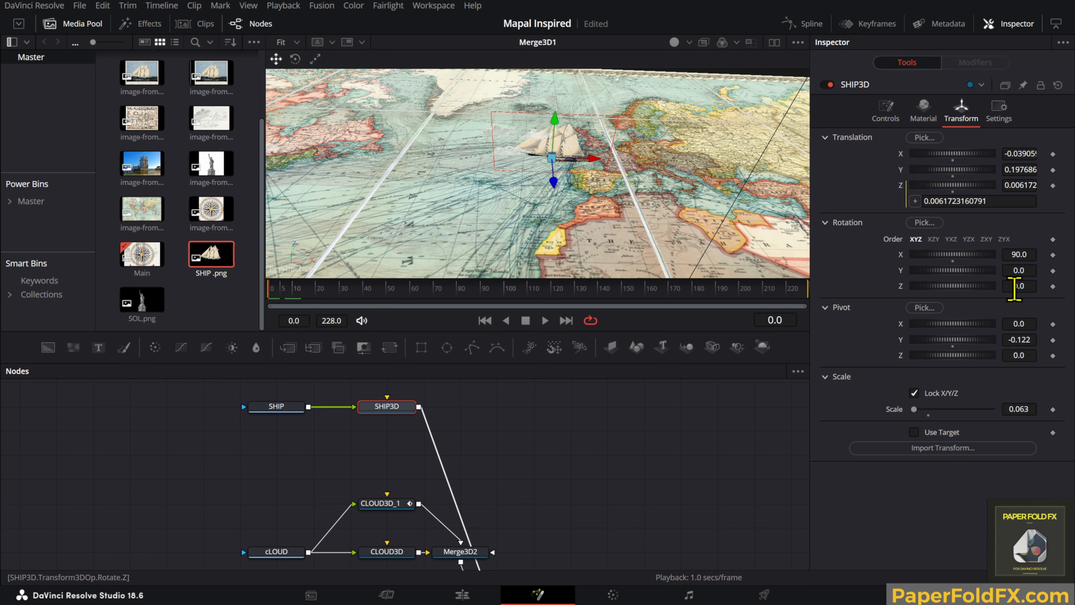
Step: Turn SHIP3D to Z rotation 6.6, place it at X -0.038, Y 0.188, and keyframe its position and Z rotation at frame 0
drag(1018, 286, 1038, 286)
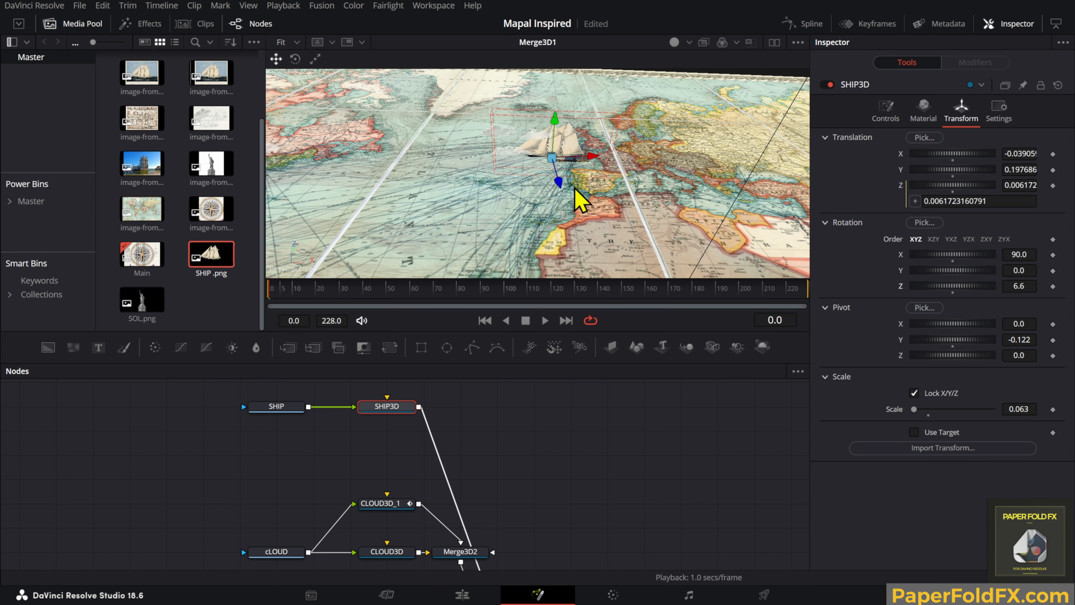
drag(559, 184, 619, 204)
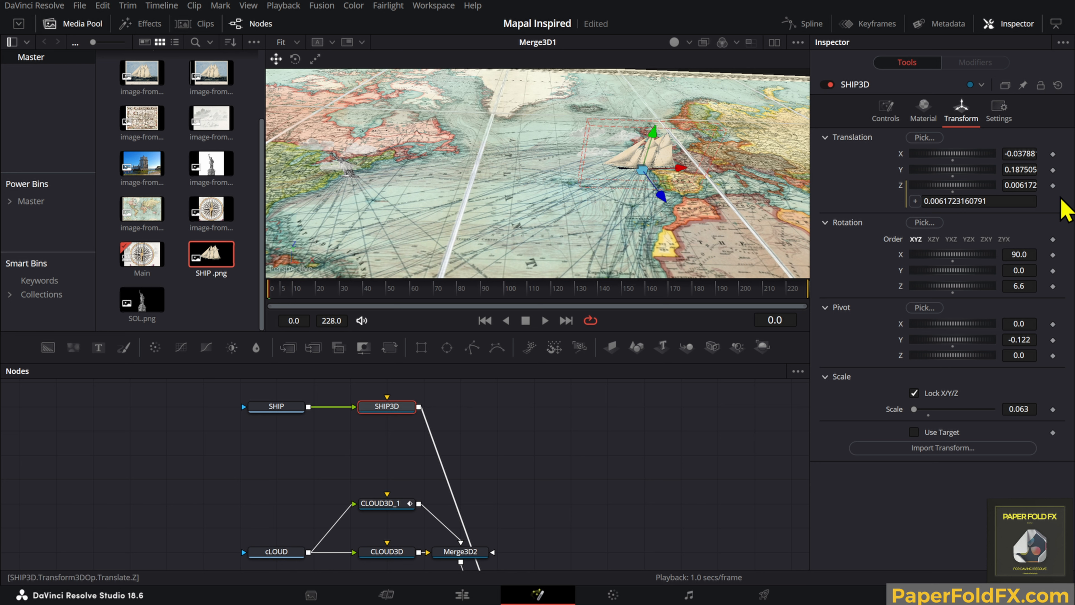
click(1053, 170)
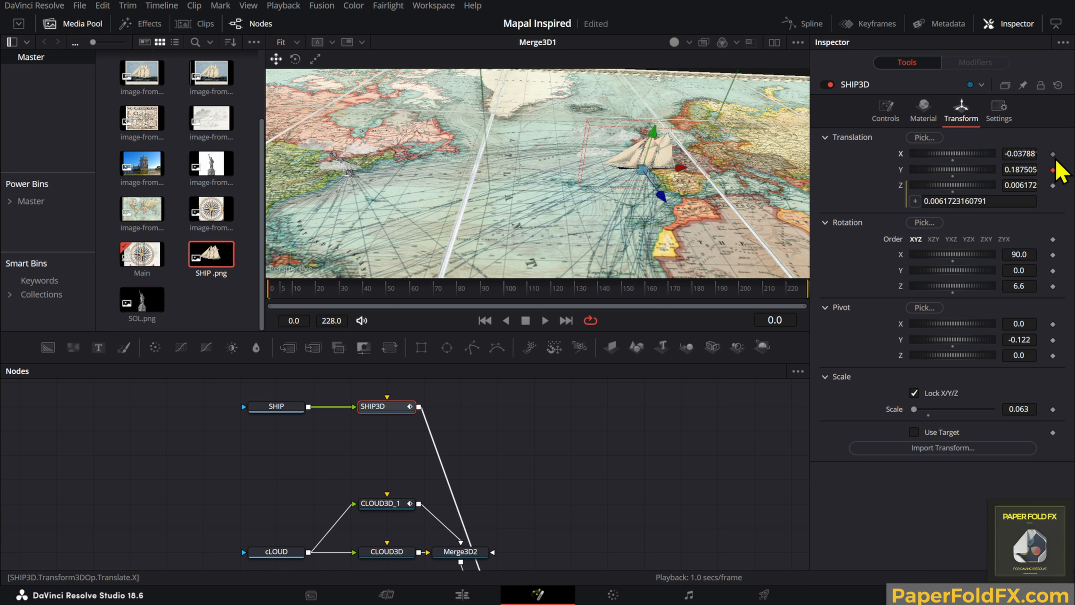
click(1052, 286)
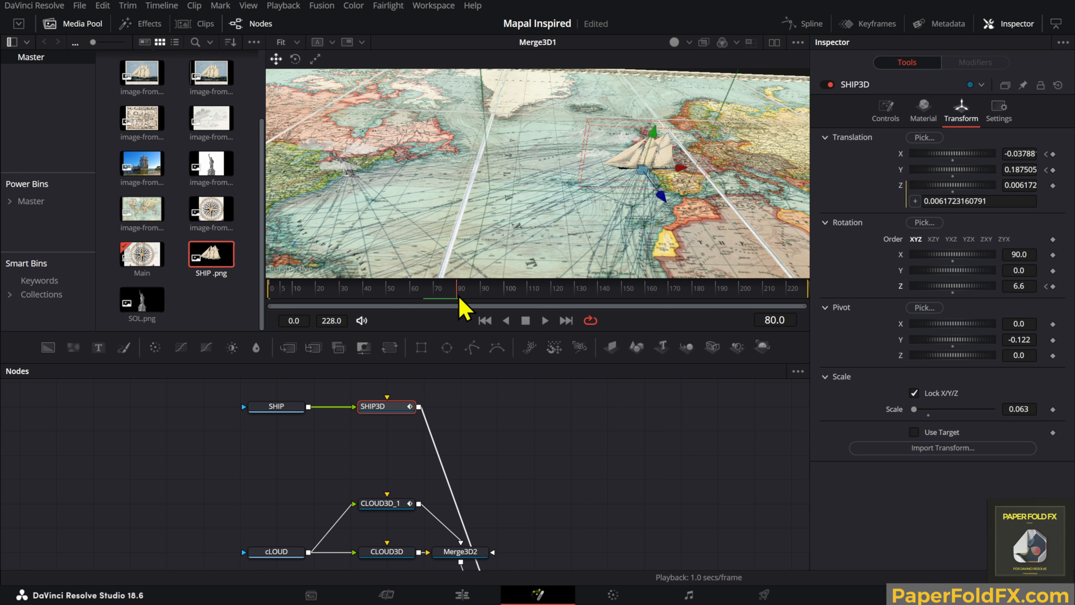
Step: Keyframe the ship at about X -0.073, Y 0.166 at frame 80 and X -0.084, Y 0.165 at frame 110
drag(680, 171, 638, 178)
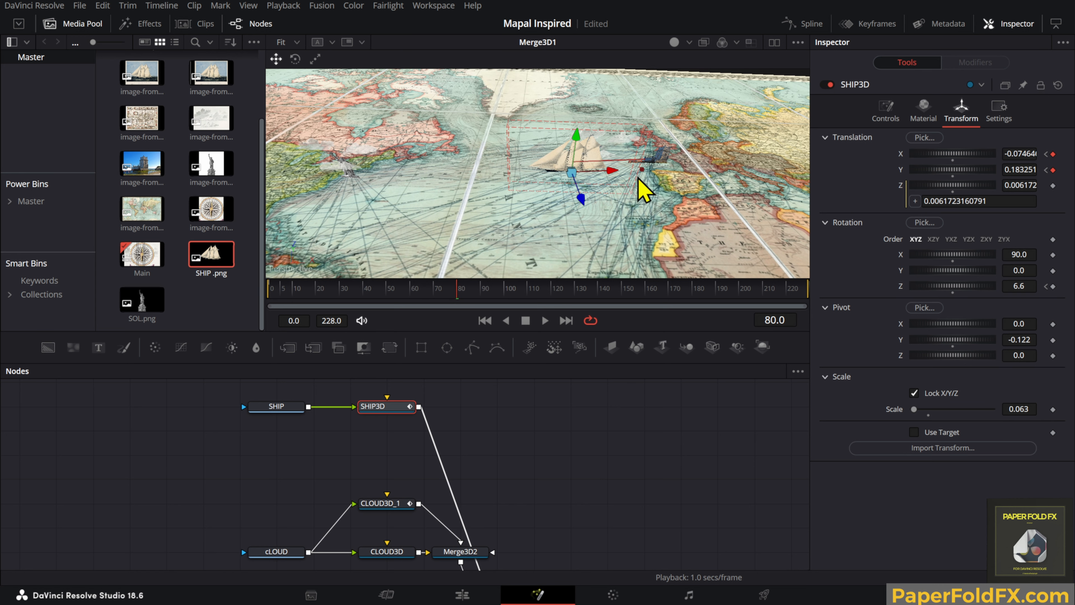
drag(583, 201, 588, 213)
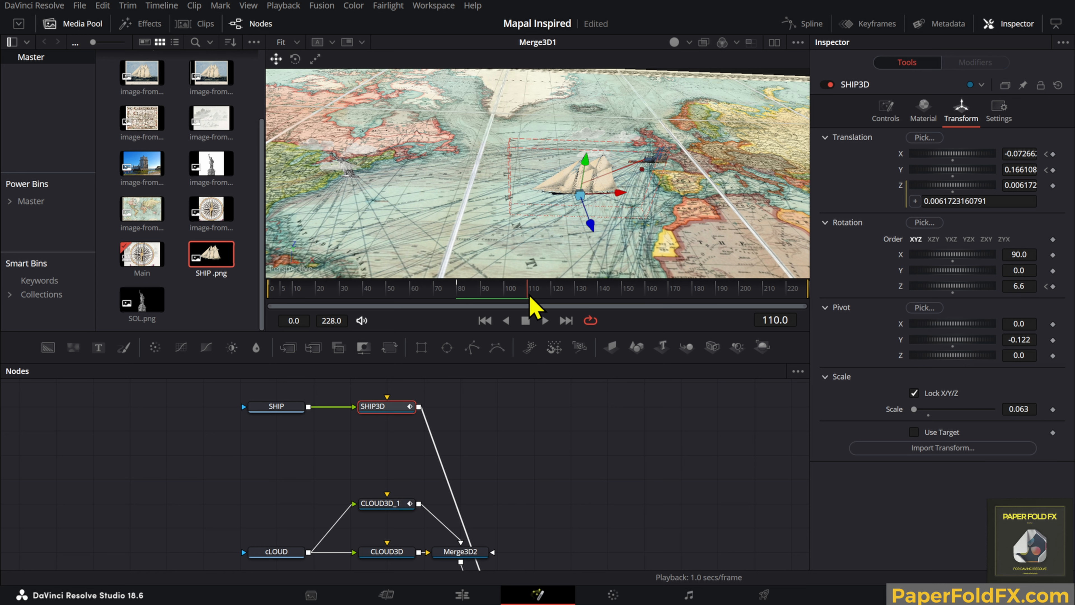
drag(622, 196, 609, 195)
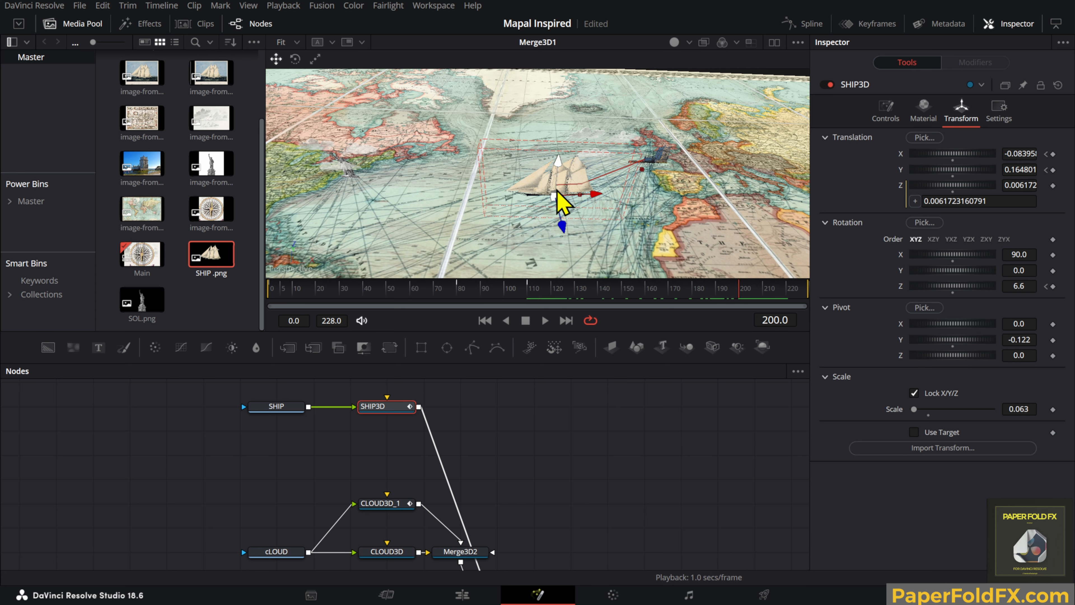
Step: At frame 200, move the ship to the North American coast at about X -0.166, Y 0.171
drag(594, 199, 494, 211)
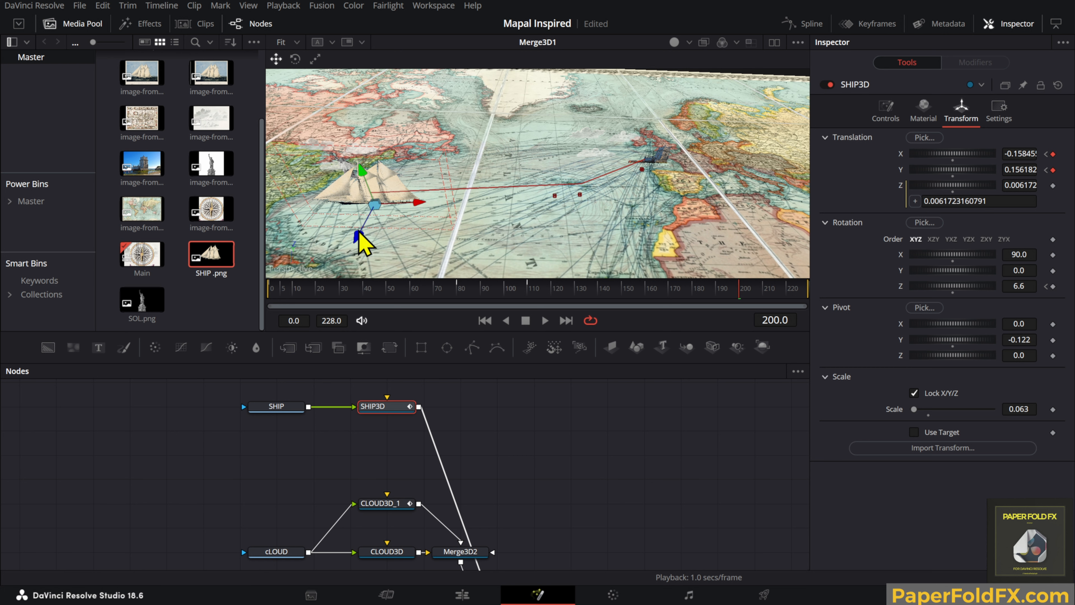
drag(359, 234, 360, 228)
mouse_move(424, 181)
mouse_down()
mouse_move(402, 184)
mouse_move(420, 187)
mouse_up()
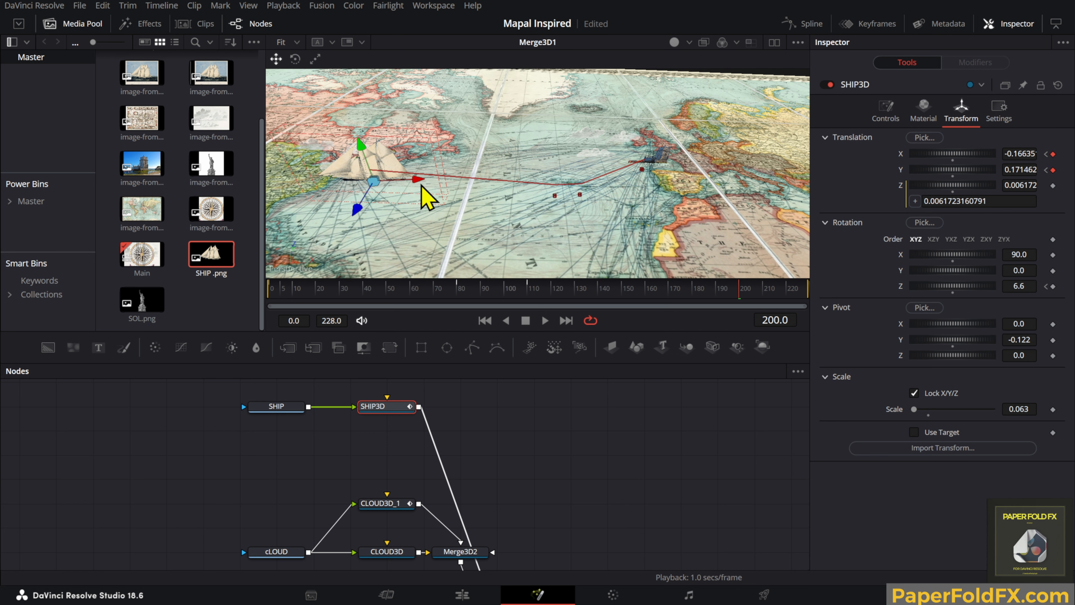
Step: Set SHIP3D's Z rotation to 23.4 at frame 0 and 12.1 at frame 80
drag(540, 300, 271, 300)
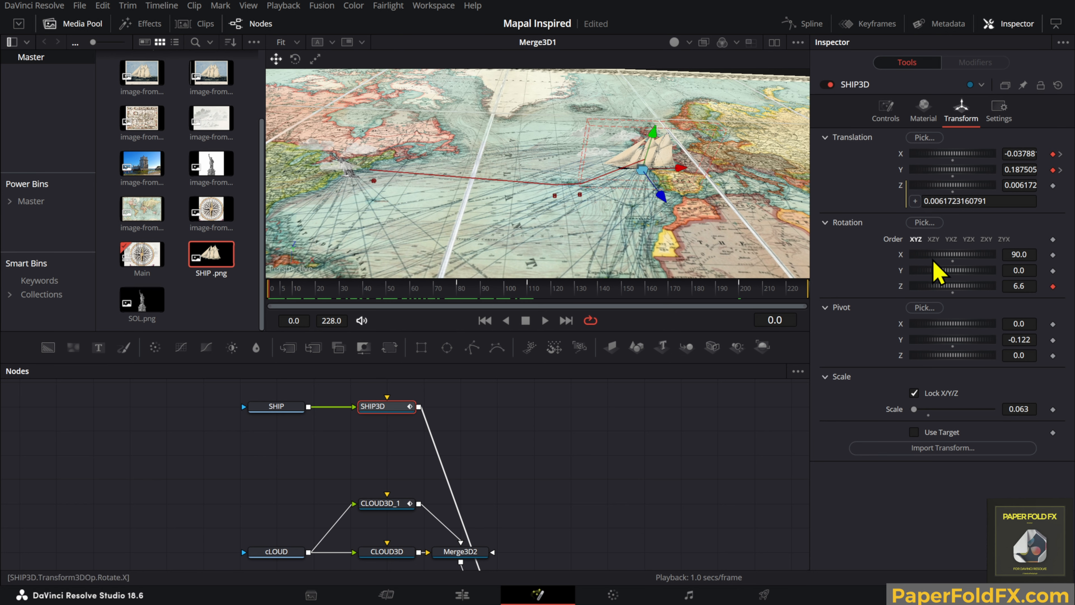
drag(396, 305, 272, 311)
drag(1011, 284, 1035, 285)
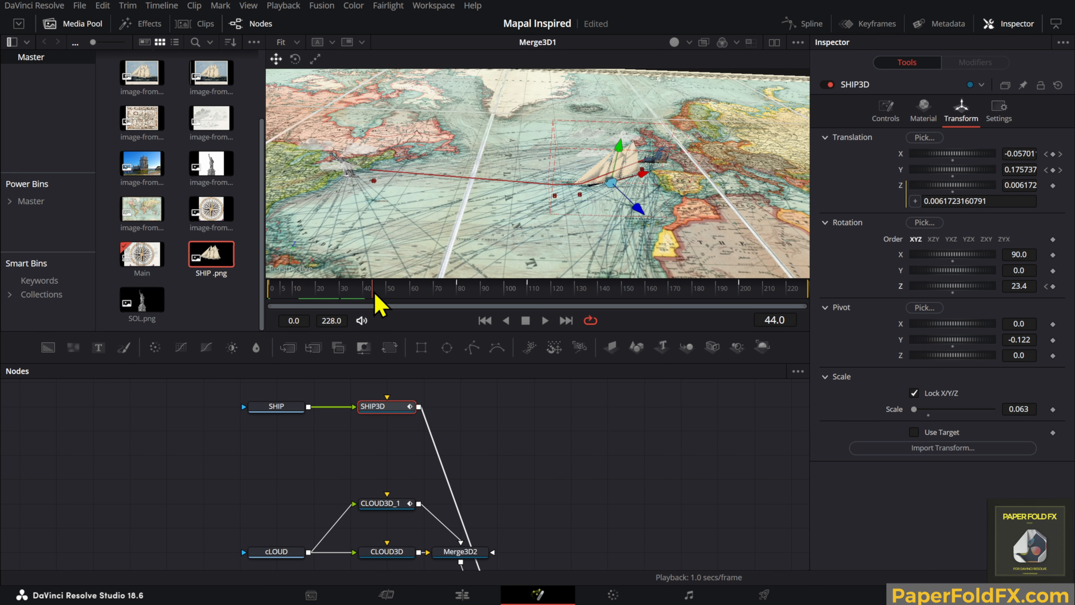
drag(378, 305, 440, 305)
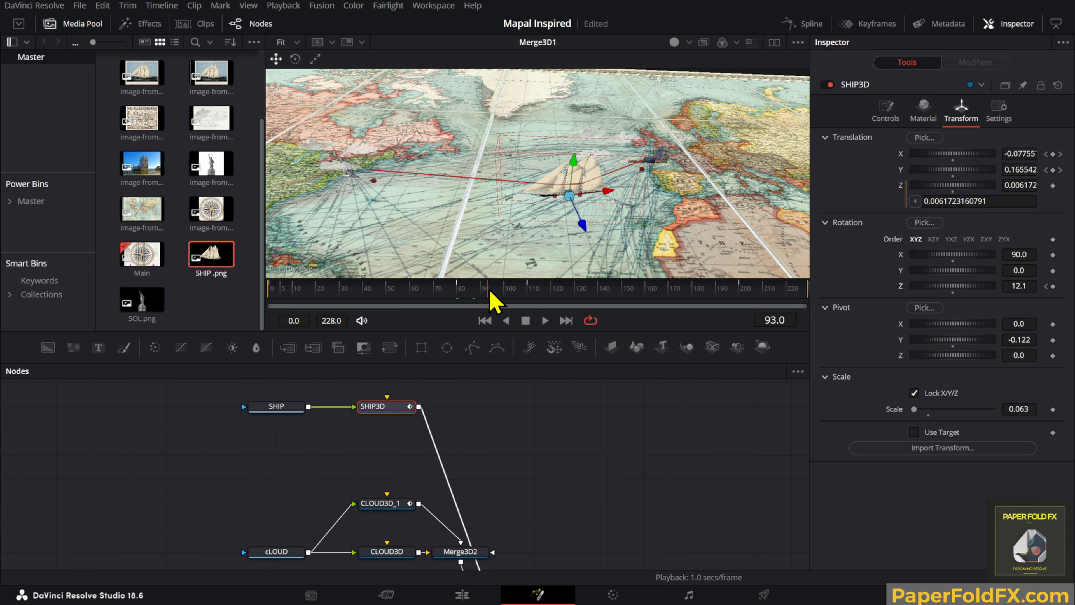
Step: Lower SHIP3D's Z rotation to about 2 at frame 110 and -3.1 at frame 200
drag(490, 292, 527, 293)
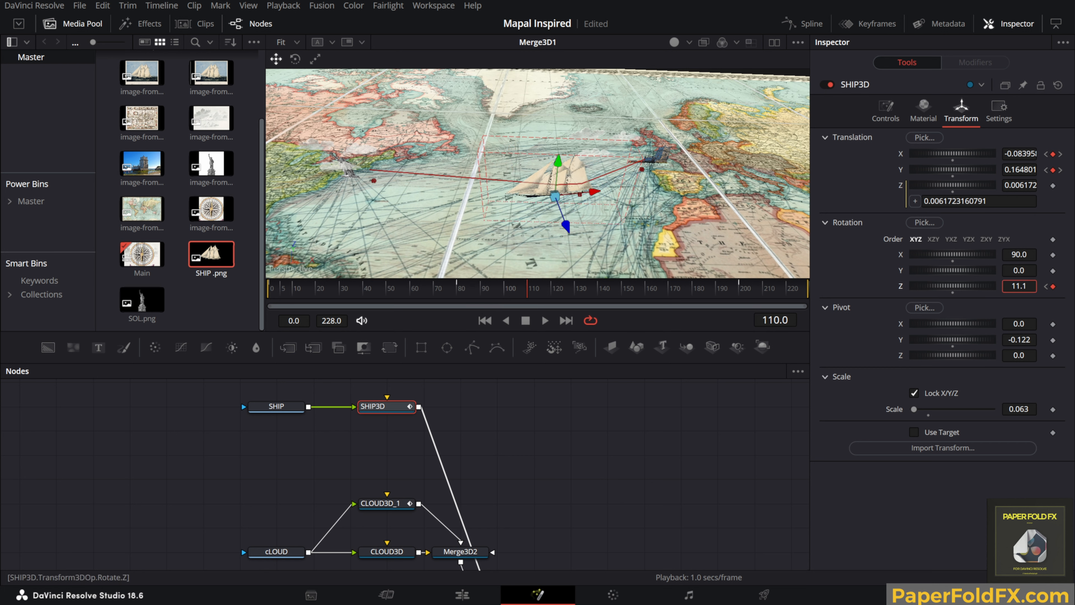
drag(1019, 286, 980, 286)
drag(725, 300, 745, 299)
drag(1018, 286, 900, 292)
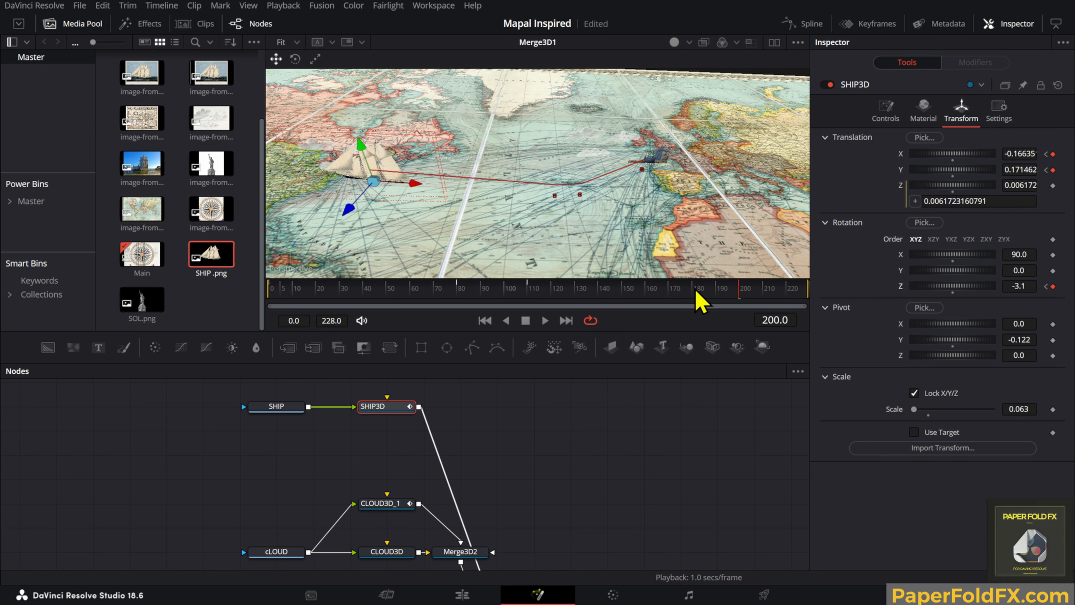
drag(698, 300, 313, 347)
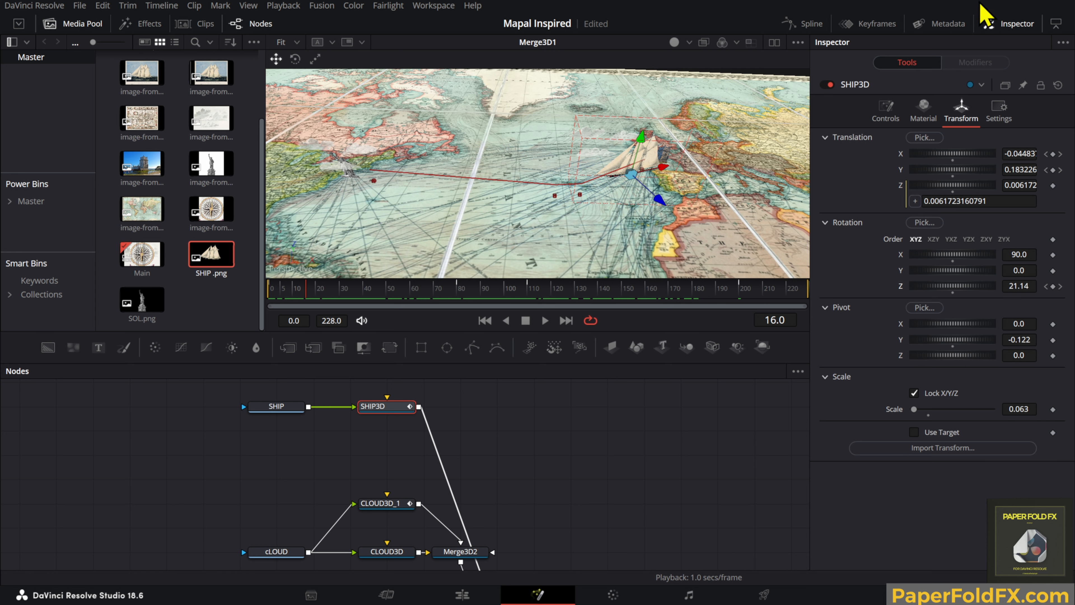
Step: Fit SHIP3D's animation curves in the Spline editor, smooth their keyframes, and set Ease In to 57.5 and Ease Out to 45.8
click(807, 24)
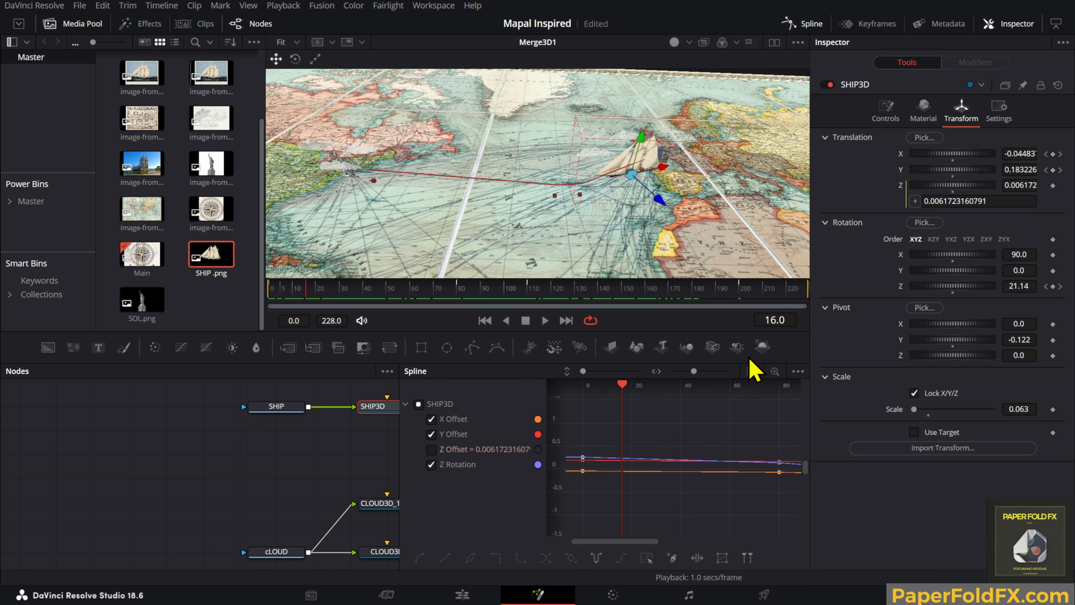
click(751, 370)
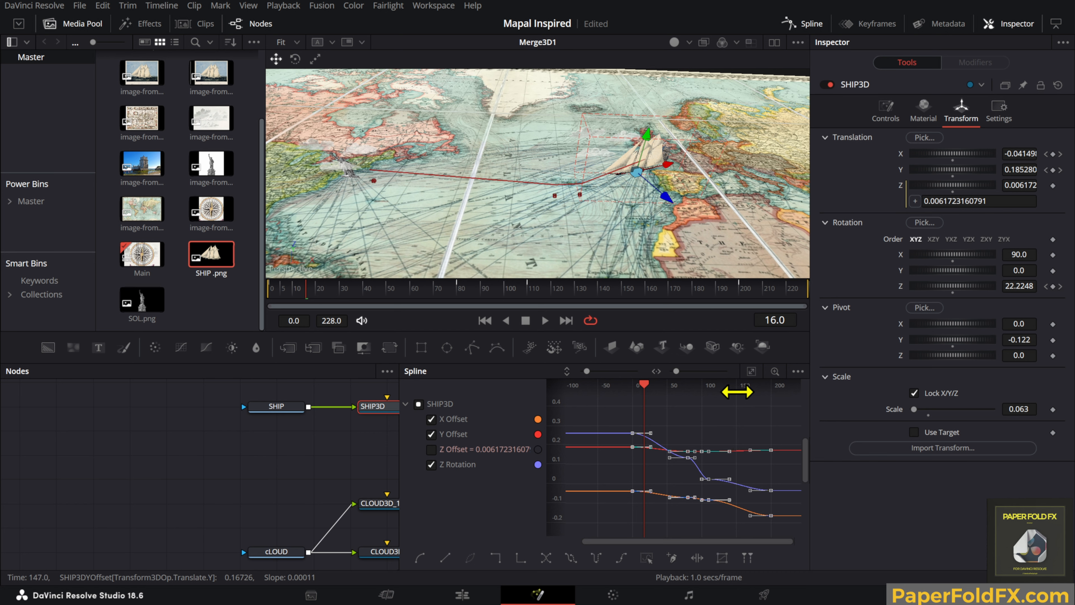
key(t)
drag(685, 386, 678, 393)
drag(772, 388, 782, 388)
Step: Play the ship animation from frame 0 to check its eased motion across the Atlantic
drag(306, 293, 267, 296)
key(space)
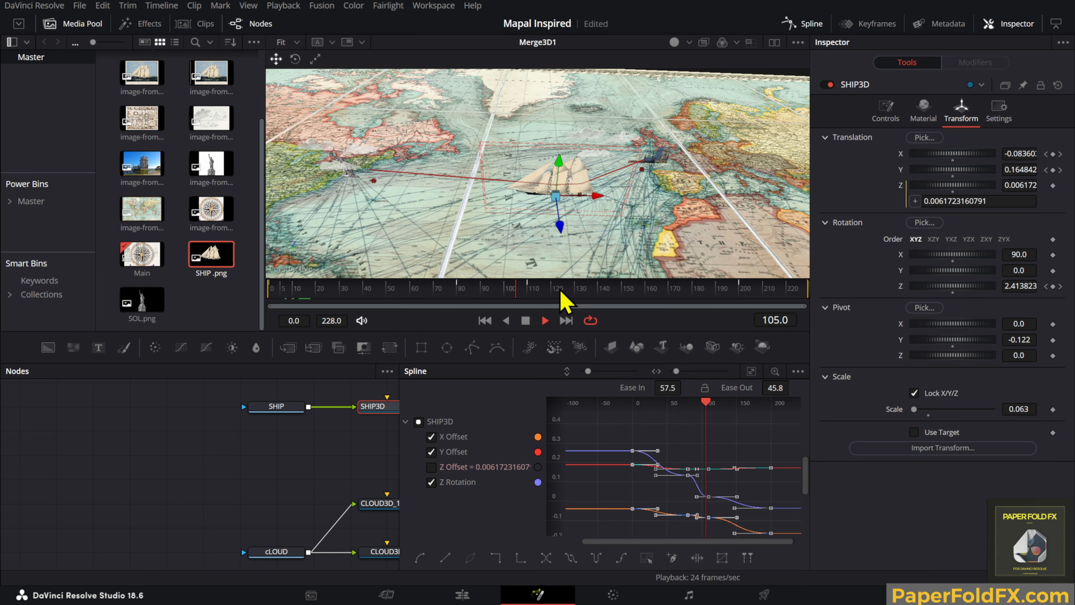
key(space)
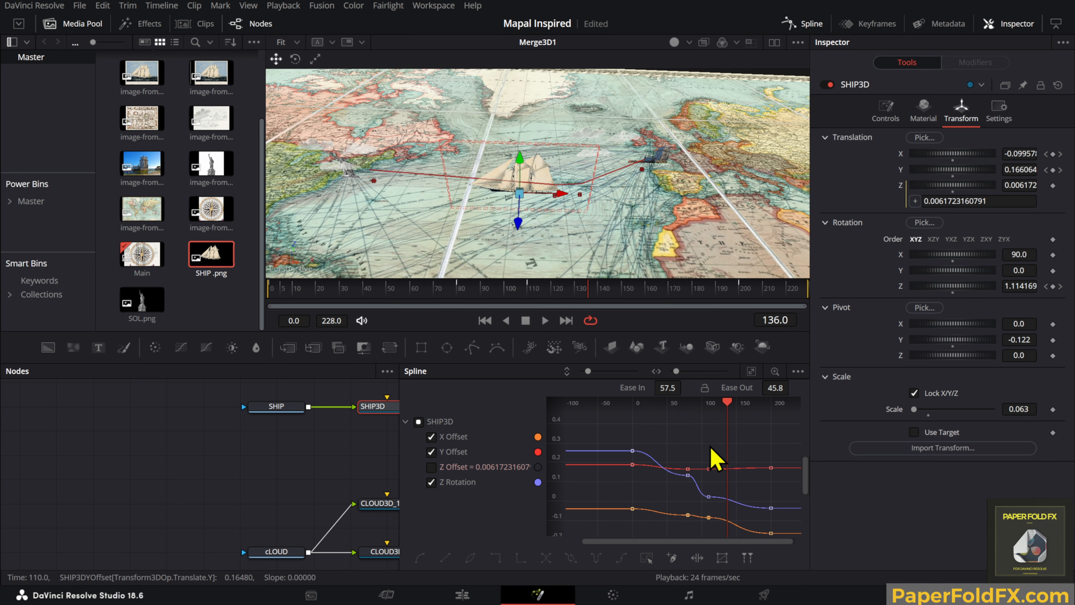
Step: Select SHIP3D's middle keyframes at frames 80 and 110 on the spline curves and adjust the easing between them
drag(655, 440, 738, 562)
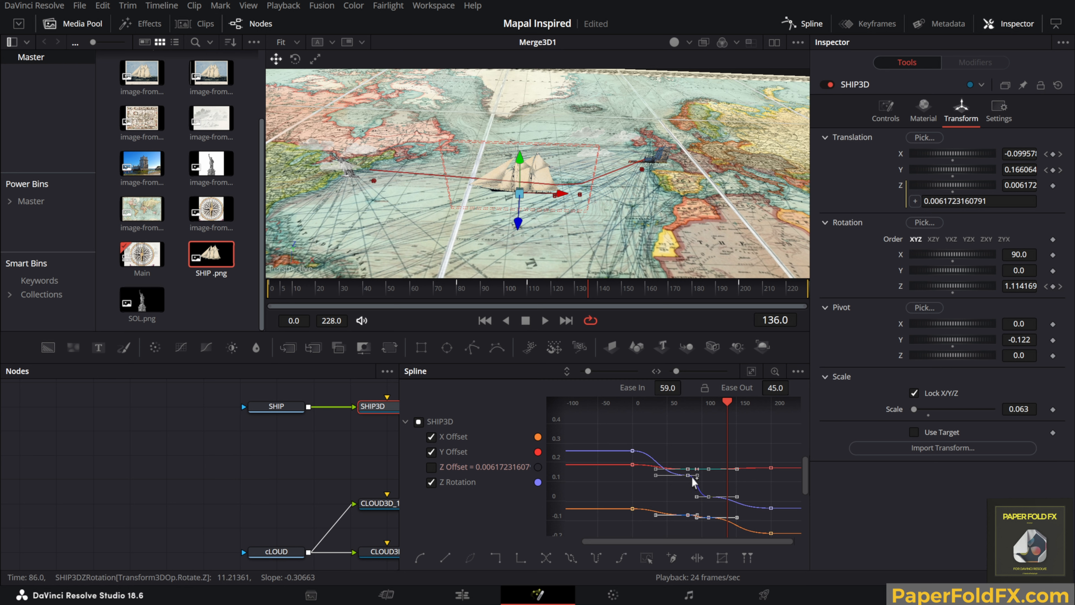
click(715, 458)
drag(698, 526, 686, 540)
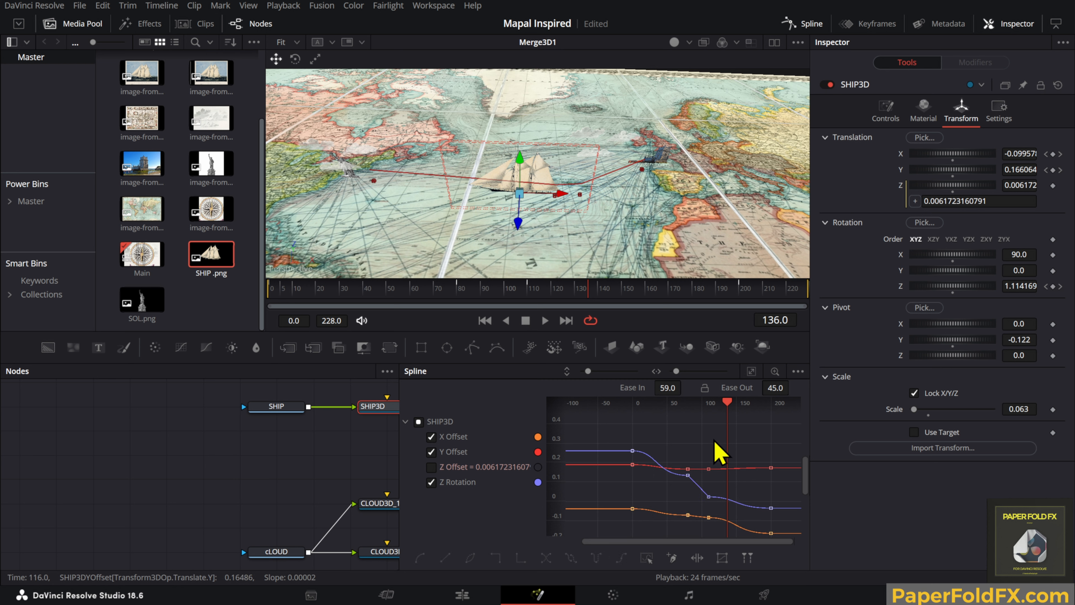
Step: Replay the ship's crossing and check its movement around the frame 80 and 110 keyframes
drag(548, 304, 459, 305)
key(space)
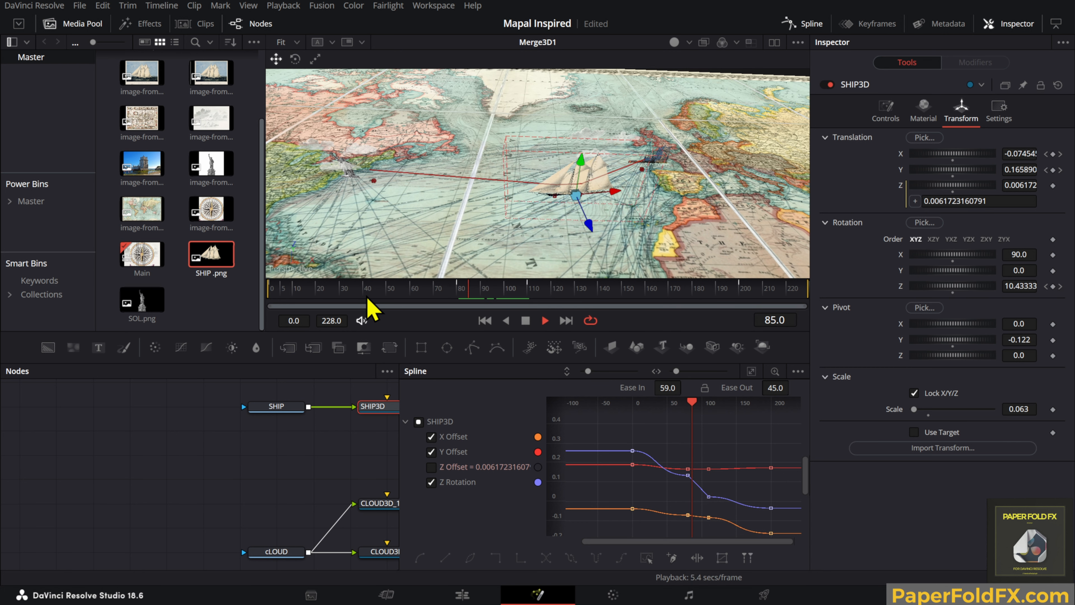
drag(367, 297, 231, 304)
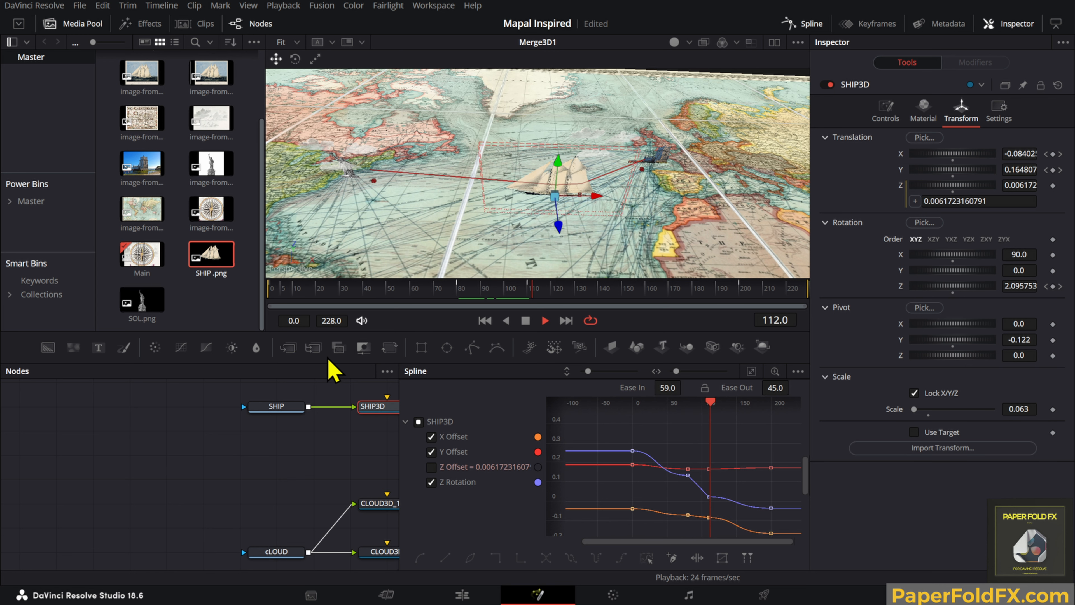
click(458, 292)
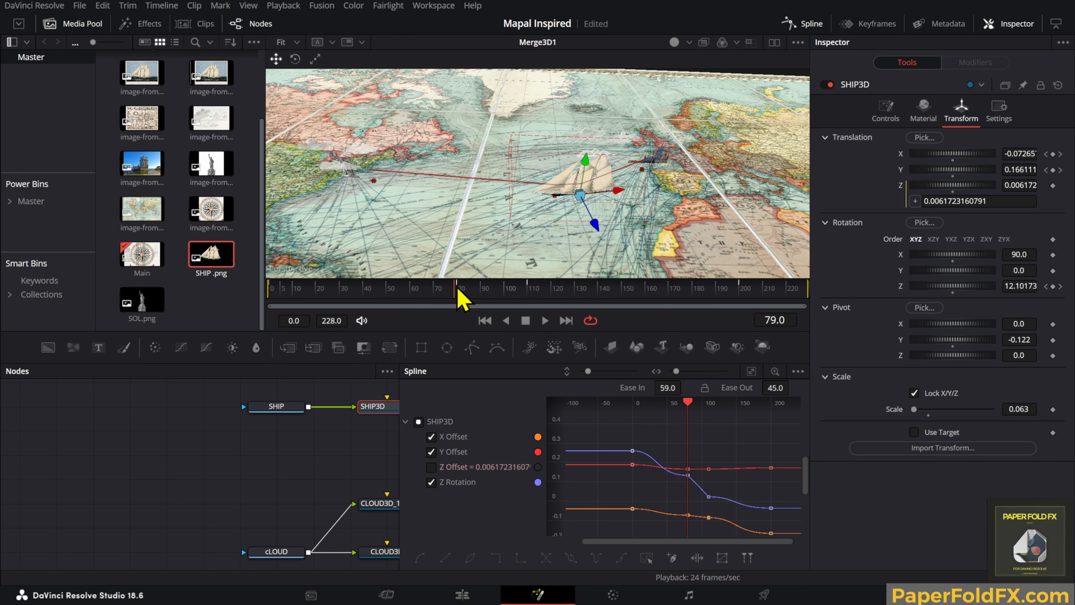
Step: Select SHIP3D's keyframes at frames 0 and 80 in the Spline editor and smooth the curves through them
drag(720, 438, 680, 440)
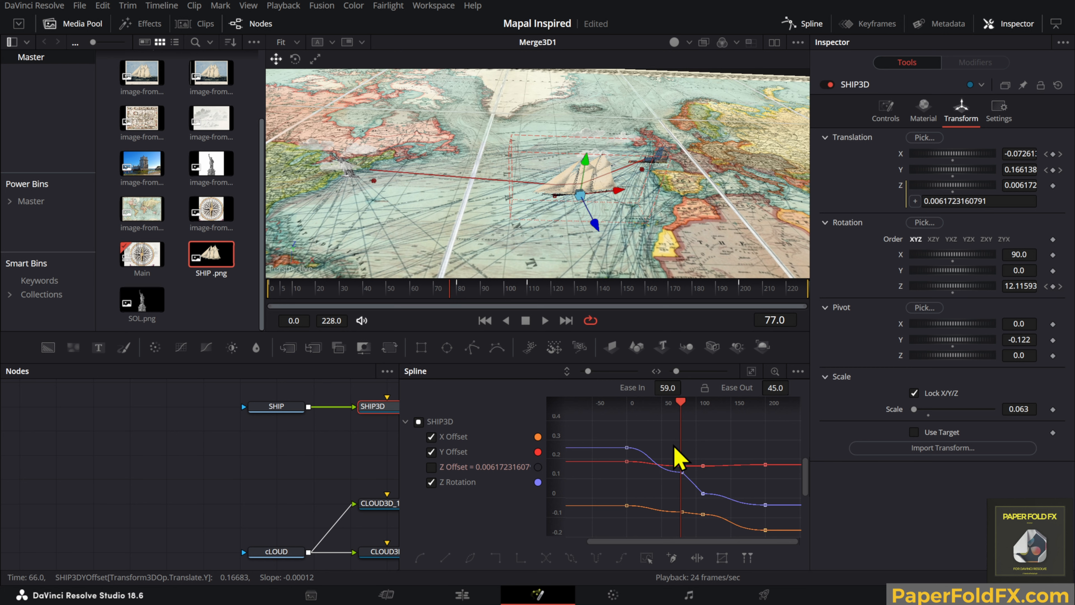
drag(606, 422, 696, 546)
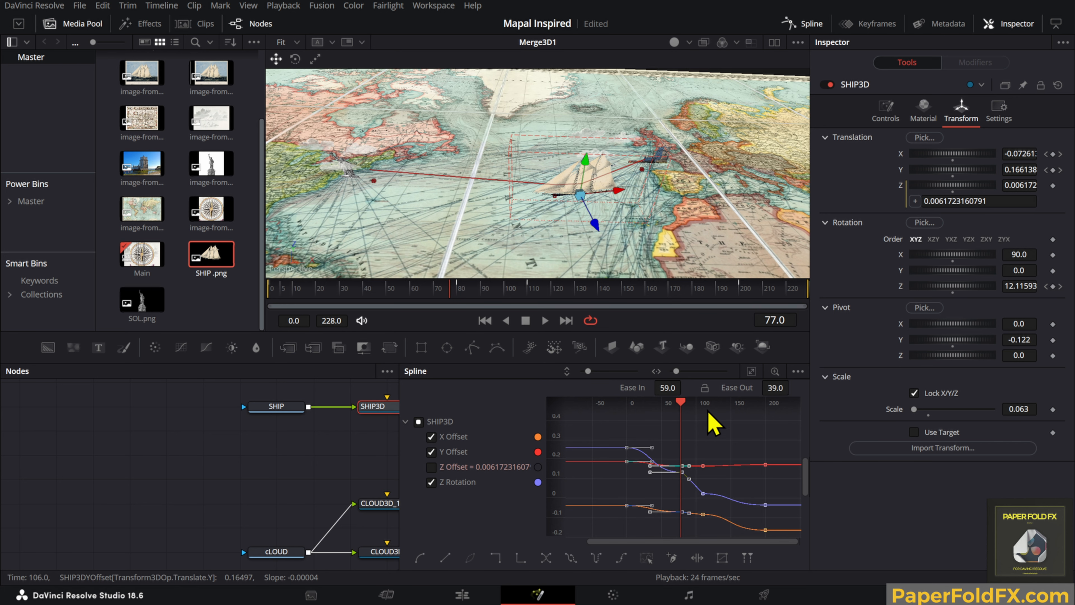
key(shift+s)
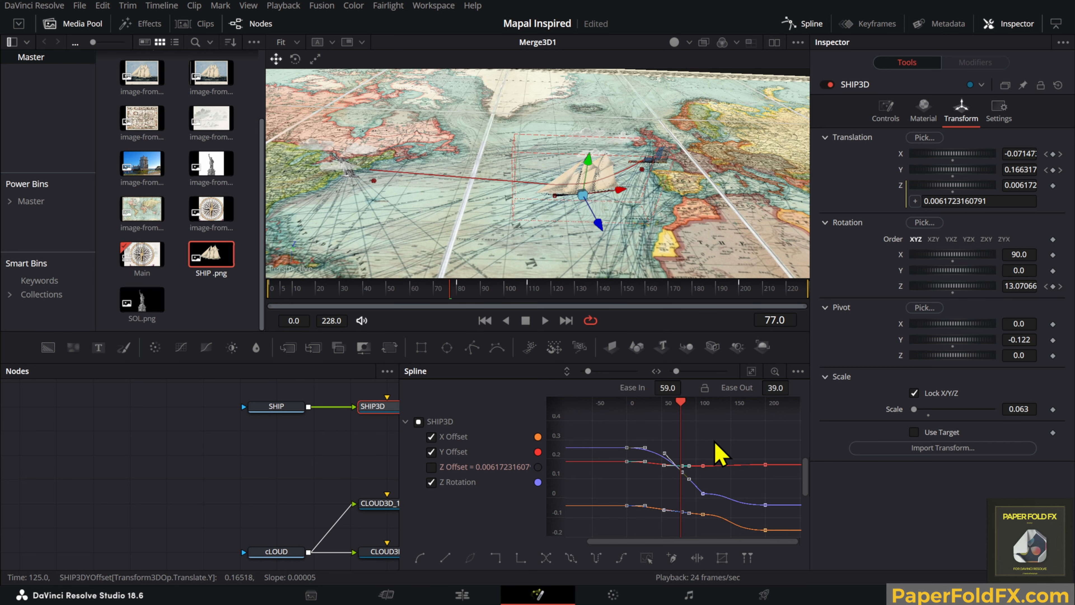
click(719, 453)
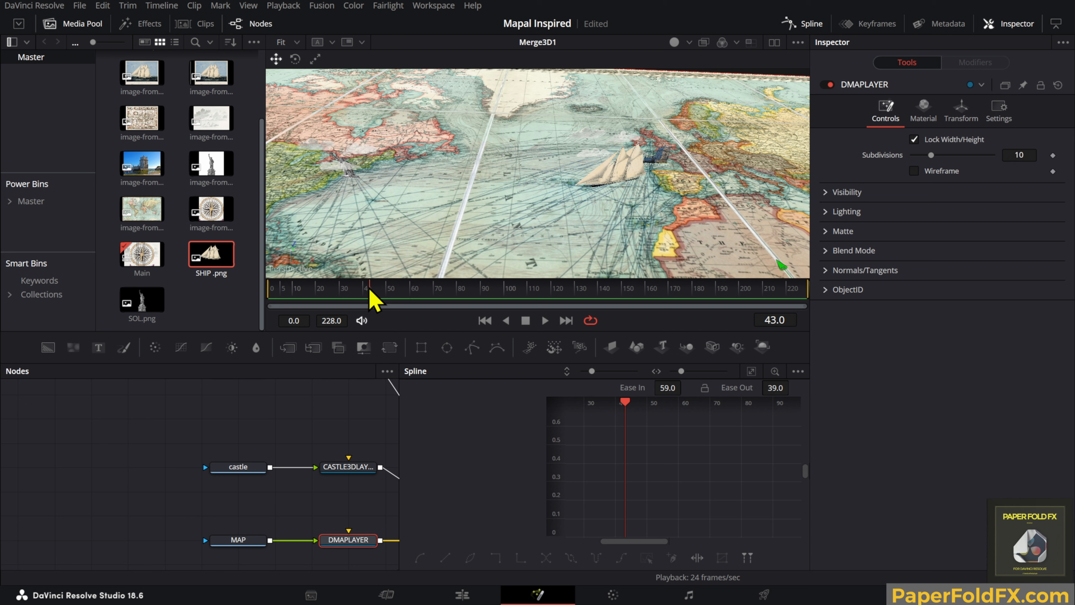
Step: Play the ship's crossing from about frame 5 to check its motion
drag(372, 296, 283, 296)
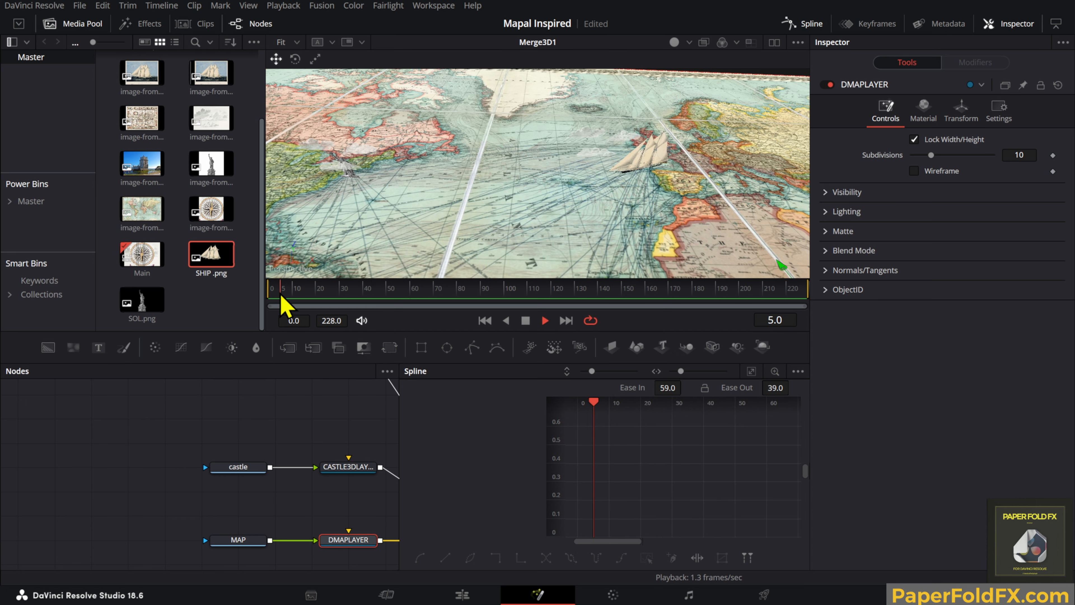
key(space)
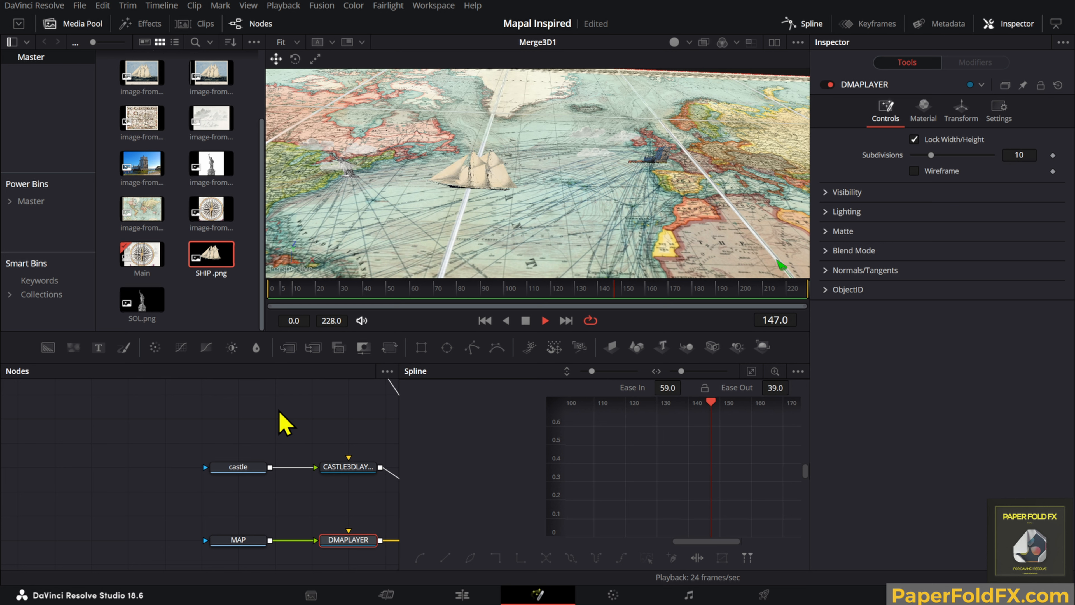
scroll(313, 430, up, 3)
scroll(314, 429, down, 3)
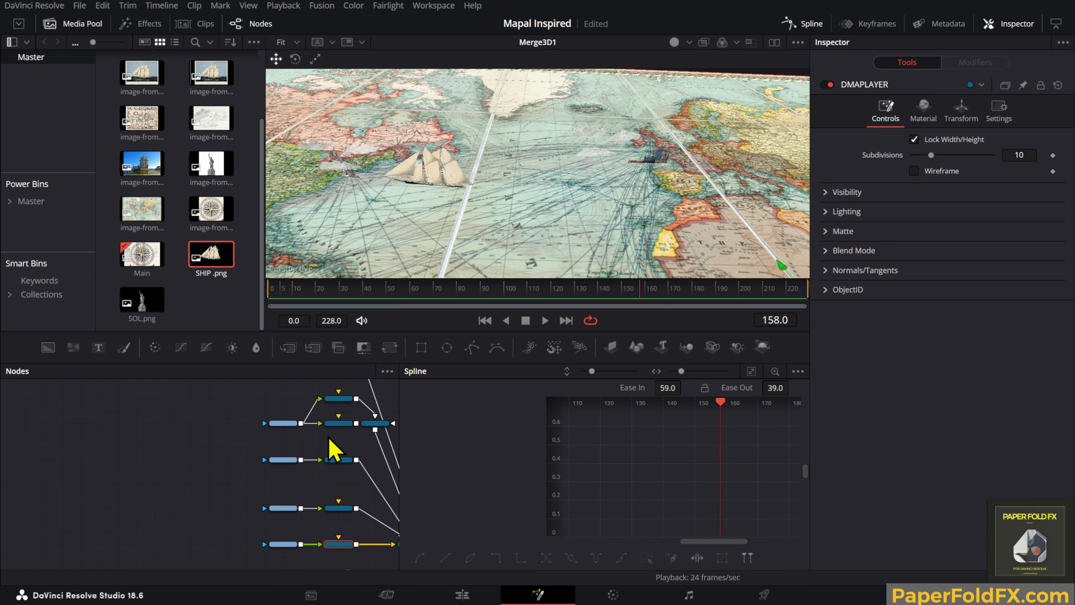
Step: Fit SHIP3D's curves in the Spline editor and smooth the keyframes at frames 110 and 200
scroll(365, 466, down, 4)
click(351, 463)
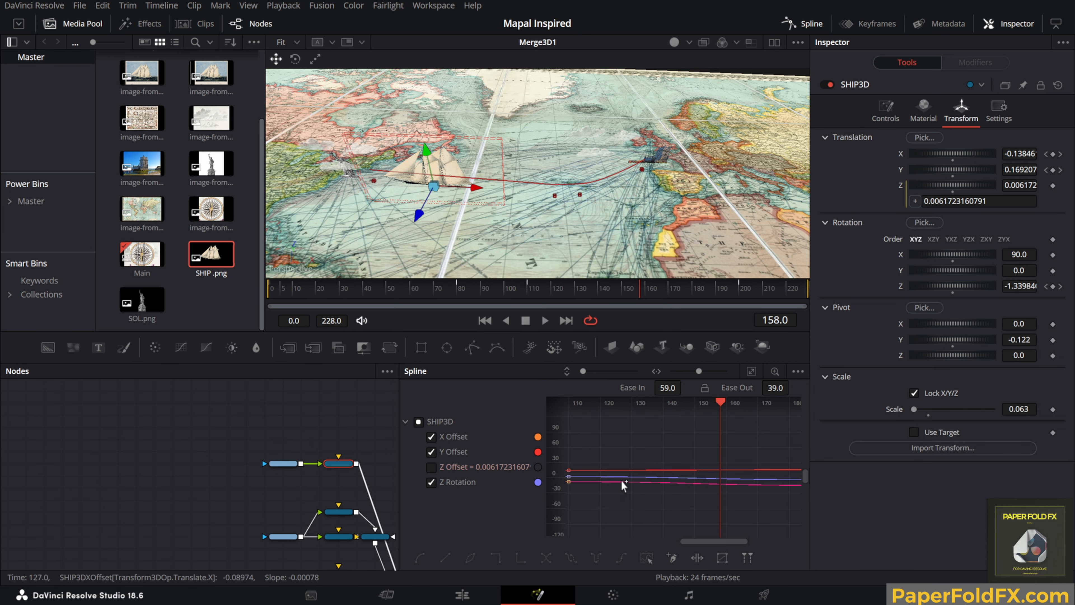
click(752, 371)
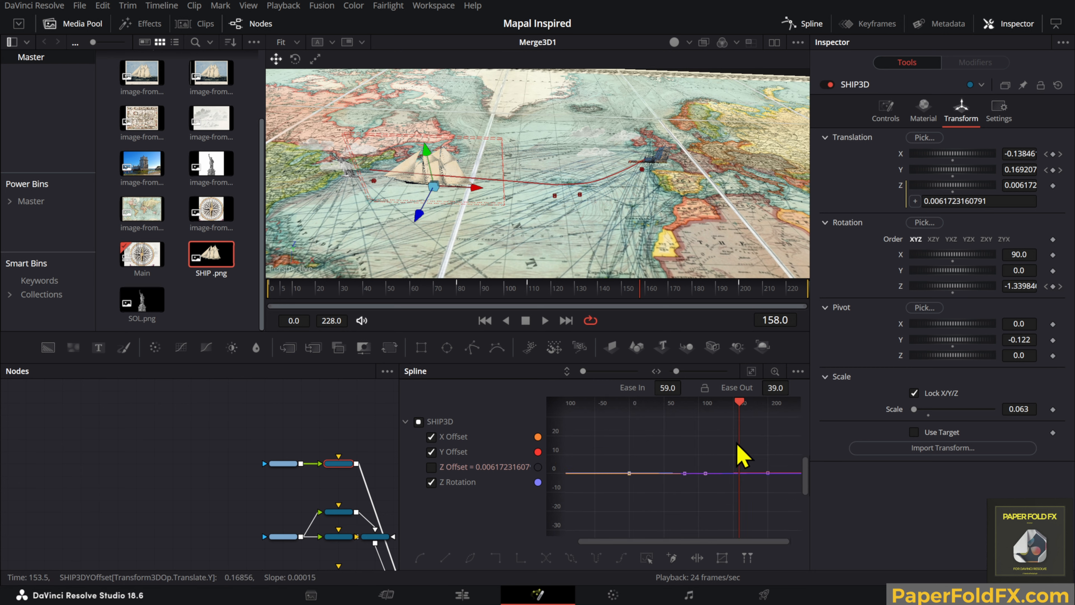
click(752, 372)
scroll(743, 432, down, 2)
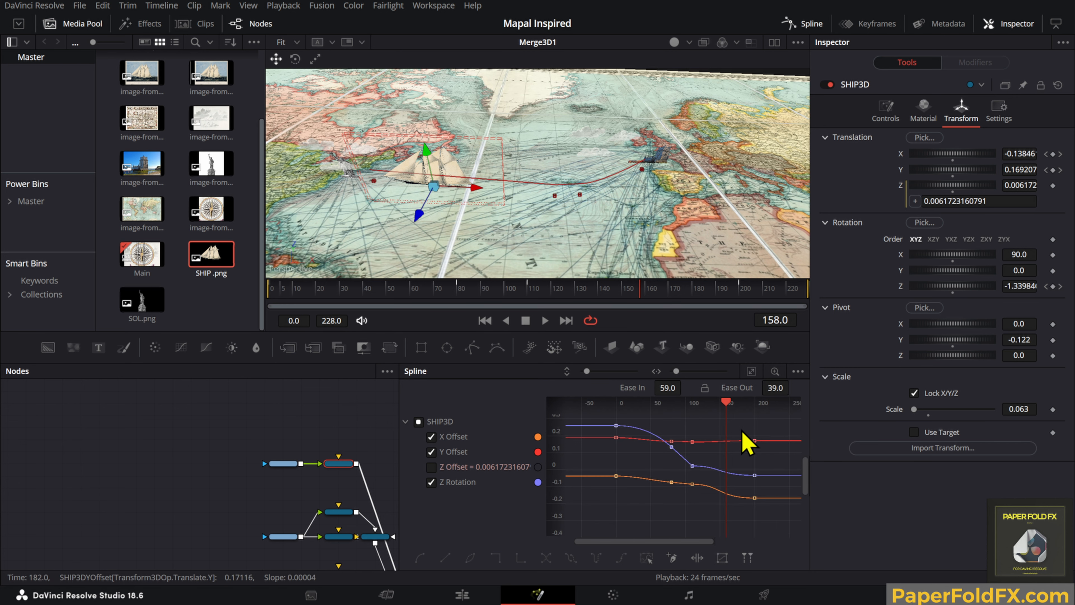
drag(746, 458, 691, 521)
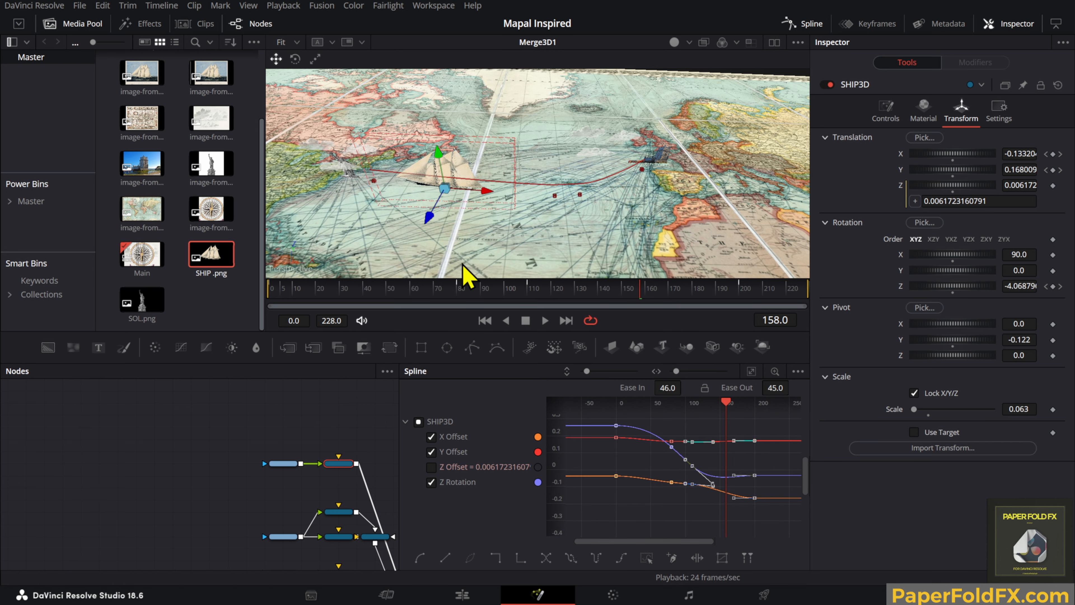
Step: Replay the ship's crossing from the start to check the smoothed turn, keeping SHIP3D selected
click(518, 292)
drag(518, 291, 307, 319)
key(space)
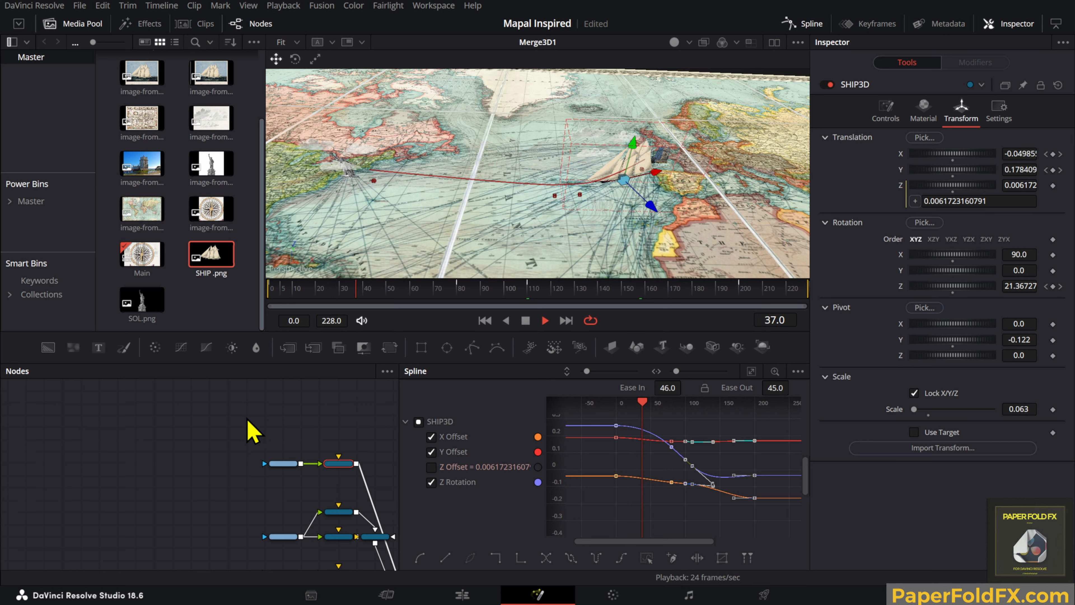
click(247, 419)
click(348, 464)
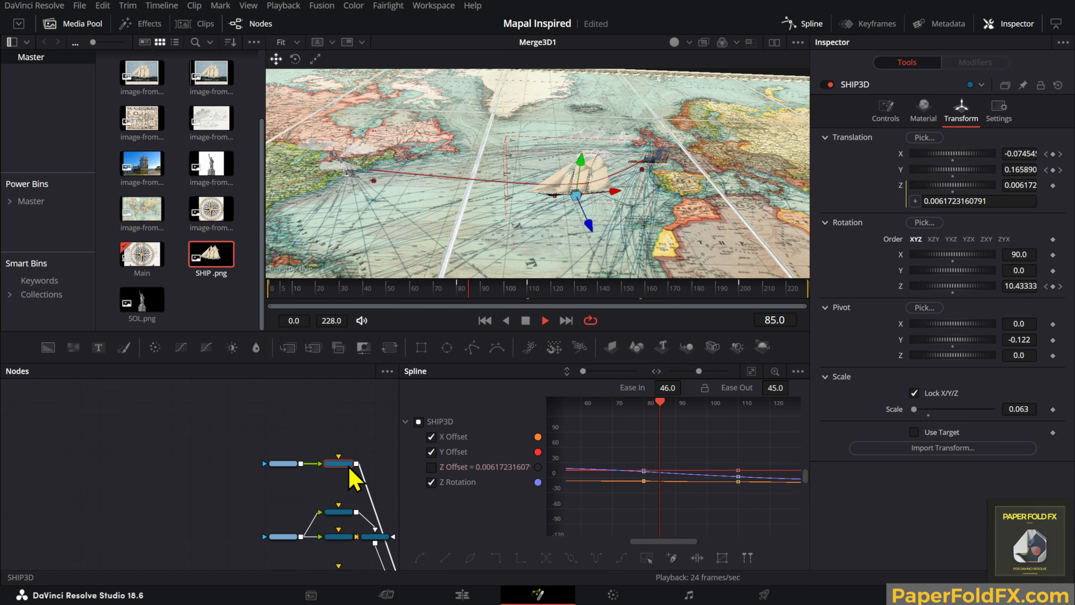
key(space)
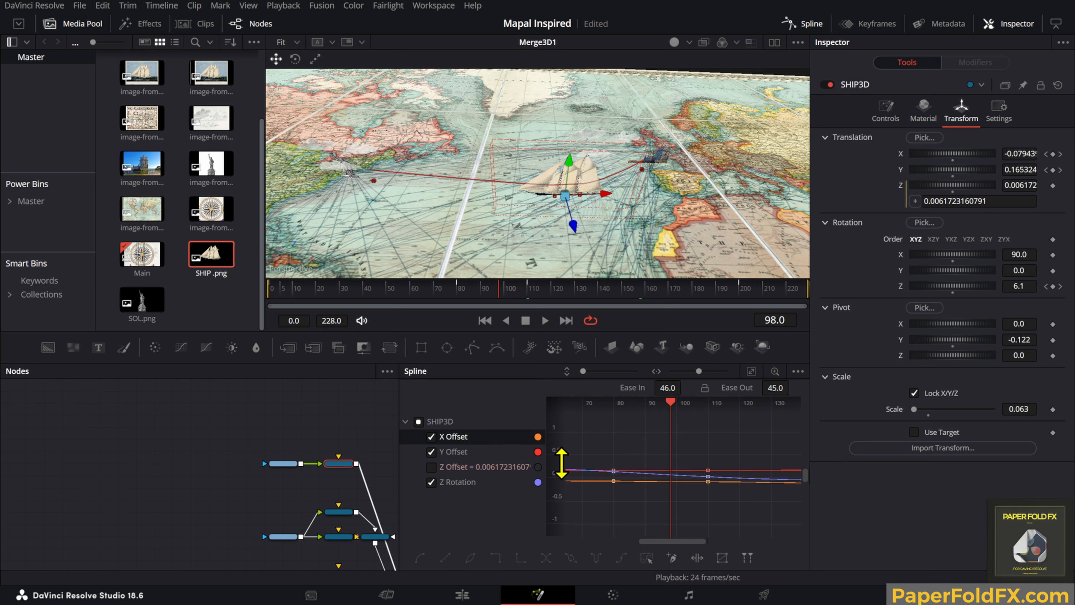
Step: Try bending SHIP3D's Y Offset curve between frames 80 and 110 with the frame 110 keyframe's handle, and undo the change
click(751, 372)
drag(718, 467, 683, 458)
key(ctrl+z)
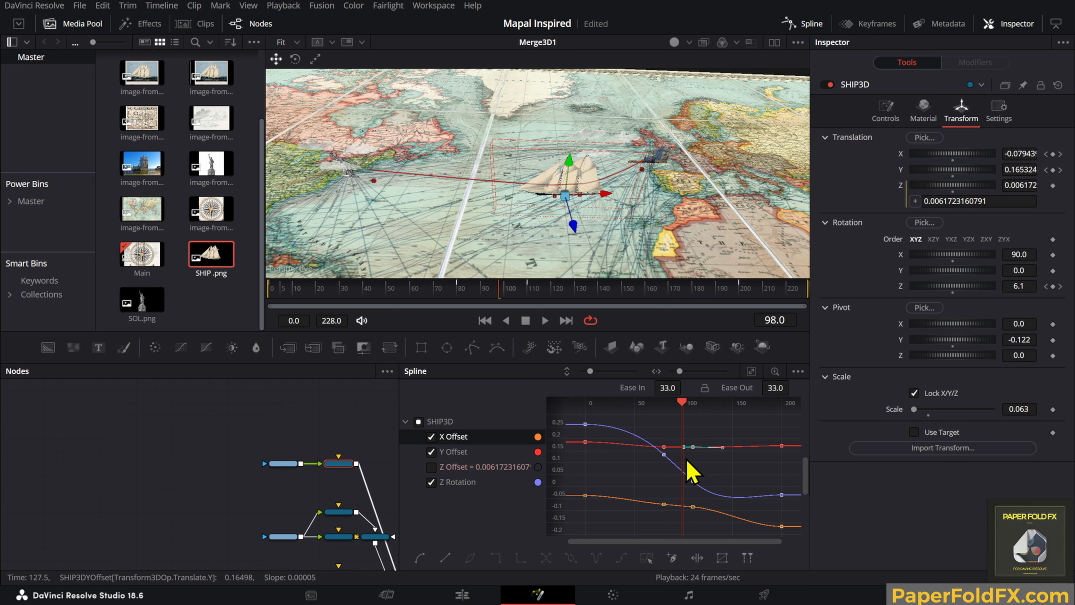
mouse_move(683, 447)
mouse_down()
mouse_move(678, 455)
mouse_move(679, 432)
mouse_up()
drag(501, 296, 468, 294)
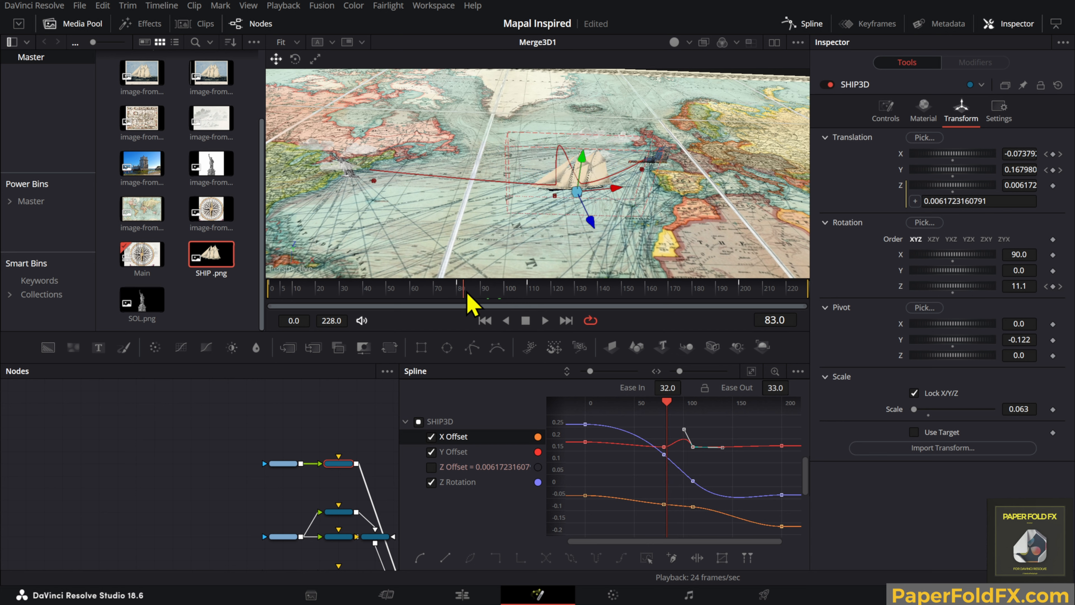
key(space)
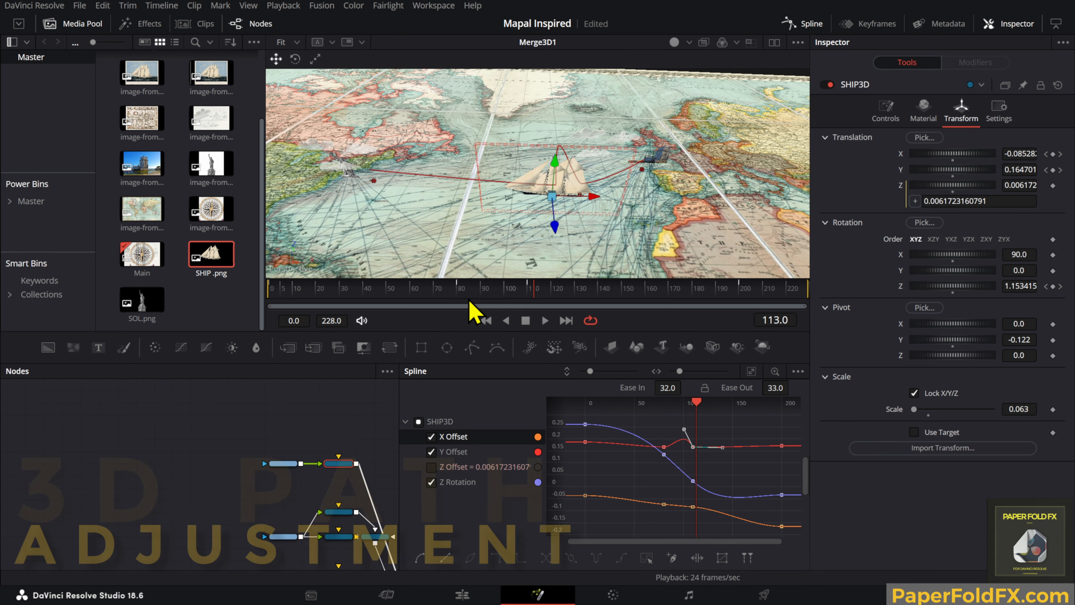
key(ctrl+z)
Step: Go to frame 93 and try to pick SHIP3D's middle motion path points in the viewer
mouse_move(497, 295)
mouse_down()
mouse_move(474, 302)
mouse_move(488, 302)
mouse_up()
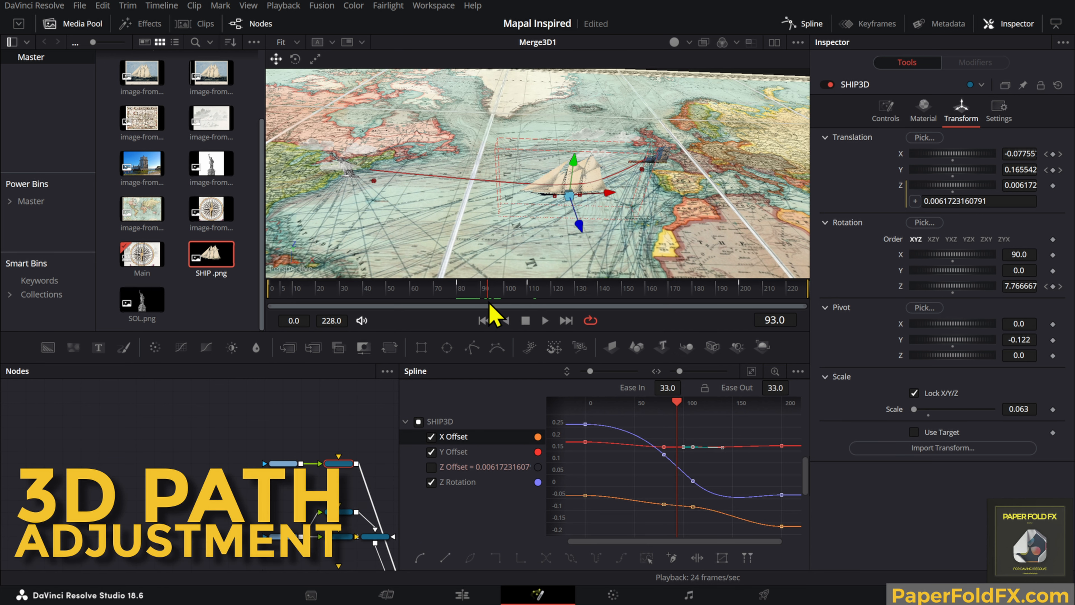
drag(564, 166, 534, 151)
click(590, 184)
scroll(365, 424, up, 2)
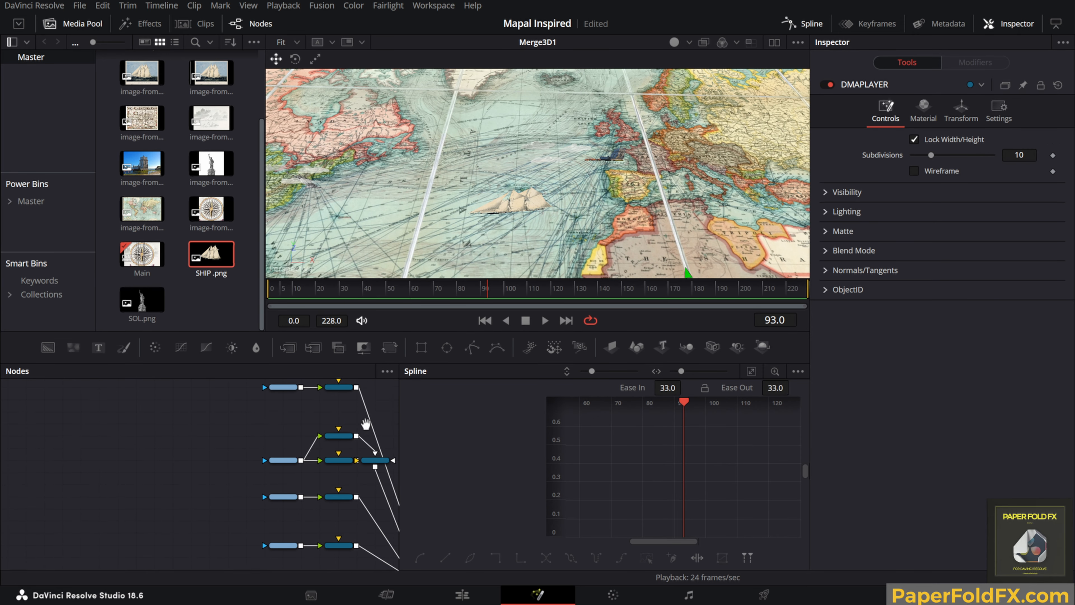
click(352, 425)
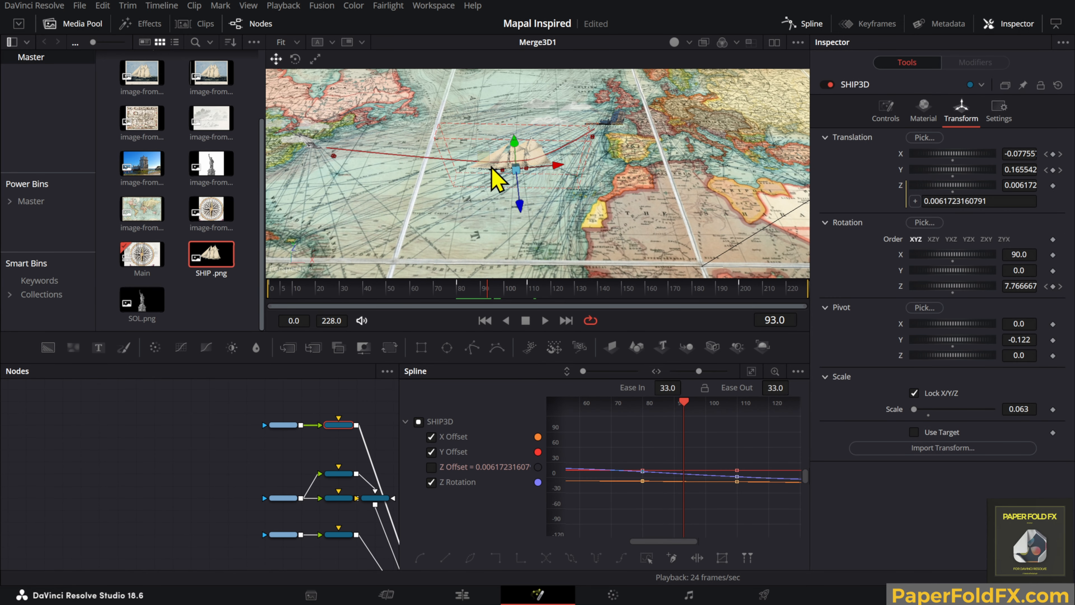
click(503, 171)
click(512, 221)
click(510, 215)
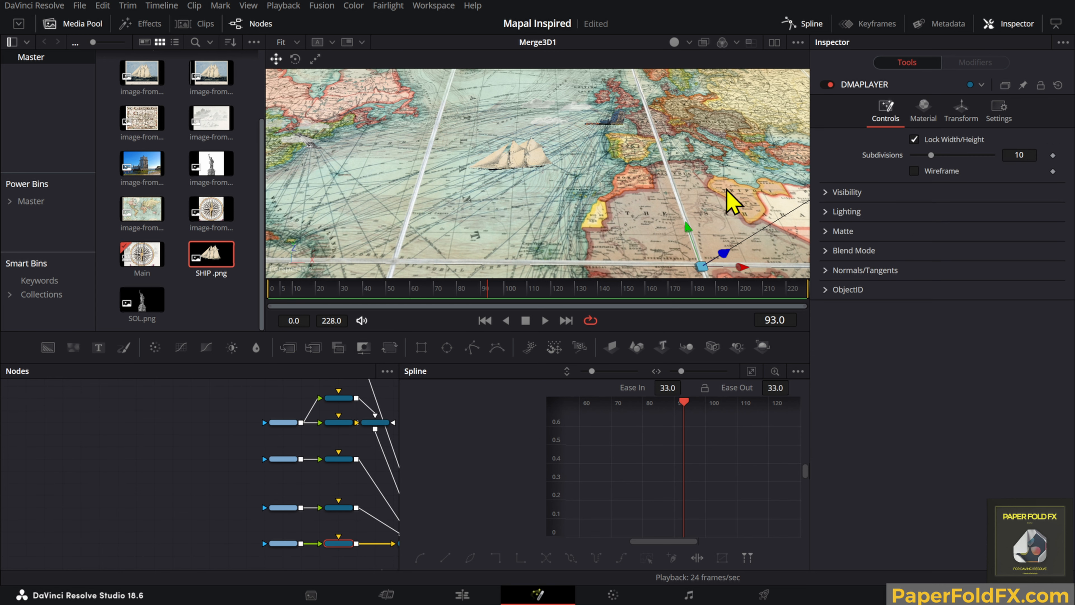
Step: Lock the DMAPLAYER node and try to pick the ship directly in the viewer
scroll(359, 504, up, 5)
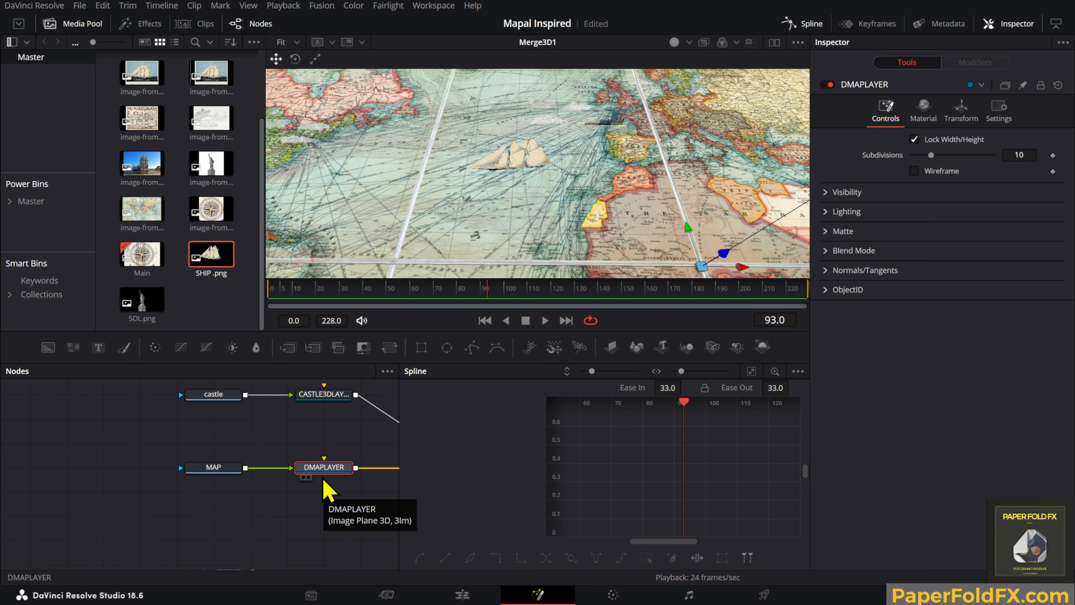
click(1043, 93)
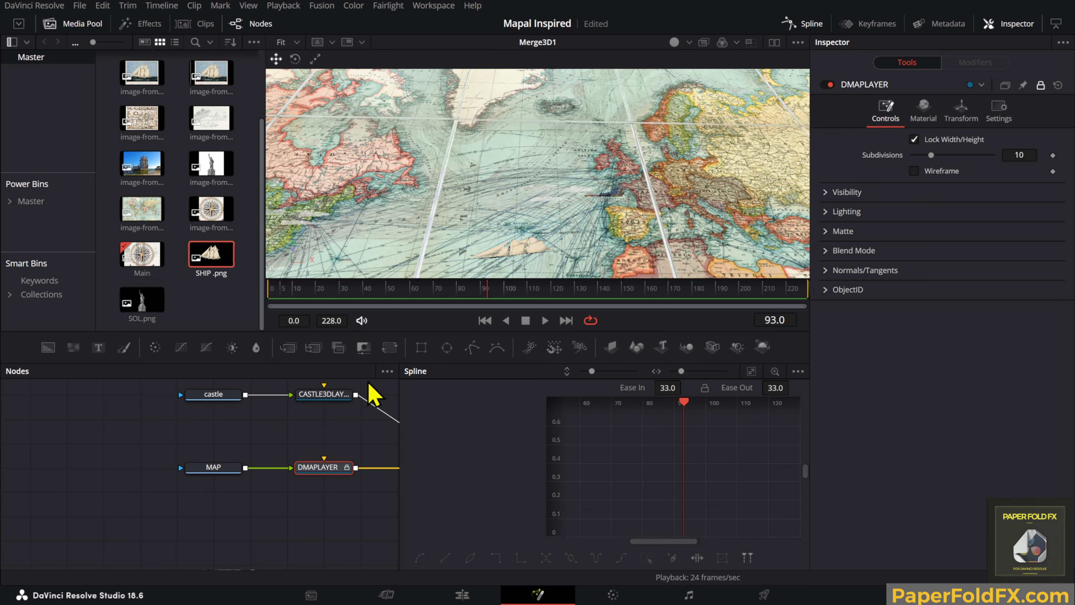
scroll(337, 444, up, 5)
scroll(343, 445, up, 2)
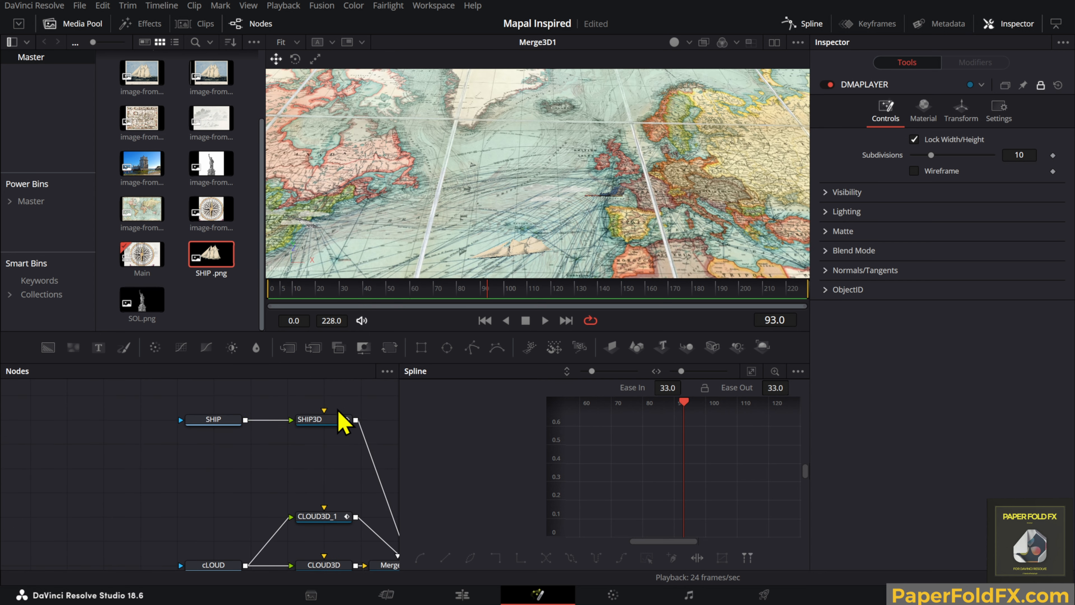
click(523, 240)
click(533, 214)
Step: Try picking in the viewer once more with the map locked, and unlock the DMAPLAYER node
scroll(297, 469, down, 5)
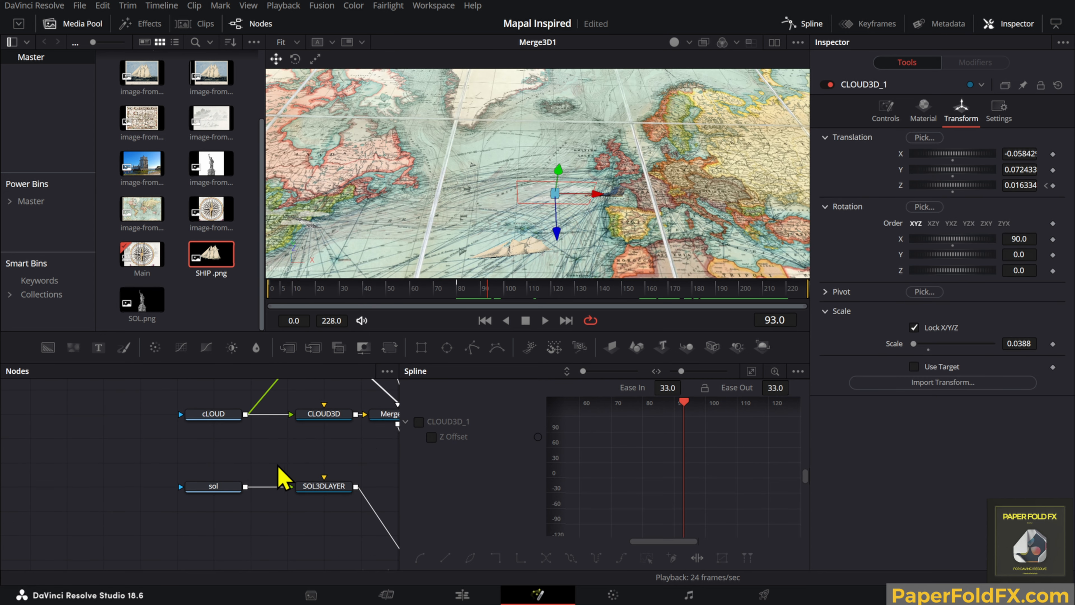
click(522, 264)
scroll(601, 233, down, 5)
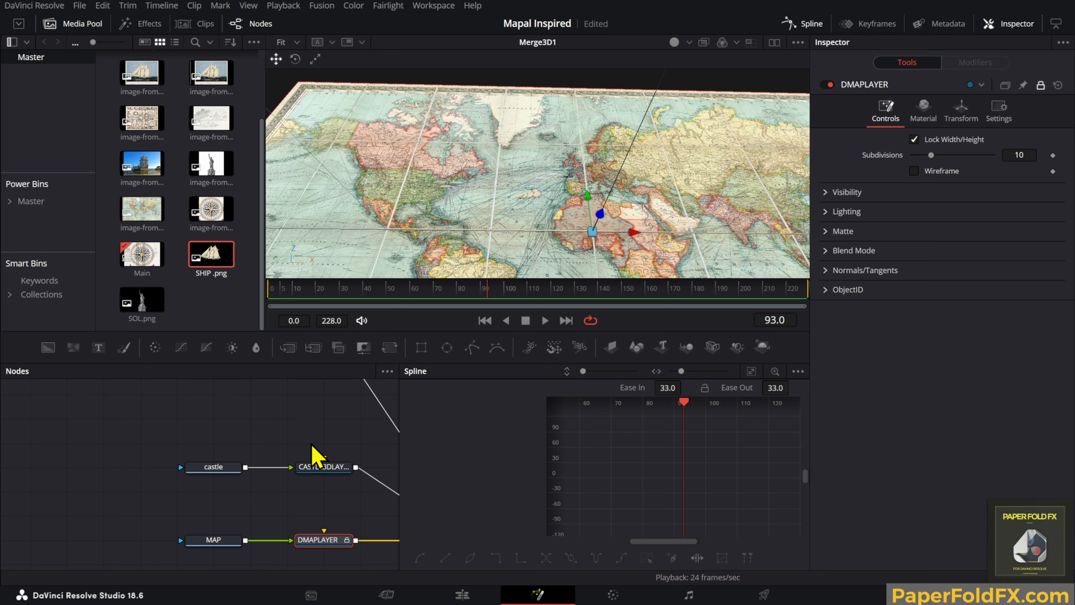
click(1040, 85)
Step: Select SHIP3D and try to move its path's end point off the North American coast in the viewer
scroll(338, 465, up, 5)
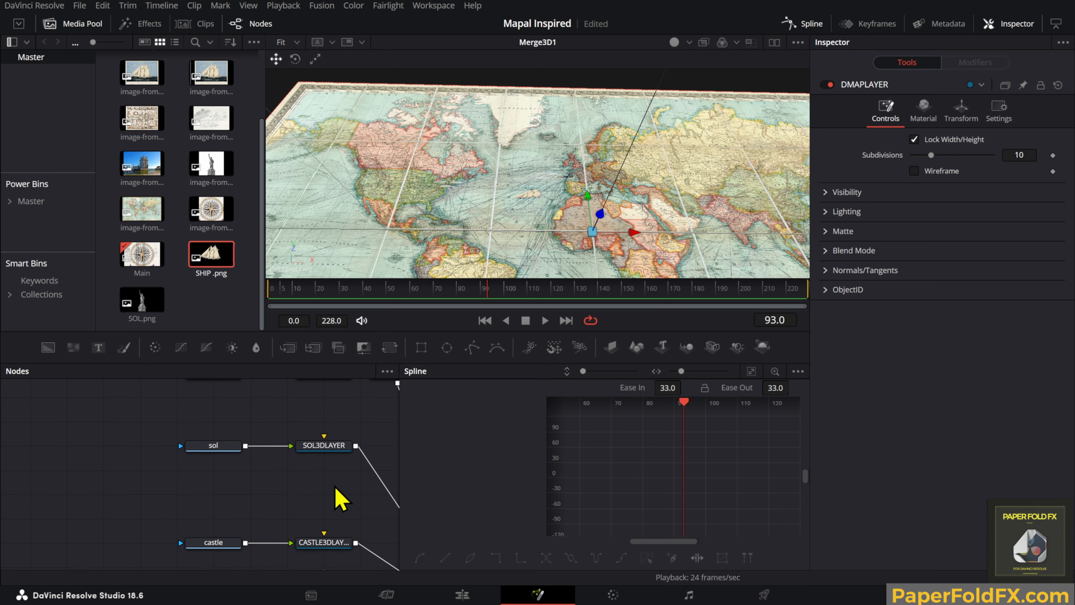
click(334, 415)
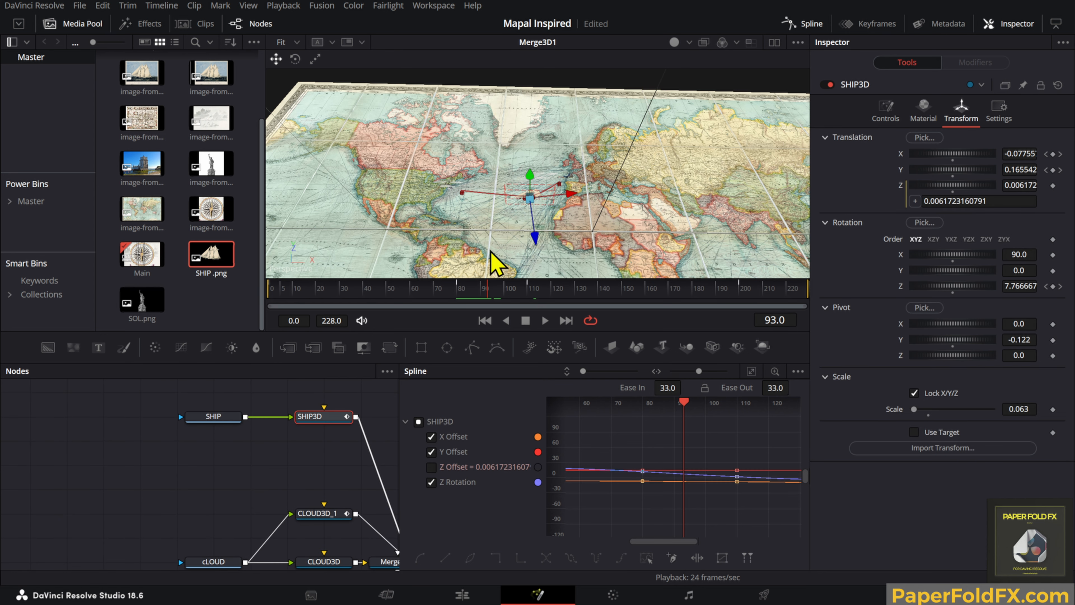
scroll(531, 203, up, 5)
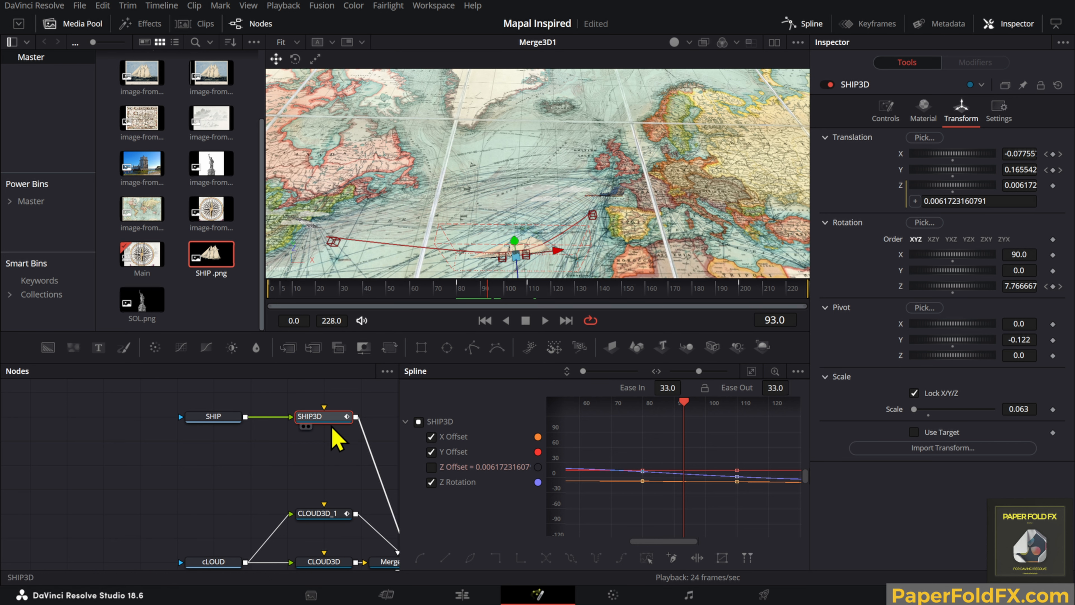
scroll(338, 256, down, 3)
click(329, 247)
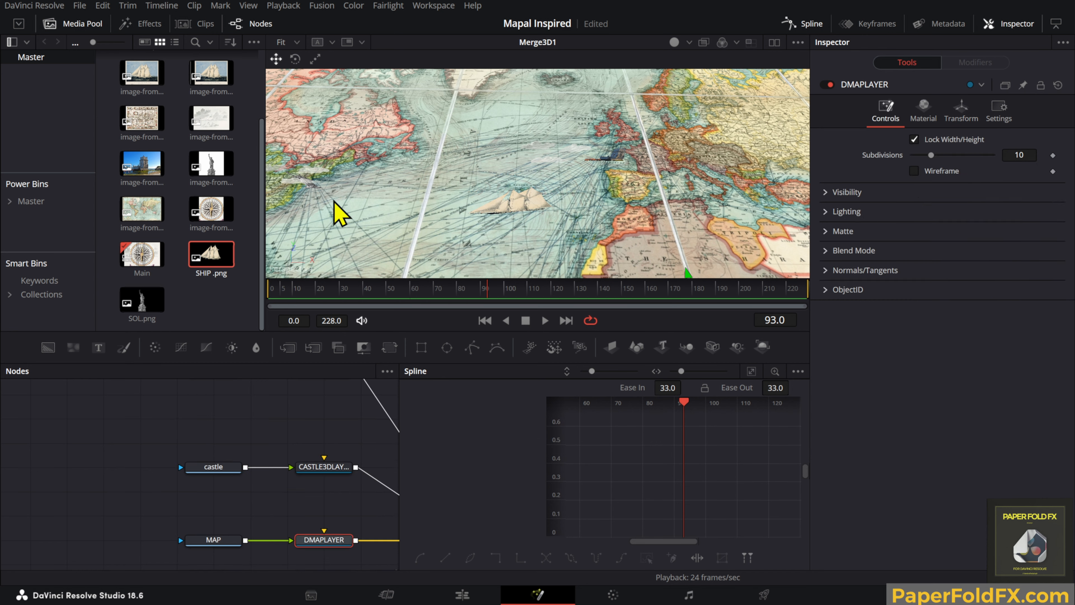
click(336, 209)
click(327, 432)
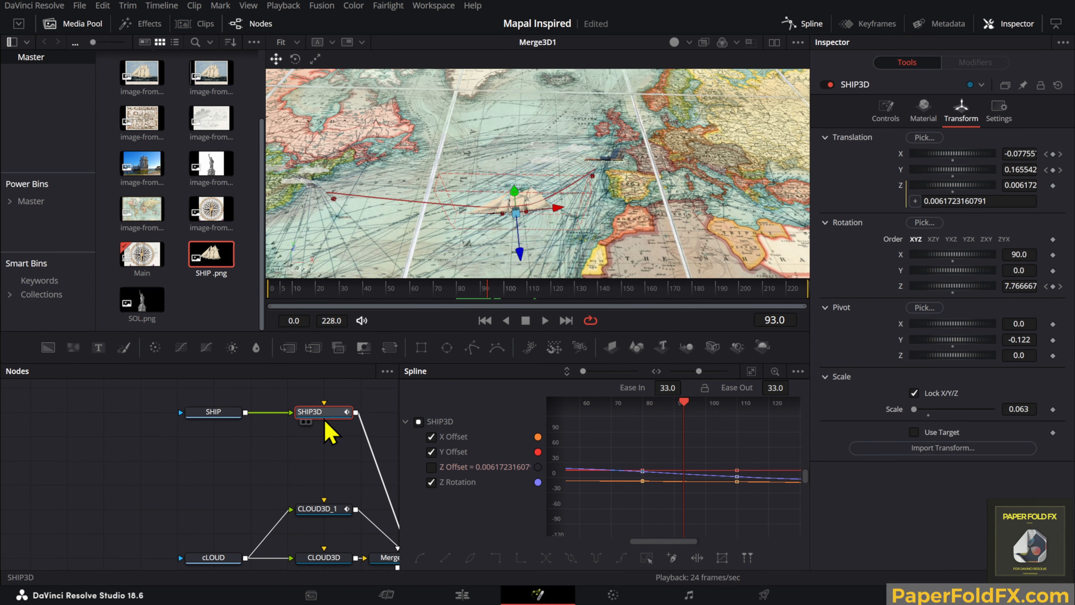
drag(334, 198, 362, 160)
Step: Go to frame 200 and try to reposition the ship's end point in the viewer
drag(477, 291, 741, 304)
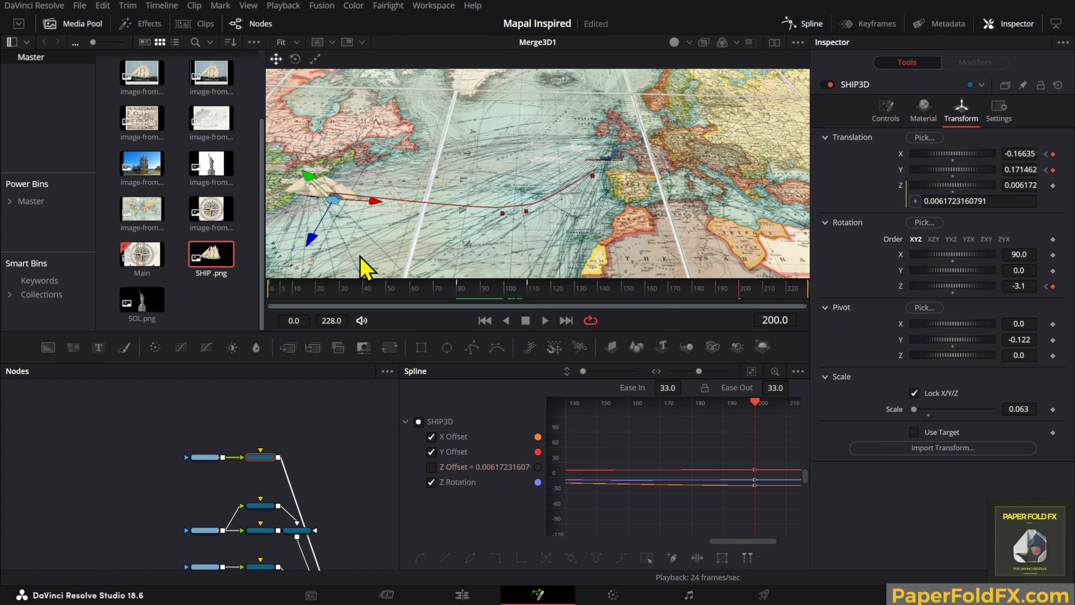
drag(360, 211, 332, 213)
click(426, 227)
scroll(427, 228, down, 5)
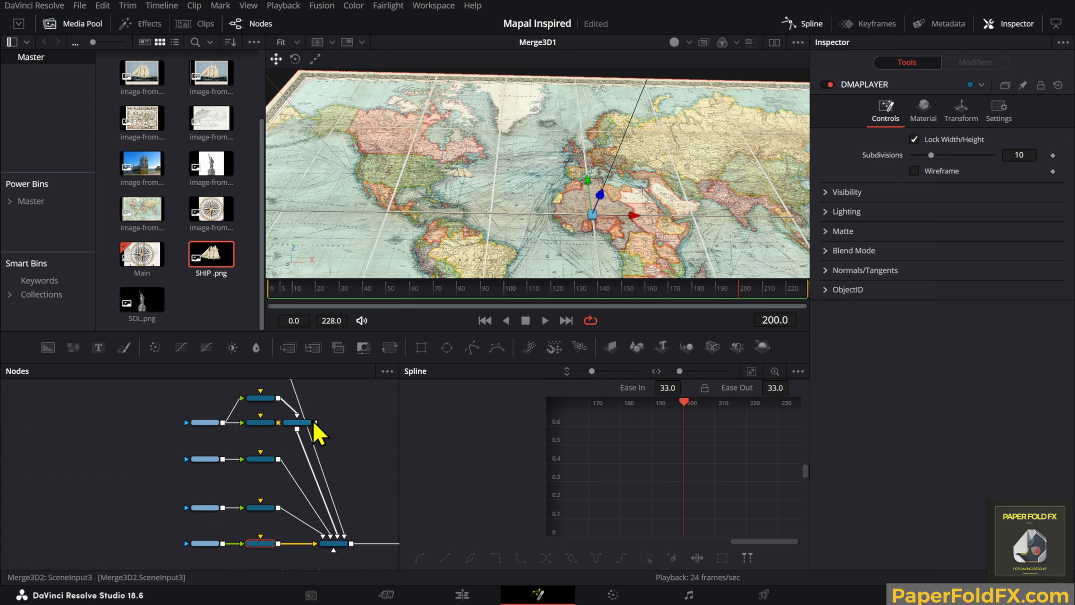
Step: Reselect SHIP3D and replay the ship's crossing to check its path over the map
drag(308, 436, 293, 438)
scroll(270, 396, up, 3)
click(246, 462)
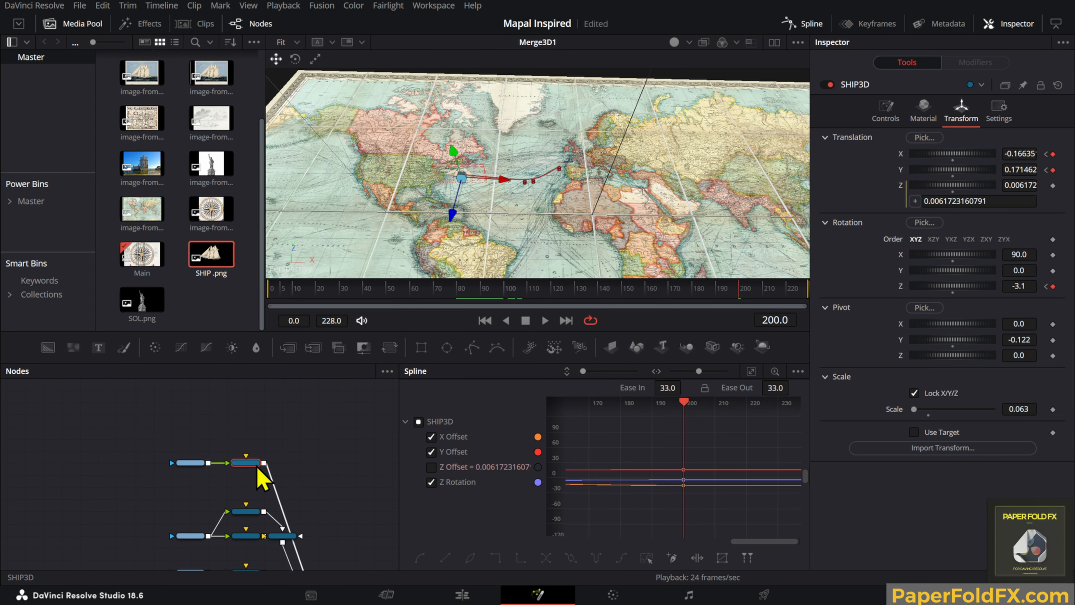
click(343, 291)
key(space)
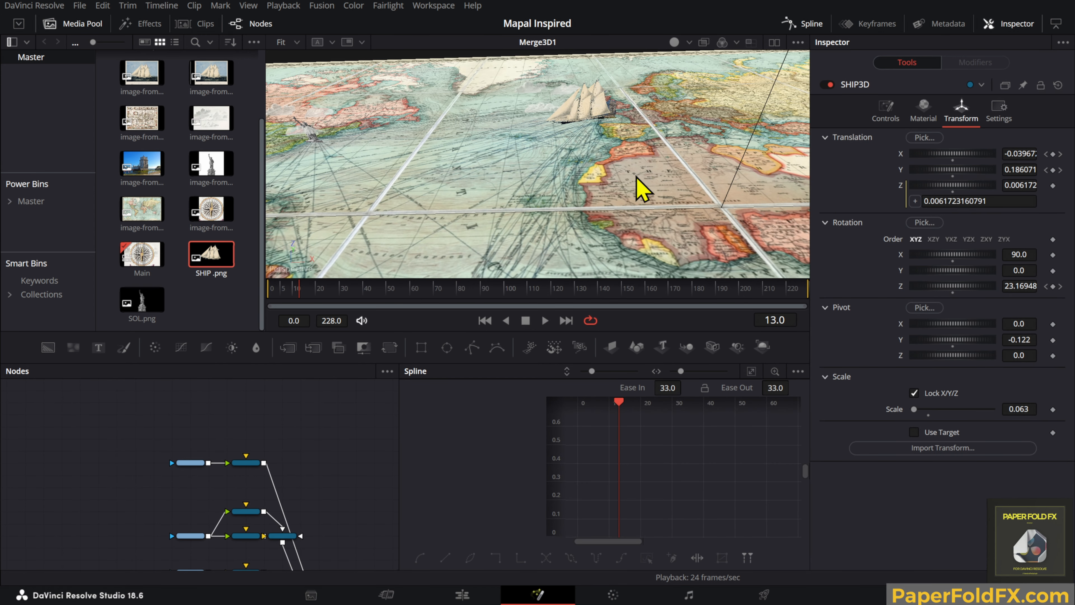
drag(554, 224, 557, 245)
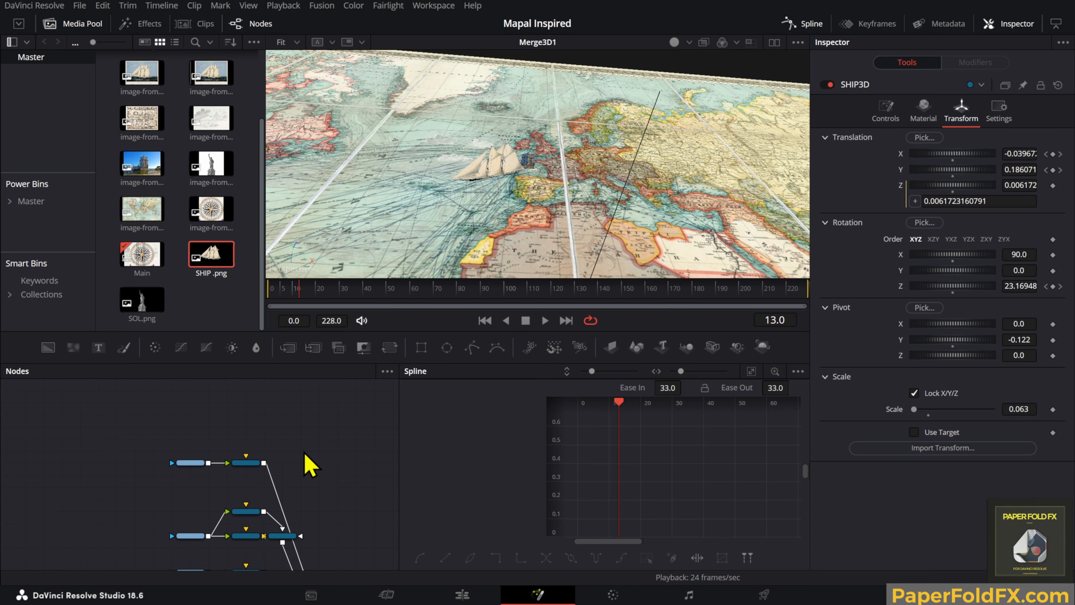
mouse_move(565, 220)
mouse_down()
mouse_move(523, 202)
mouse_move(582, 216)
mouse_up()
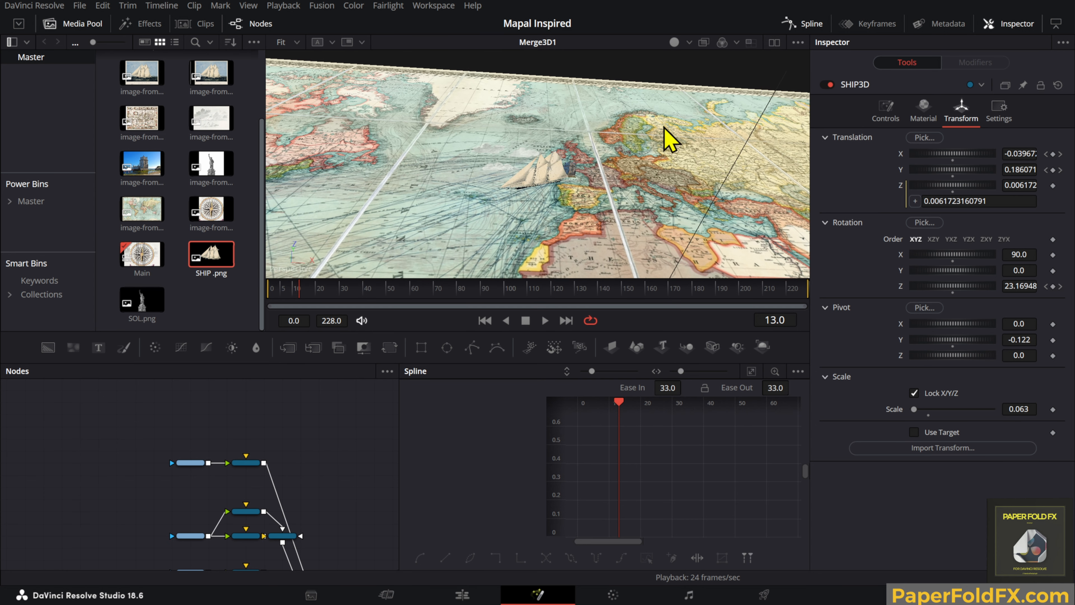
drag(671, 139, 719, 127)
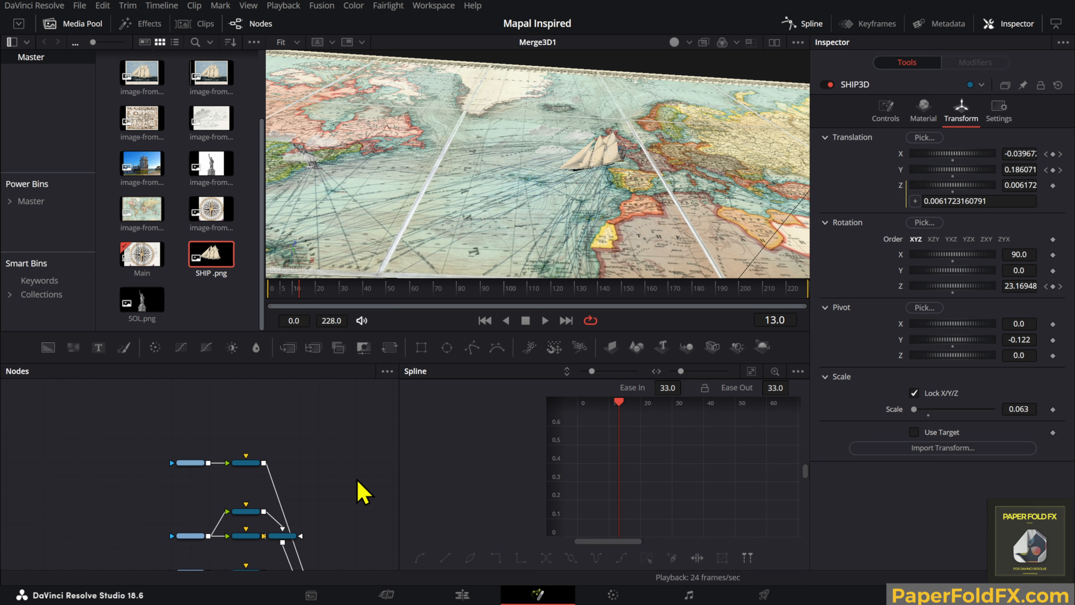
drag(358, 482, 310, 439)
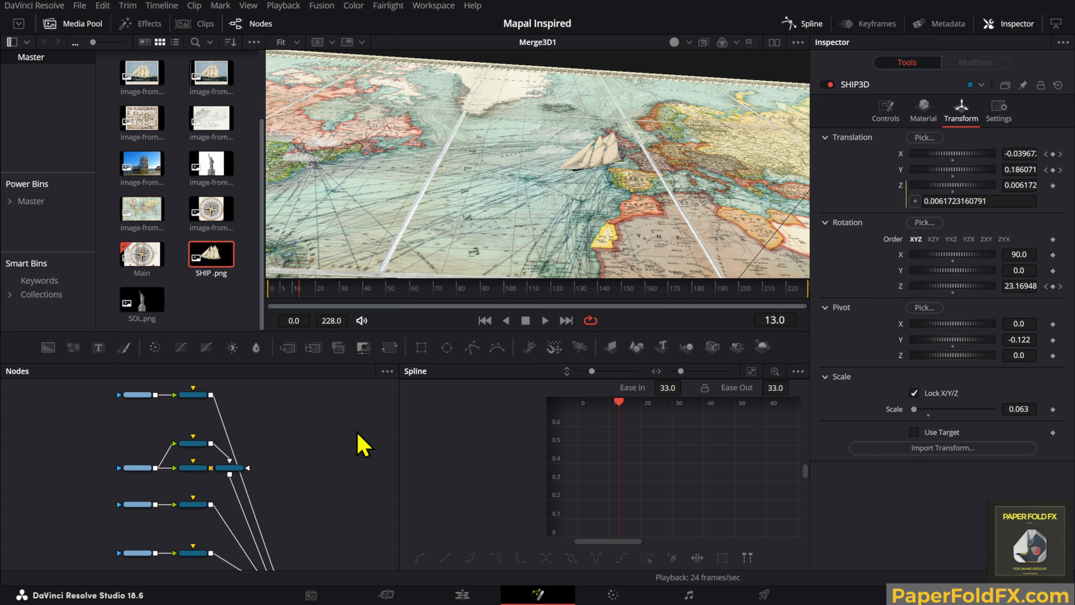
scroll(319, 456, down, 3)
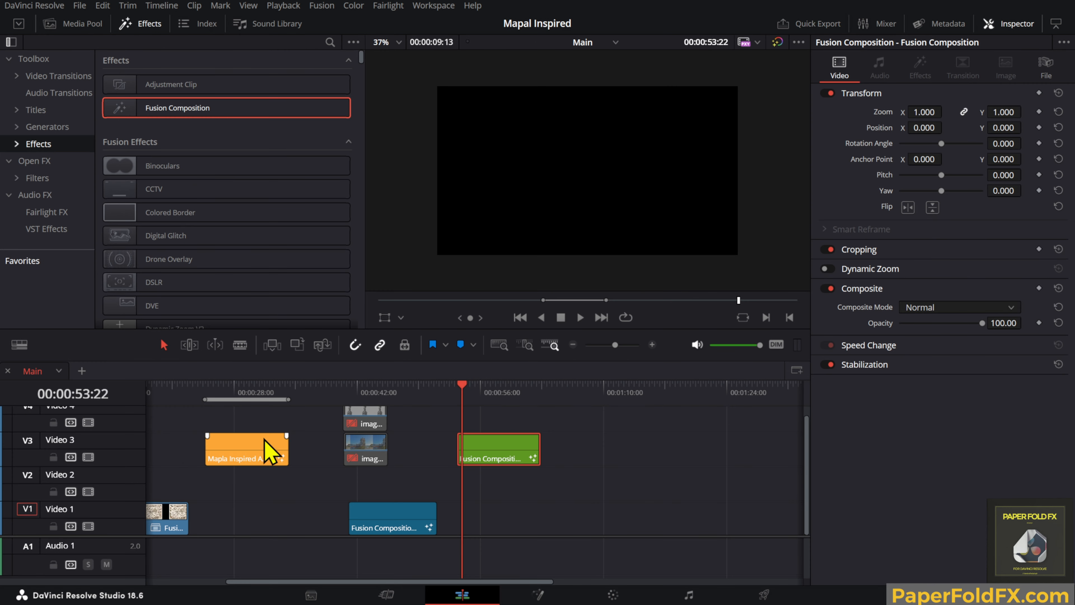
Step: Open the Mapla Inspired Animation clip as a Fusion composition and locate its Polygon1 and Background2 path nodes
right_click(269, 450)
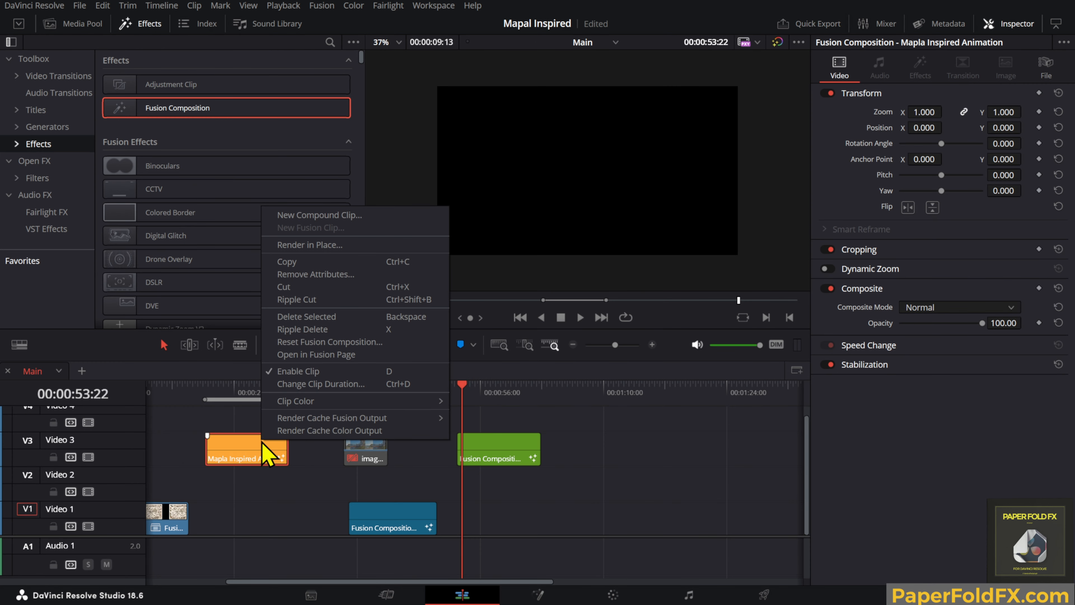
click(322, 371)
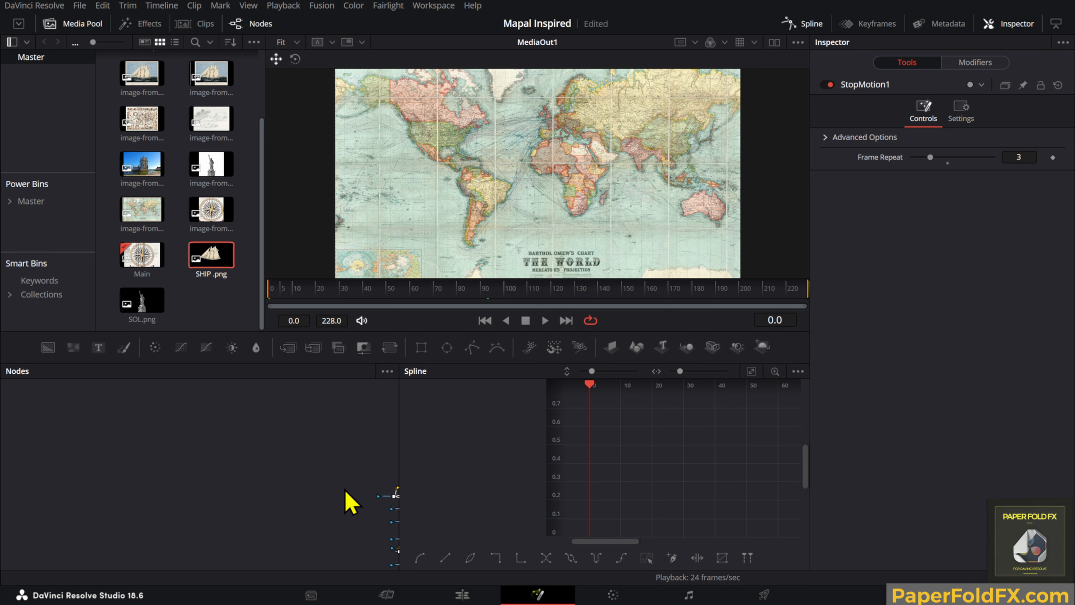
drag(345, 490, 149, 462)
scroll(247, 463, up, 6)
scroll(269, 473, up, 3)
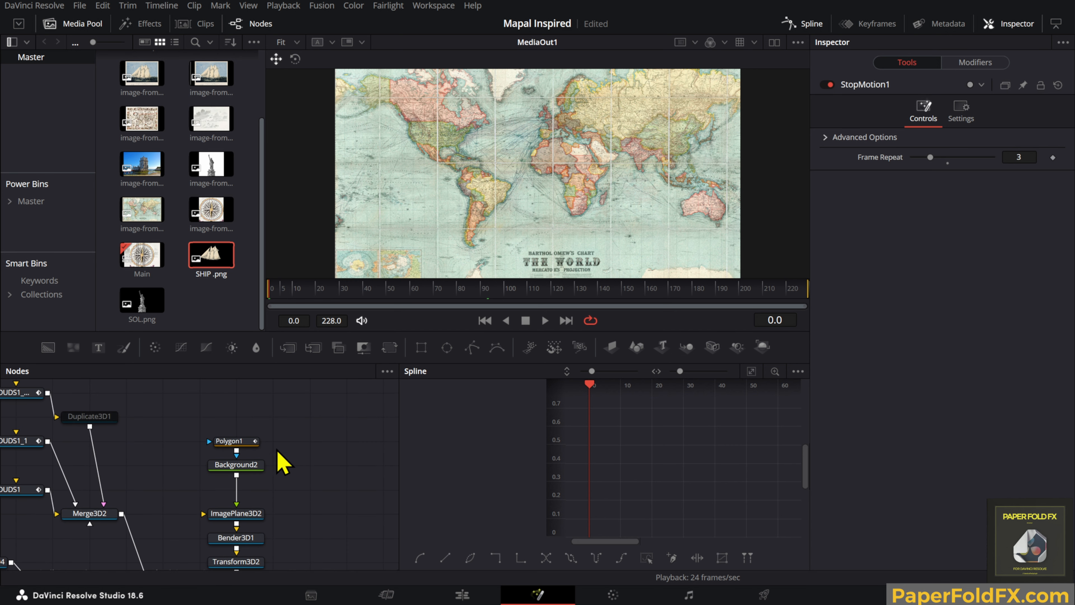
drag(282, 428, 250, 487)
scroll(251, 489, down, 3)
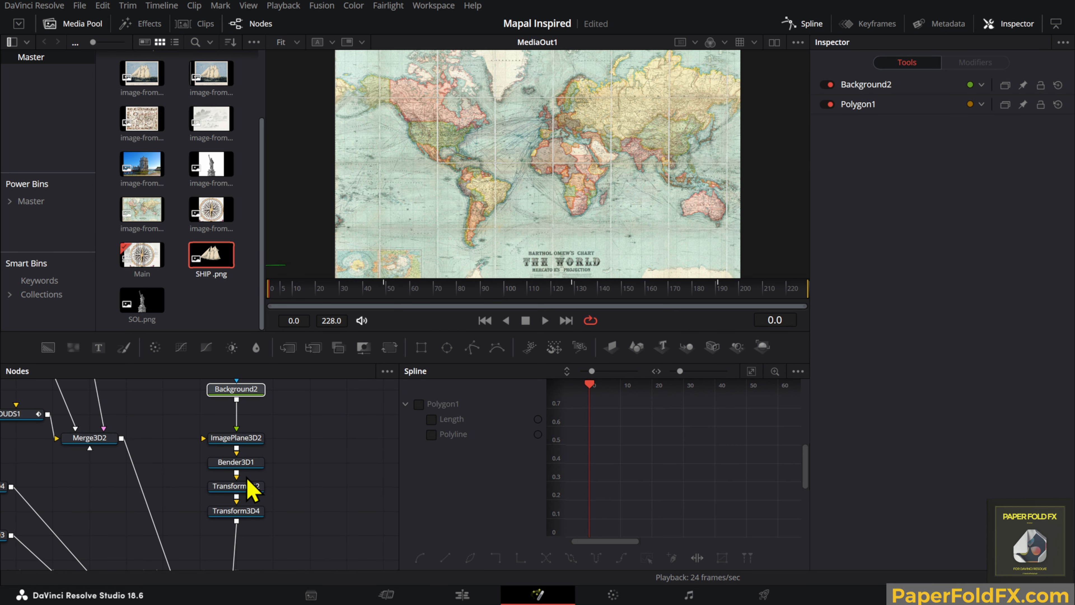
Step: View ImagePlane3D2 in the viewer and examine the Polygon1 settings at frame 50
click(254, 440)
key(1)
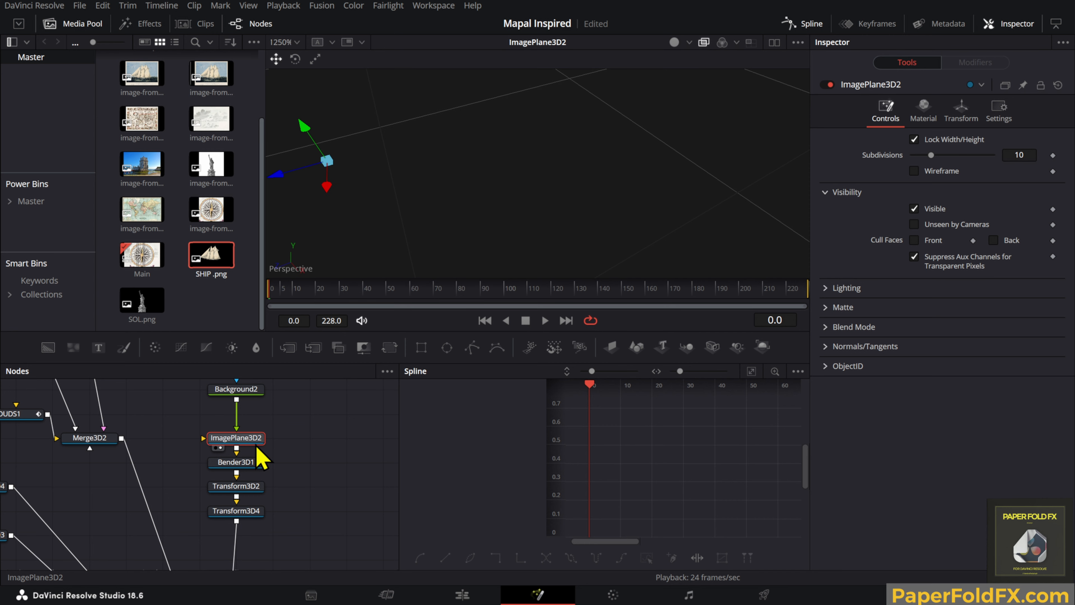
scroll(432, 152, down, 3)
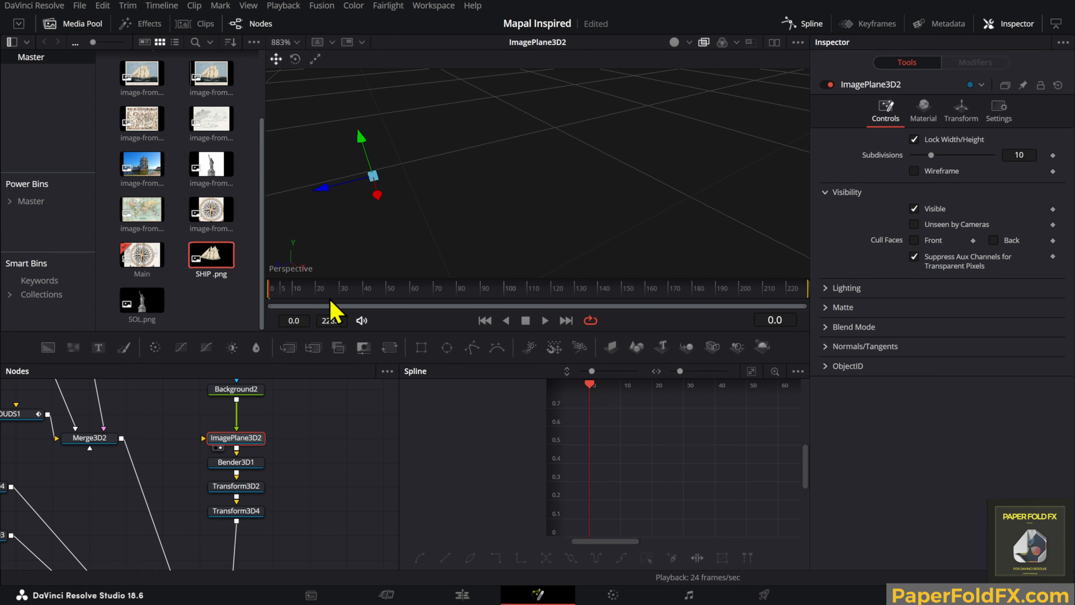
drag(330, 298, 325, 307)
scroll(258, 466, up, 3)
click(247, 441)
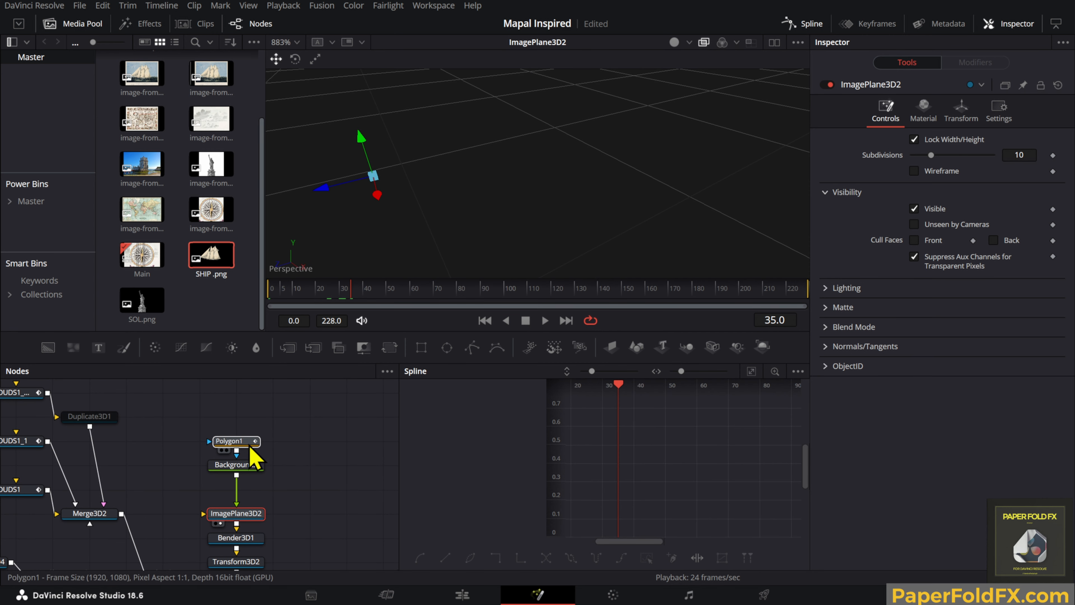
click(388, 293)
scroll(461, 207, down, 8)
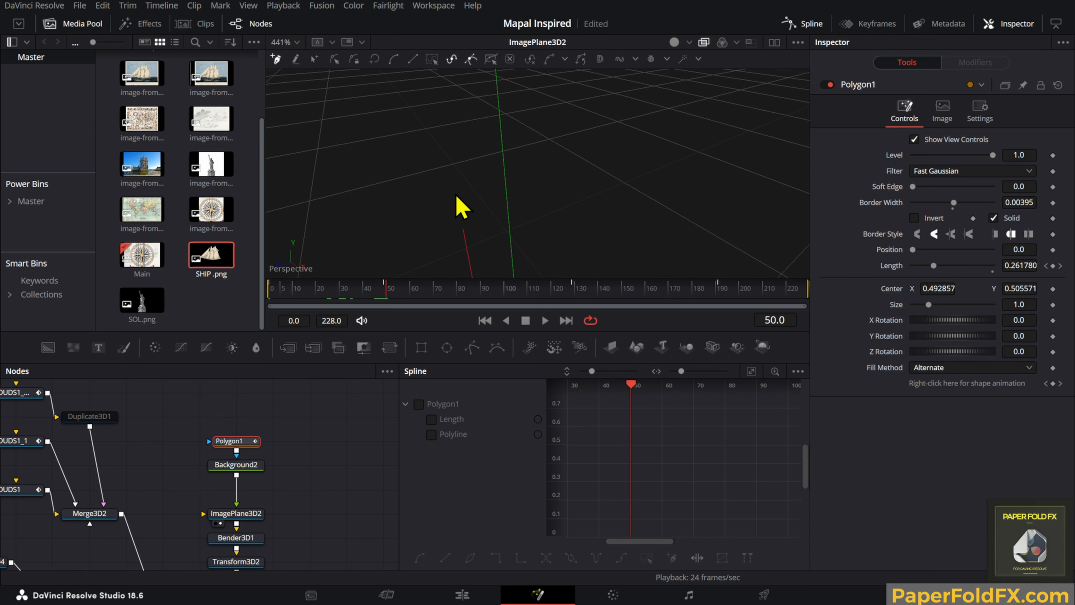
Step: Examine the settings of Bender3D1, Transform3D2 and Transform3D4, one after another, below the path's image plane
click(248, 538)
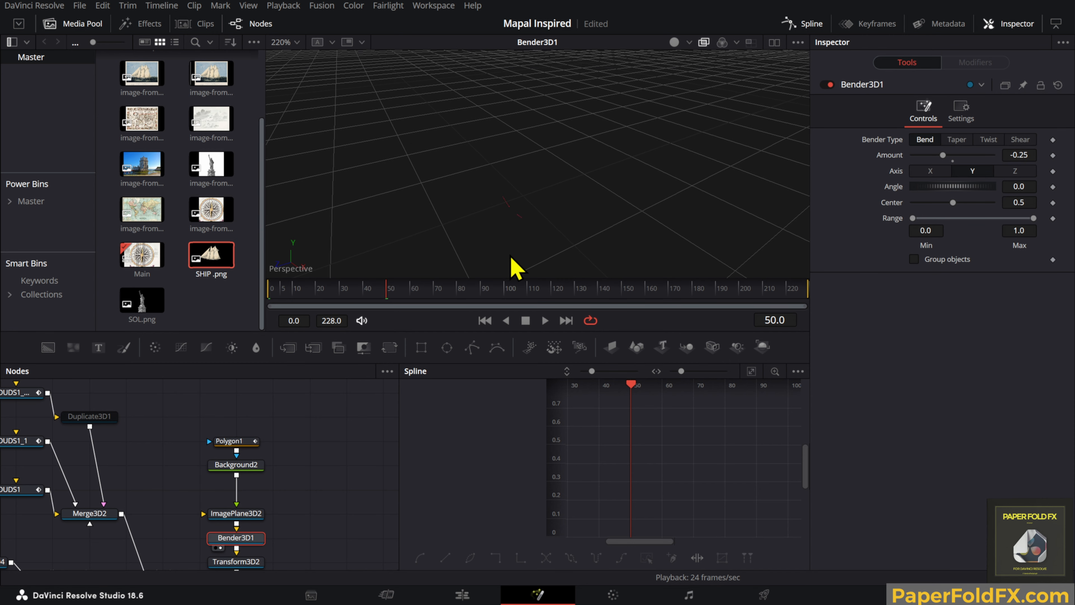
scroll(282, 524, down, 2)
click(256, 524)
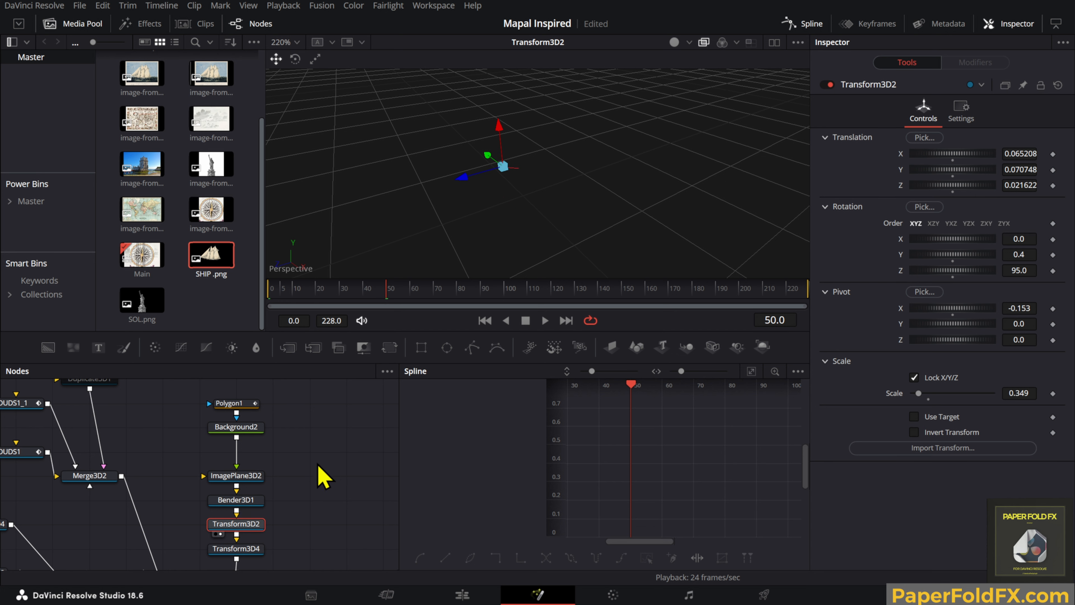
scroll(287, 530, down, 4)
click(251, 474)
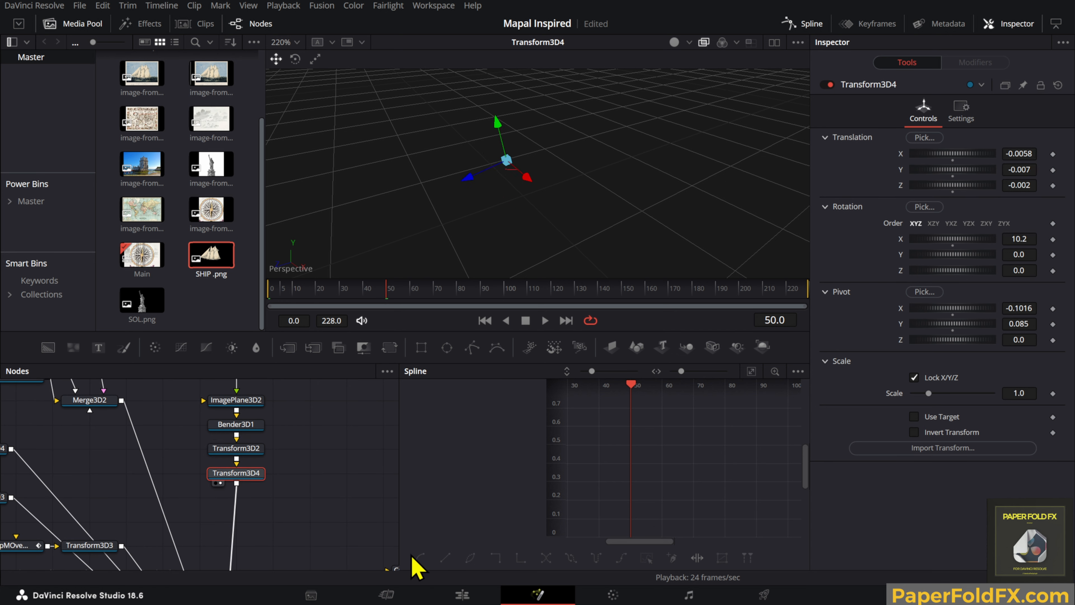
Step: Return to the edit timeline and open the green Fusion Composition clip on Video 3 for compositing
click(462, 595)
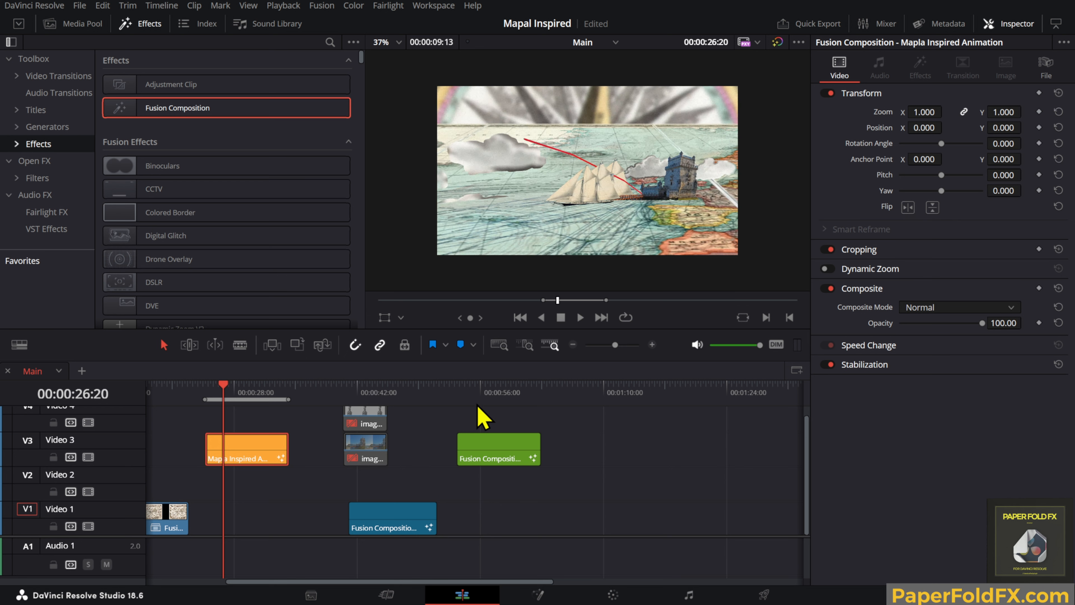
click(474, 392)
right_click(500, 453)
click(558, 356)
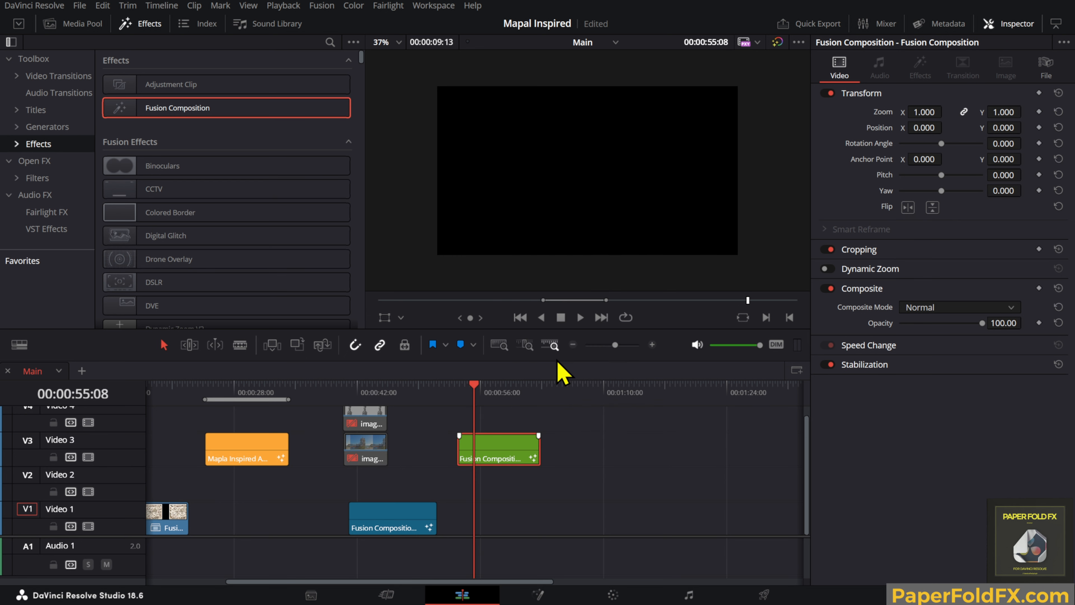
scroll(295, 450, down, 5)
drag(320, 451, 134, 473)
scroll(203, 457, up, 5)
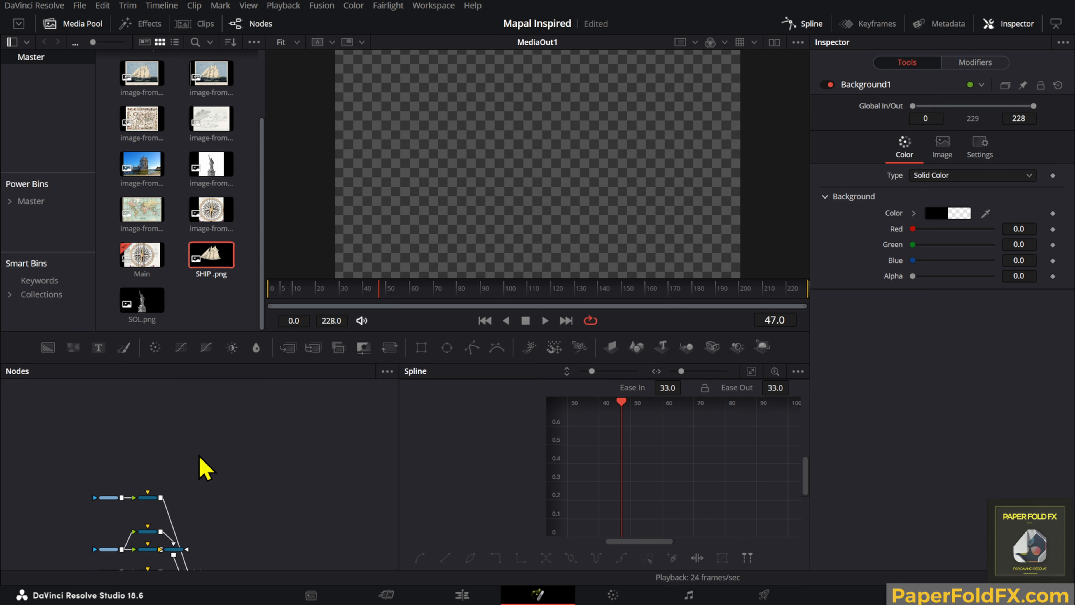
Step: Add a Shape 3D node in the empty area of the node graph beside SHIP3D
drag(636, 347, 604, 359)
drag(259, 477, 291, 432)
scroll(195, 481, down, 3)
scroll(194, 498, up, 3)
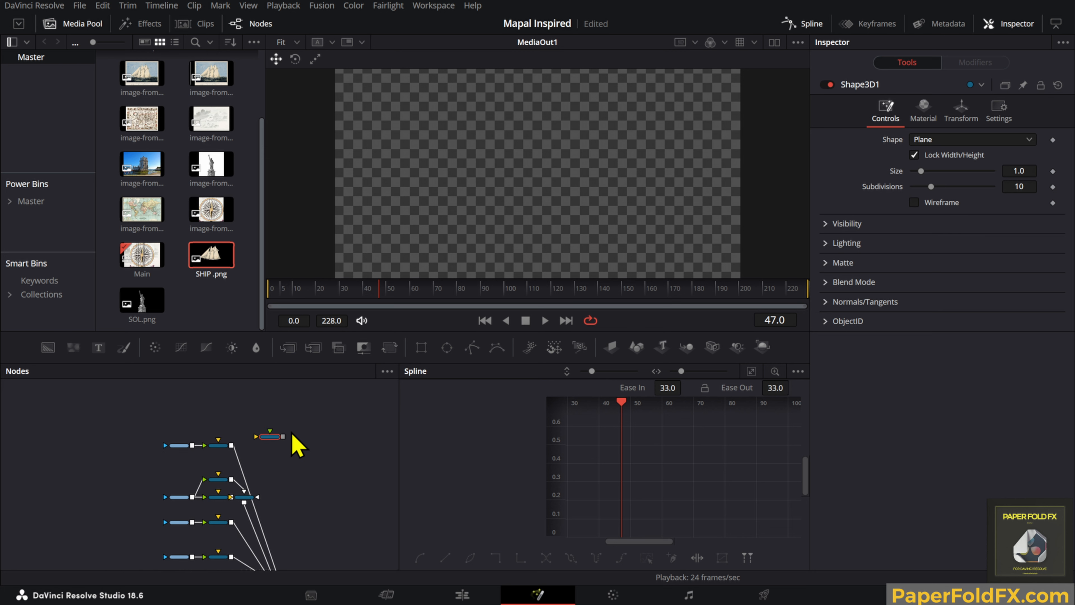
scroll(283, 478, up, 3)
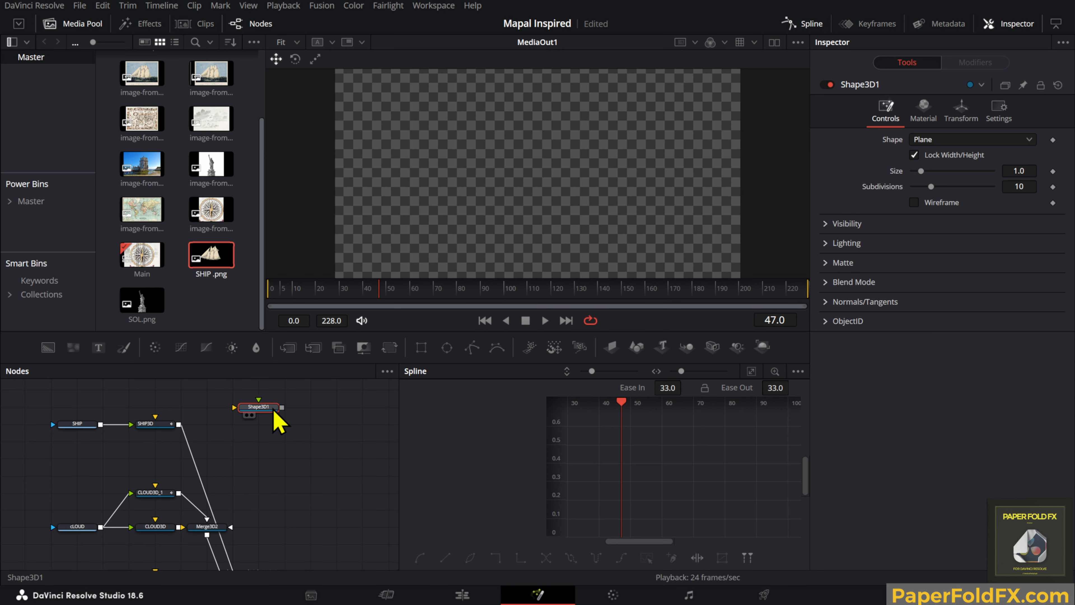
Step: Show Merge3D1 in the viewer and connect the Shape3D1 output to Merge3D1
scroll(275, 418, down, 2)
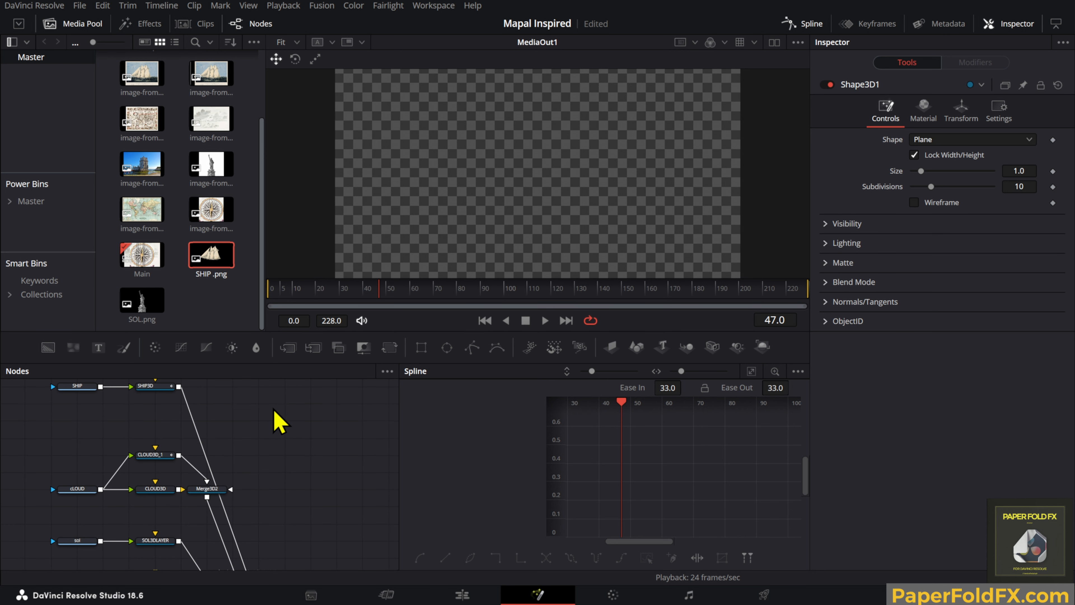
scroll(284, 457, down, 2)
scroll(279, 445, up, 1)
scroll(279, 447, down, 5)
click(267, 475)
key(1)
scroll(270, 479, up, 6)
scroll(279, 480, up, 6)
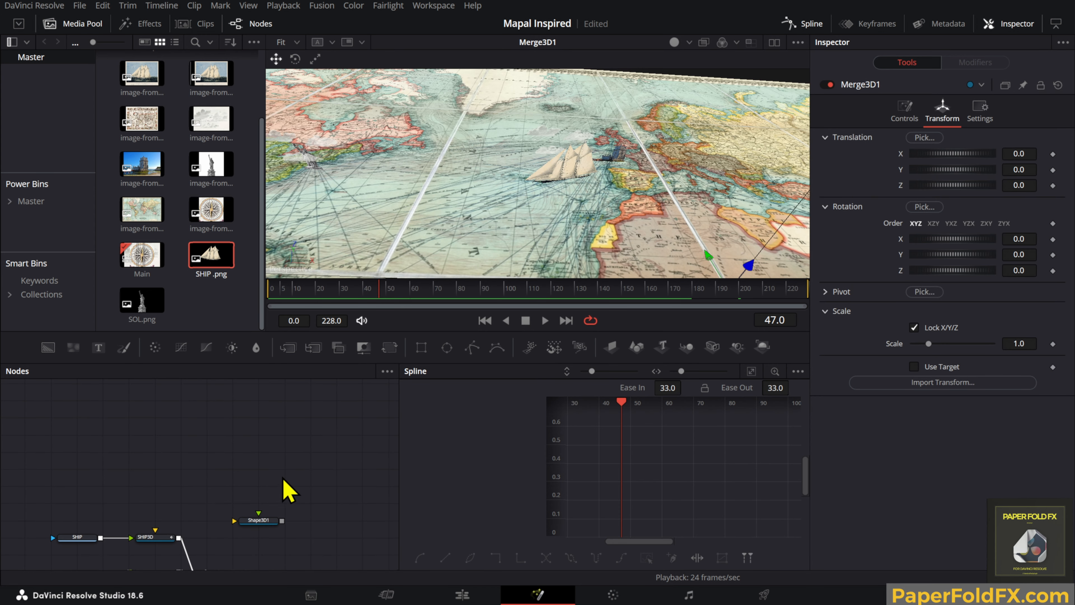
scroll(281, 481, down, 2)
drag(280, 482, 270, 560)
scroll(558, 202, down, 5)
scroll(559, 207, down, 6)
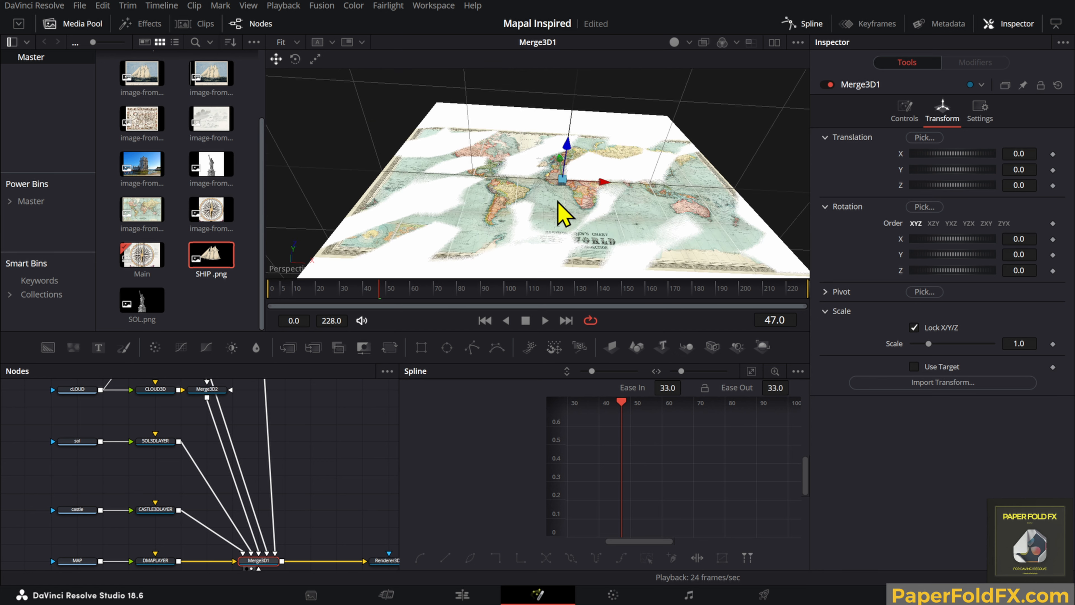
scroll(572, 171, up, 3)
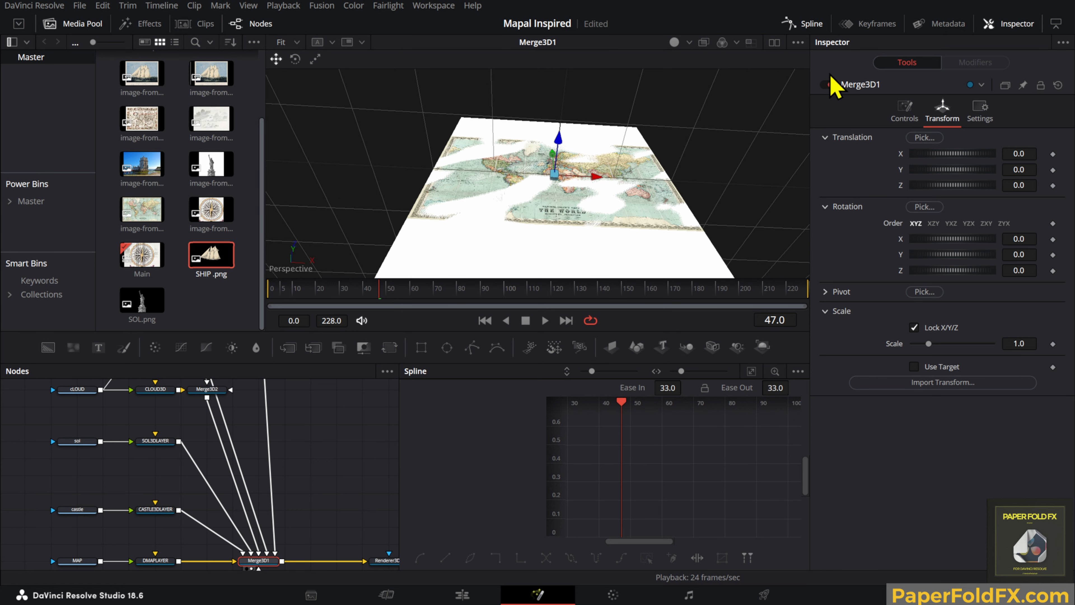
Step: Change the Shape3D1 shape from Plane to Cylinder
click(903, 115)
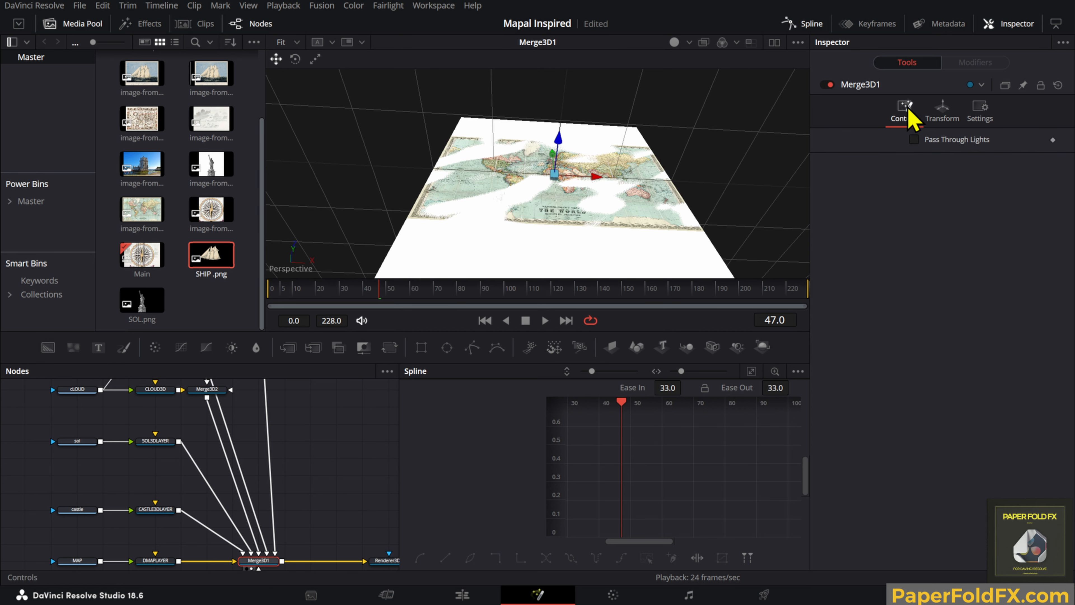
scroll(313, 402, up, 5)
click(269, 458)
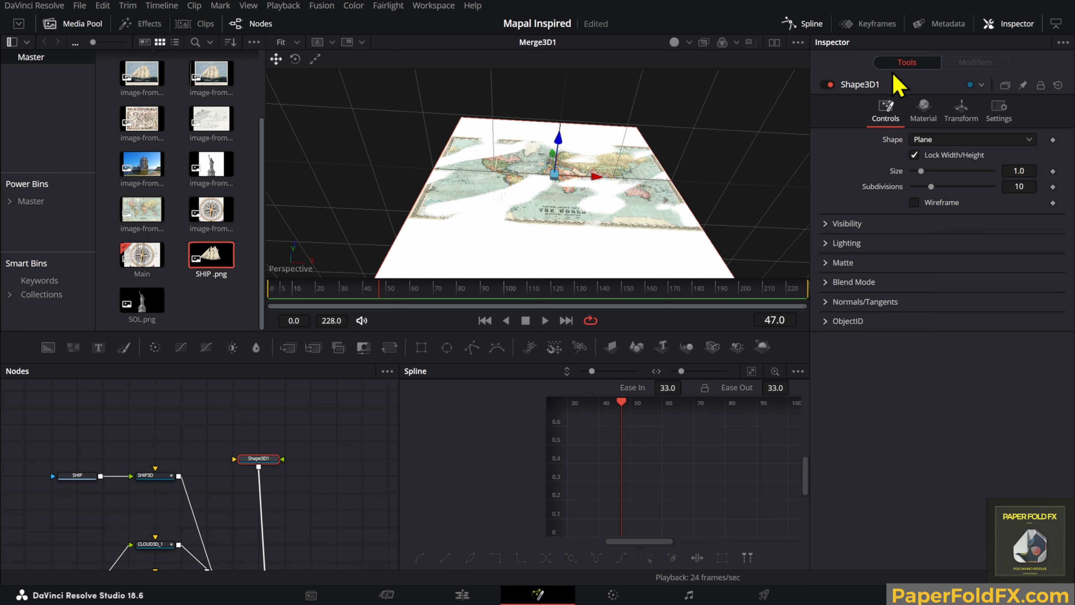
click(946, 140)
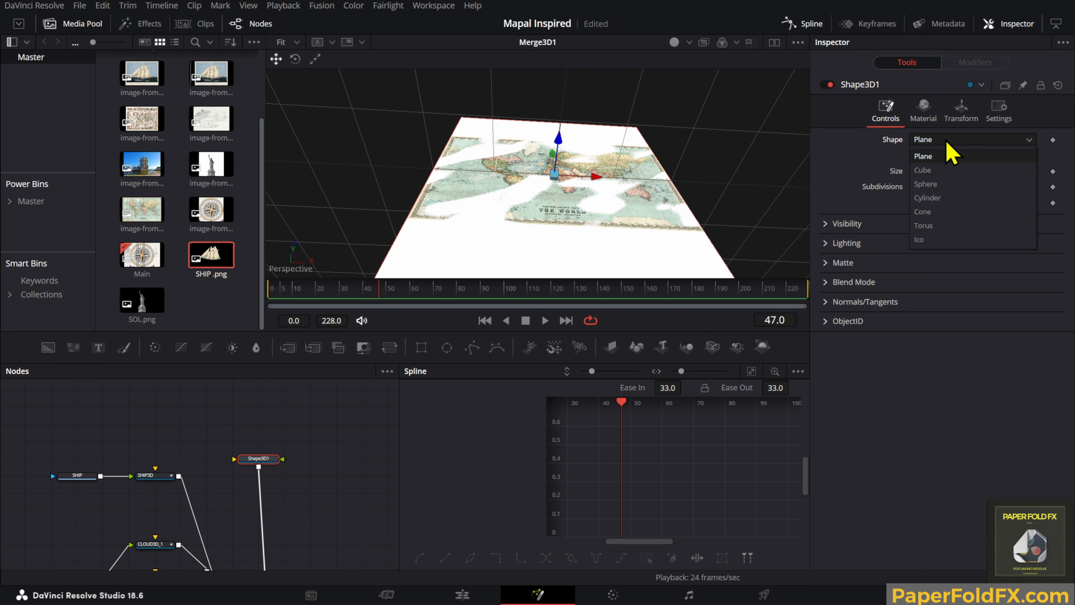
click(927, 198)
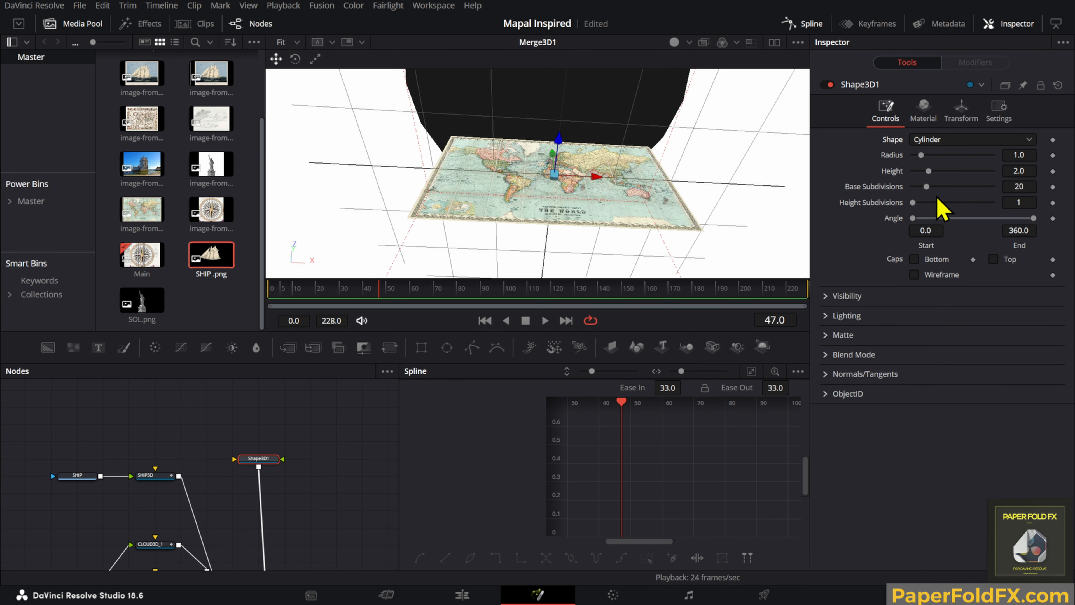
Step: Reduce the cylinder's radius to 0.4 and its height to 0.03 to form a thin ring around the map
scroll(572, 203, down, 5)
drag(552, 144, 540, 227)
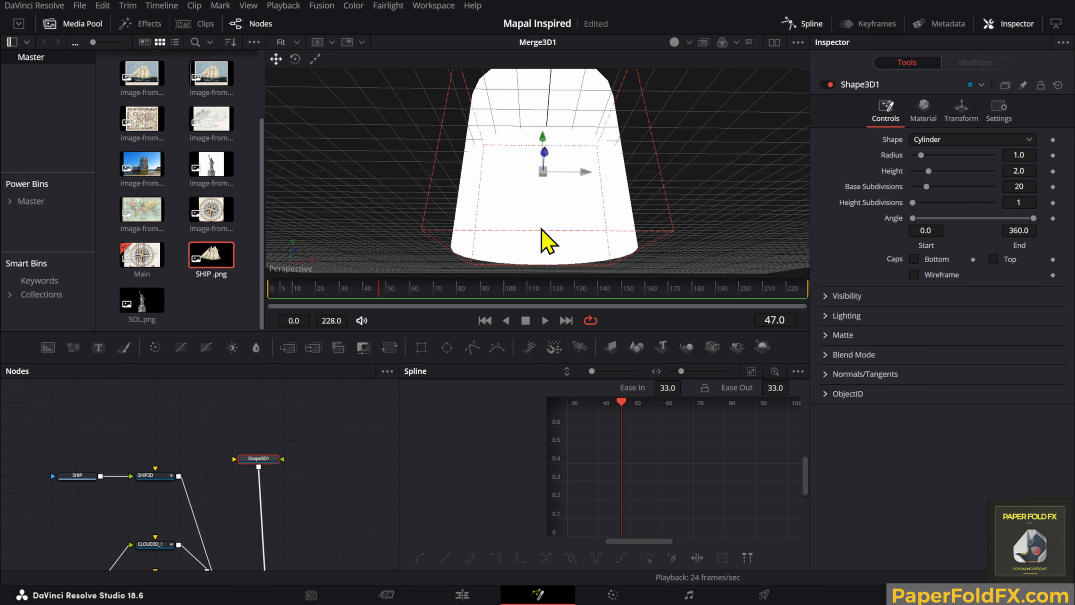
drag(1015, 159, 922, 171)
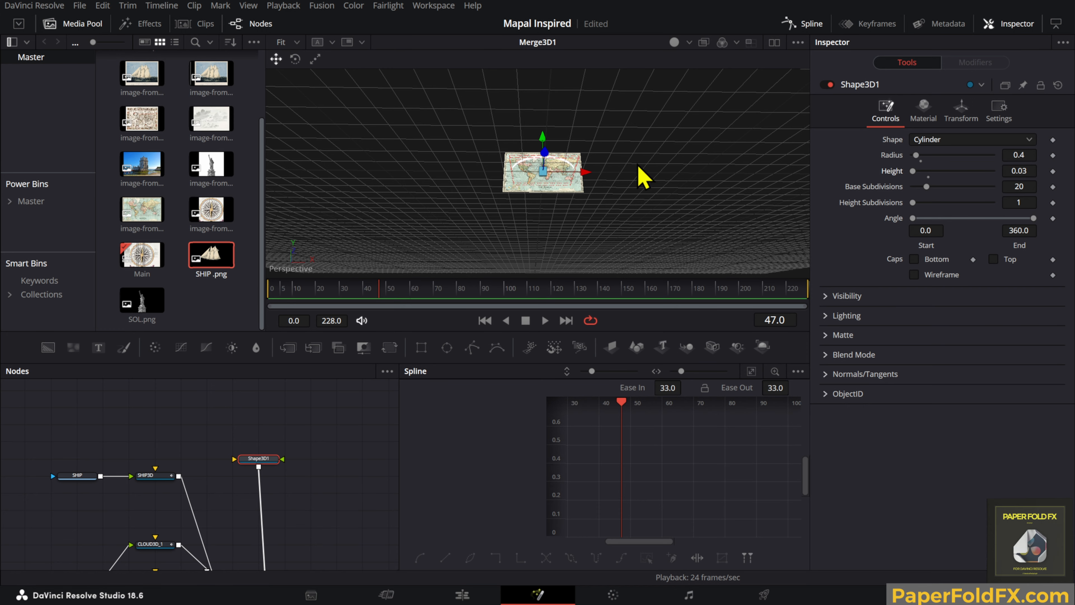
scroll(550, 164, up, 4)
drag(574, 166, 564, 125)
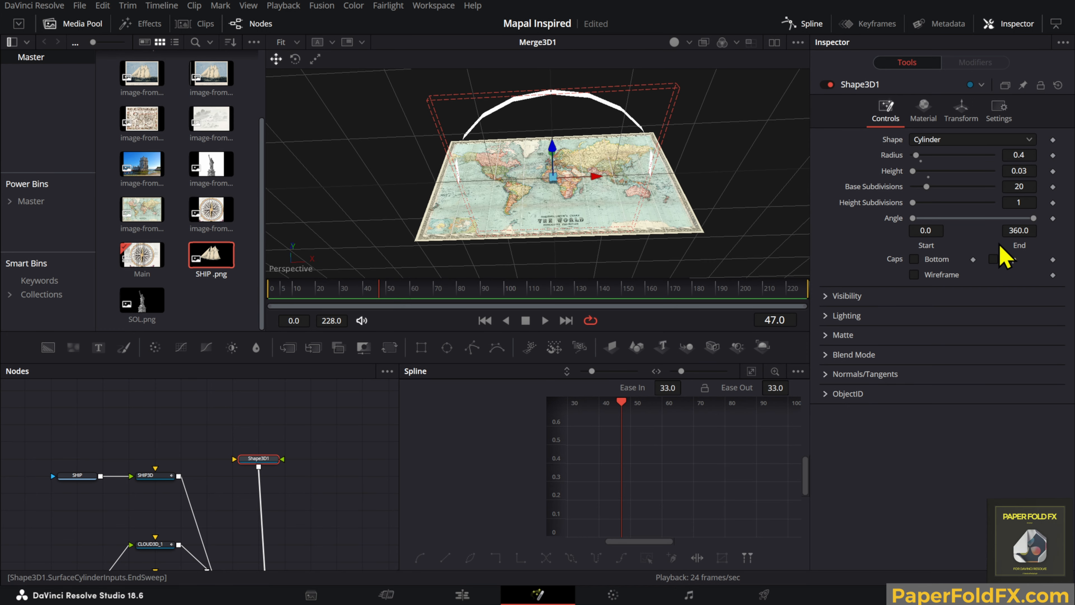
Step: Scale Shape3D1 down uniformly to 0.312 to fit the ring closer to the ship's route
click(961, 110)
drag(1019, 343, 986, 344)
scroll(550, 177, up, 5)
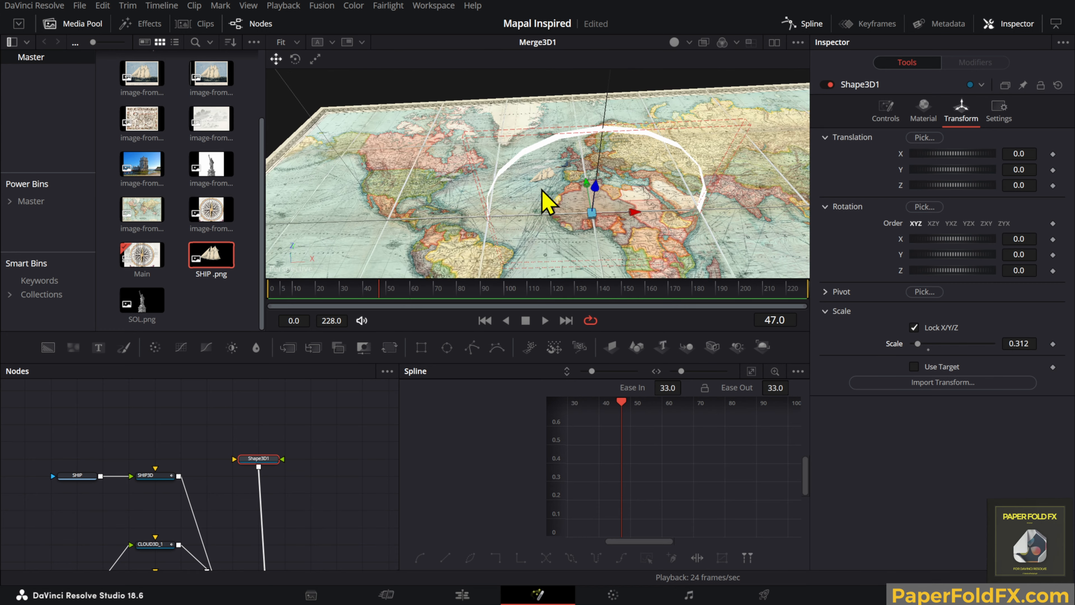
scroll(588, 199, up, 3)
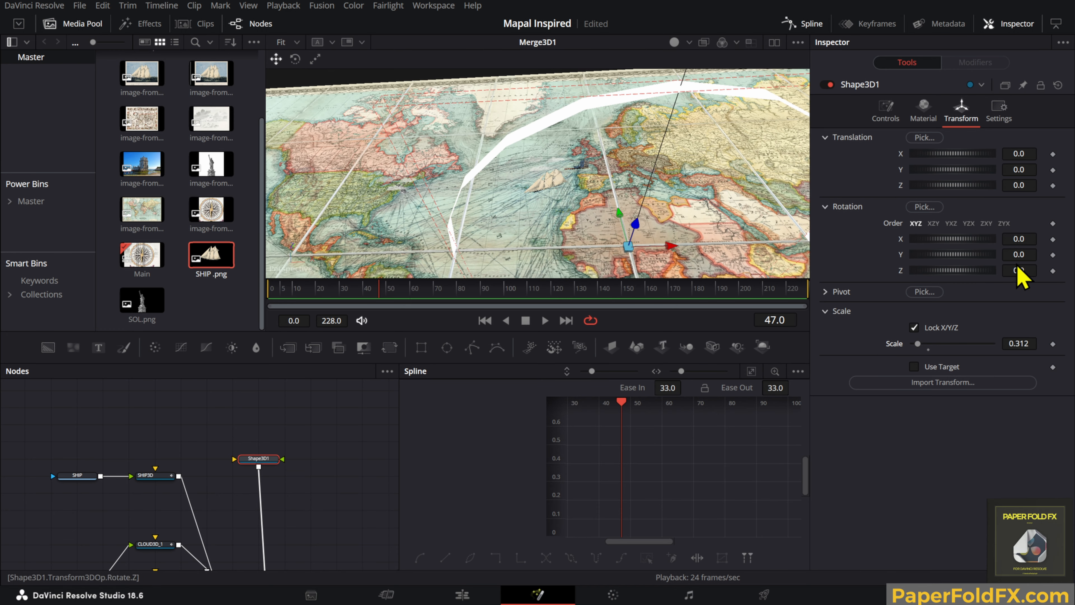
Step: Shrink the ring a little further and shift it in negative X over the Atlantic, and open its shape controls
drag(1023, 344, 1016, 343)
drag(1006, 153, 999, 153)
click(895, 116)
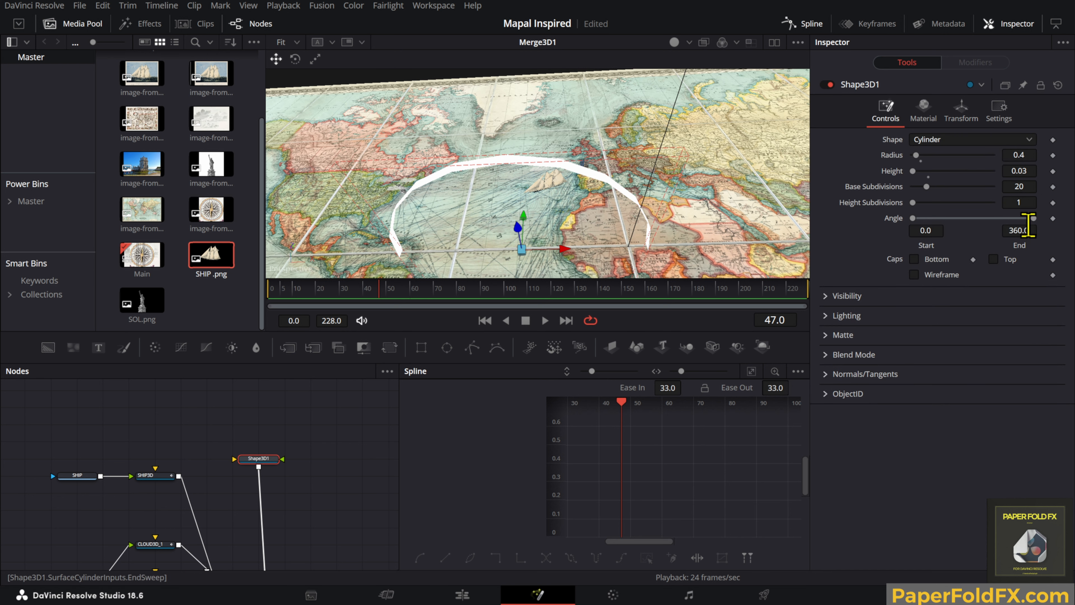
Step: Scale the ring uniformly to 0.167 and place it over the North Atlantic at X -0.106, Y 0.055 with a Z rotation of 5.4
click(965, 108)
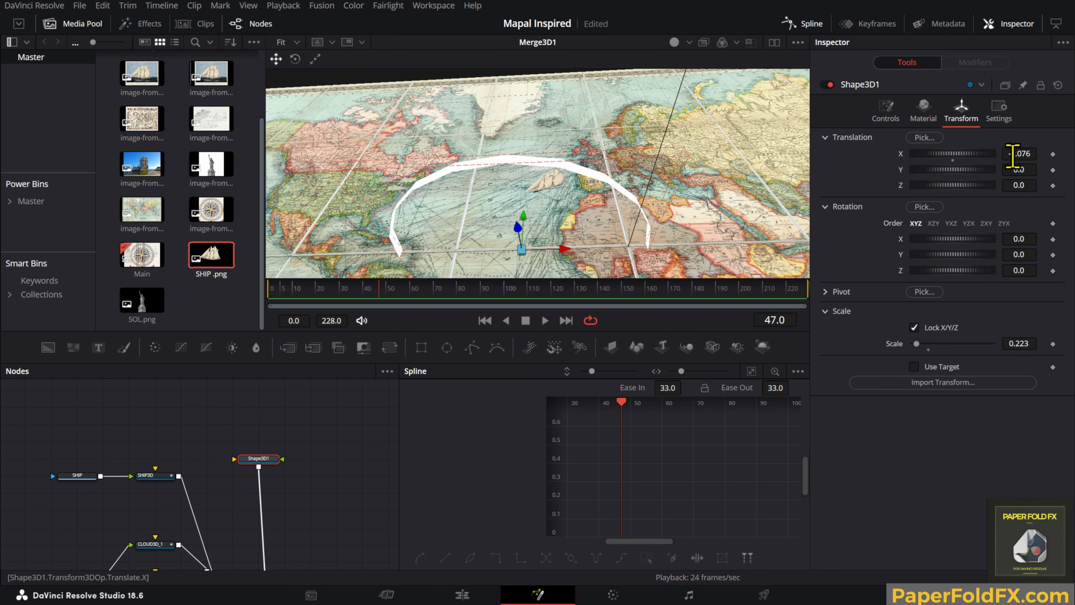
drag(1019, 343, 1007, 343)
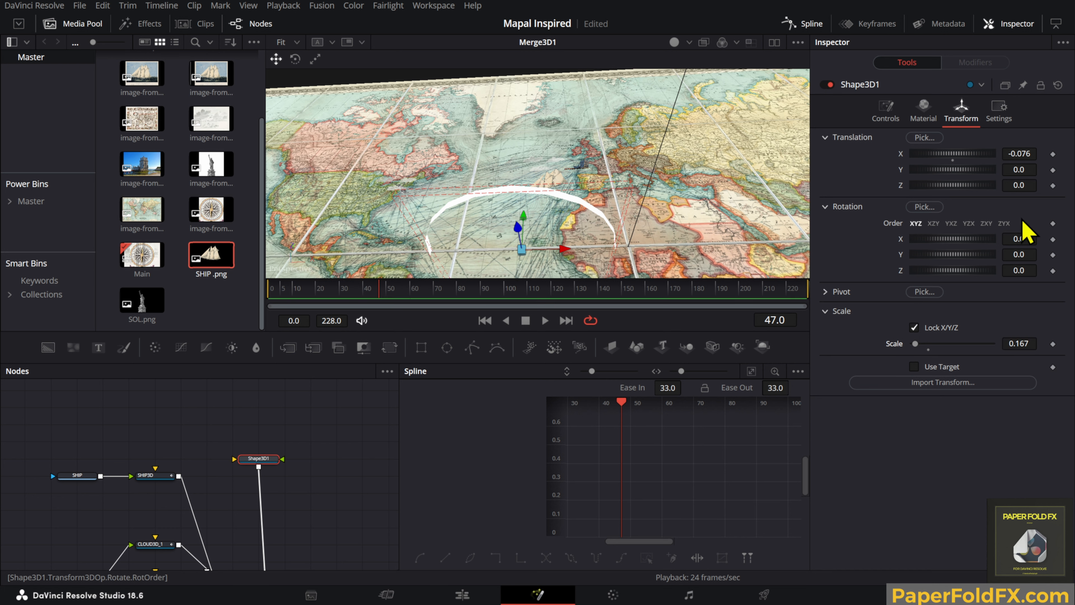
mouse_move(1010, 169)
mouse_down()
mouse_move(995, 153)
mouse_move(1015, 153)
mouse_up()
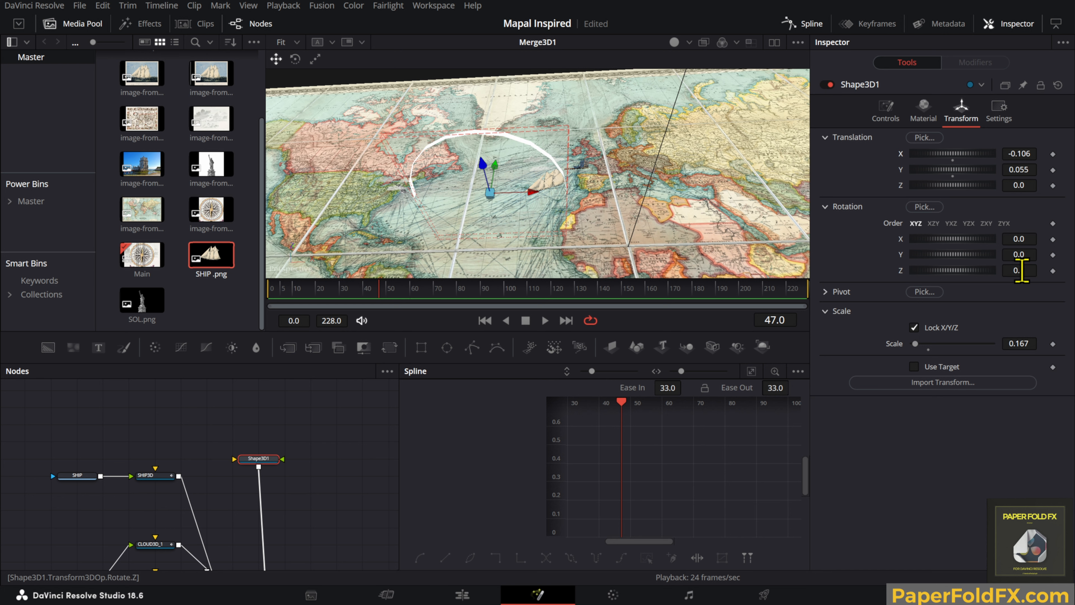
drag(1021, 270, 1032, 270)
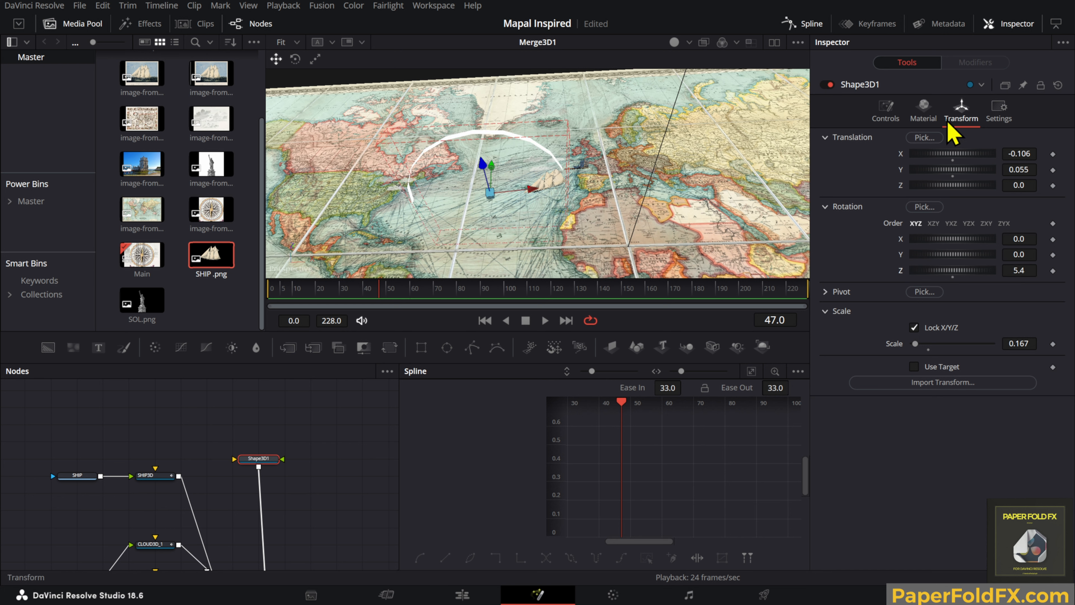
click(885, 115)
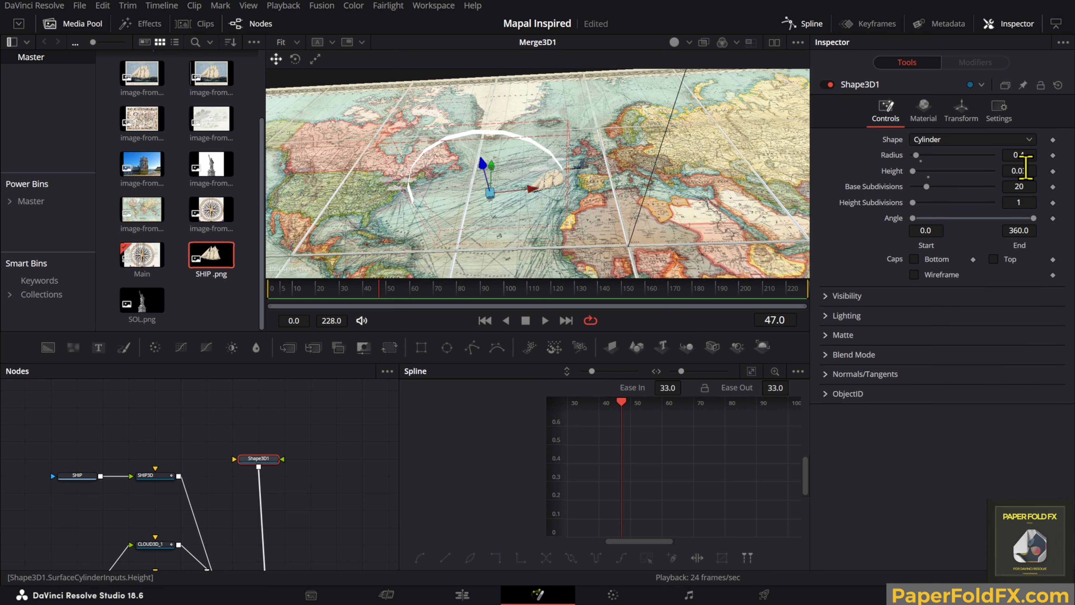
drag(1022, 155, 1005, 146)
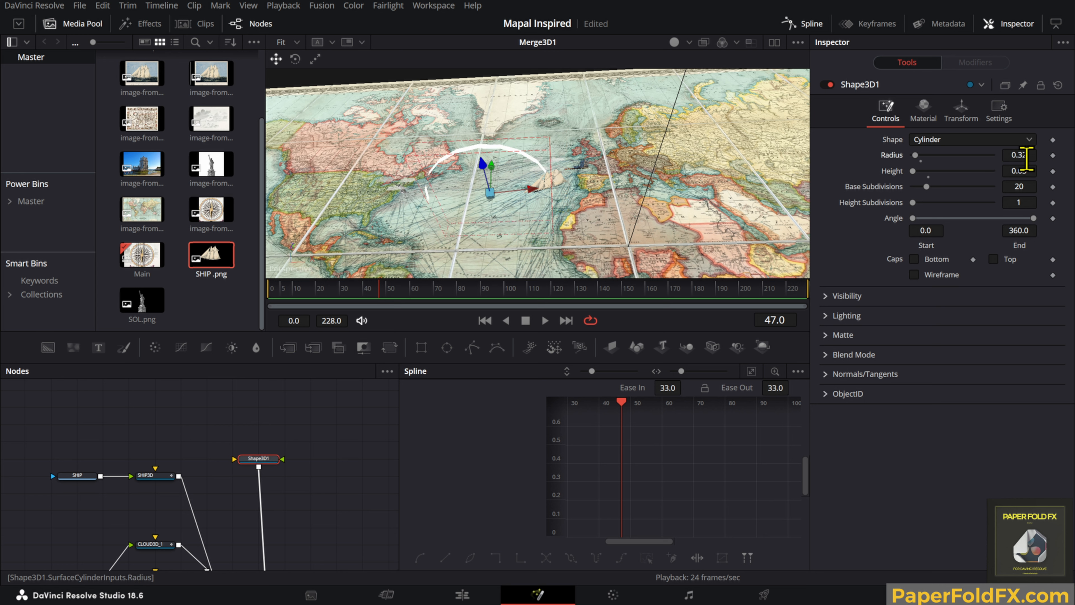
click(969, 113)
Step: Unlock the ring's uniform scaling and flatten it into a low arch with Y scale 0.195 and Z scale 0.06
click(929, 328)
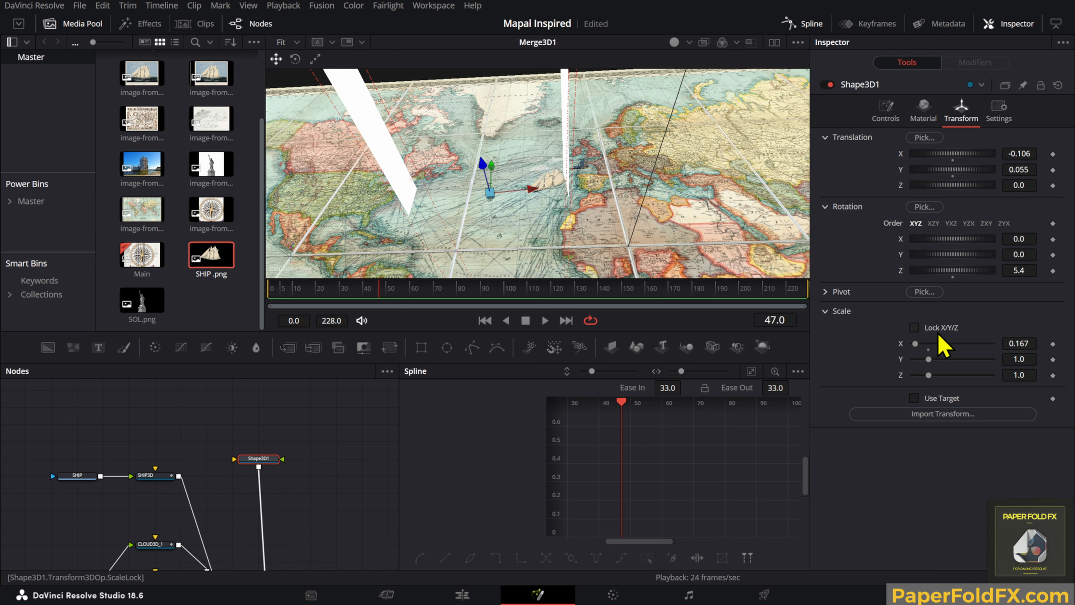
drag(1018, 359, 1001, 375)
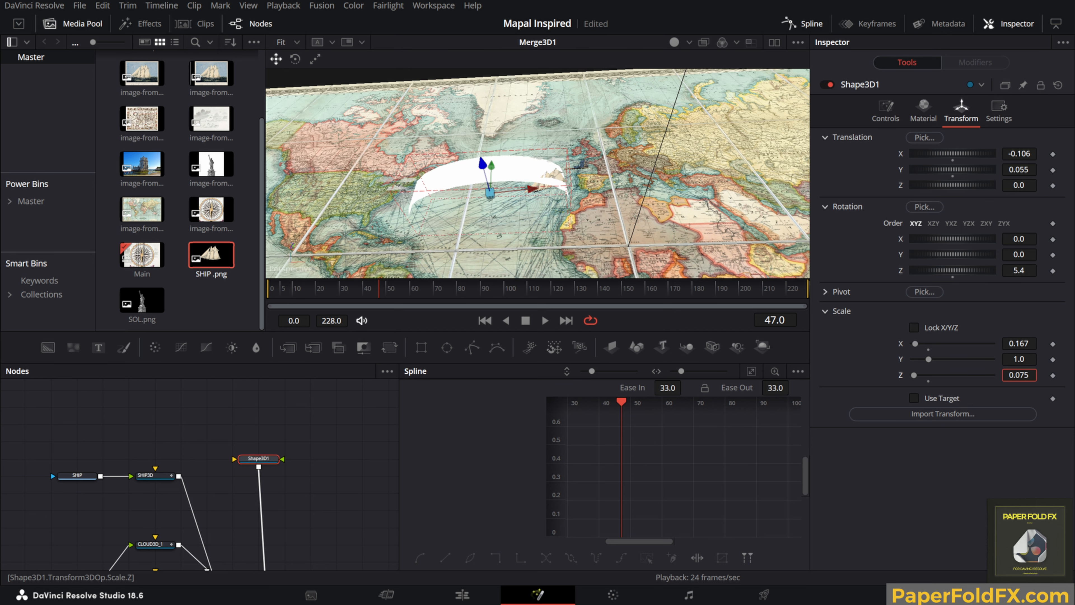
scroll(444, 193, up, 2)
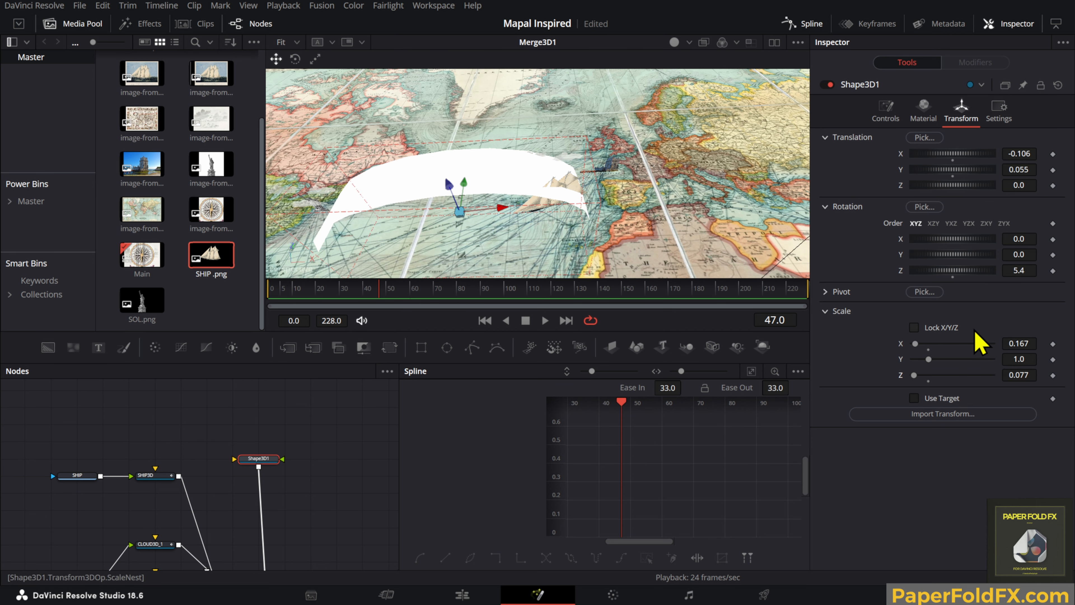
mouse_move(1018, 359)
mouse_down()
mouse_move(993, 358)
mouse_move(1019, 374)
mouse_up()
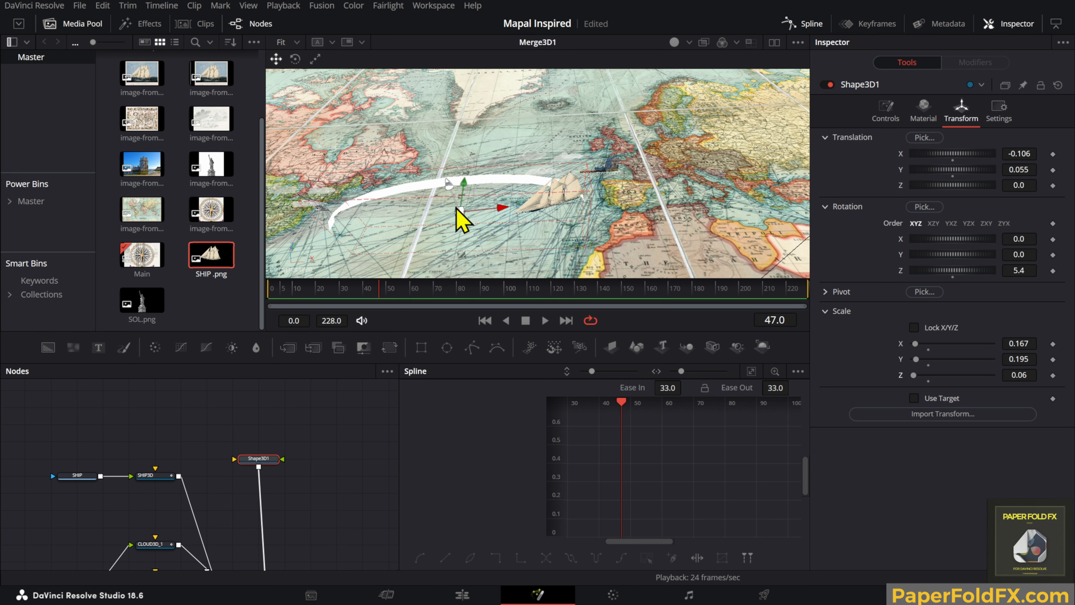
Step: Fit the arch to the crossing with Y position about 0.071, Z rotation 8.6, X scale 0.197 and Y scale 0.204
drag(463, 202, 466, 166)
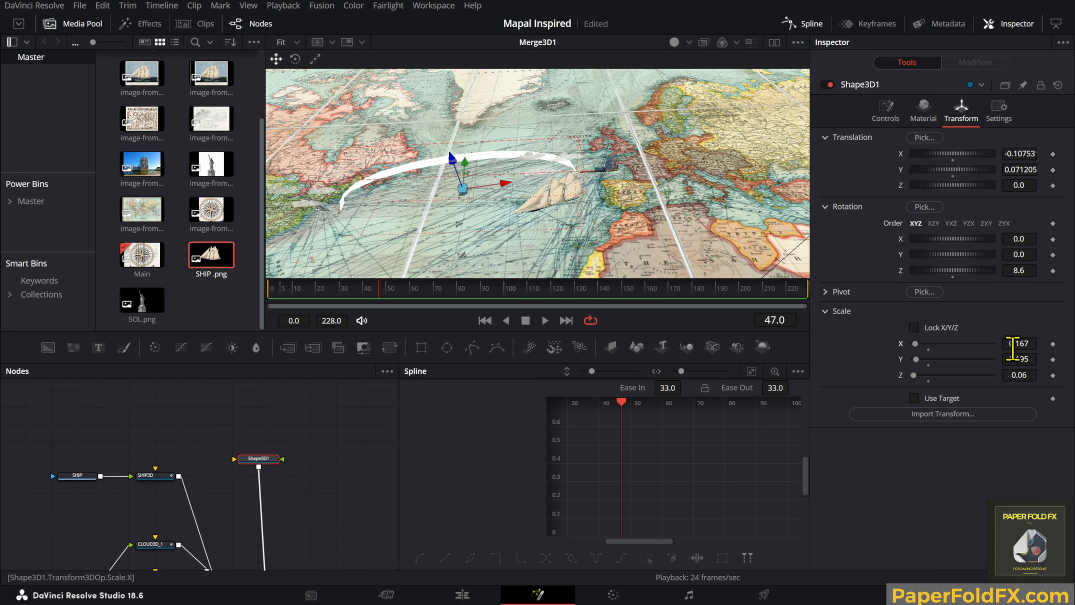
scroll(1012, 349, up, 3)
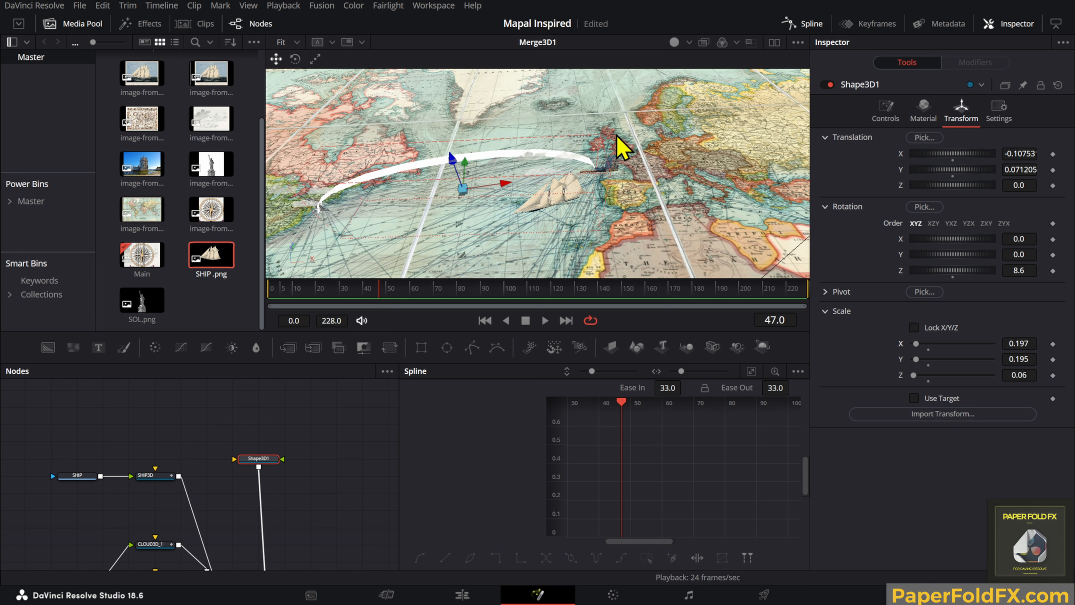
scroll(1012, 360, up, 4)
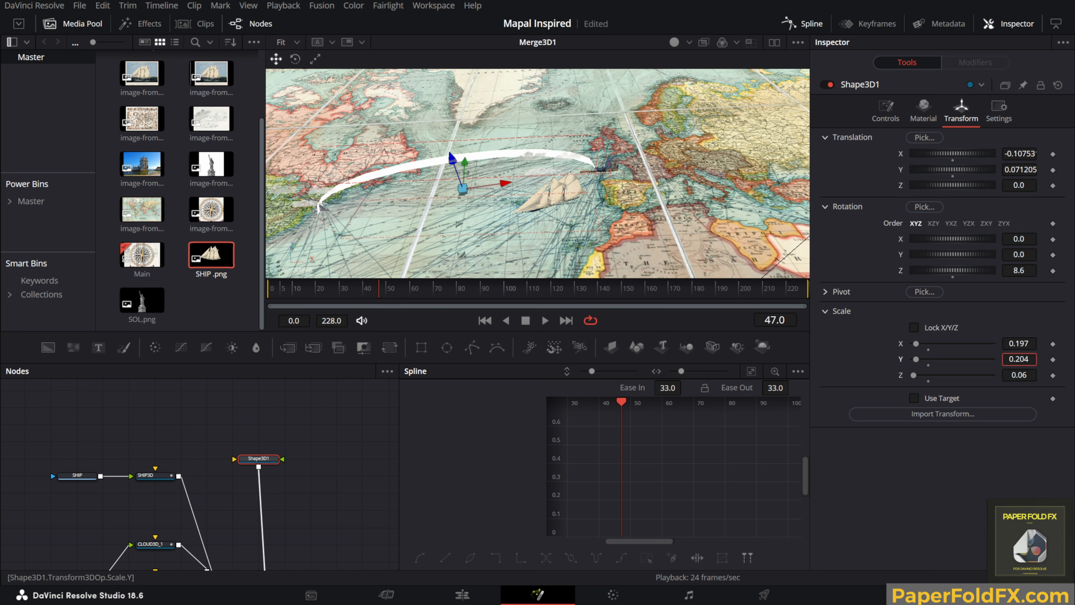
Step: Set the arc shape's Y scale to 0.089 and raise its base subdivisions to 100 for a smoother curve
scroll(1017, 359, down, 1)
scroll(1018, 358, down, 4)
drag(473, 173, 547, 207)
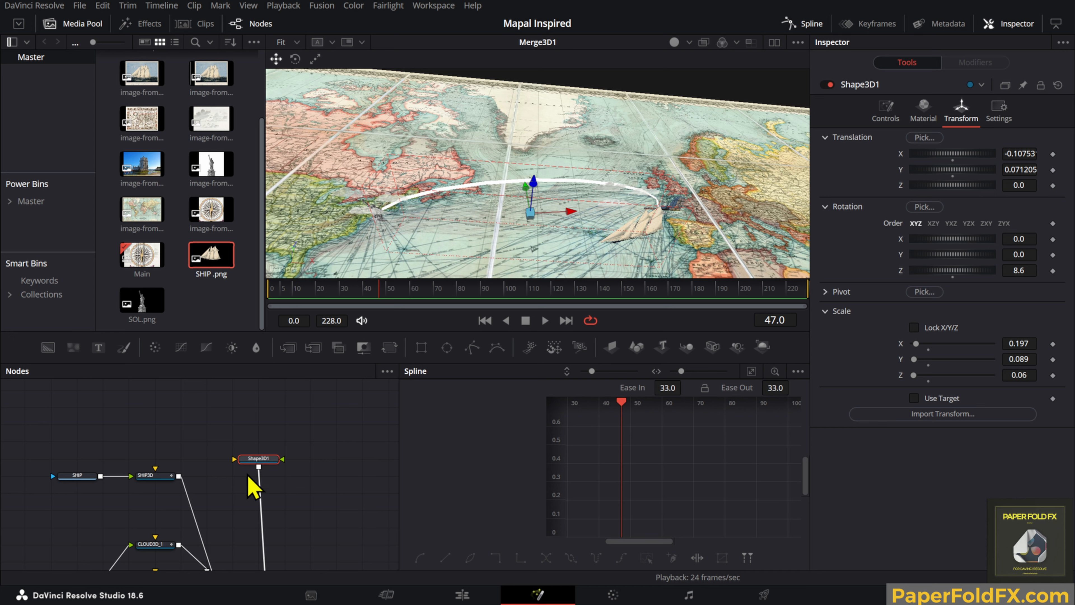
click(923, 112)
click(885, 112)
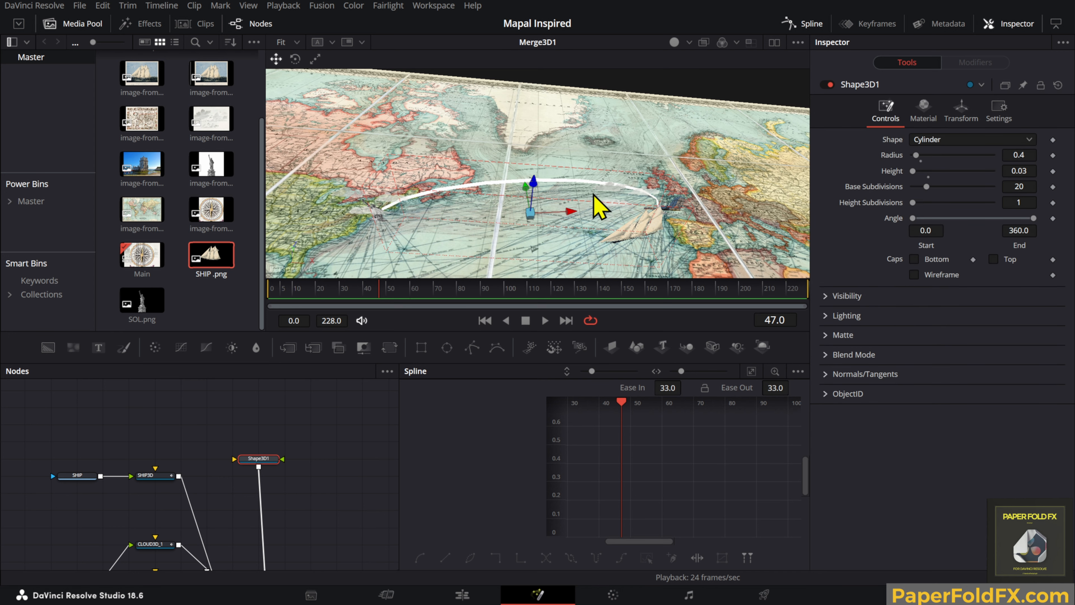
scroll(595, 204, up, 2)
scroll(677, 229, down, 3)
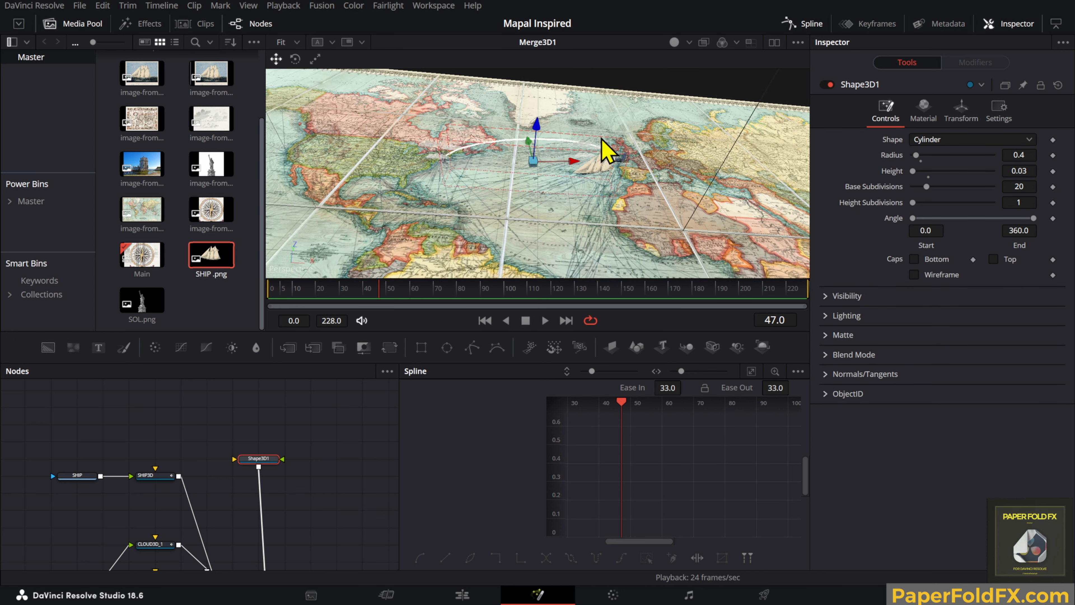
drag(521, 120, 527, 176)
drag(1015, 186, 1028, 187)
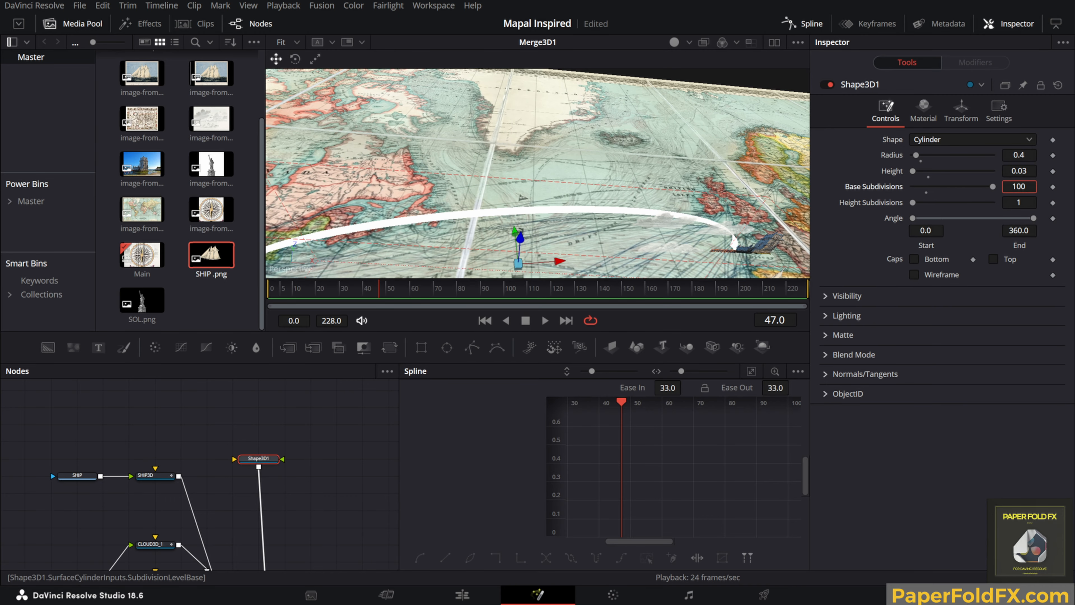
drag(420, 211, 533, 204)
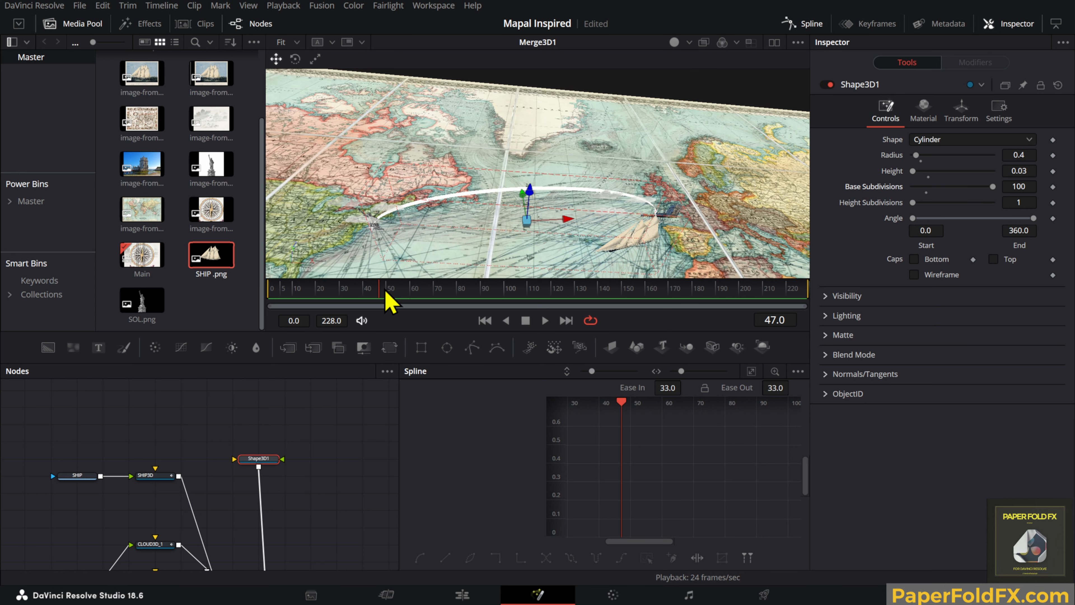
Step: At frame 0, set the arc's end angle to 1.0 and start keyframing its angle
drag(385, 292, 250, 286)
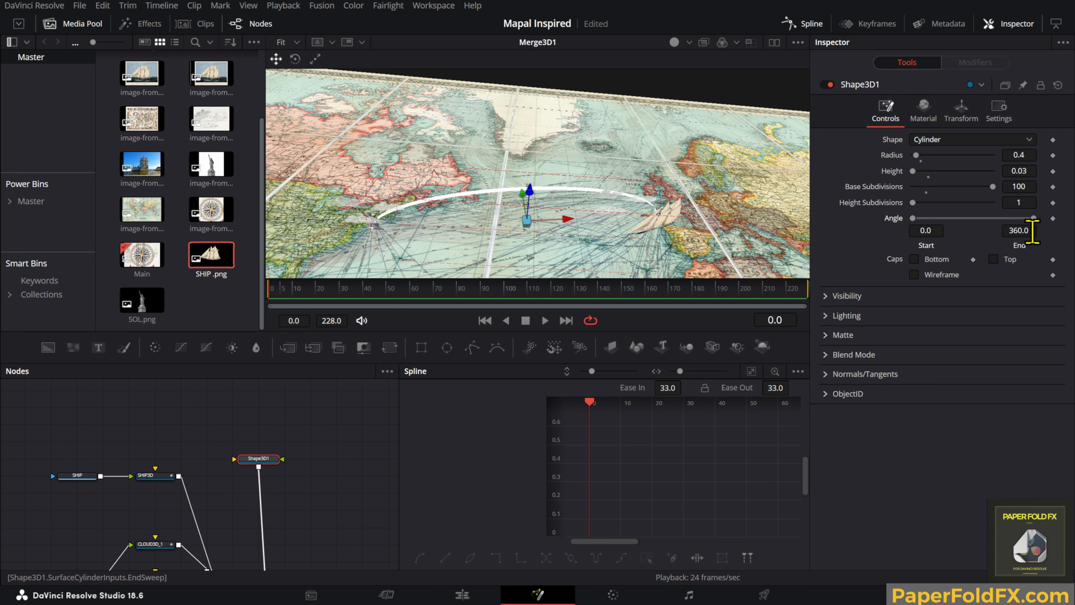
drag(1033, 217, 1031, 219)
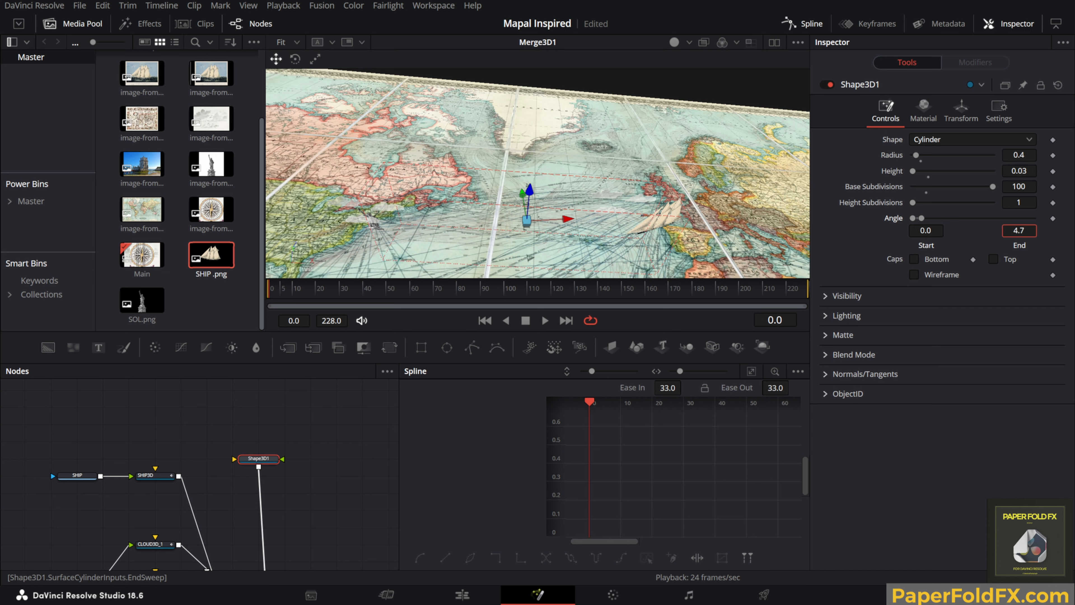
drag(1019, 231, 1049, 245)
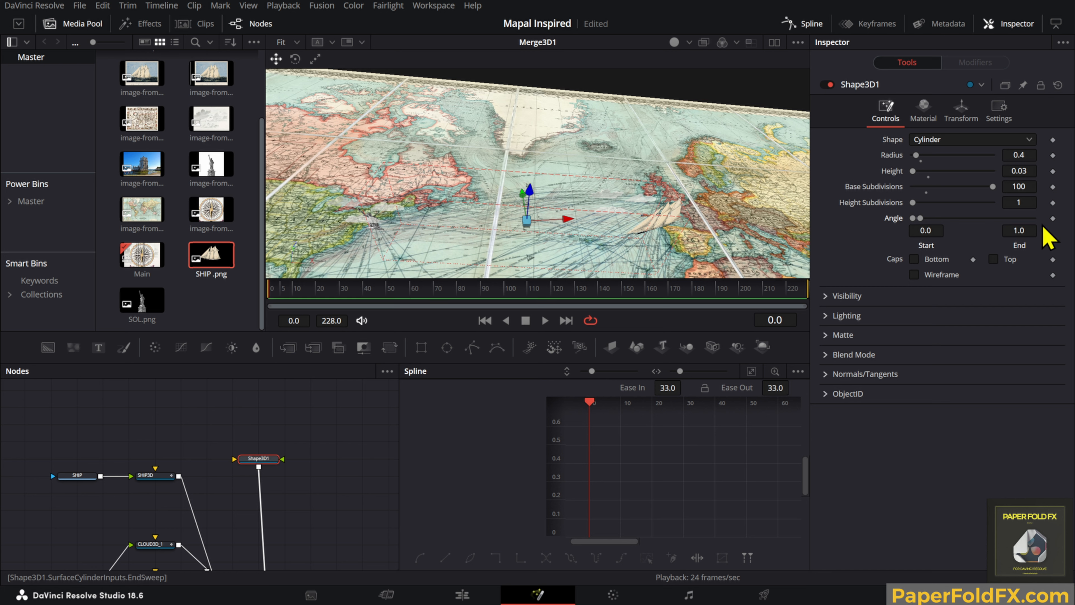
click(1053, 217)
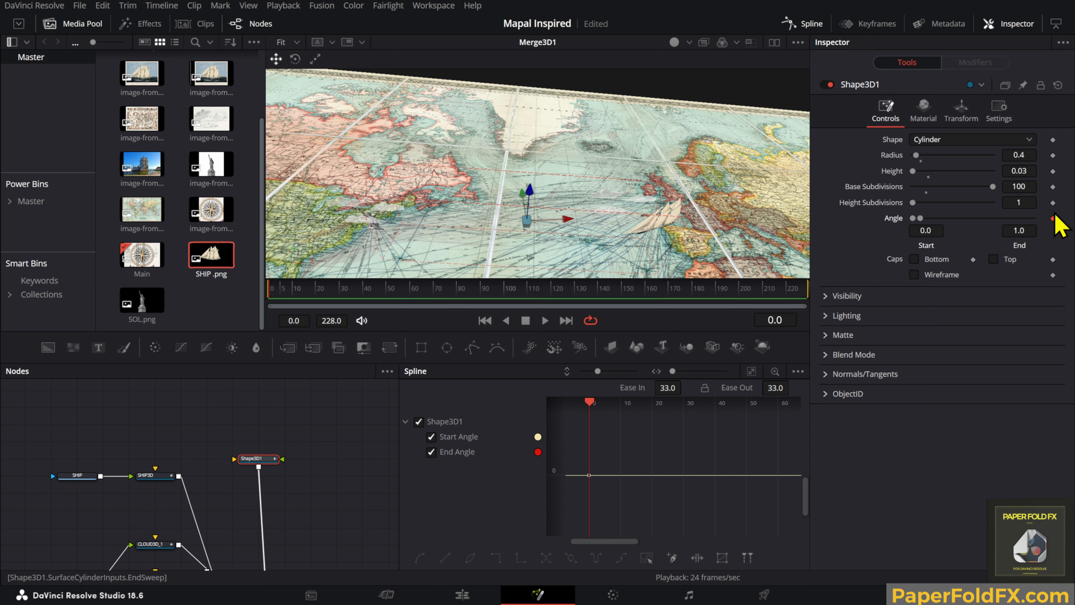
Step: Keyframe the arc's end angle to follow the ship, at 63.8 on frame 80 and 84.2 on frame 110
drag(301, 294, 458, 293)
ctrl+click(155, 475)
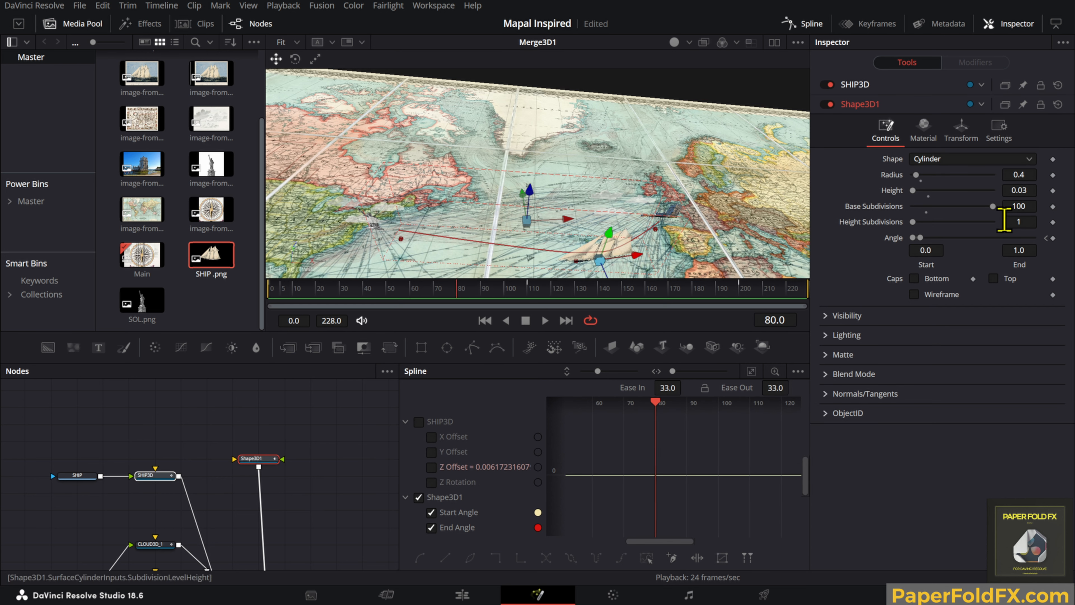
drag(1019, 250, 1026, 251)
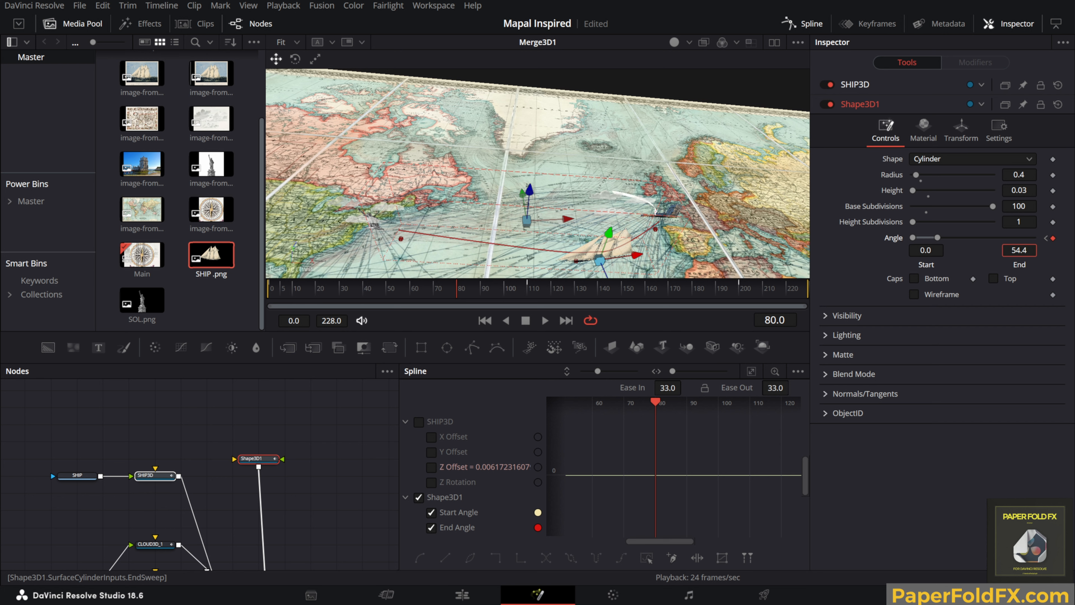
click(529, 305)
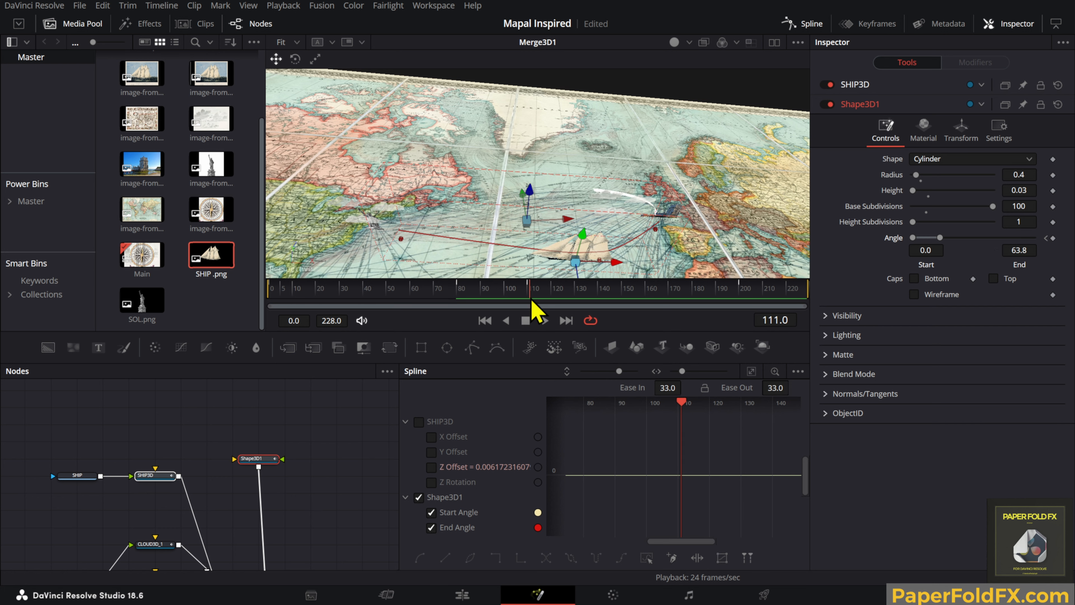
drag(1024, 254, 1029, 254)
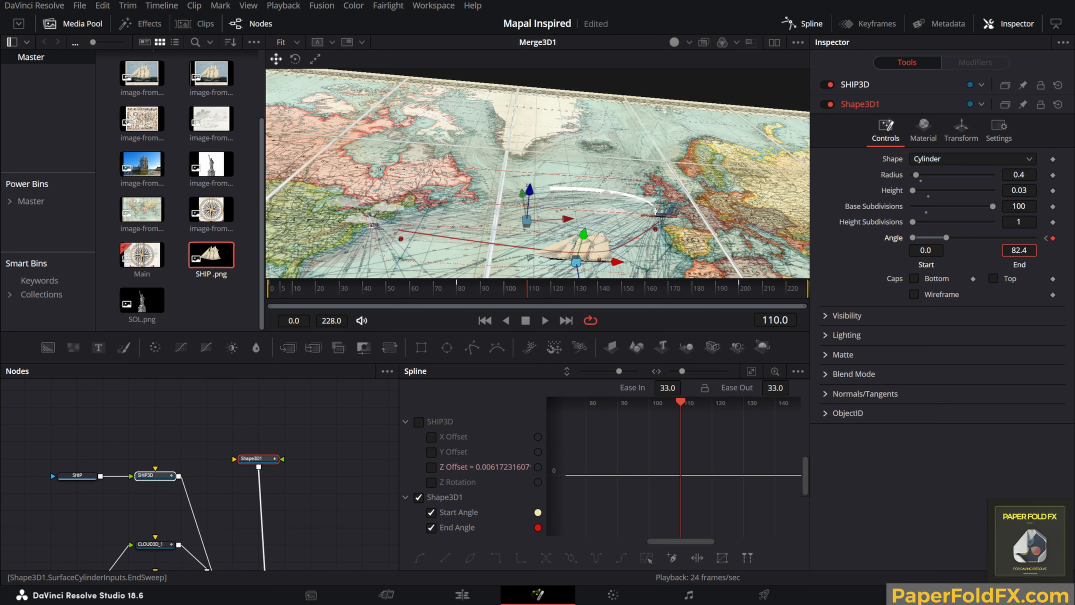
Step: At frame 200, increase the arc's end angle until the line reaches the ship at the North American coast
click(745, 301)
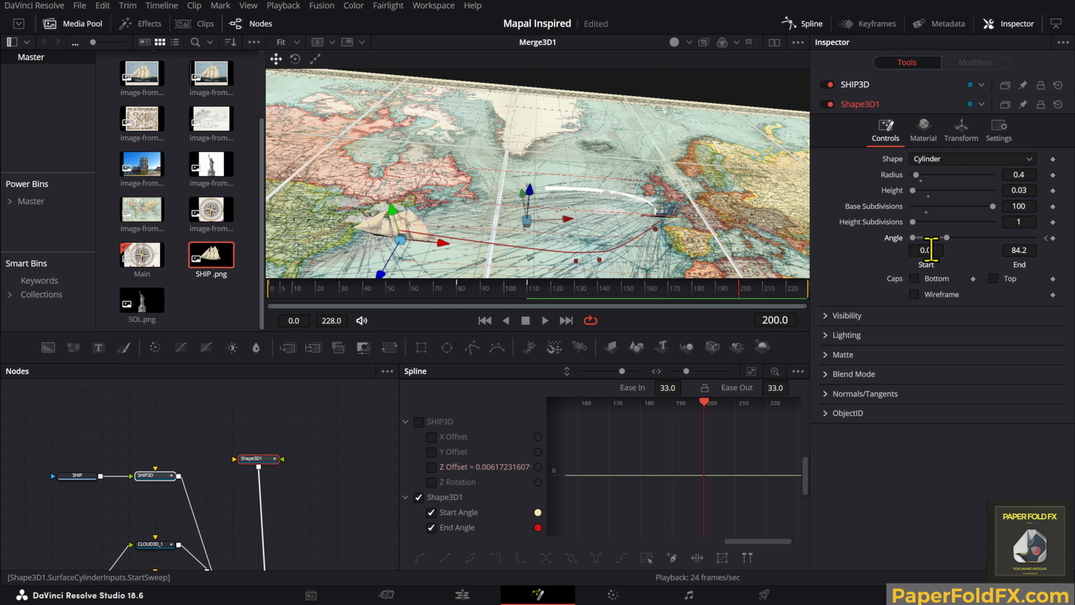
drag(1011, 251, 1054, 252)
drag(593, 295, 727, 312)
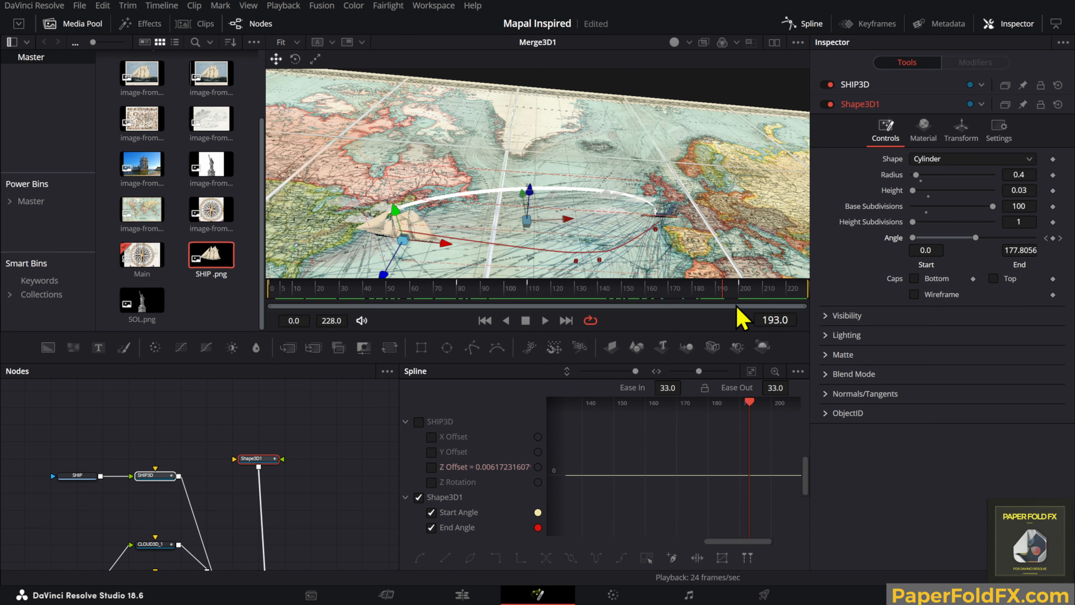
Step: Change the arc's diffuse material color to dark red, #ae1123
click(927, 135)
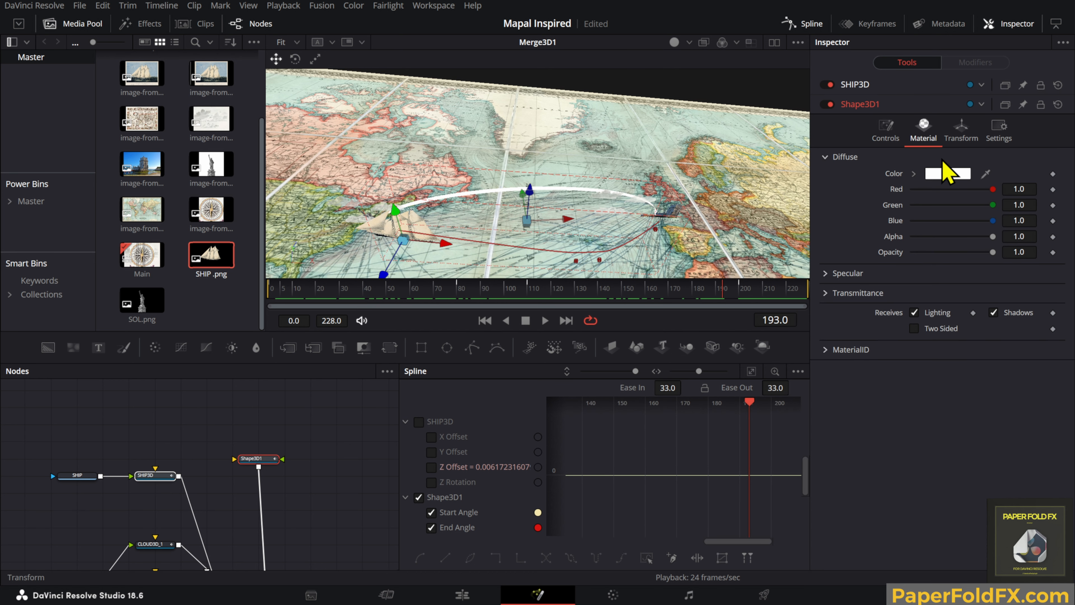
click(948, 173)
click(406, 359)
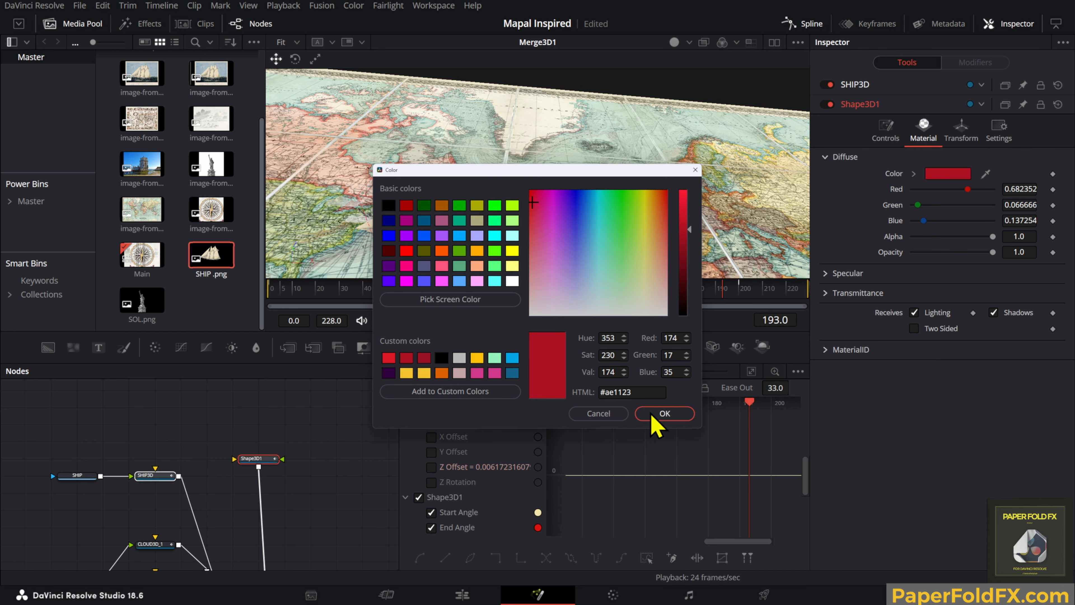
click(679, 413)
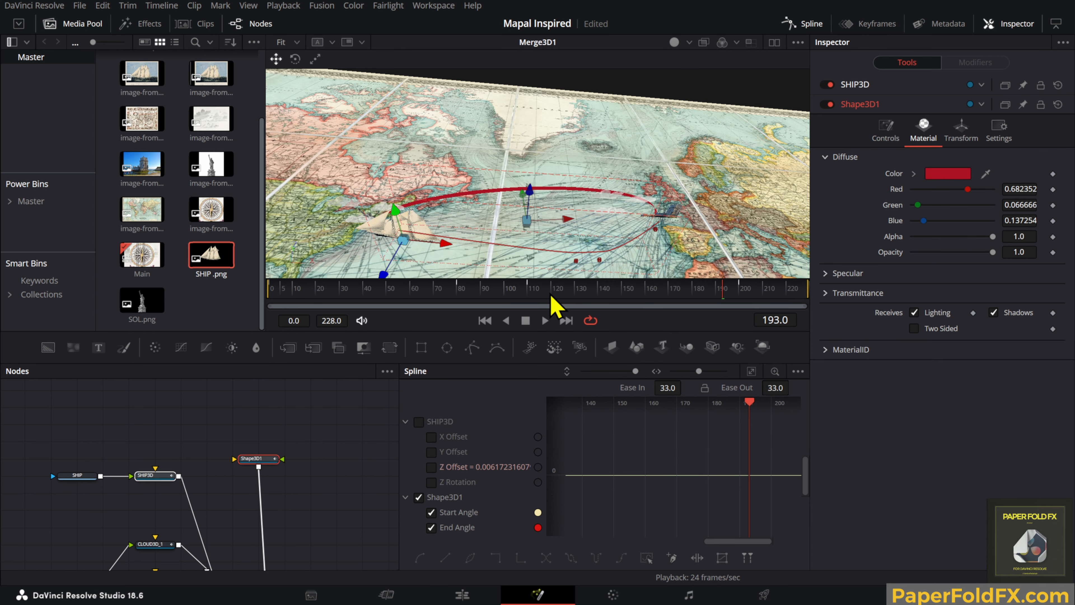
Step: Scrub and play the animation while examining how the red route line follows the ship, up close and across the map
drag(551, 297, 733, 291)
scroll(727, 264, down, 5)
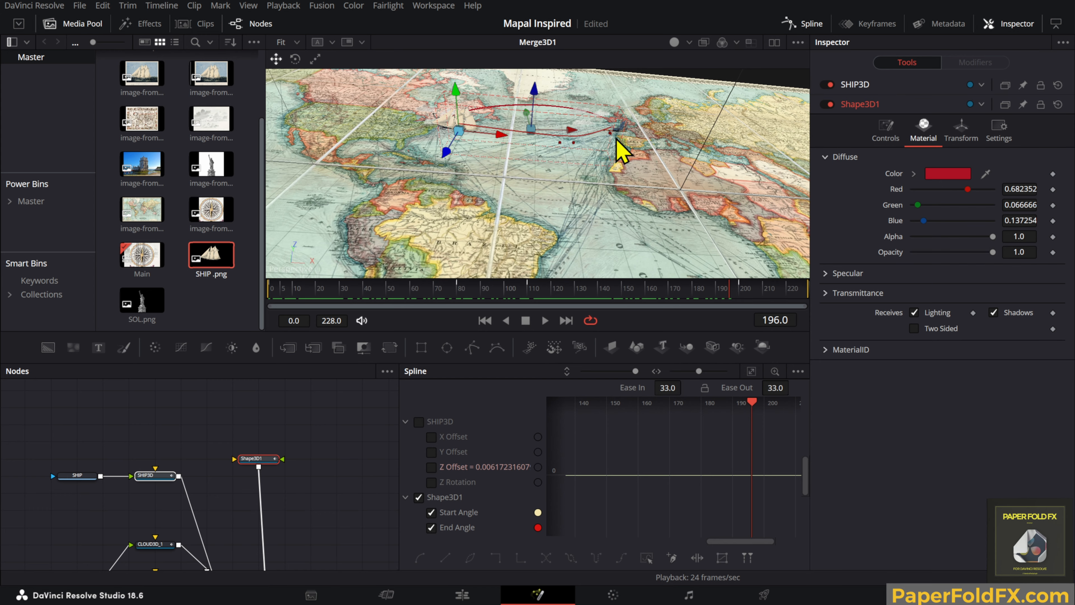
scroll(470, 131, up, 5)
drag(472, 135, 527, 197)
scroll(495, 161, down, 3)
drag(495, 161, 508, 208)
scroll(486, 202, up, 3)
key(space)
key(space)
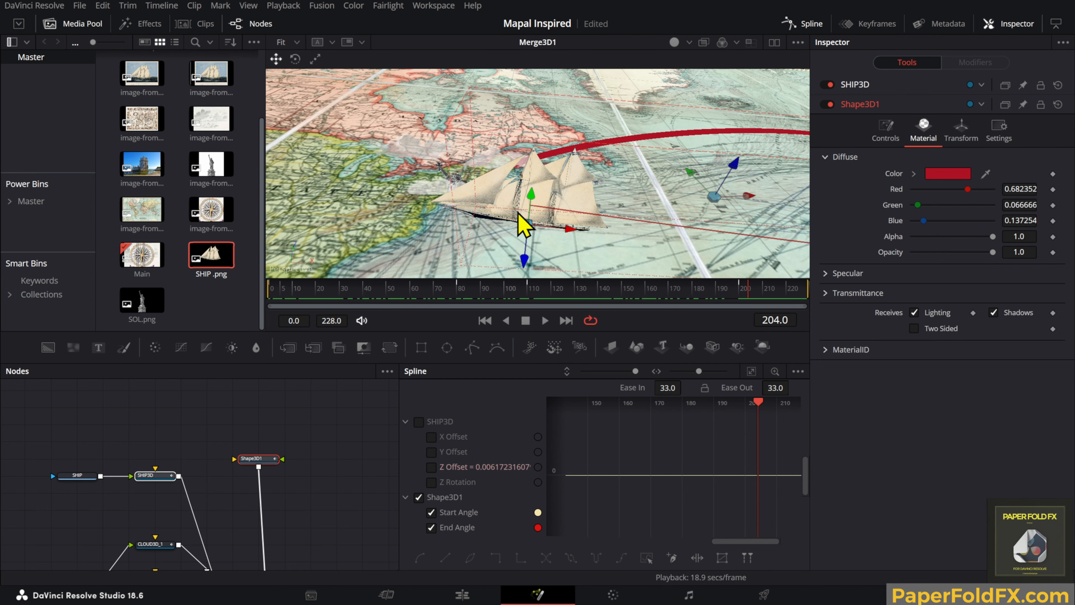
scroll(553, 213, down, 5)
mouse_move(619, 183)
mouse_down()
mouse_move(595, 176)
mouse_move(619, 193)
mouse_up()
Step: Rename the Shape3D1 node as MAPLINE and select it
key(F2)
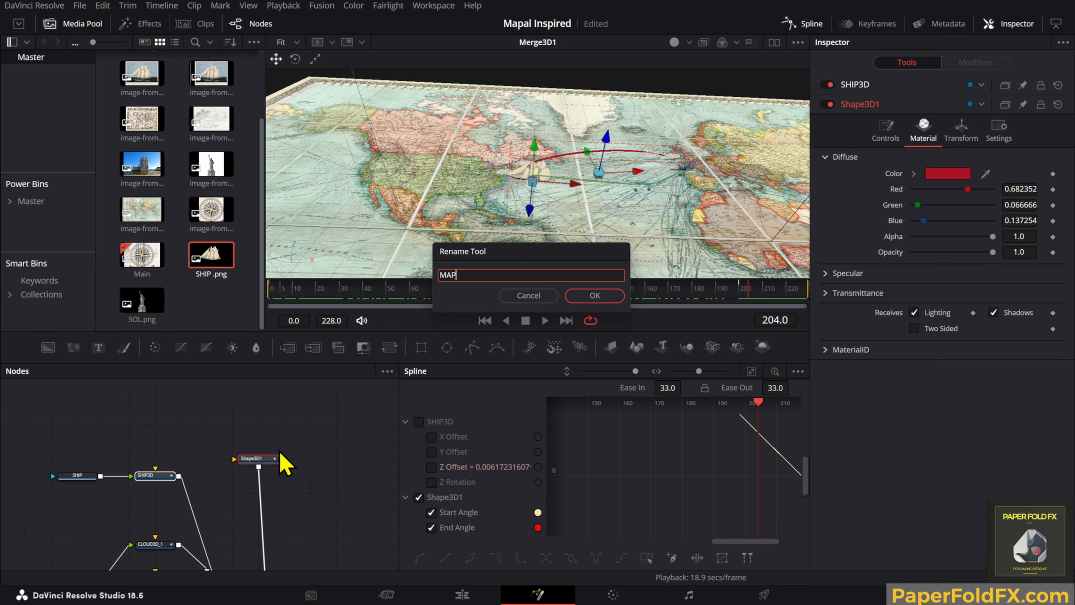
text(MAP LIN)
key(Return)
key(Return)
click(259, 460)
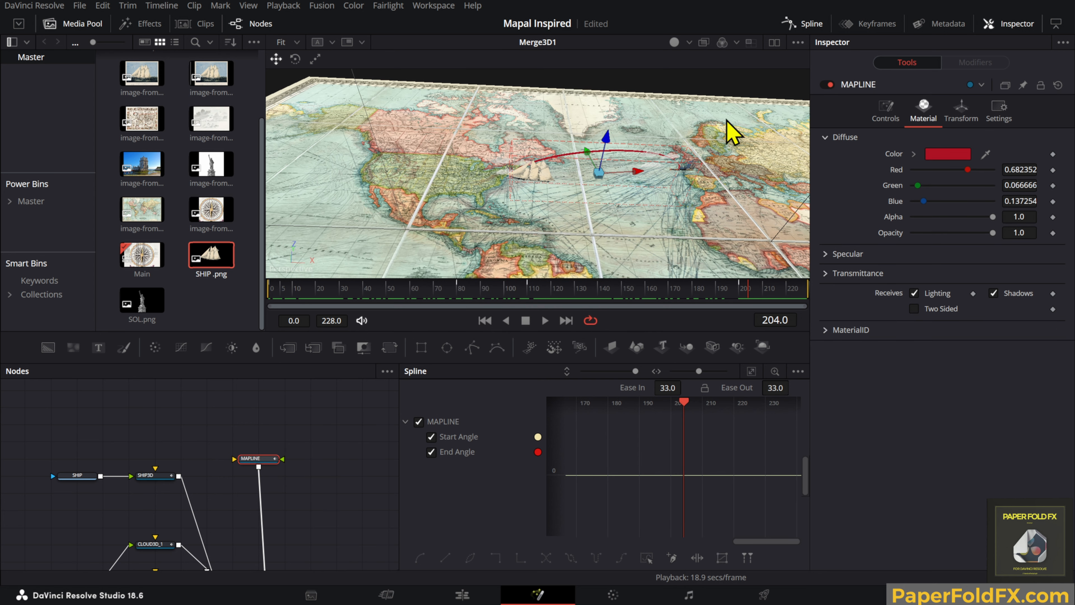
Step: Add a Camera 3D node in an empty area above the renderer node and open its transform settings
drag(712, 160, 666, 192)
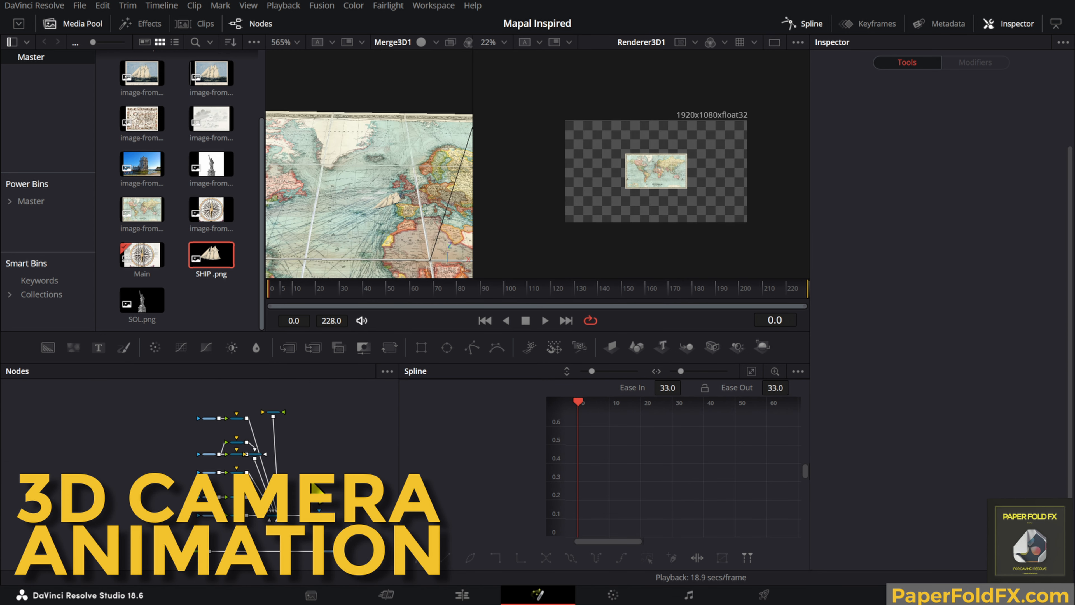
scroll(317, 490, up, 3)
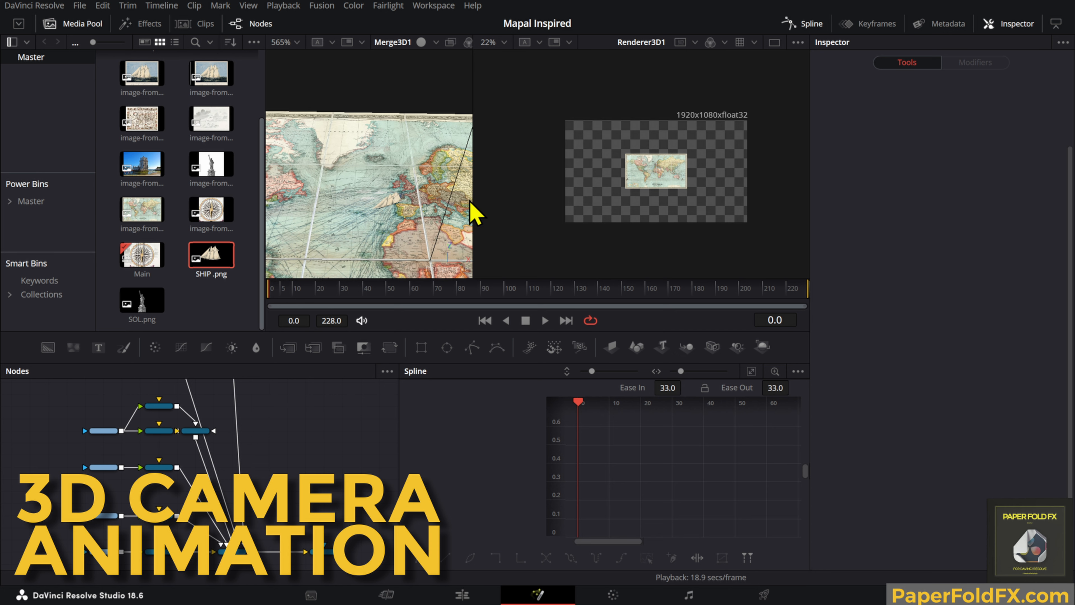
scroll(475, 214, down, 2)
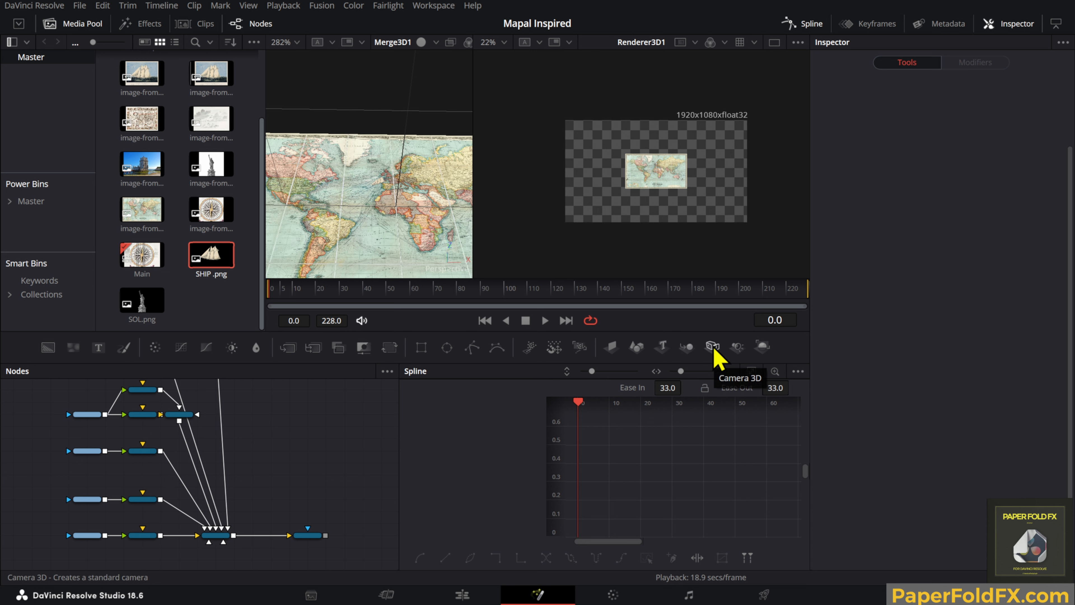
drag(715, 349, 308, 414)
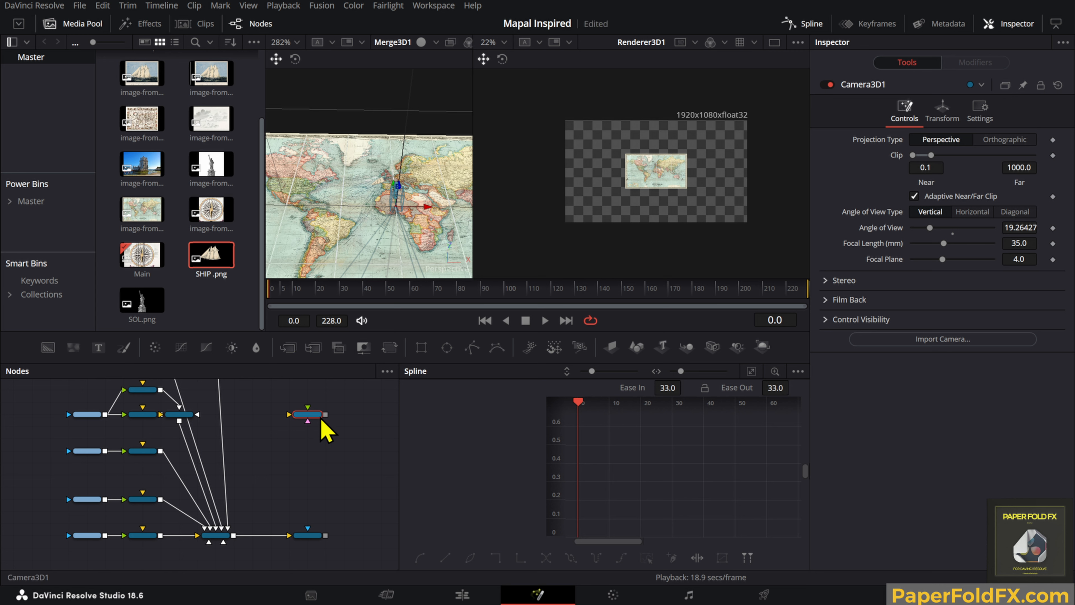
click(947, 119)
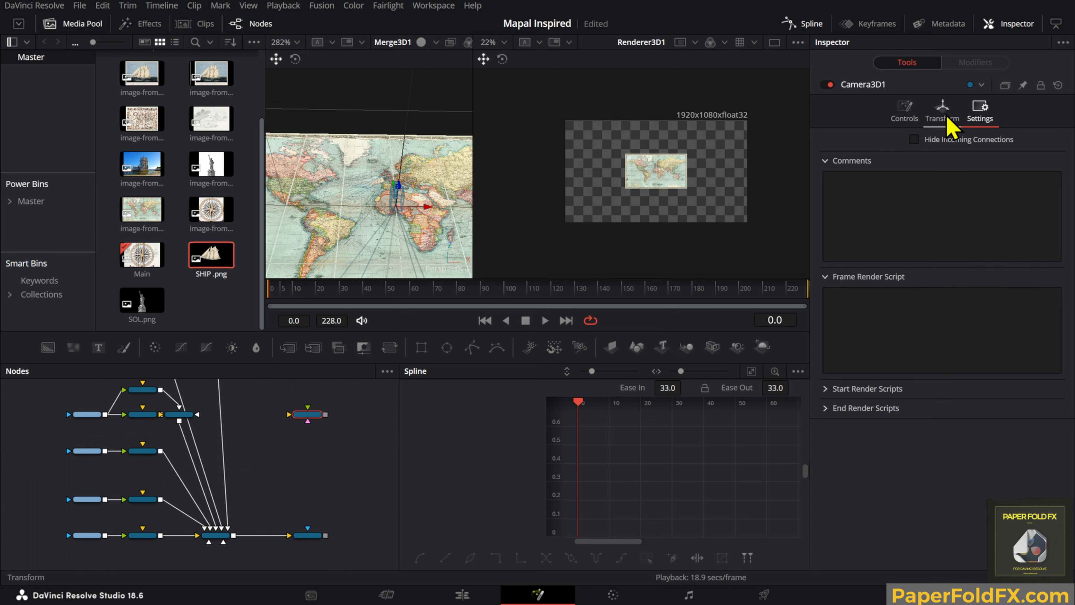
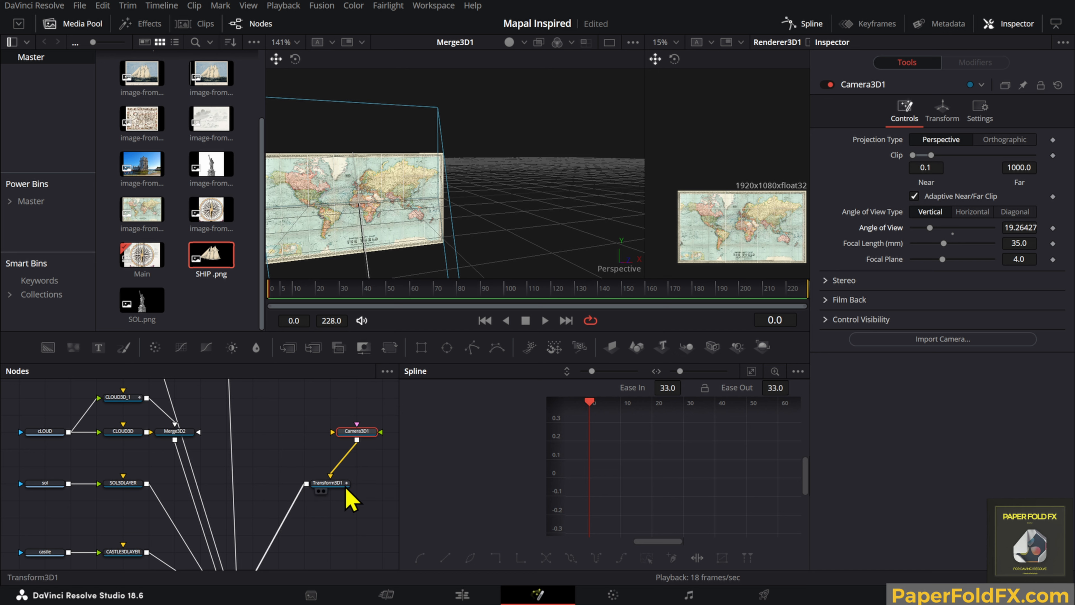
Step: Set keyframes for Camera3D1's X, Y and Z translation at frame 0
click(335, 483)
click(357, 431)
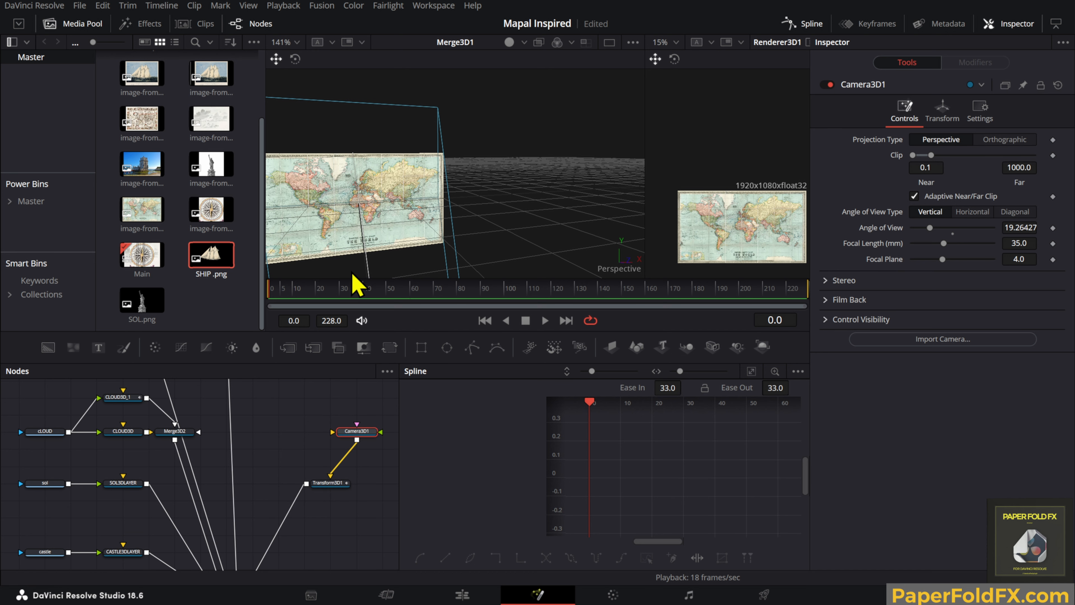
click(942, 111)
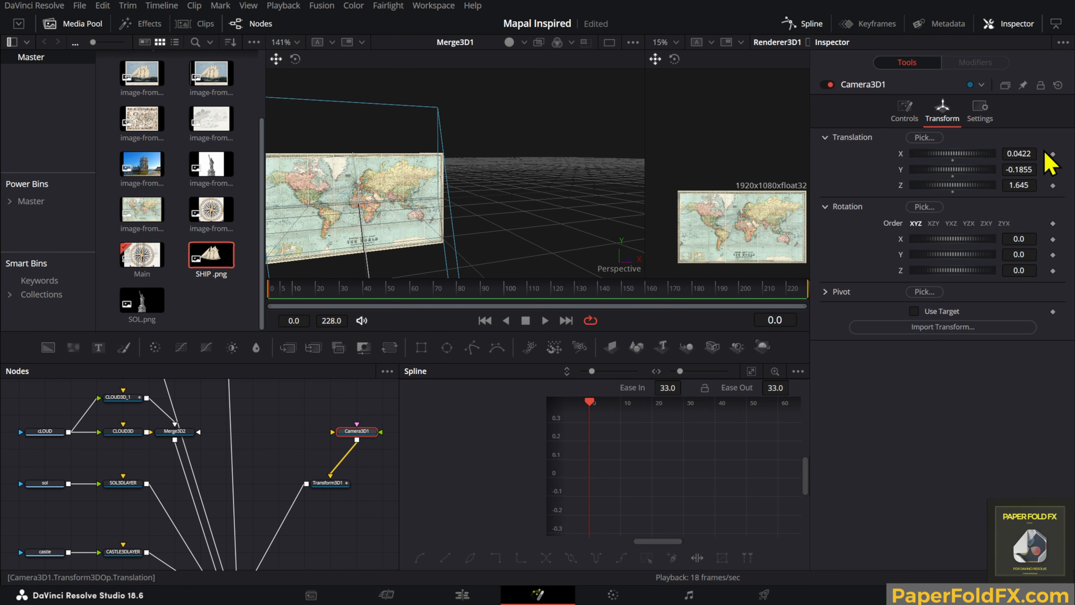
click(1053, 185)
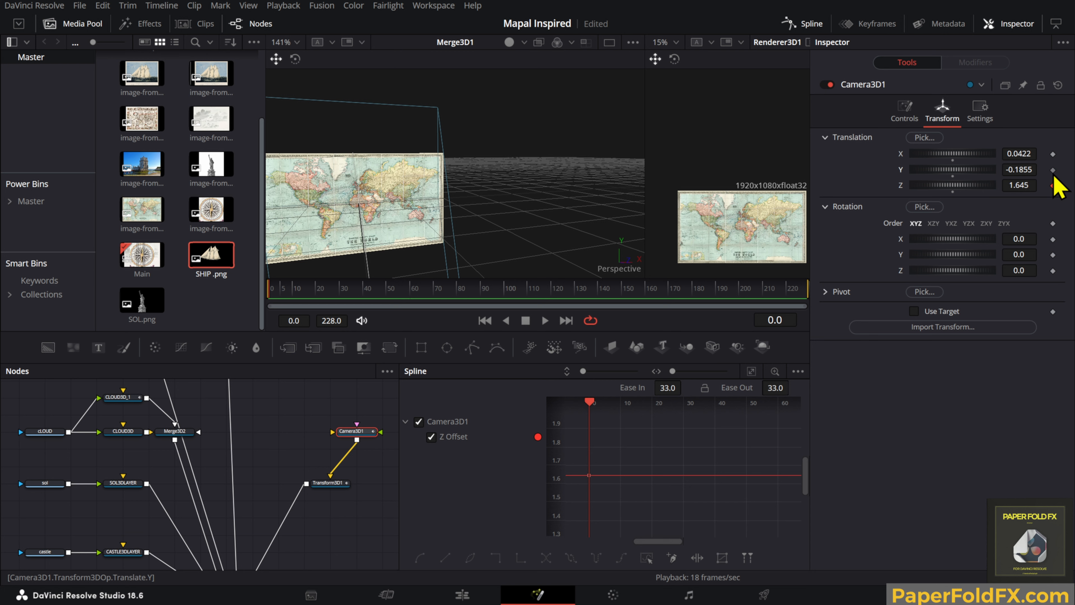
click(1052, 169)
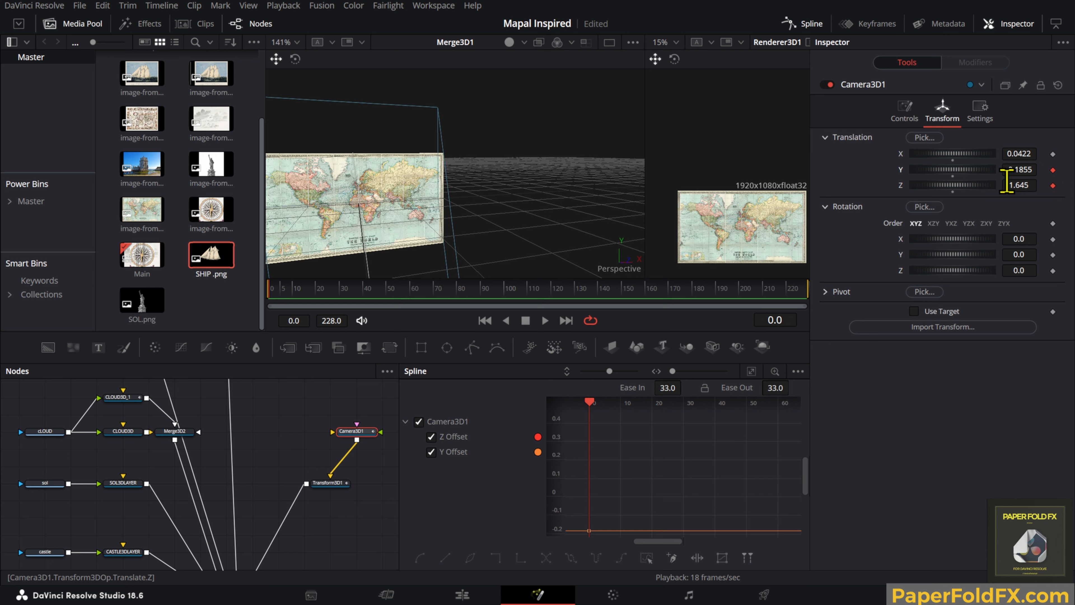
click(1052, 154)
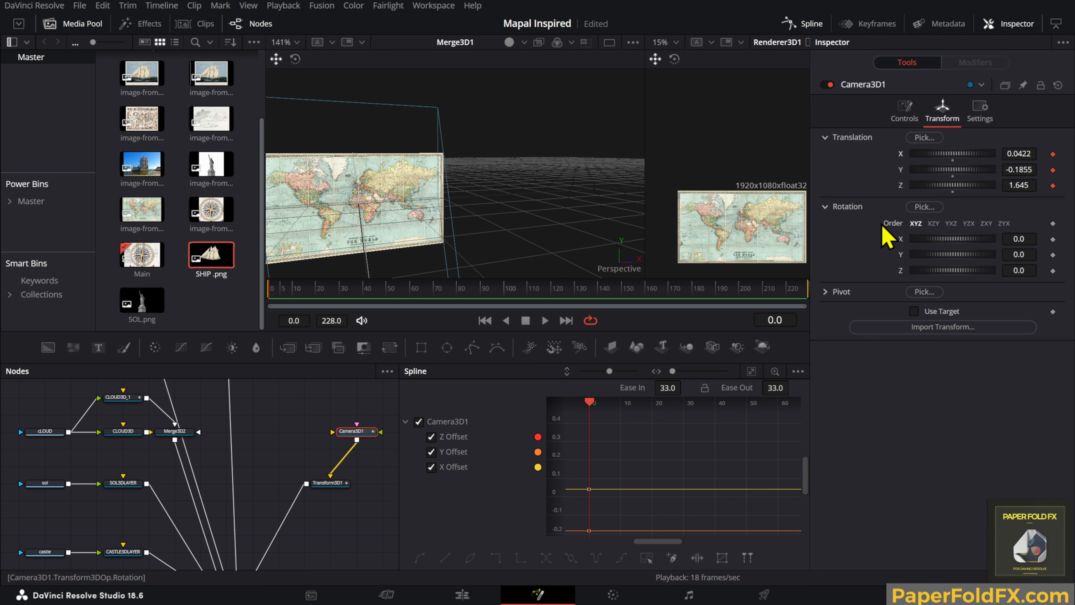
Step: Set Camera3D1's Z translation to 0.271 at frame 30
drag(283, 296, 341, 304)
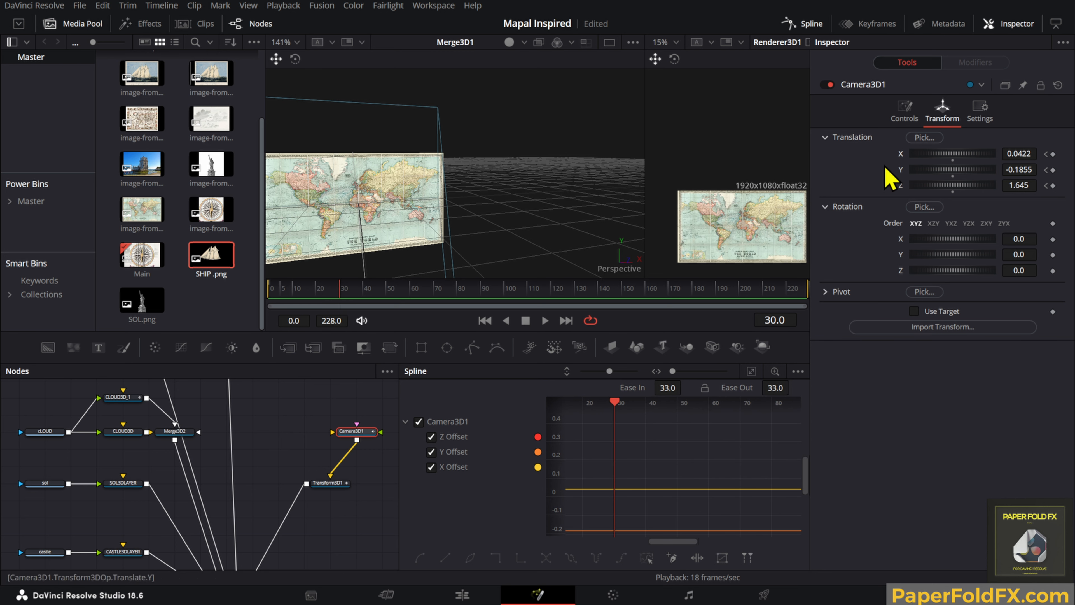
drag(1024, 190, 781, 206)
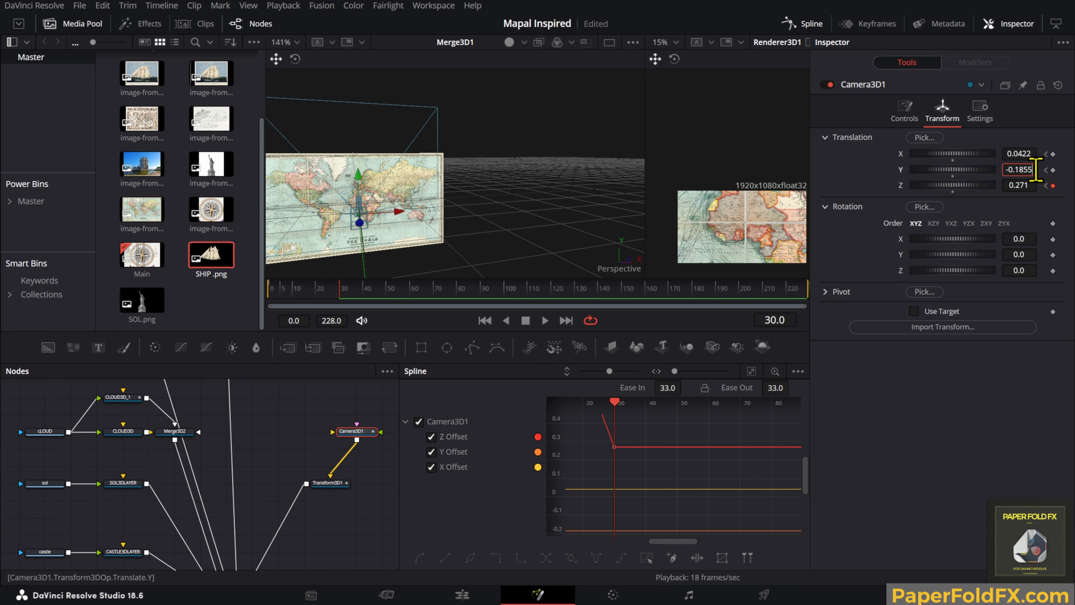
text(0)
key(Return)
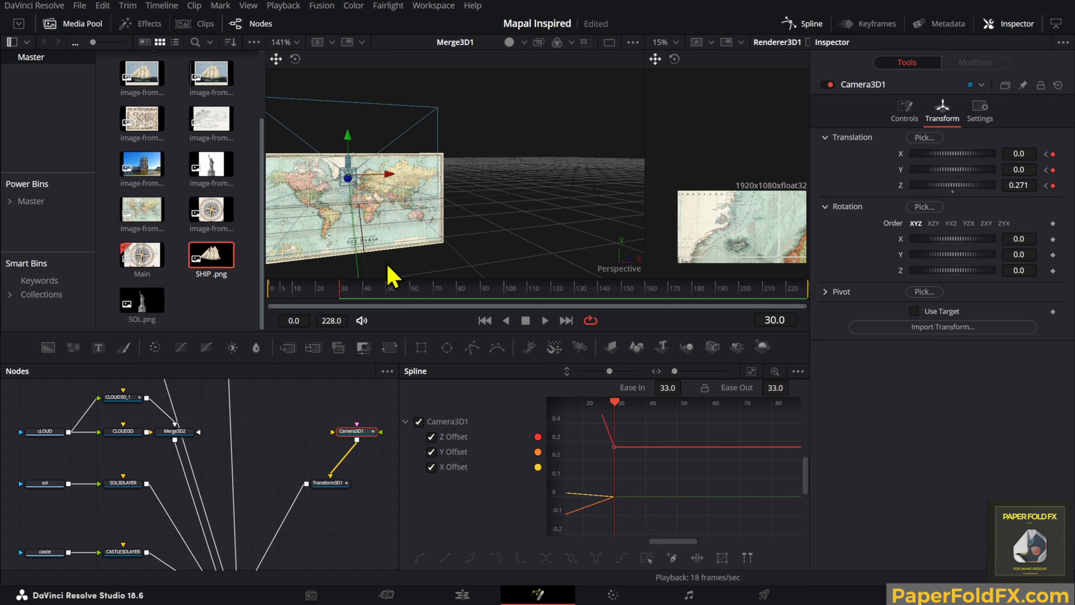
key(ctrl+z)
key(ctrl+z)
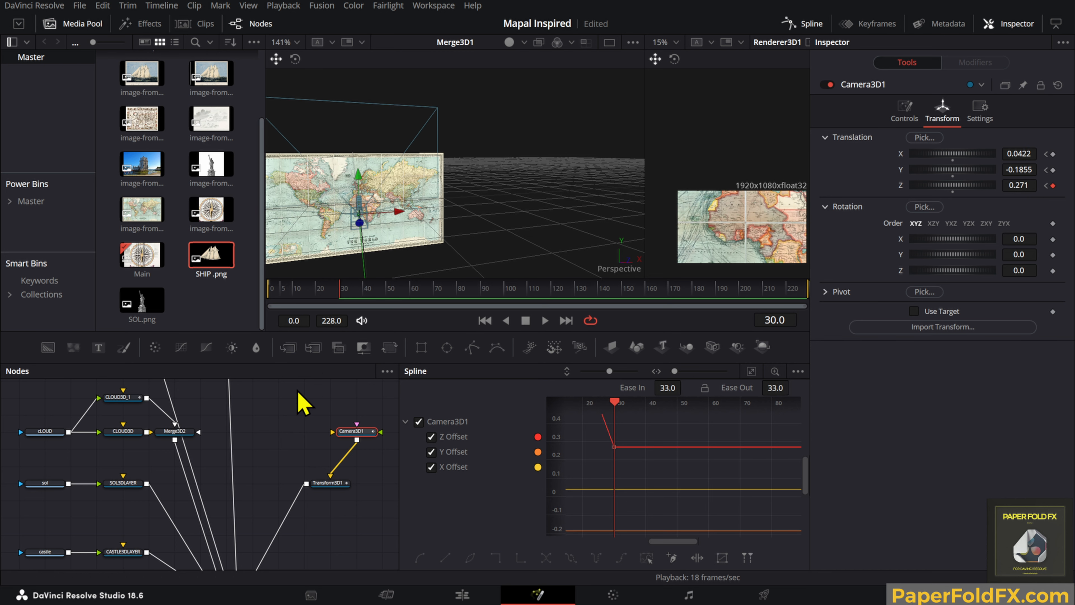
Step: Keyframe Transform3D1's X rotation at 0.0 on frame 0 and 71.5 on frame 30
click(344, 482)
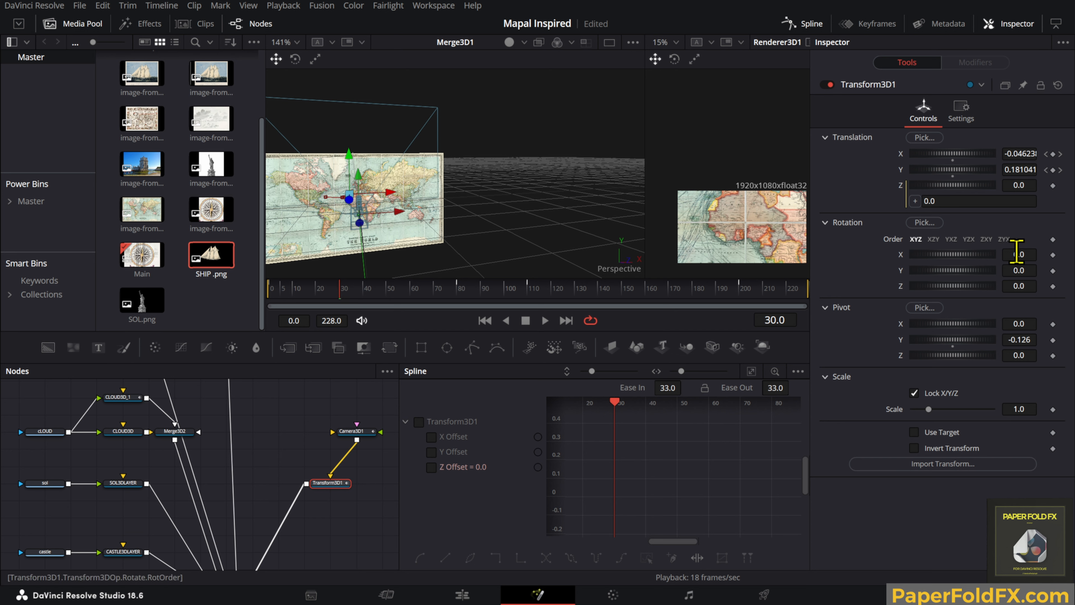
click(1052, 254)
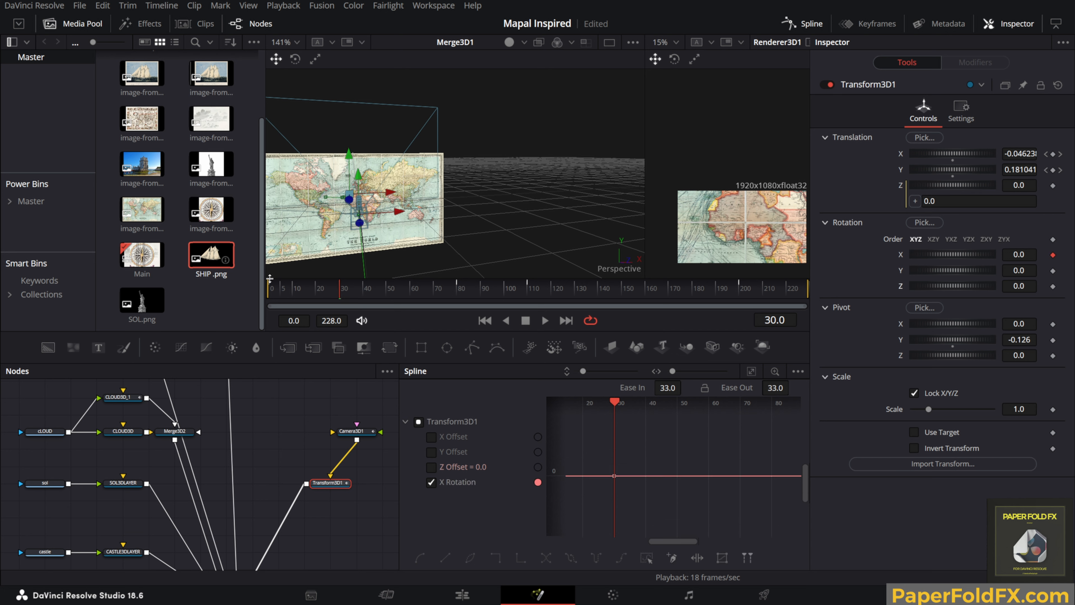
drag(296, 290, 244, 293)
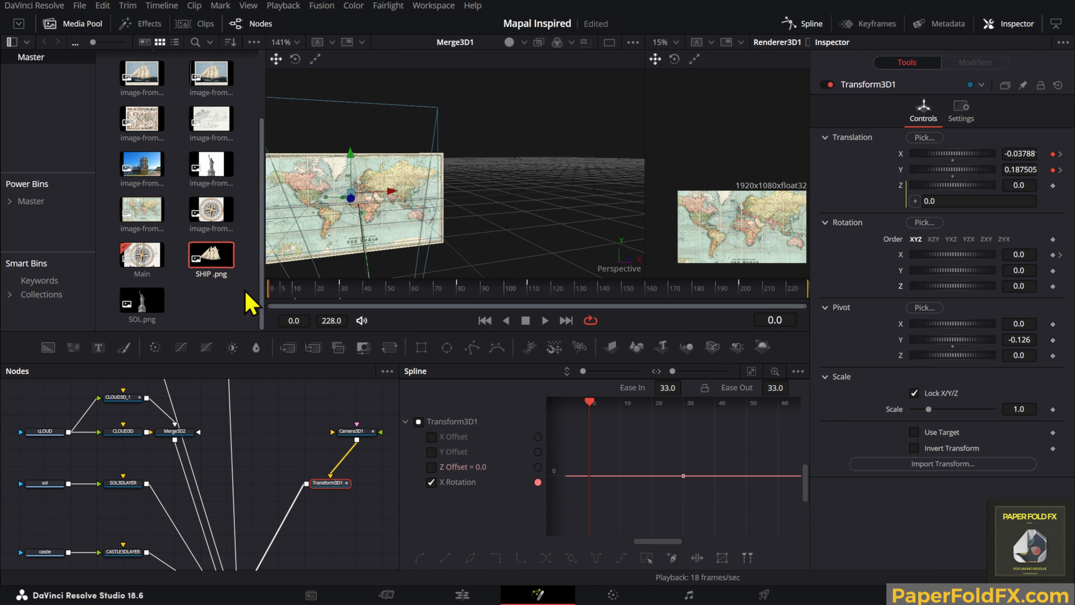
click(1061, 256)
drag(1024, 255, 1056, 255)
Step: Pin Camera3D1's settings and show them together with the settings of Transform3D1
click(357, 431)
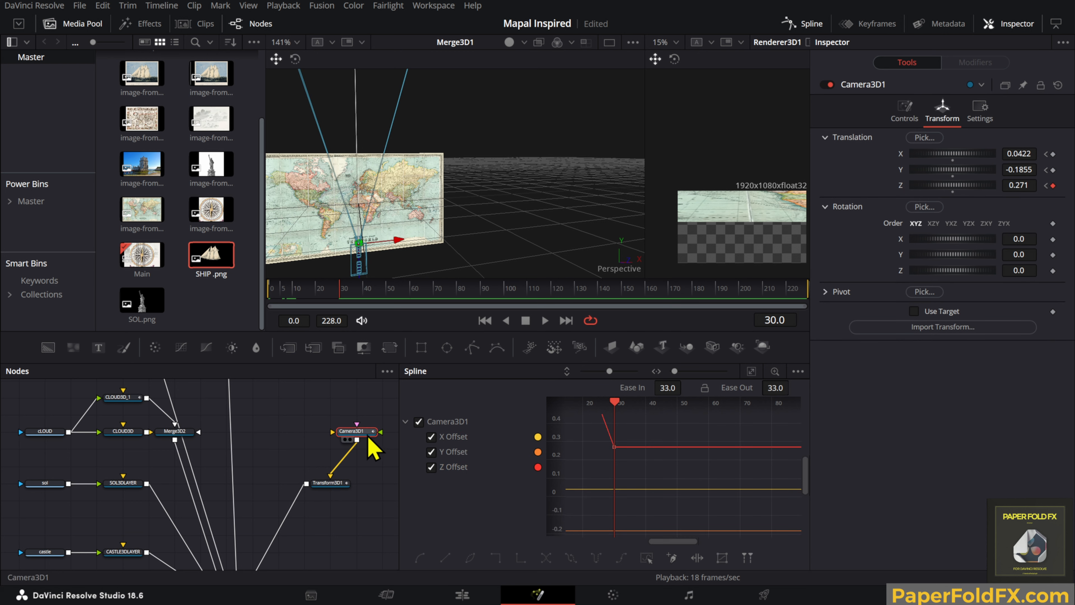
click(1027, 86)
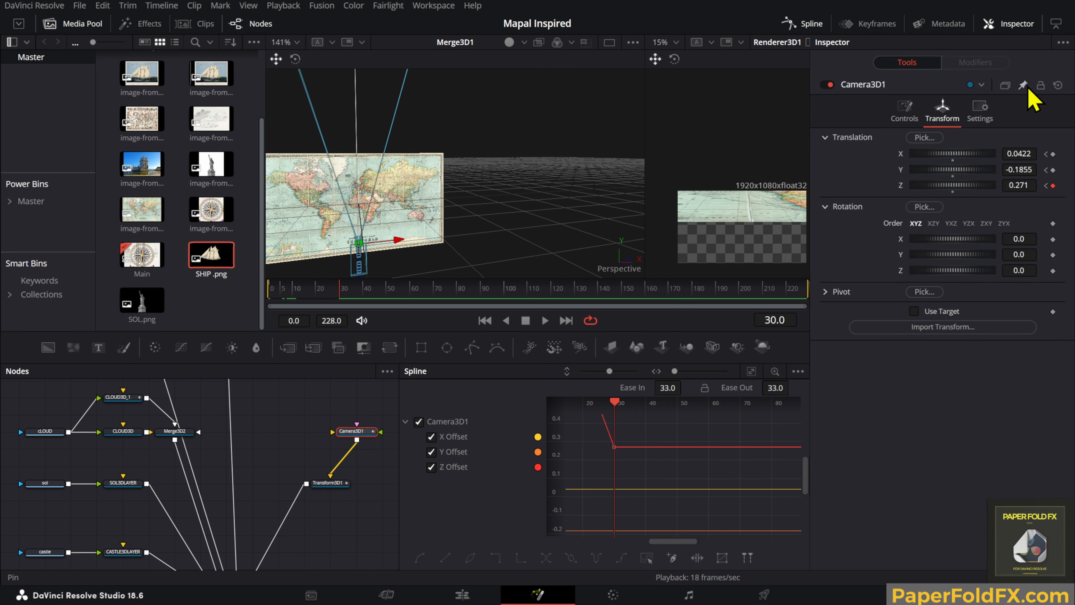
click(338, 485)
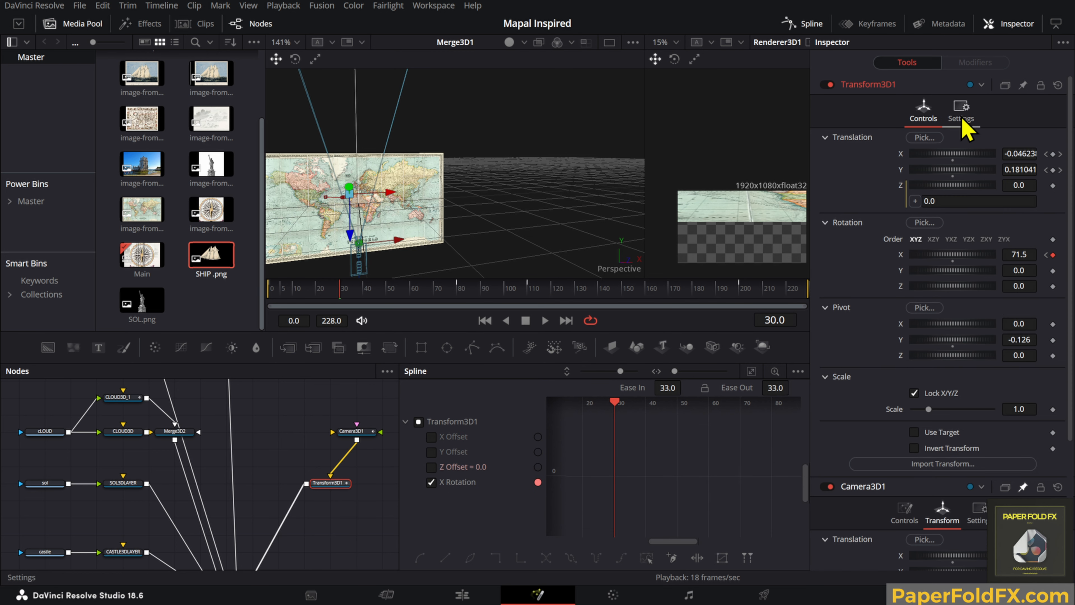
Step: Set Camera3D1's X translation to 0.0 and Y translation to -0.1257 at frame 30
scroll(1011, 102, down, 3)
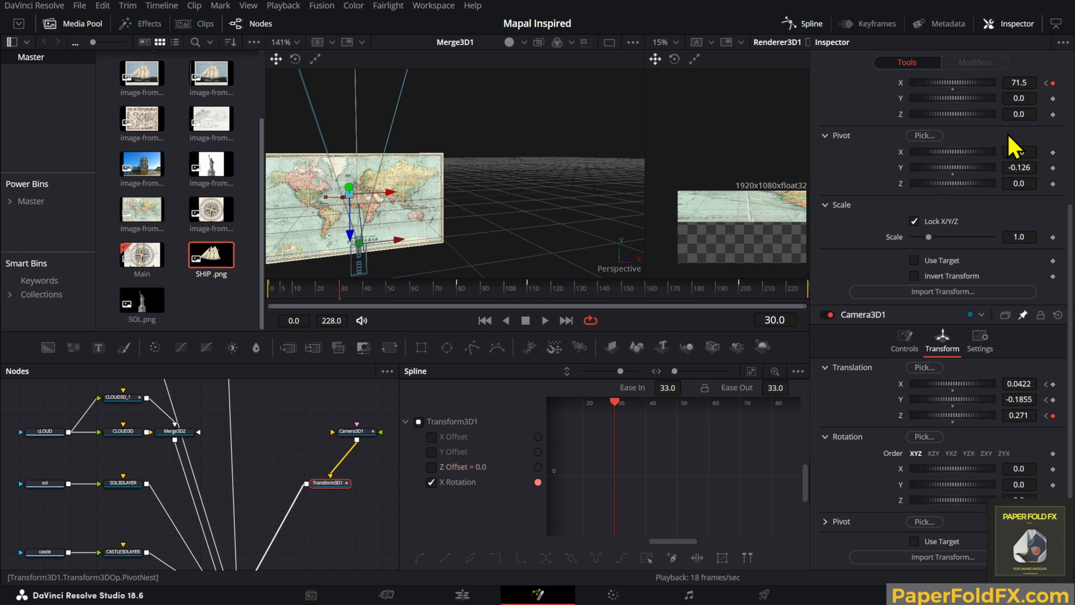
scroll(931, 307, up, 3)
scroll(936, 313, down, 5)
scroll(937, 254, down, 1)
scroll(931, 312, up, 3)
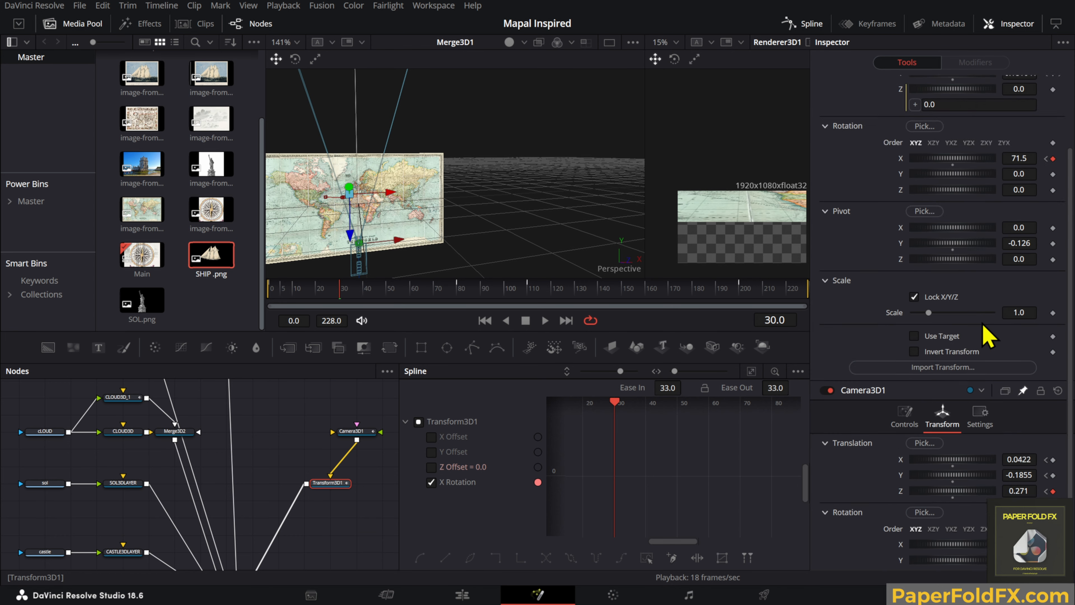
scroll(989, 423, down, 3)
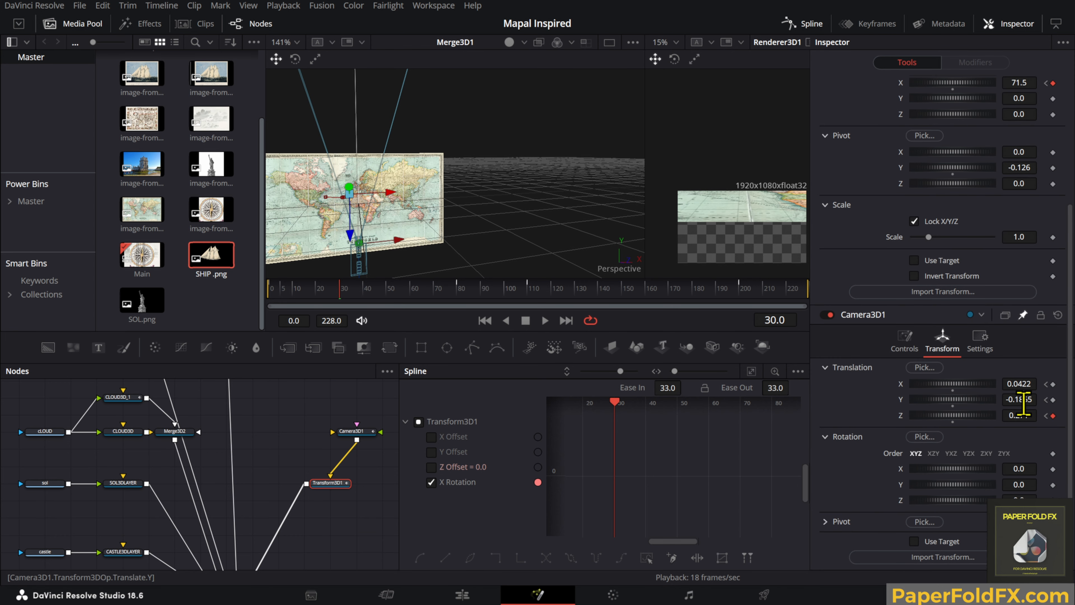
mouse_move(1019, 399)
mouse_down()
mouse_move(1067, 399)
mouse_move(1026, 406)
mouse_move(1019, 385)
mouse_up()
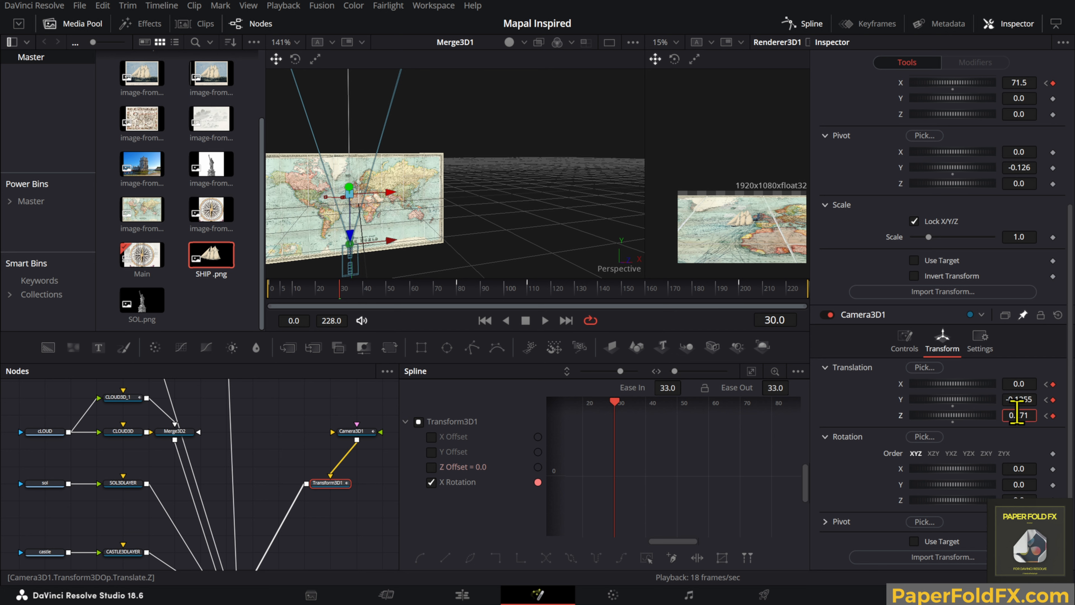
drag(1024, 399, 1027, 399)
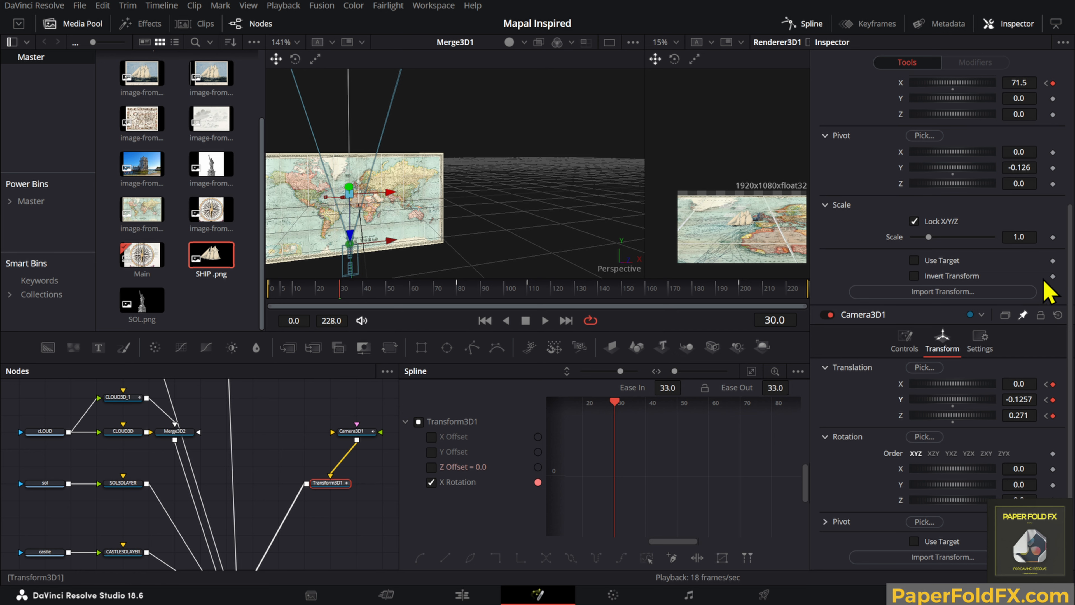
Step: At frame 30, set Transform3D1's X rotation to 76.07 and Camera3D1's translation to Y -0.1183 and Z 0.215
scroll(1050, 318, up, 5)
mouse_move(1031, 253)
mouse_down()
mouse_move(1010, 256)
mouse_move(1017, 269)
mouse_up()
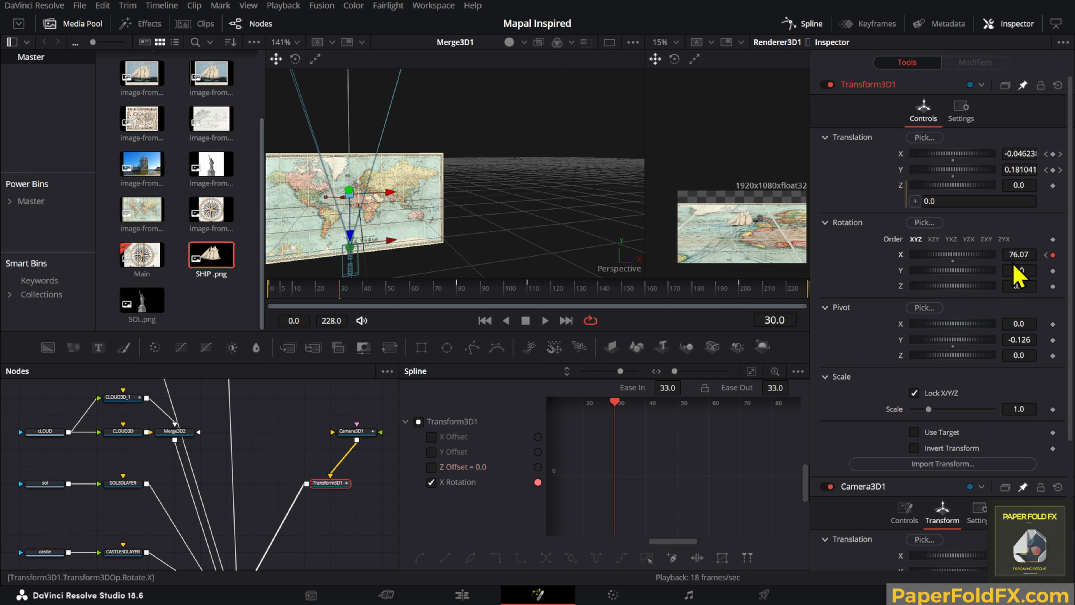
scroll(1037, 492, down, 4)
scroll(1033, 486, down, 1)
drag(1031, 419, 1028, 419)
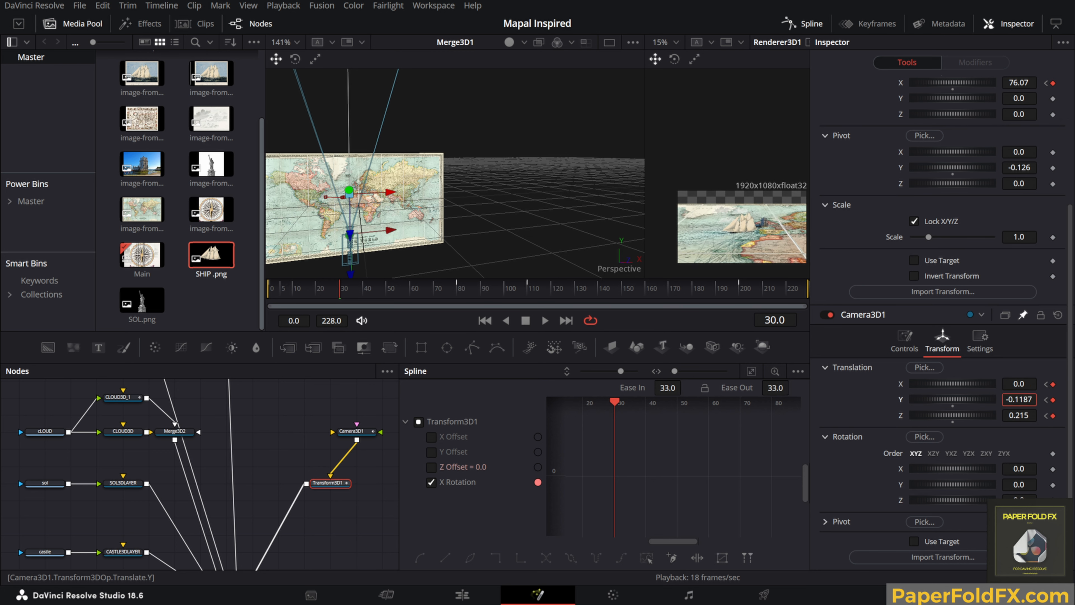
Step: Play the animation from frame 0 to check how the camera zooms in and tilts toward the ship
scroll(1049, 190, up, 7)
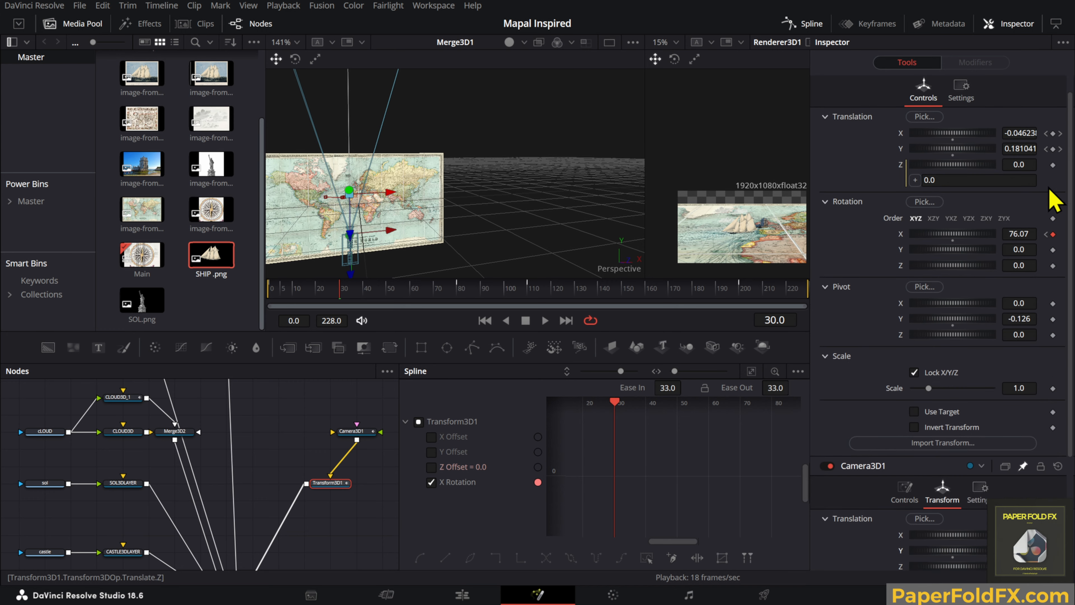
drag(334, 292, 285, 291)
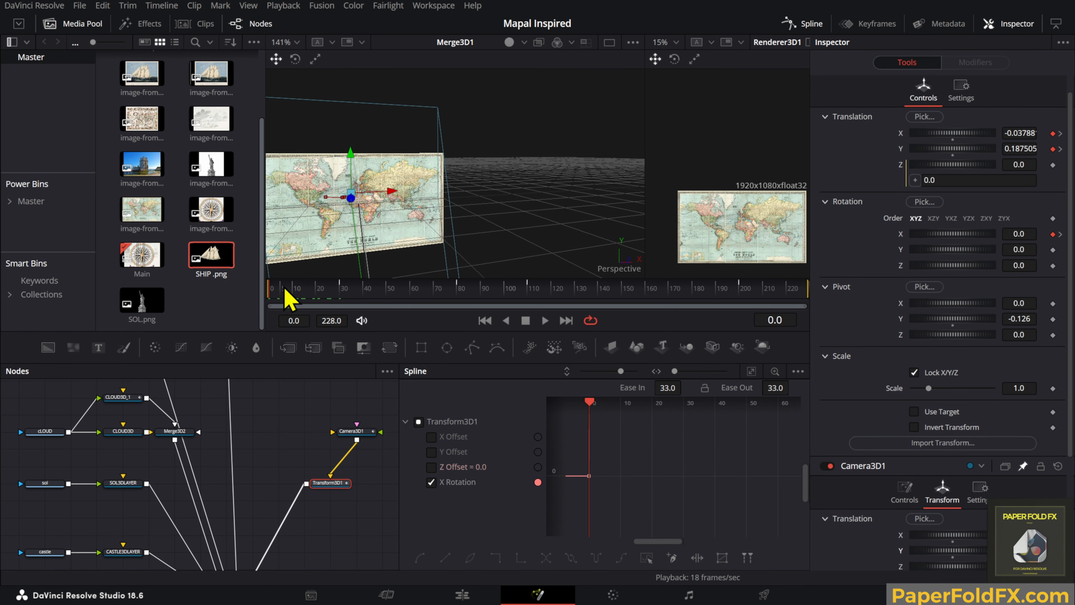
key(space)
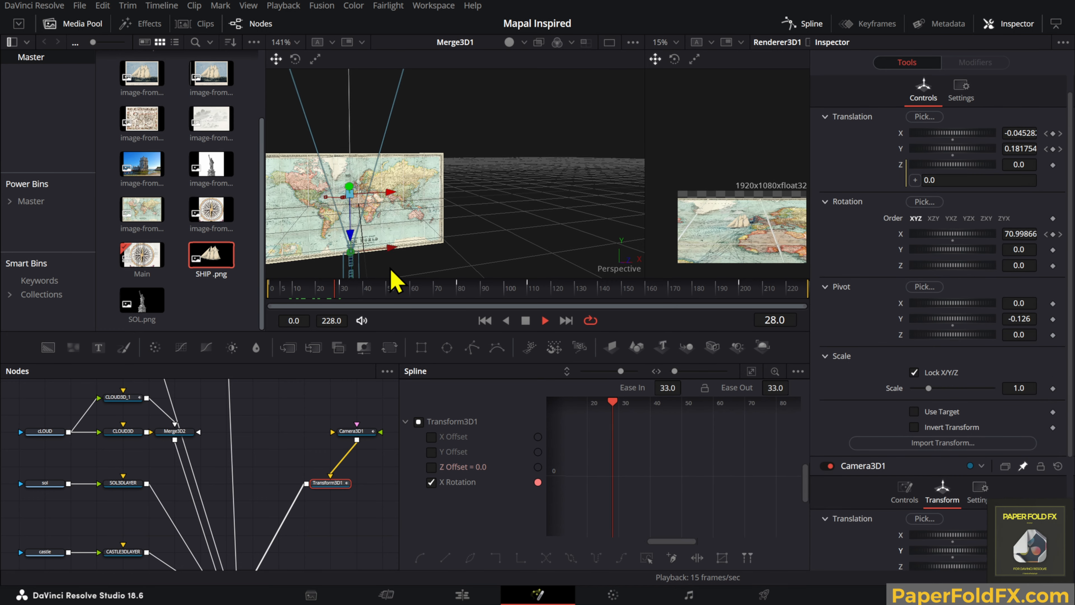
key(space)
Step: Add a keyframe for Transform3D1's Z rotation at frame 30
mouse_move(339, 298)
mouse_down()
mouse_move(382, 300)
mouse_move(343, 299)
mouse_up()
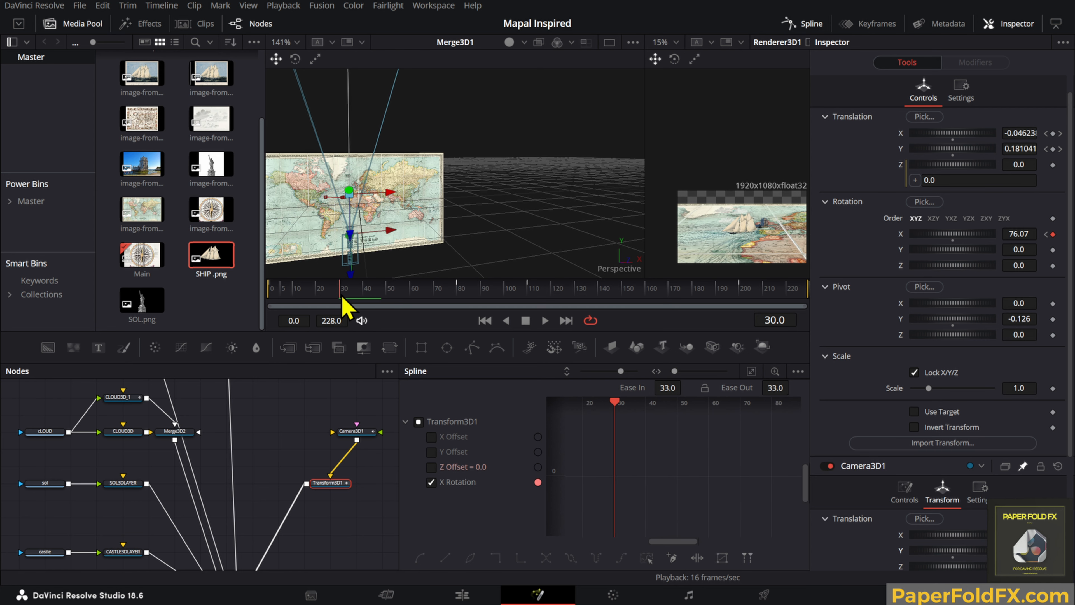
click(1053, 266)
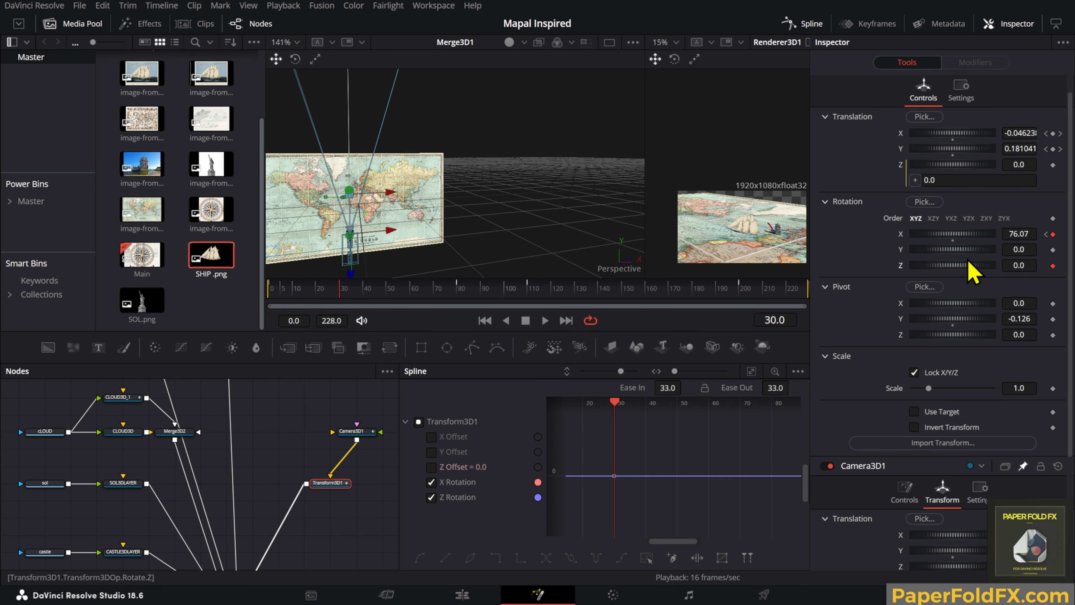
scroll(1045, 360, down, 4)
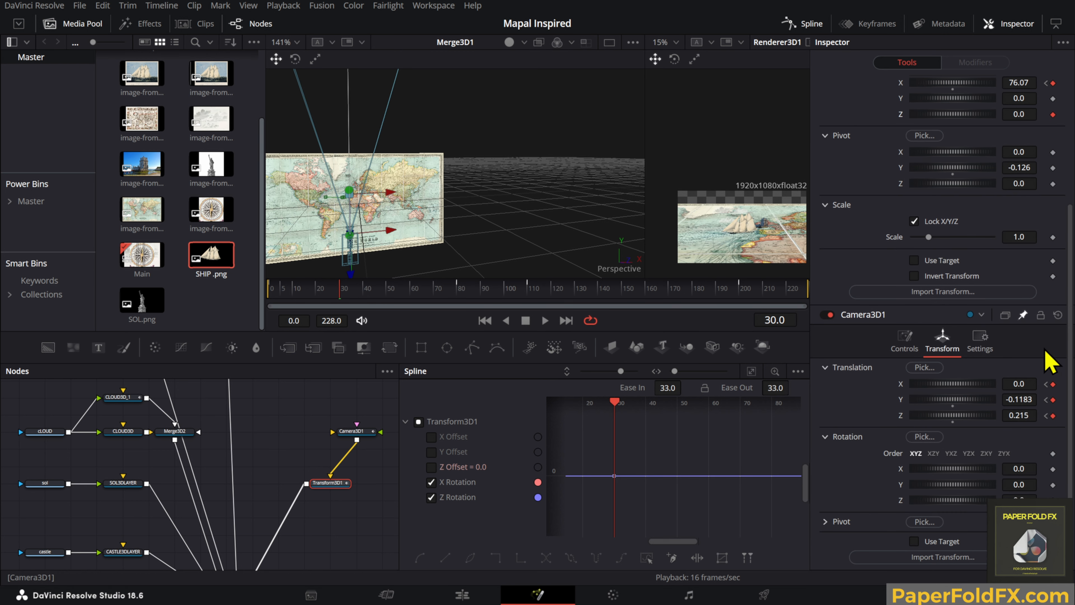
scroll(962, 215, up, 2)
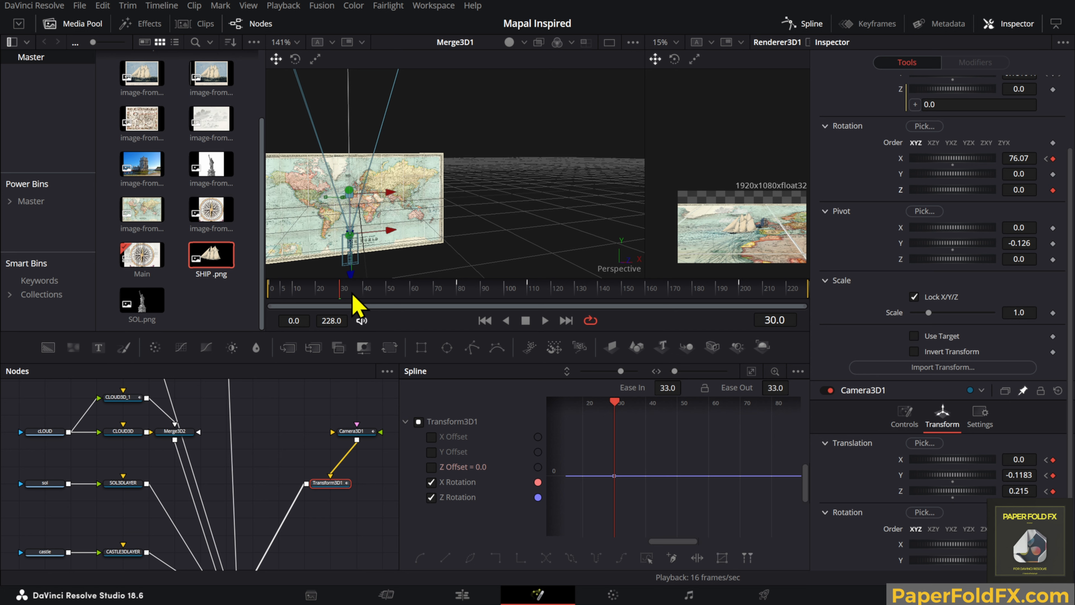
Step: Set Transform3D1's Z rotation to 13.0 at frame 44
mouse_move(353, 302)
mouse_down()
mouse_move(384, 307)
mouse_move(374, 305)
mouse_up()
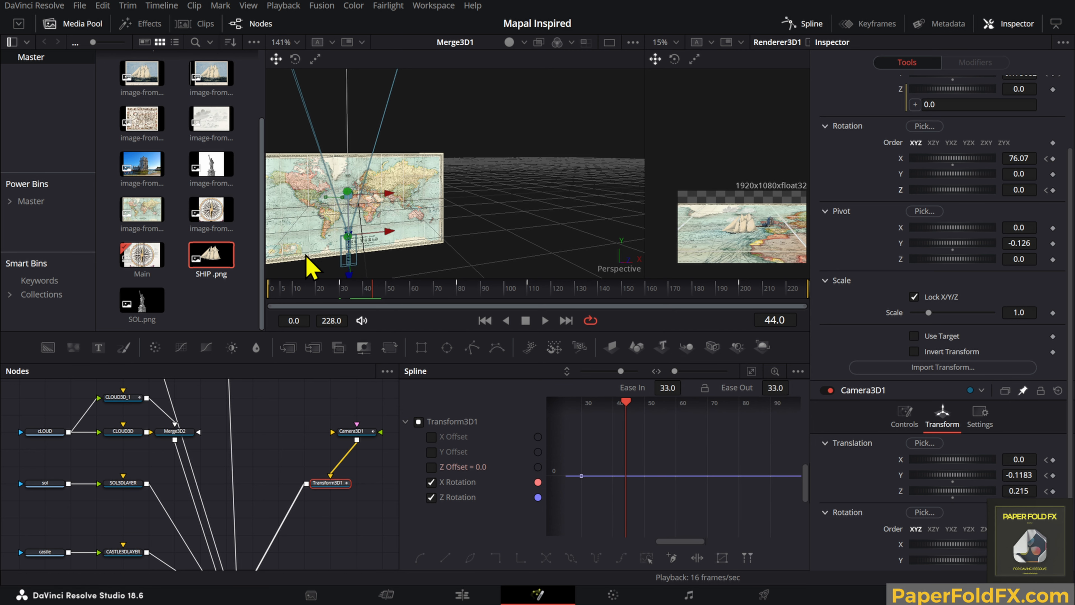
click(1019, 189)
text(8)
key(Return)
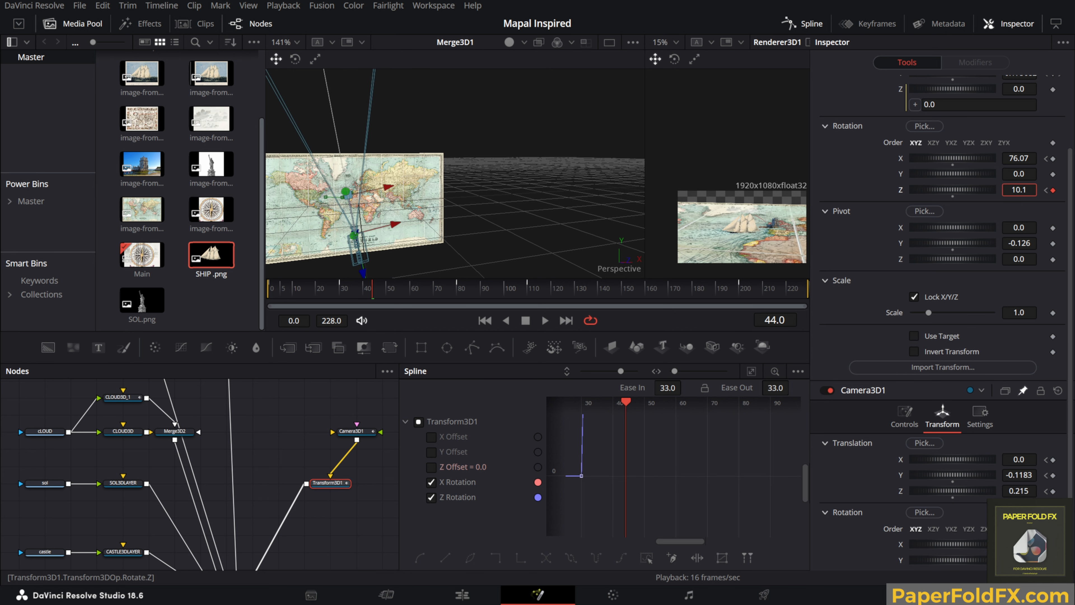
click(366, 303)
mouse_move(366, 303)
mouse_down()
mouse_move(340, 301)
mouse_move(355, 309)
mouse_move(374, 297)
mouse_up()
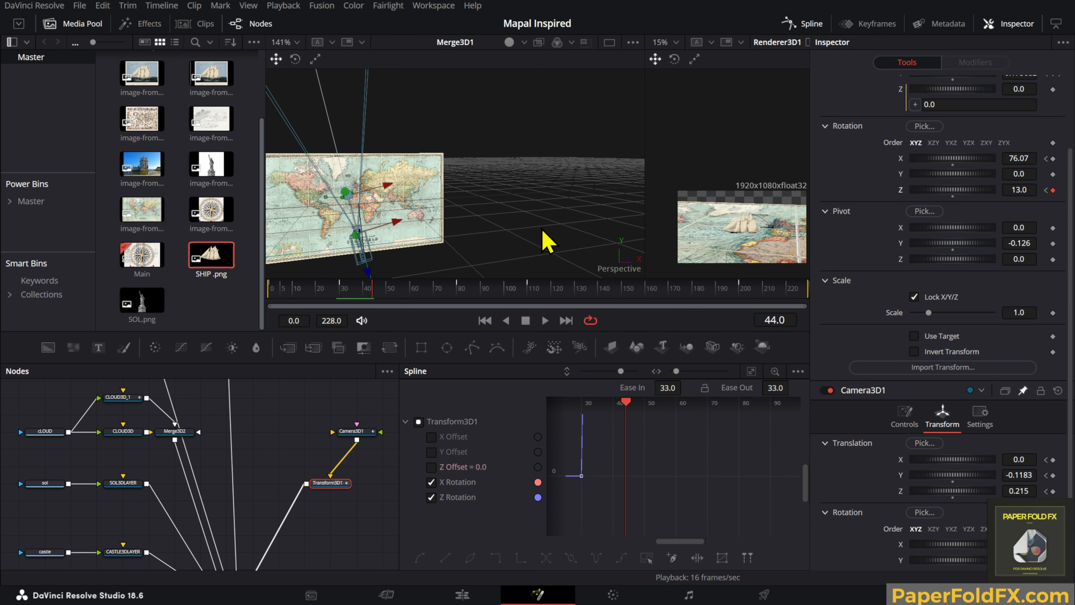
Step: Add frame 44 keyframes for Camera3D1's Y and Z translation and Transform3D1's X rotation
scroll(1039, 444, down, 3)
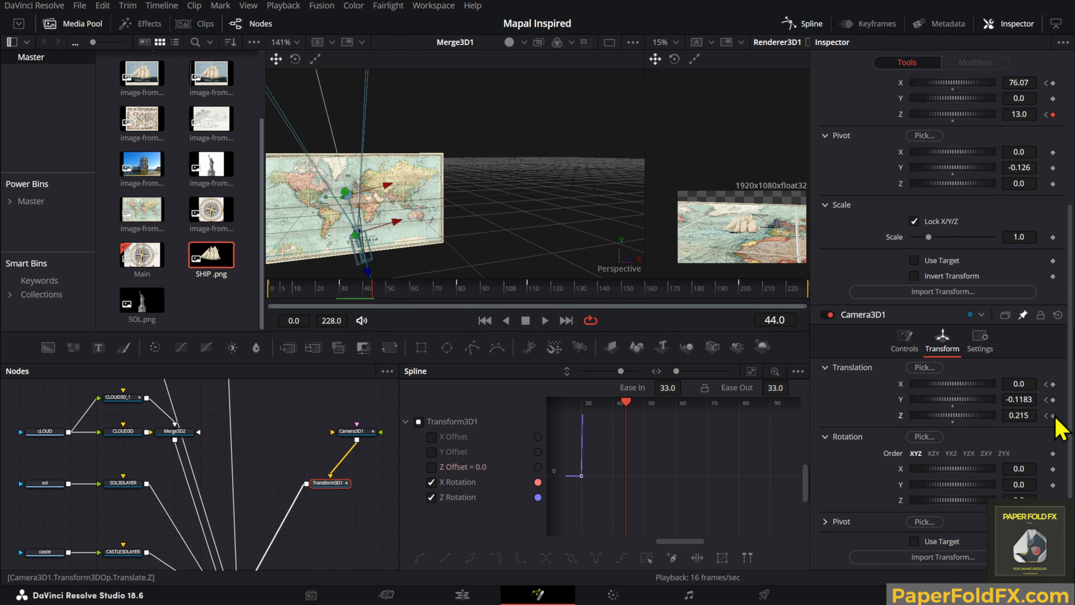
click(1054, 400)
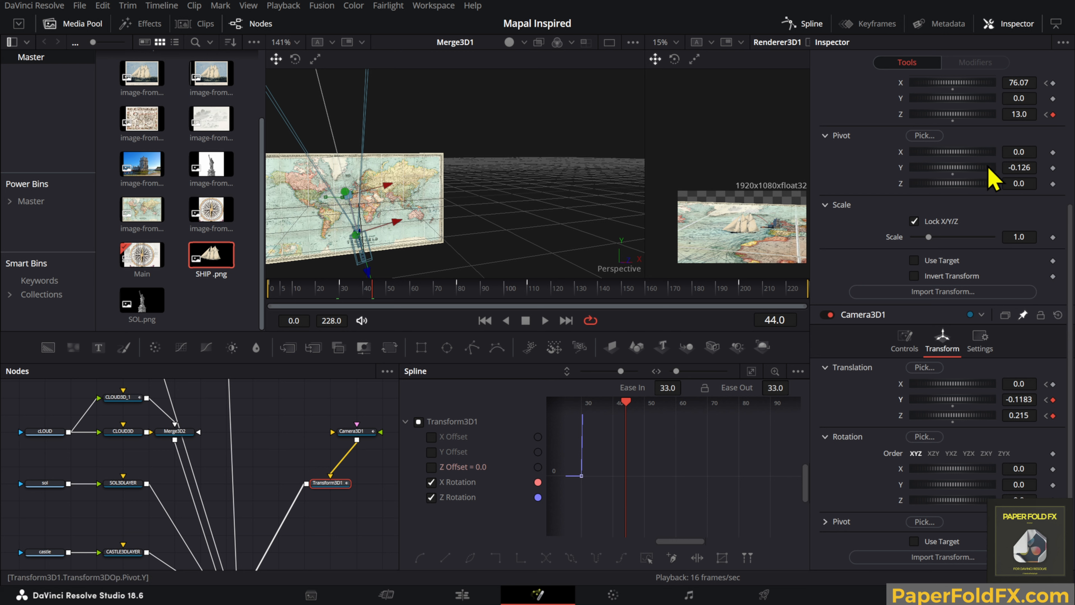
scroll(992, 180, up, 6)
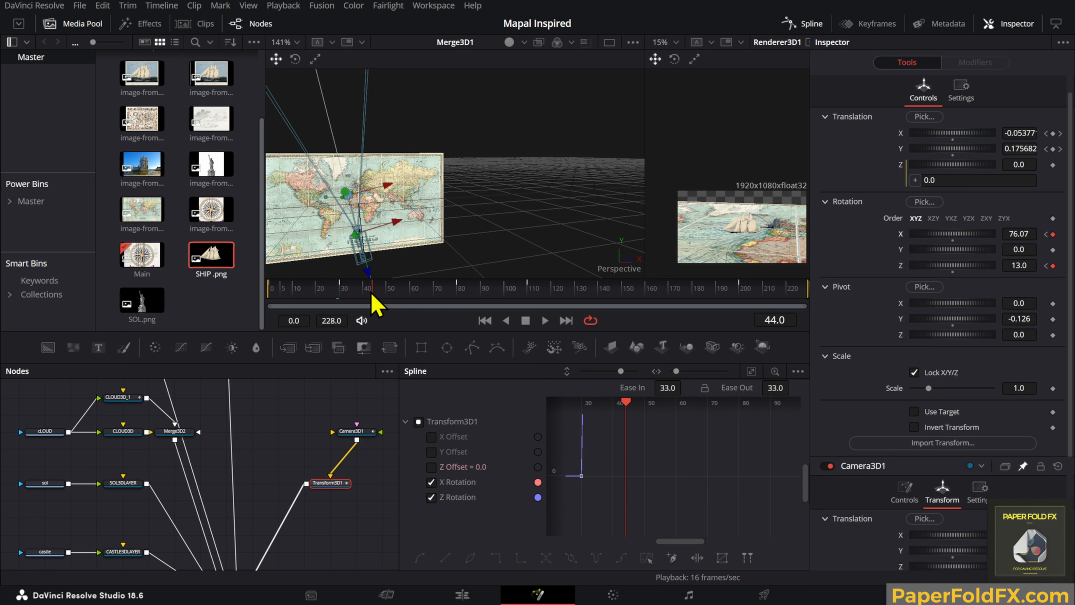
Step: At frame 79, set Transform3D1's rotation to X 81.85 and Z 178.1, and Camera3D1's translation to Y -0.1168 and Z 0.16
click(788, 321)
text(+35)
key(Return)
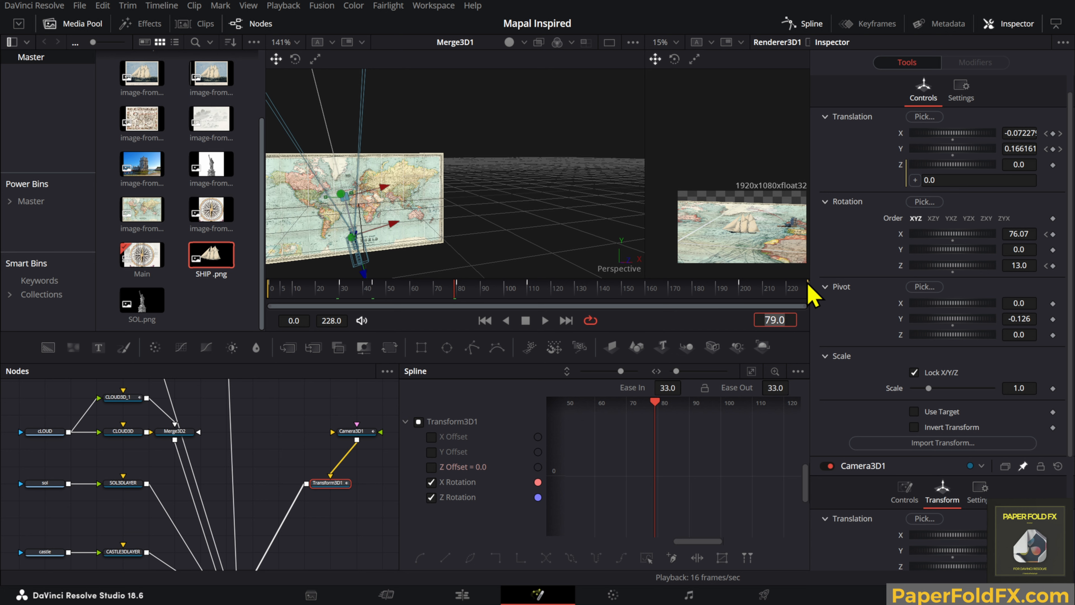
drag(1020, 263, 1025, 233)
scroll(1015, 406, down, 4)
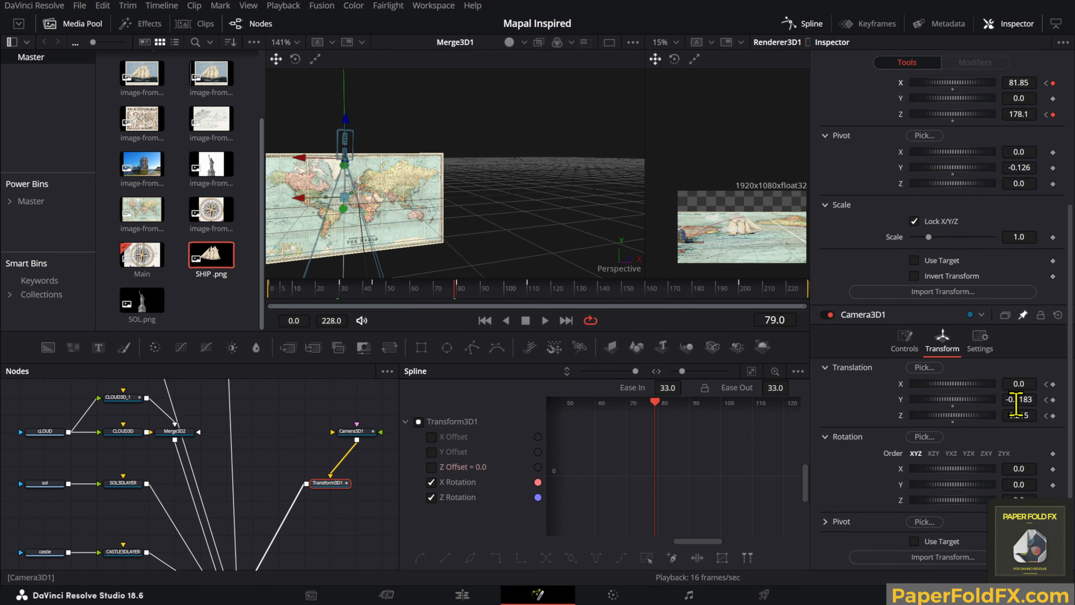
mouse_move(1016, 404)
mouse_down()
mouse_move(1030, 406)
mouse_move(1011, 414)
mouse_up()
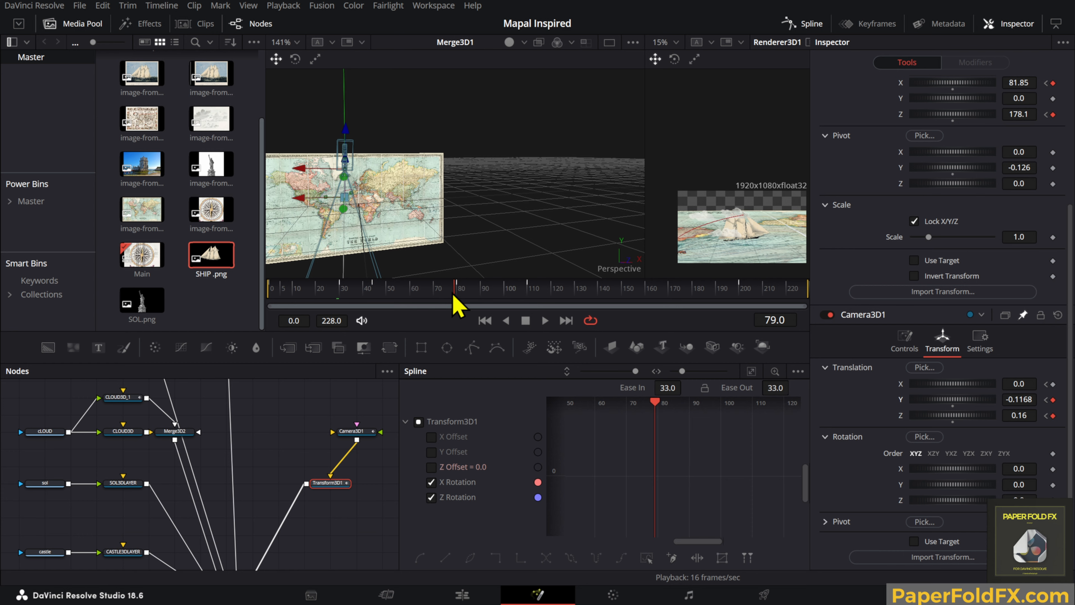
Step: At frame 98, set Transform3D1's Z rotation to 188.22
drag(455, 305, 493, 302)
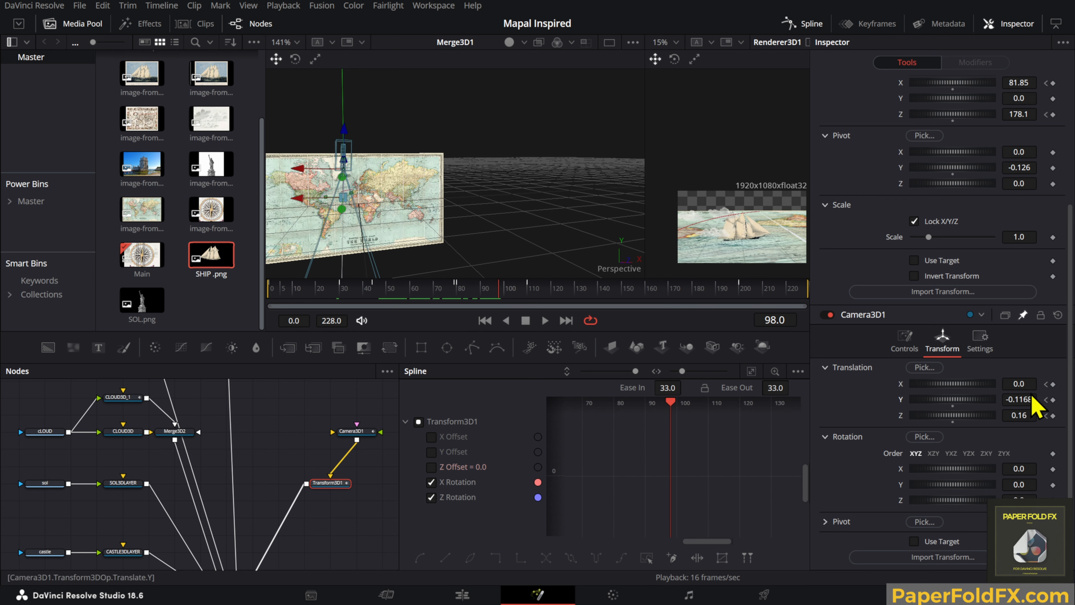
scroll(1018, 169, up, 2)
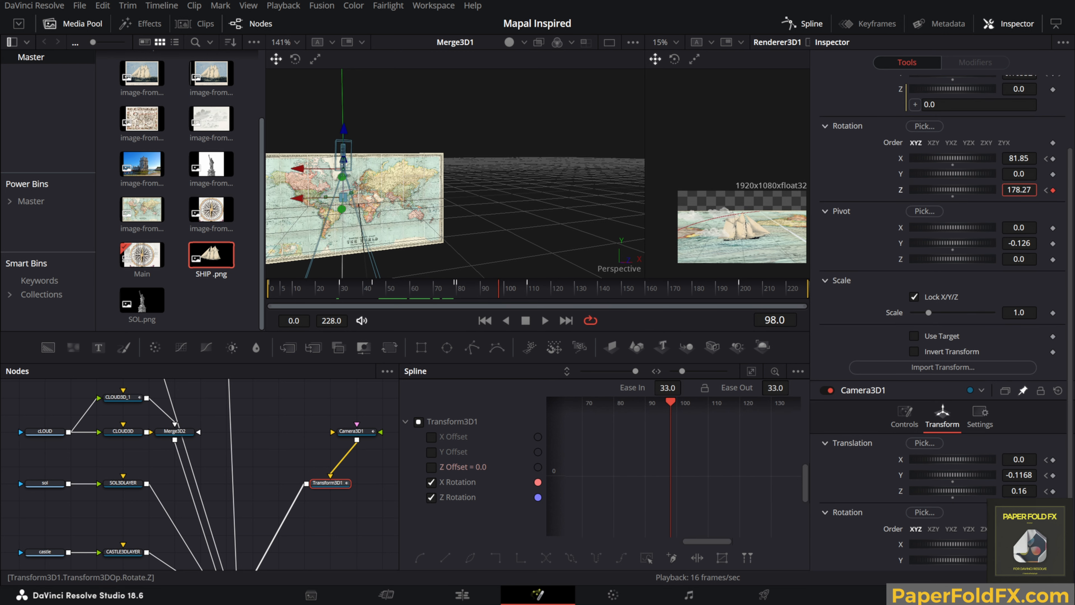
drag(1018, 189, 1064, 190)
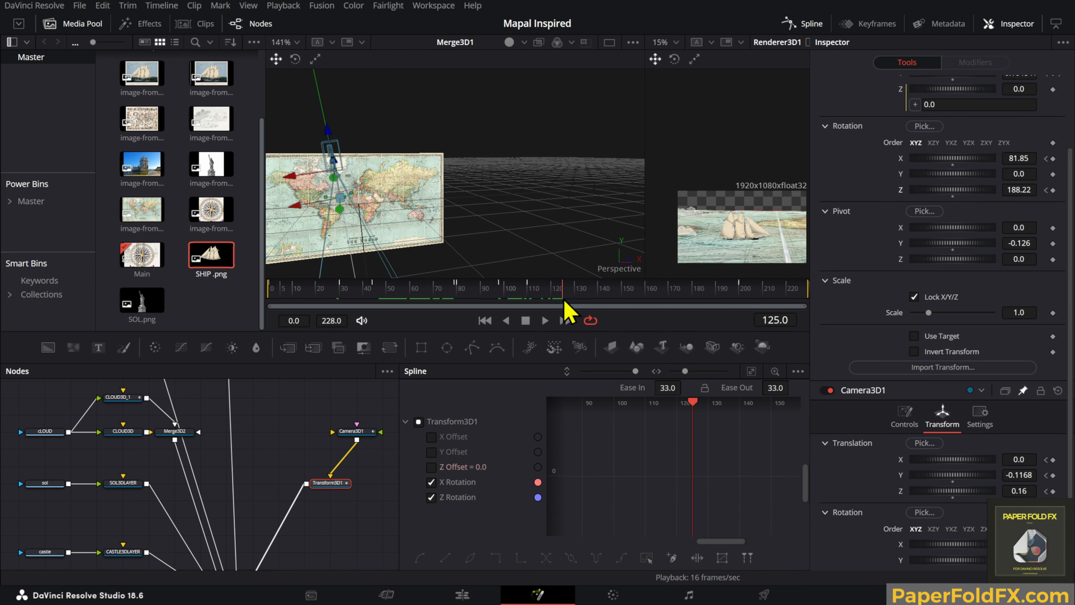
drag(567, 301, 500, 302)
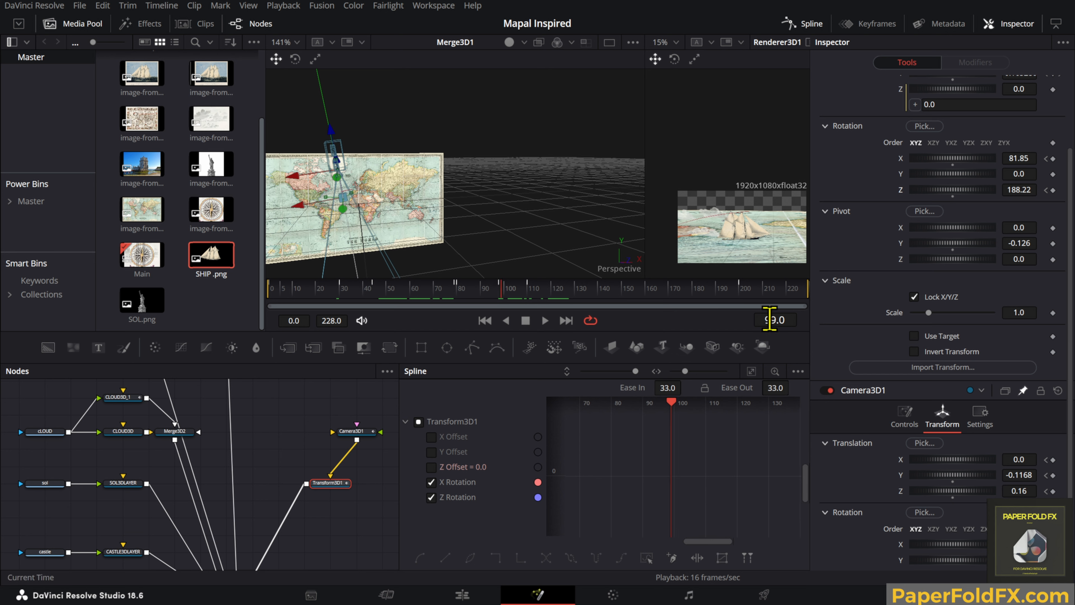
Step: Advance 35 frames to frame 134 and set Transform3D1's Z rotation to 361.82, undoing the stray Camera3D1 Z translation change
click(790, 319)
text(+35)
key(Return)
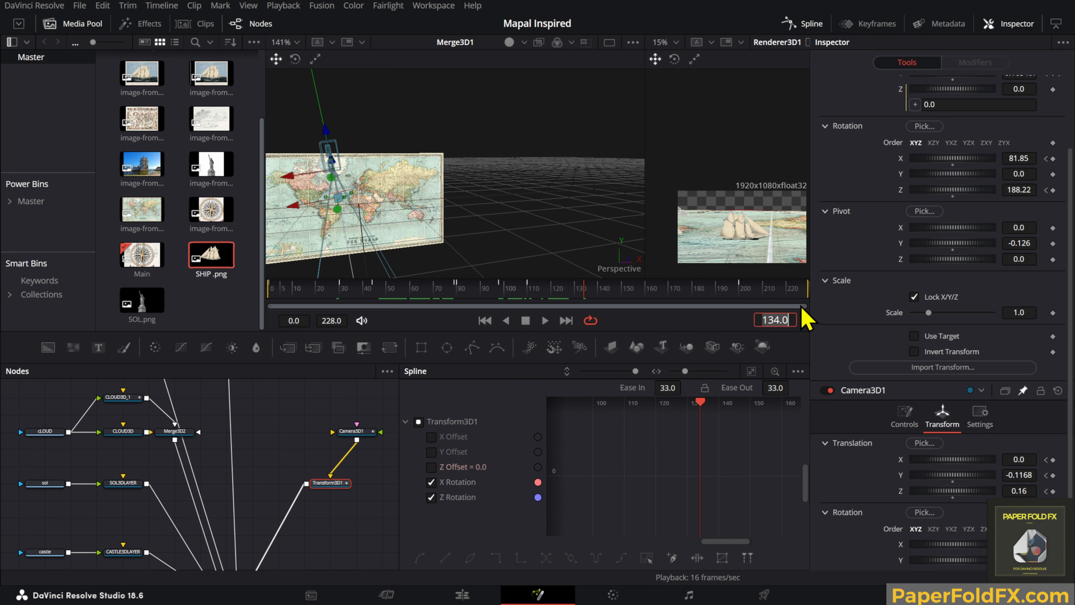
mouse_move(1013, 192)
mouse_down()
mouse_move(1068, 192)
mouse_move(1013, 196)
mouse_up()
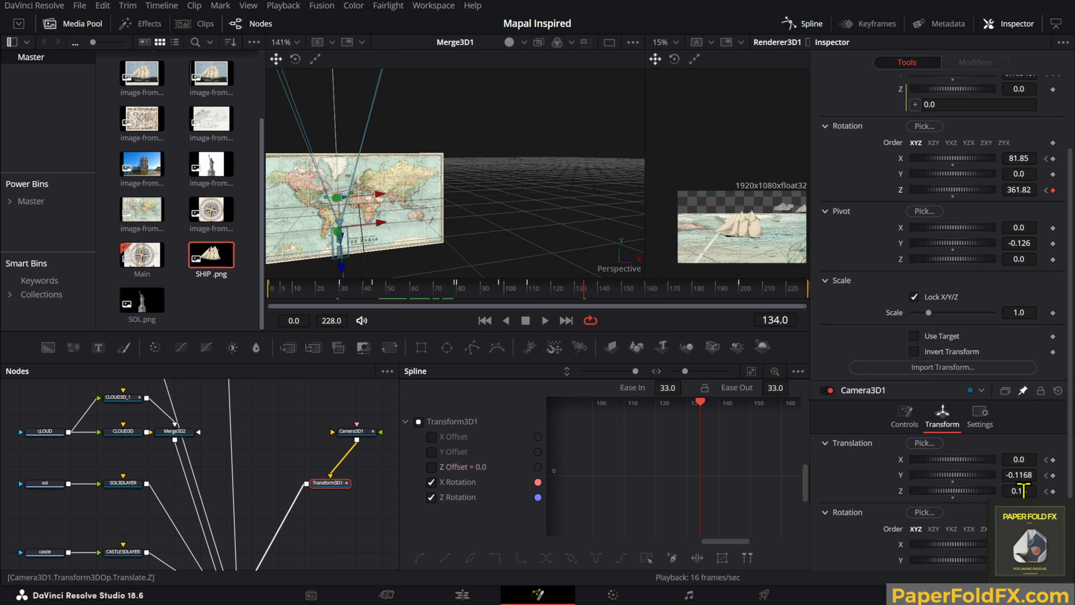
drag(1022, 491, 1017, 491)
key(ctrl+z)
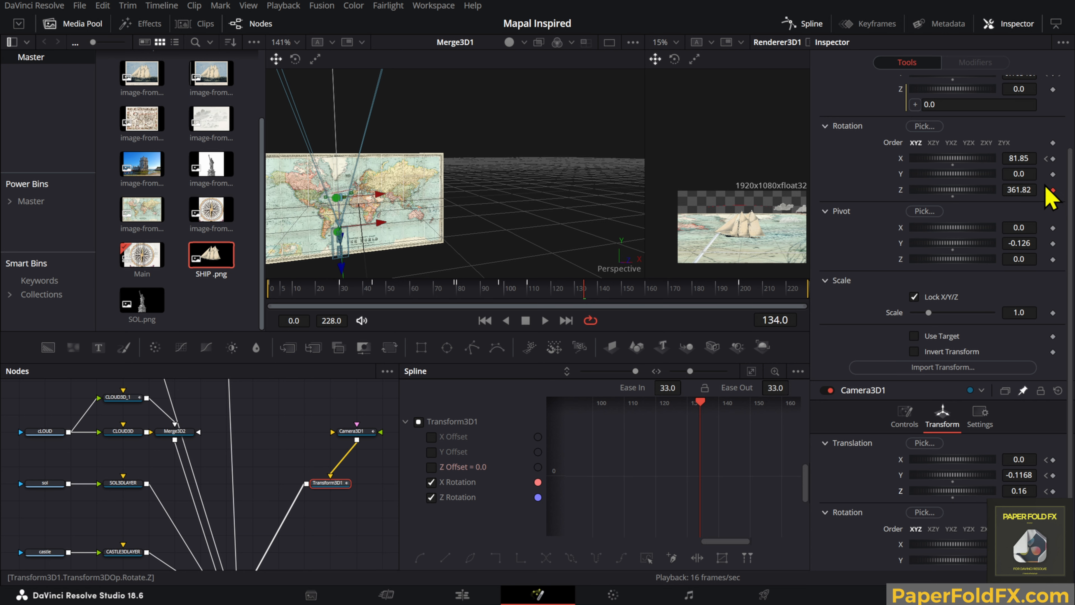
Step: Add frame 98 keyframes for Transform3D1's X rotation and Camera3D1's Y and Z translation
click(1046, 190)
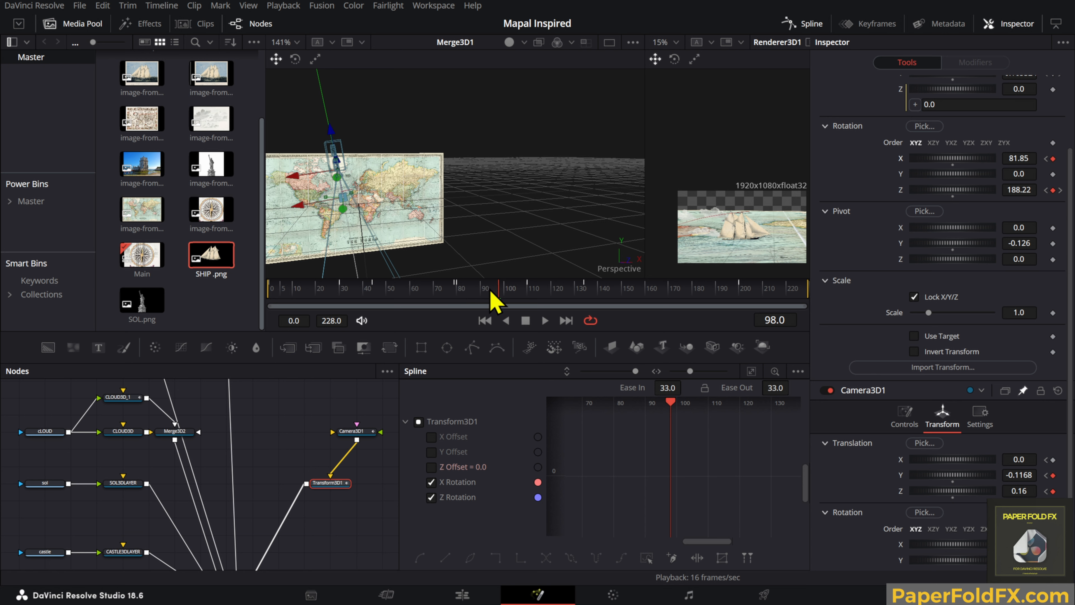
click(1060, 189)
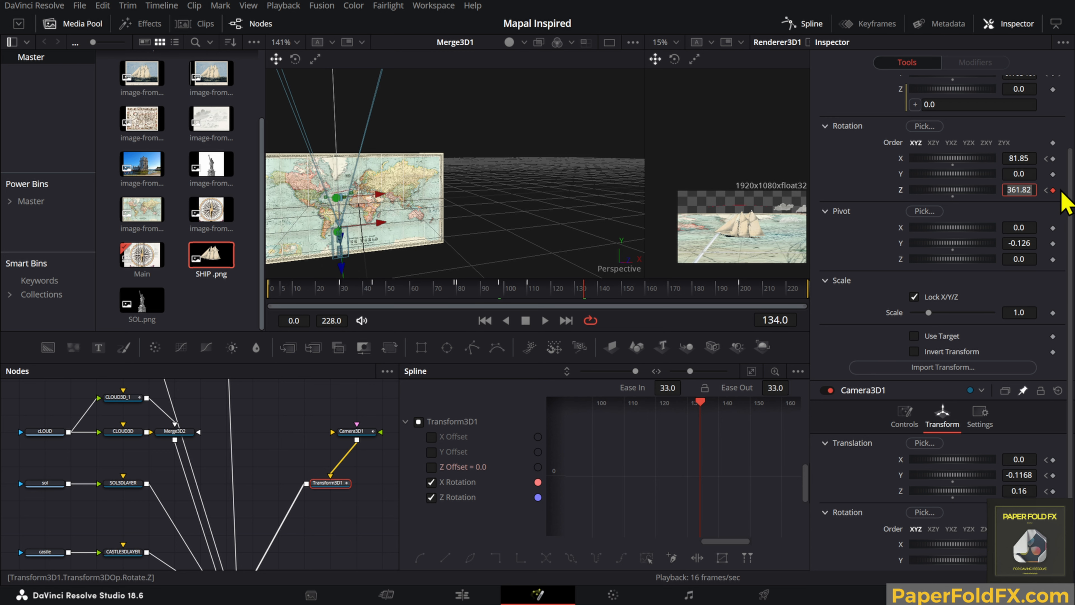
Step: At frame 134, set Transform3D1's X rotation to 77.33 and Camera3D1's translation to Y -0.1158 and Z 0.21
click(1027, 193)
drag(1029, 161, 1018, 159)
drag(1019, 490, 1018, 475)
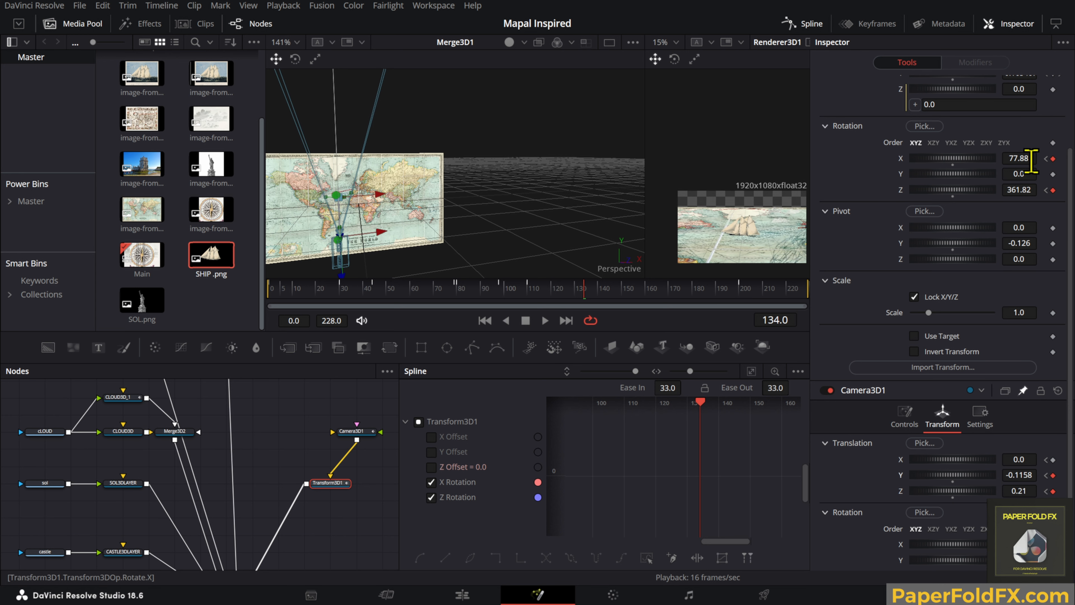
drag(1028, 159, 1024, 159)
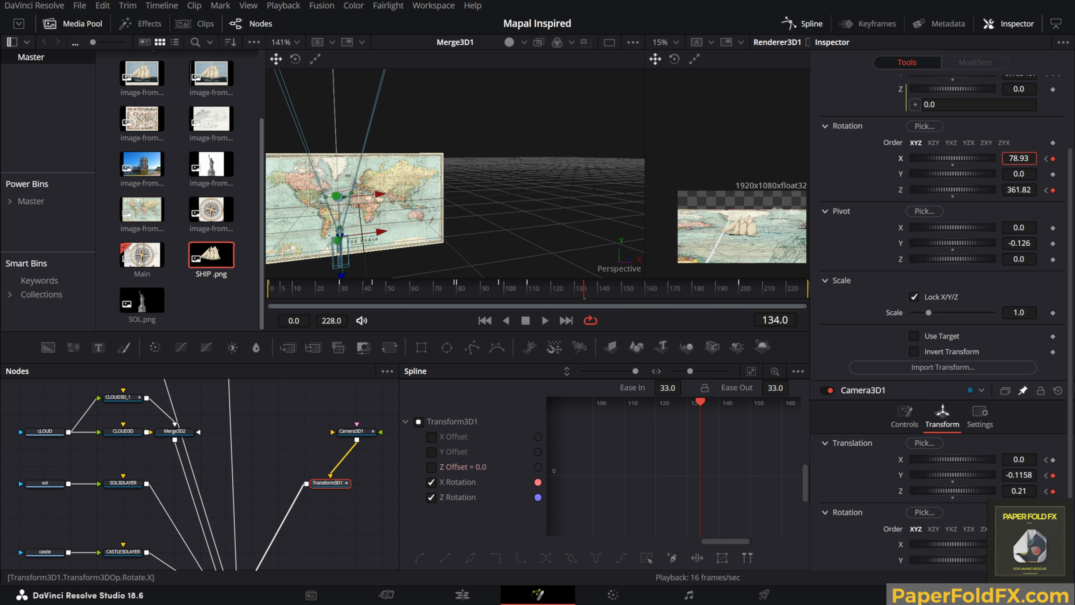
drag(1024, 159, 1023, 158)
scroll(751, 220, up, 4)
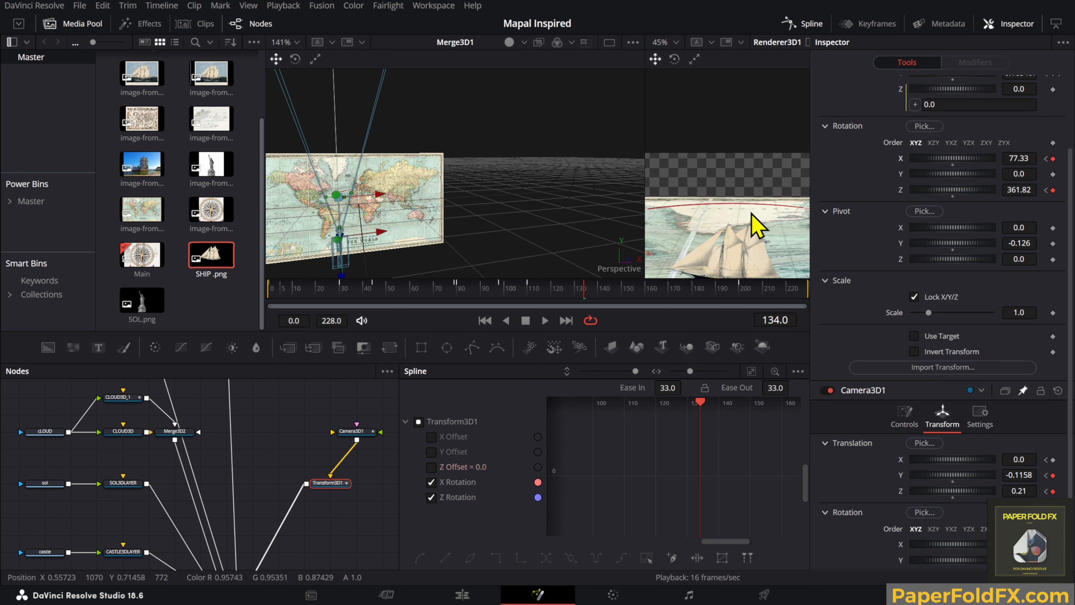
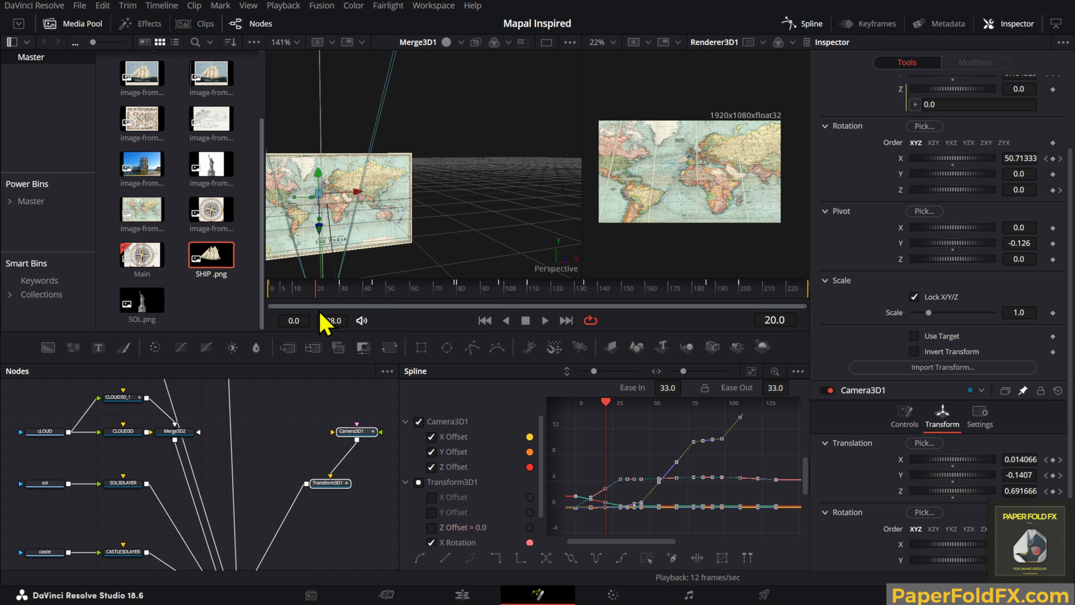
Step: Try smoothing the opening keyframes of the Camera3D1 and Transform3D1 spline curves
scroll(605, 439, down, 1)
drag(627, 439, 676, 456)
click(689, 443)
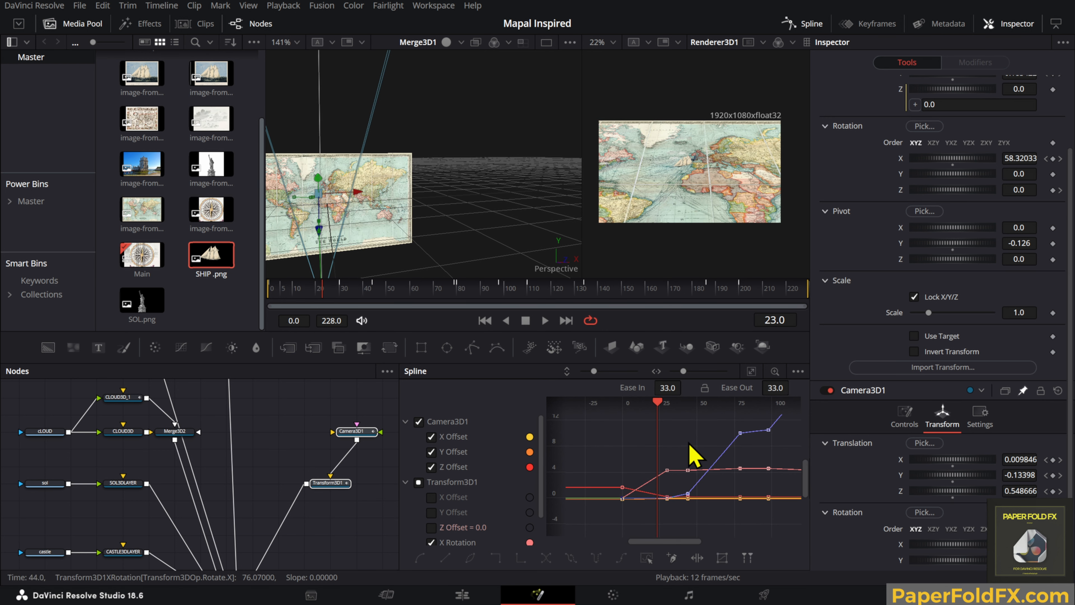
drag(651, 501, 647, 500)
key(s)
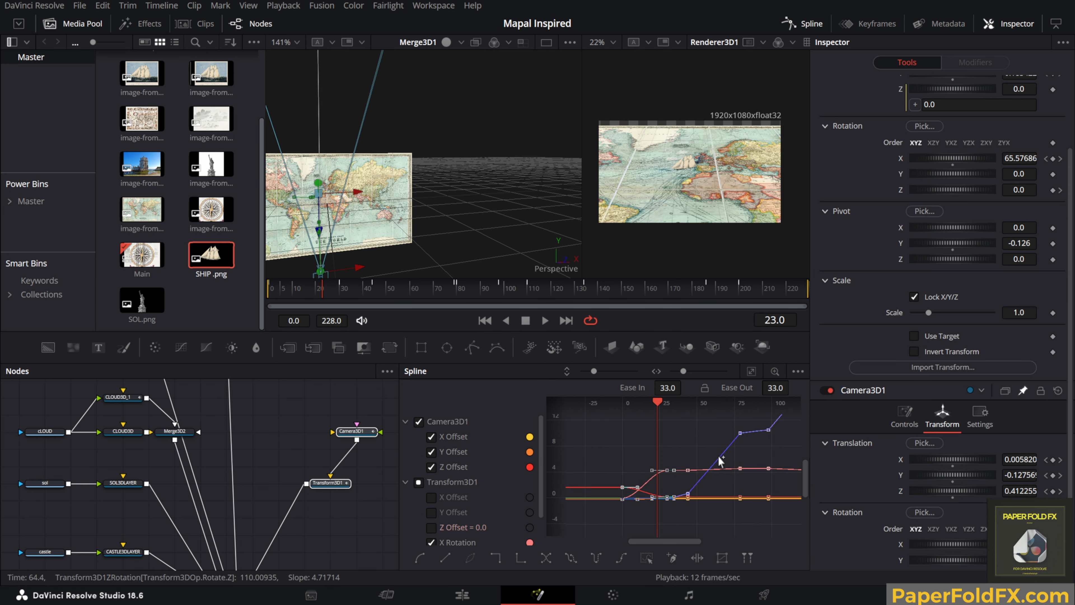
Step: Play the opening camera move and inspect the spline curves around frames 30 and 44
scroll(639, 439, down, 2)
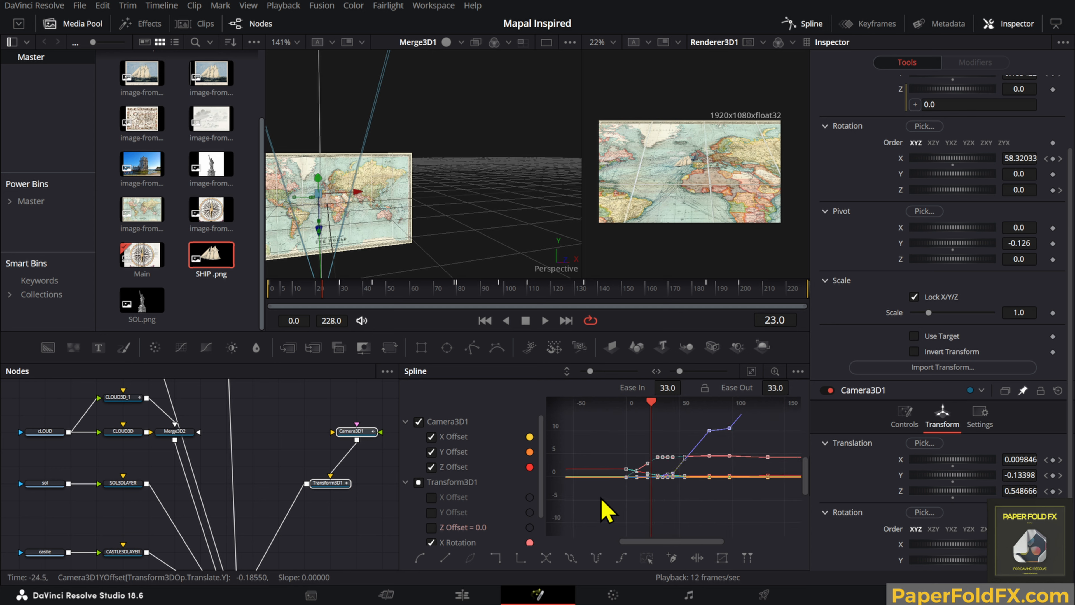
scroll(694, 442, right, 3)
key(space)
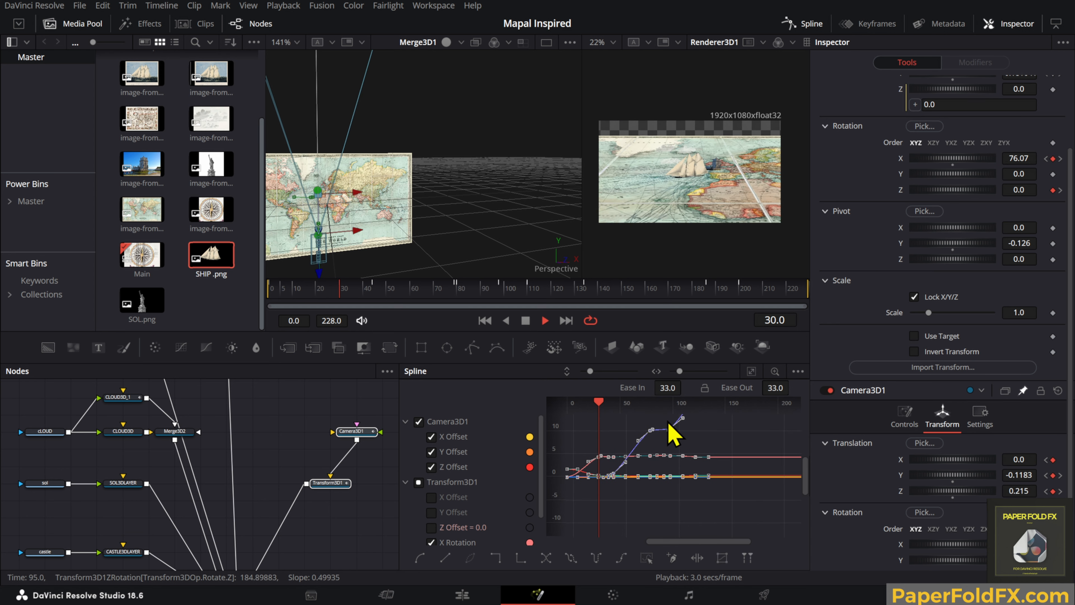
key(space)
click(596, 440)
scroll(595, 455, up, 2)
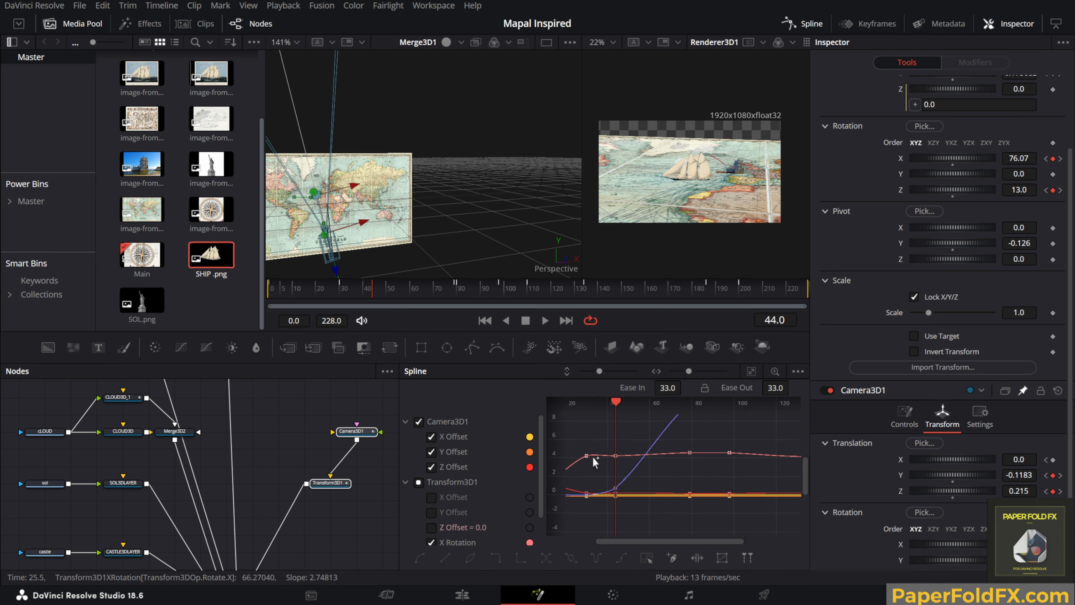
Step: Smooth the Camera3D1 and Transform3D1 spline keyframes at frames 0 and 30, and play the animation from the start
drag(626, 451, 718, 447)
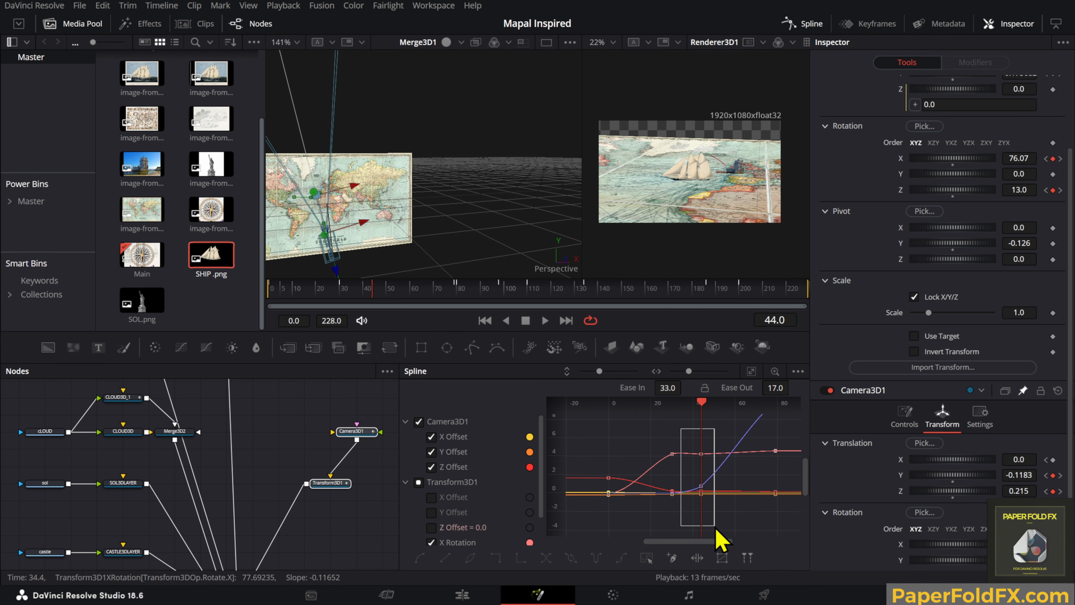
drag(715, 528, 717, 526)
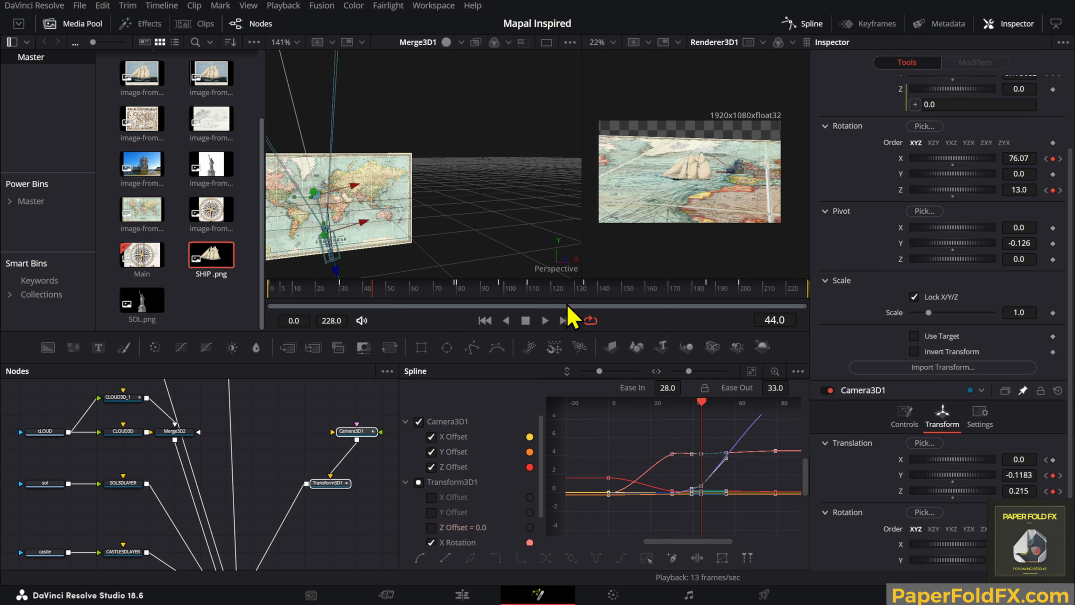
mouse_move(362, 279)
mouse_down()
mouse_move(350, 282)
mouse_move(376, 283)
mouse_up()
drag(647, 457, 773, 468)
drag(609, 441, 724, 525)
click(484, 320)
key(space)
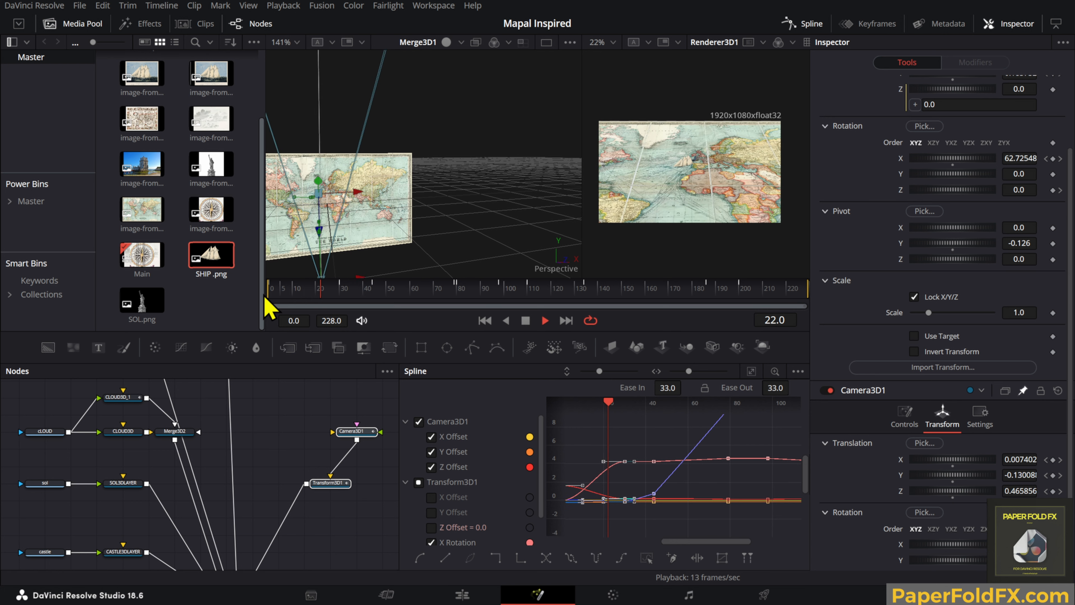
key(space)
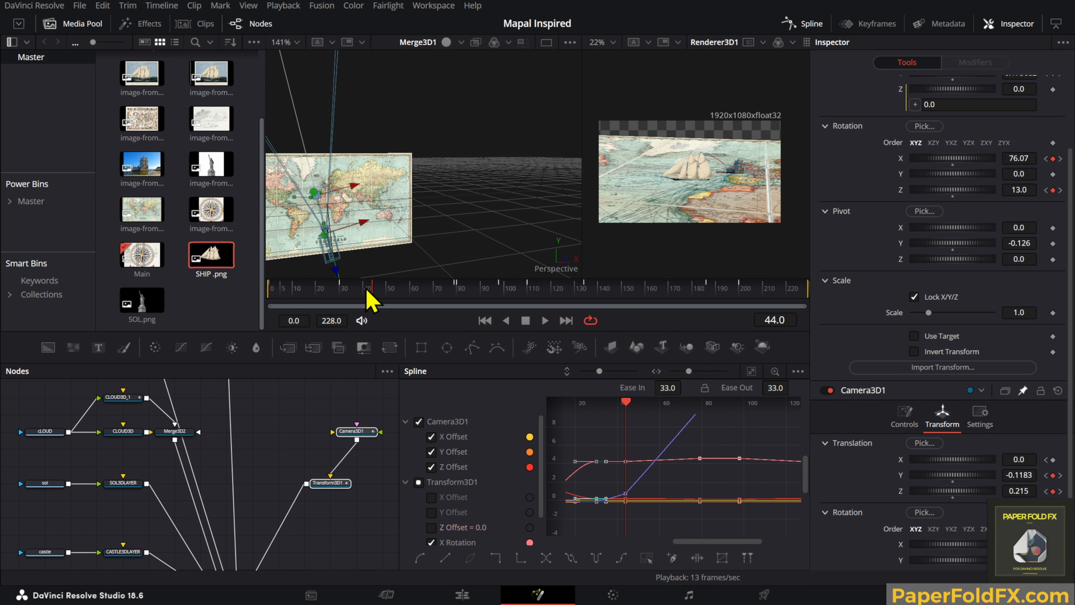
Step: Smooth the spline keyframes at frames 44 and 79 with Ease In 78.0 and Ease Out 64.6, and play the section
scroll(677, 436, down, 2)
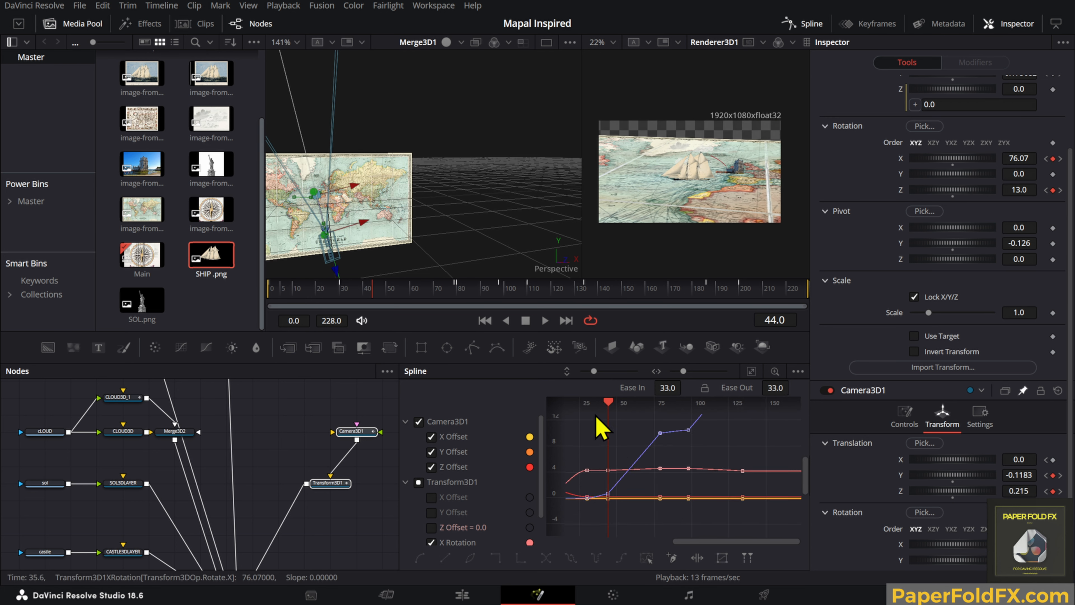
drag(628, 500, 605, 545)
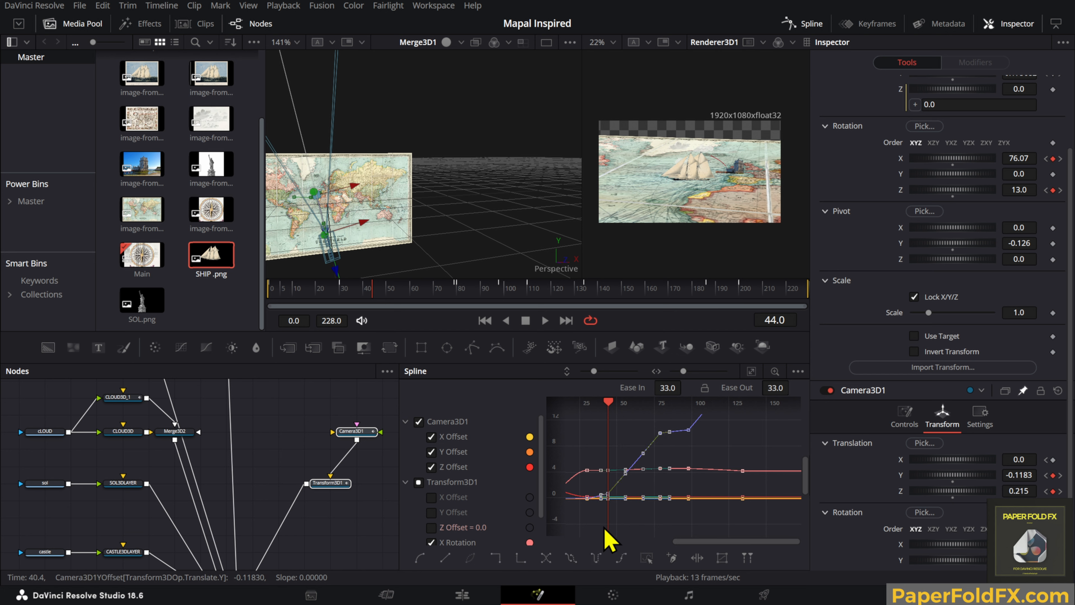
key(s)
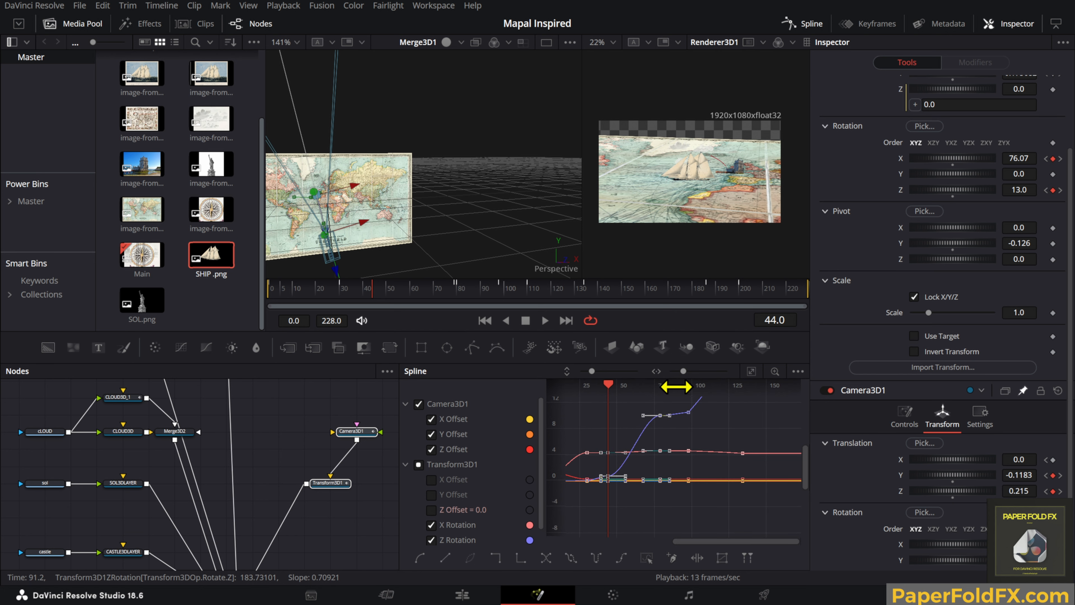
drag(676, 386, 735, 390)
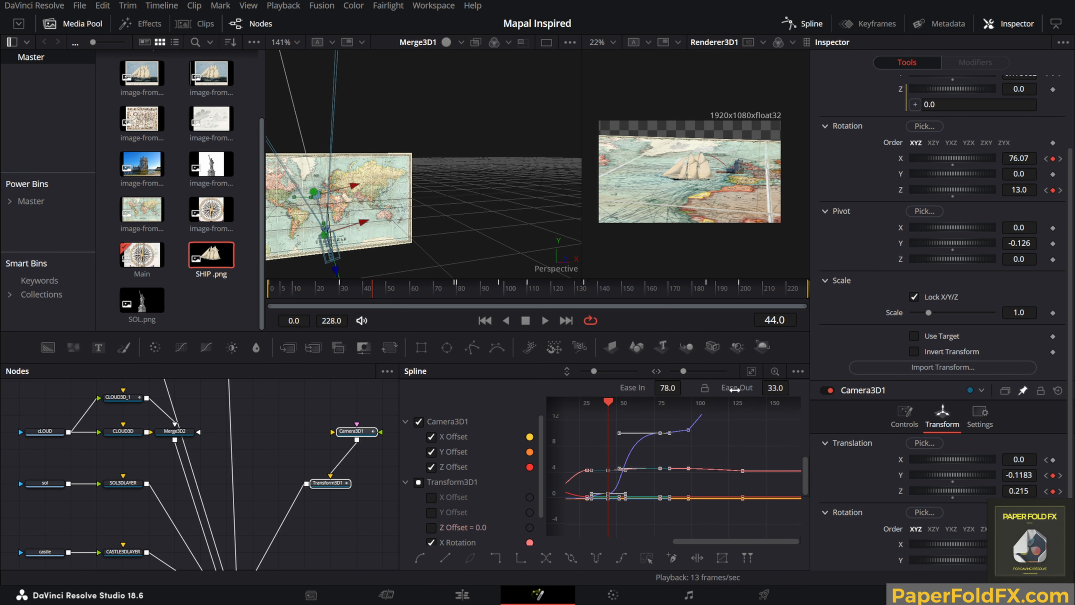
key(space)
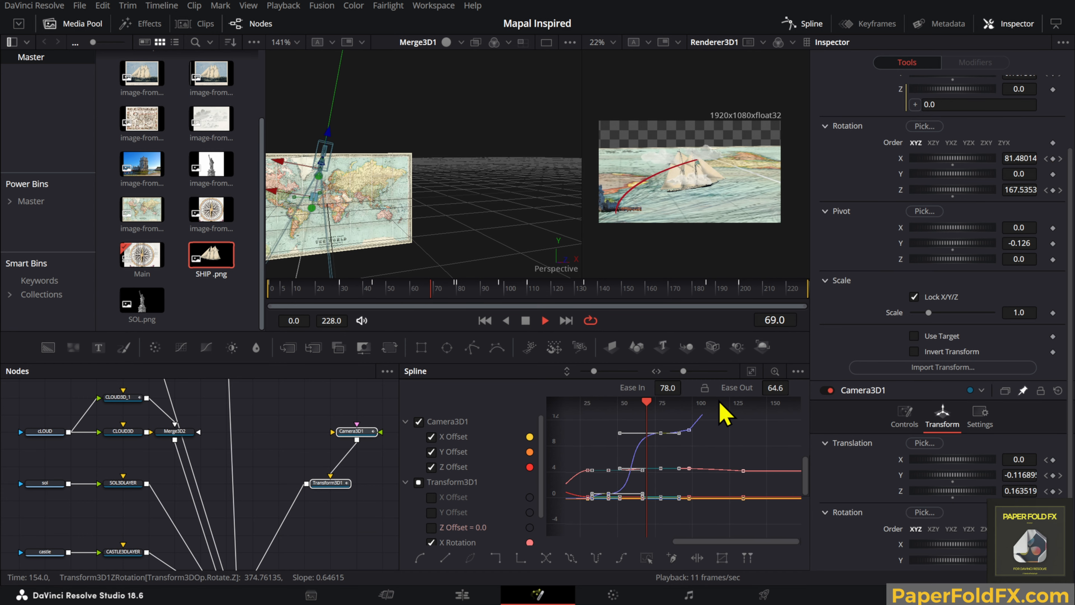
key(space)
Step: Smooth the spline keyframes at frames 98 and 134 with Ease In 64.1 and Ease Out 58.0
drag(731, 448, 670, 463)
scroll(659, 486, down, 2)
click(681, 469)
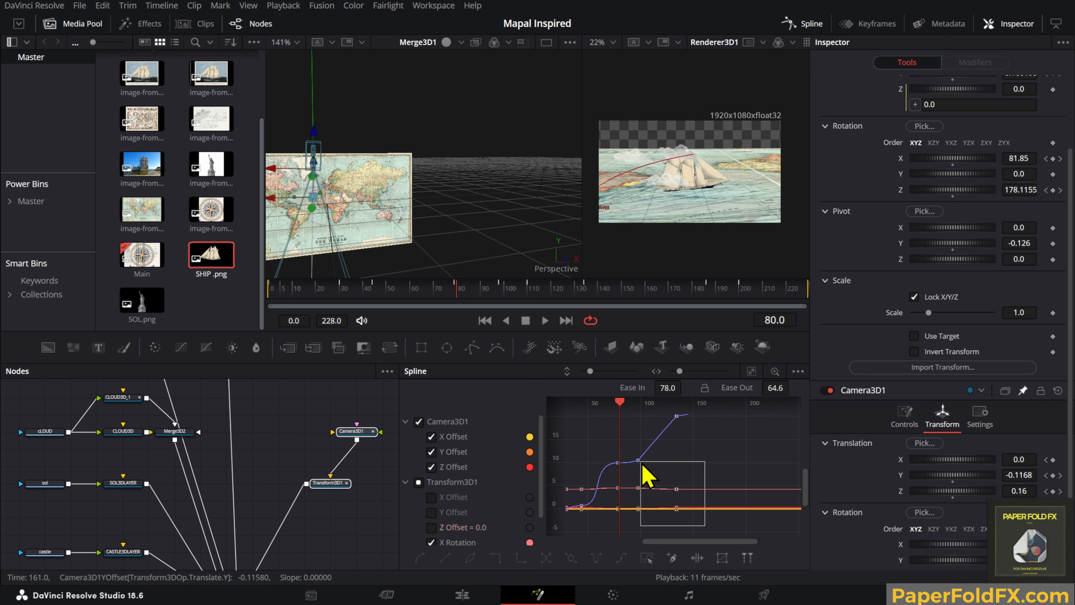
drag(638, 410, 637, 411)
drag(684, 458, 684, 473)
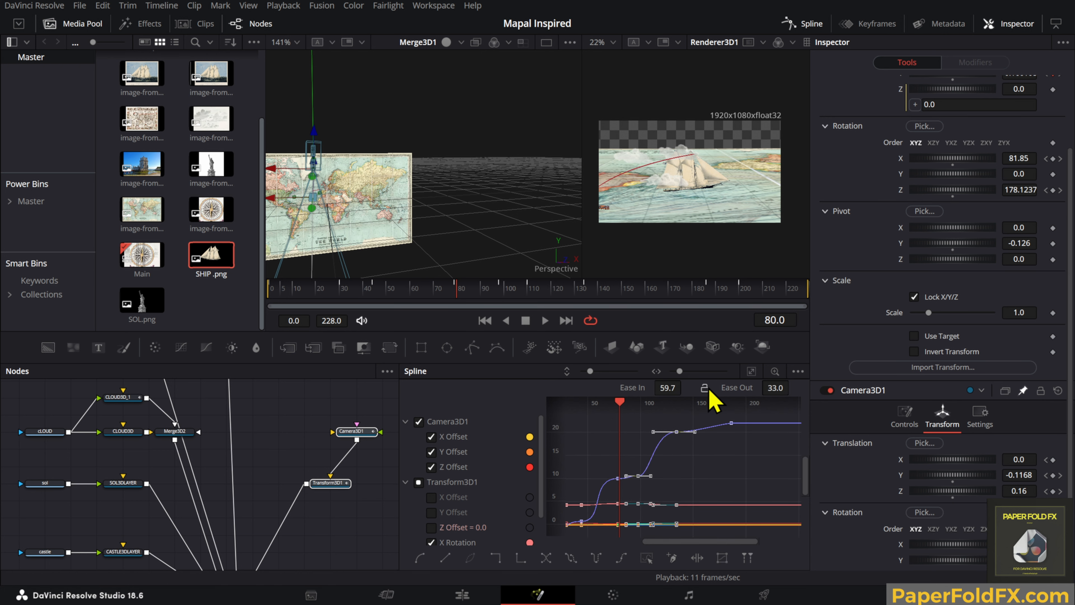
drag(775, 387, 792, 388)
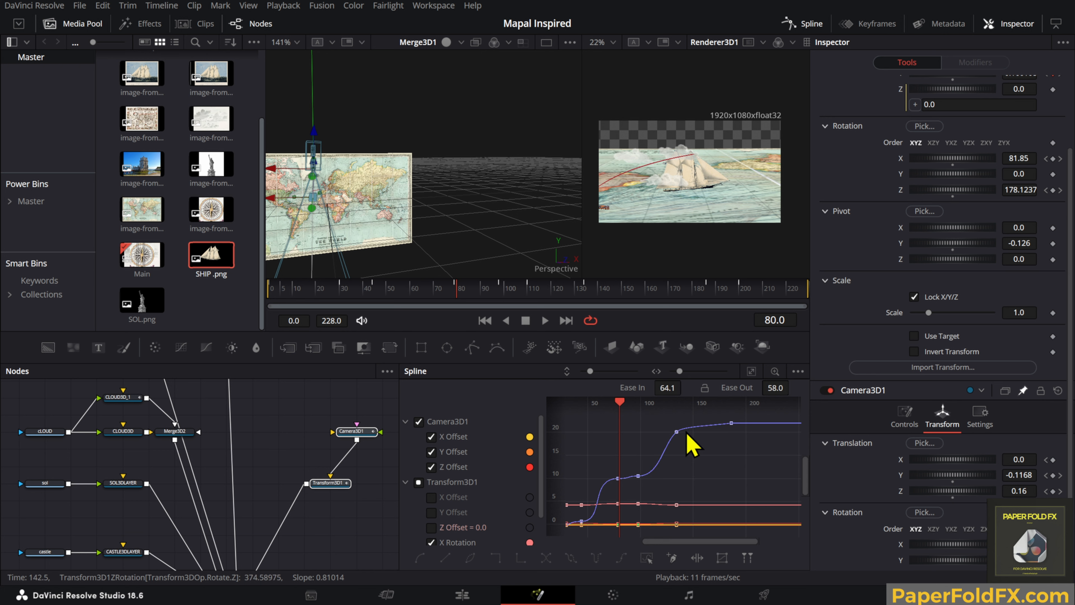
Step: Refine the easing between frames 98 and 134 to Ease In 87.0 and Ease Out 73.8, and play it from about frame 80
key(space)
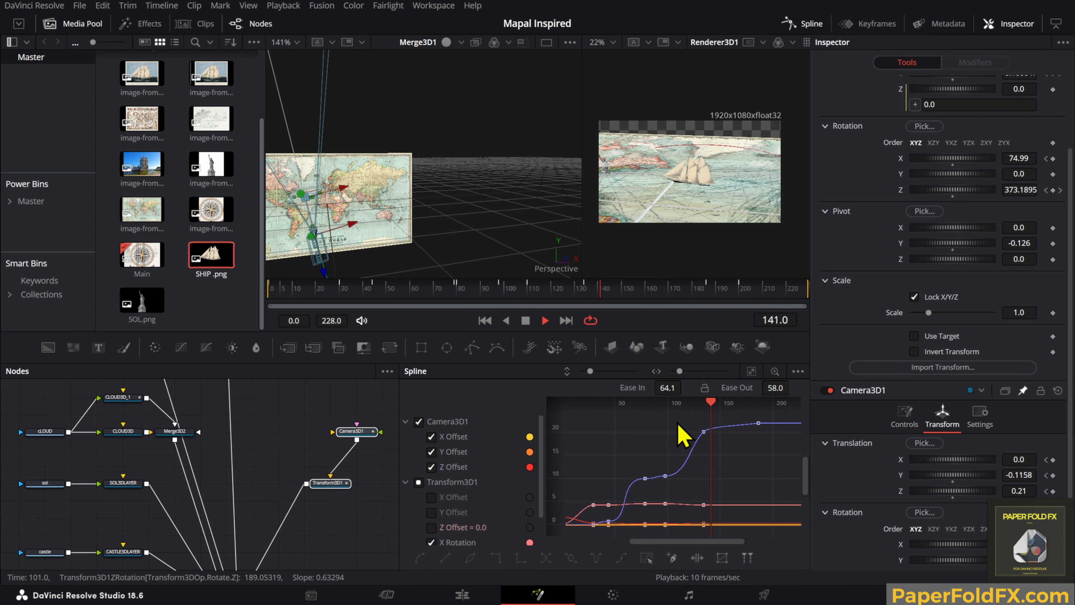
key(space)
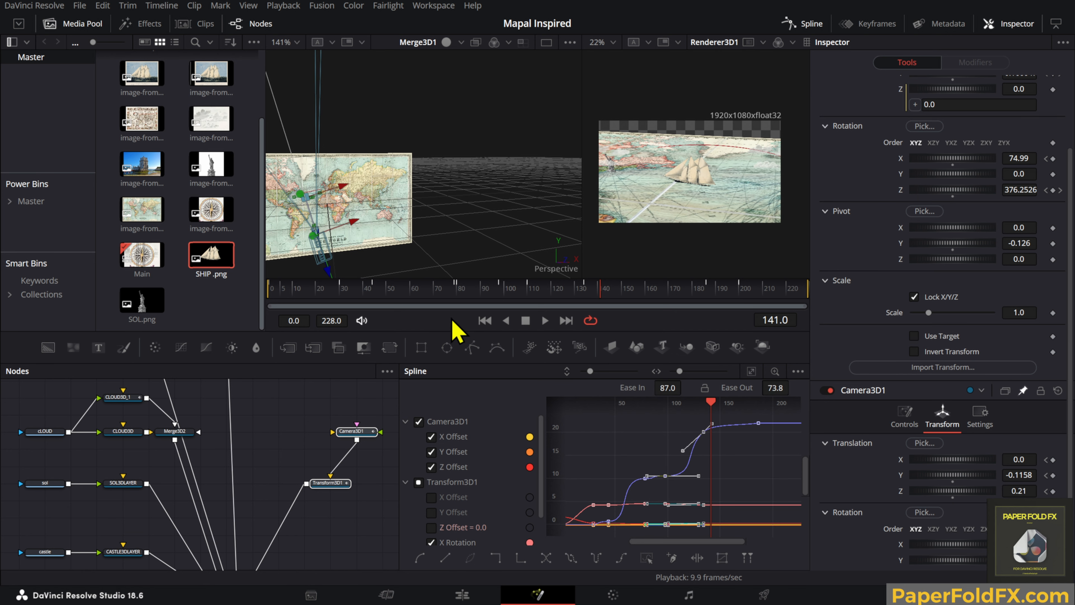
click(461, 297)
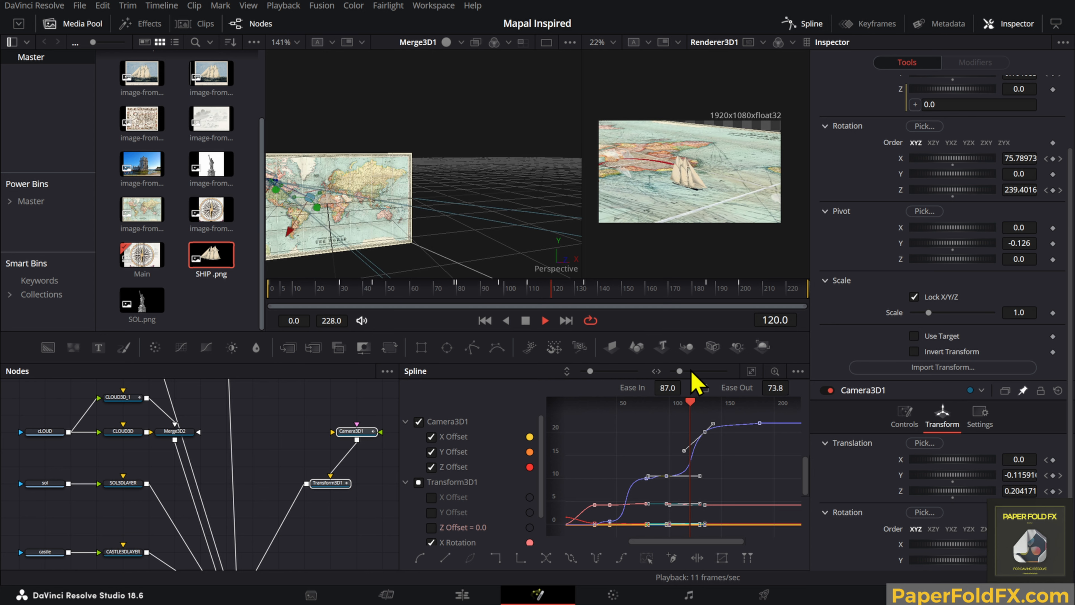
key(space)
Step: Smooth the Transform3D1 Z Rotation curve between its keyframes at frames 79 and 98, with Ease In 79.0 and Ease Out 58.0
click(641, 470)
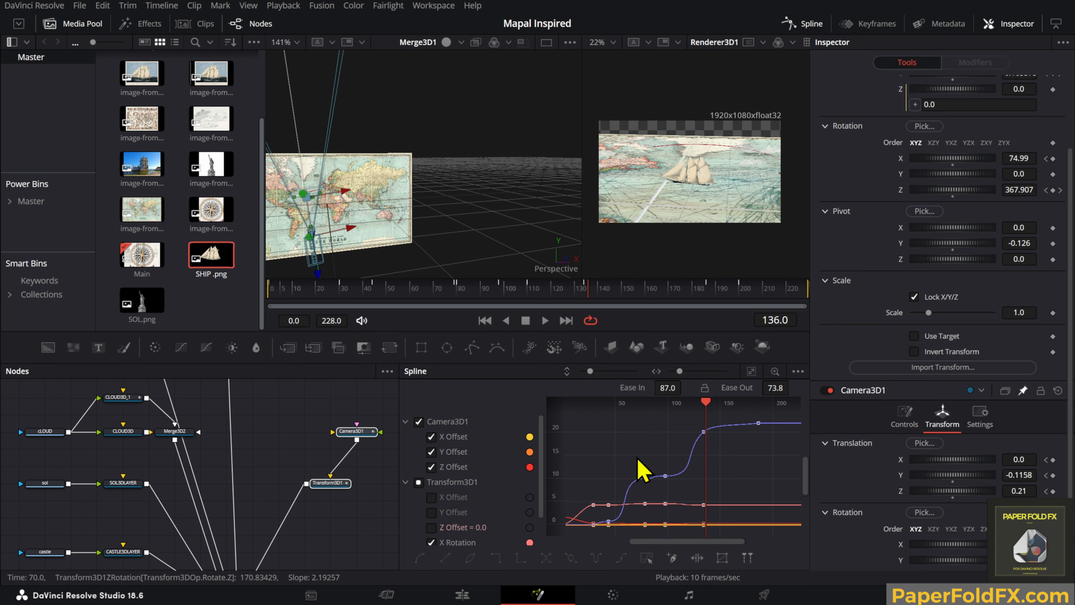
drag(672, 491, 672, 490)
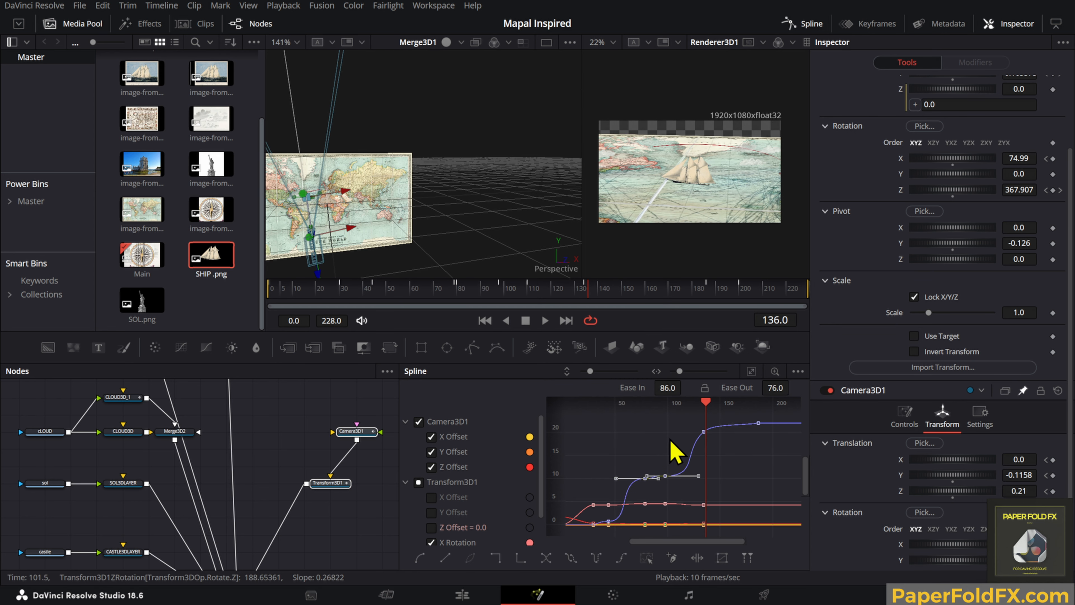
scroll(677, 440, down, 2)
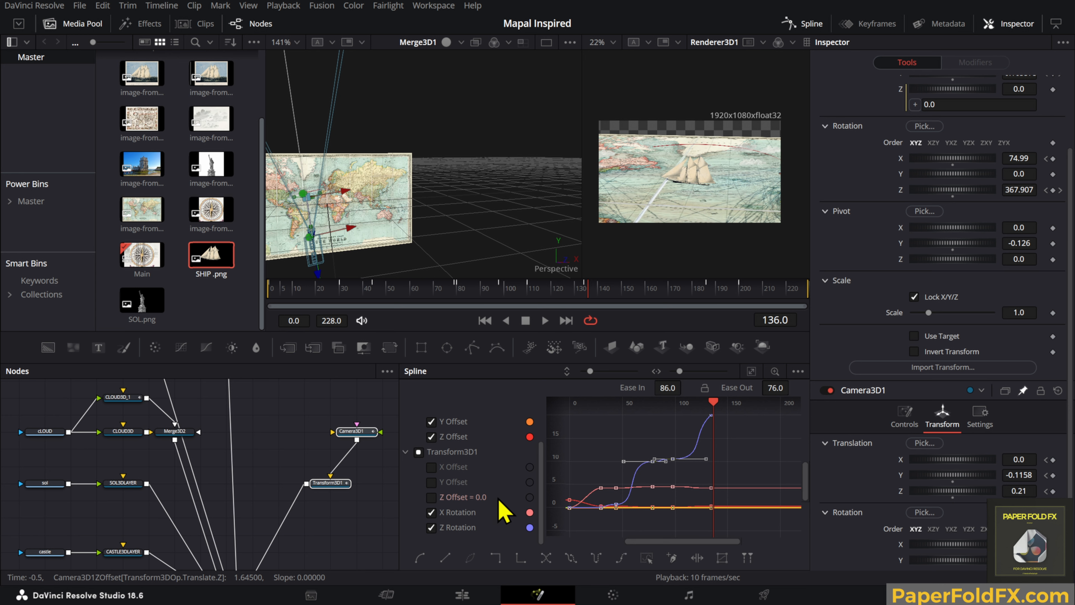
scroll(496, 475, up, 2)
click(663, 428)
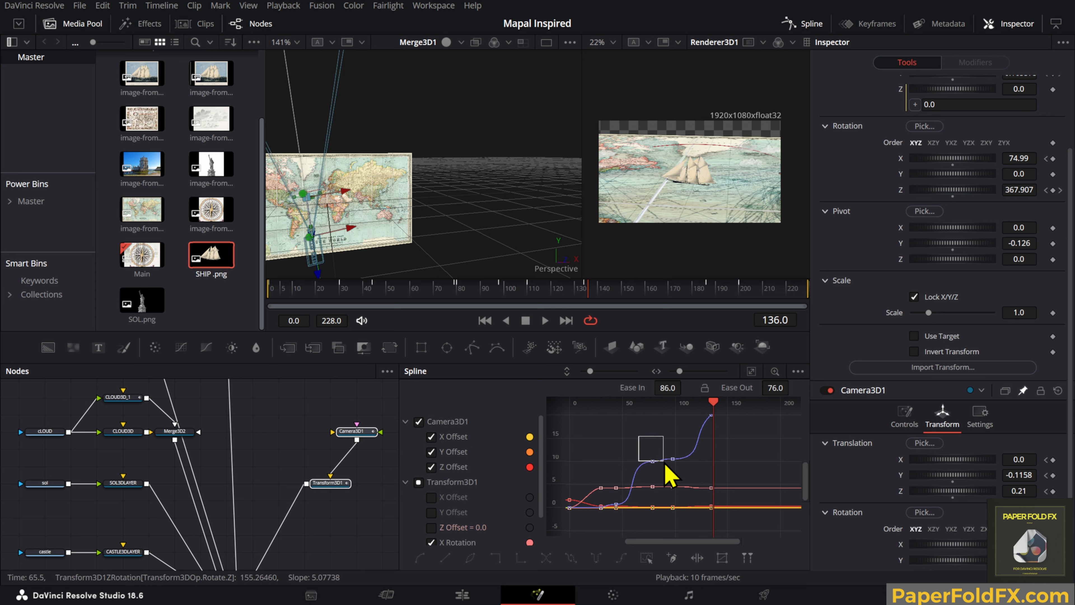
drag(678, 473, 679, 474)
scroll(509, 452, down, 2)
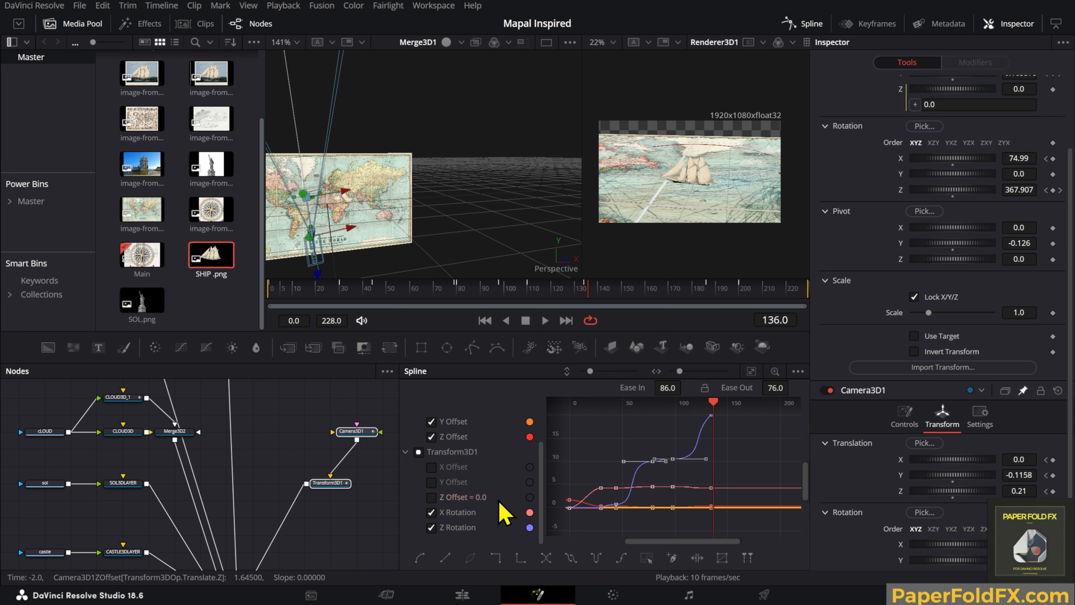
drag(687, 432, 645, 473)
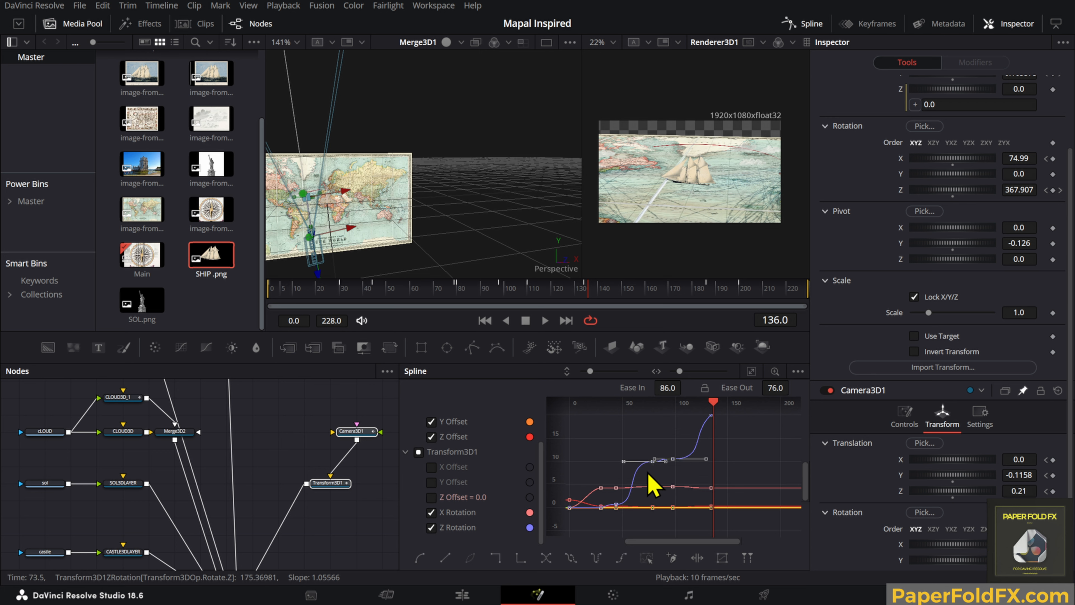
scroll(660, 460, up, 5)
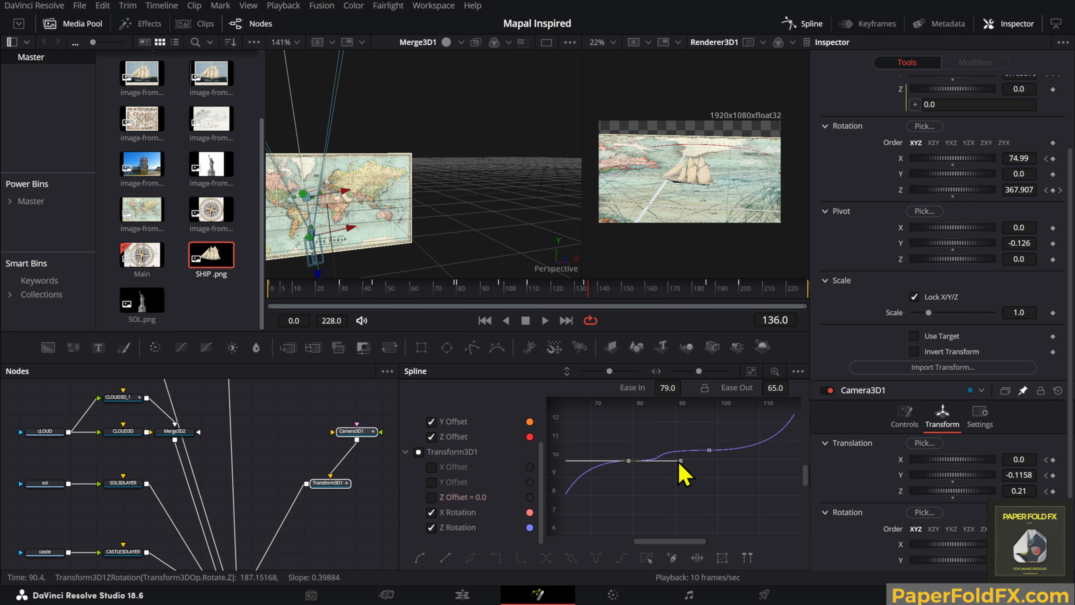
drag(702, 440, 719, 468)
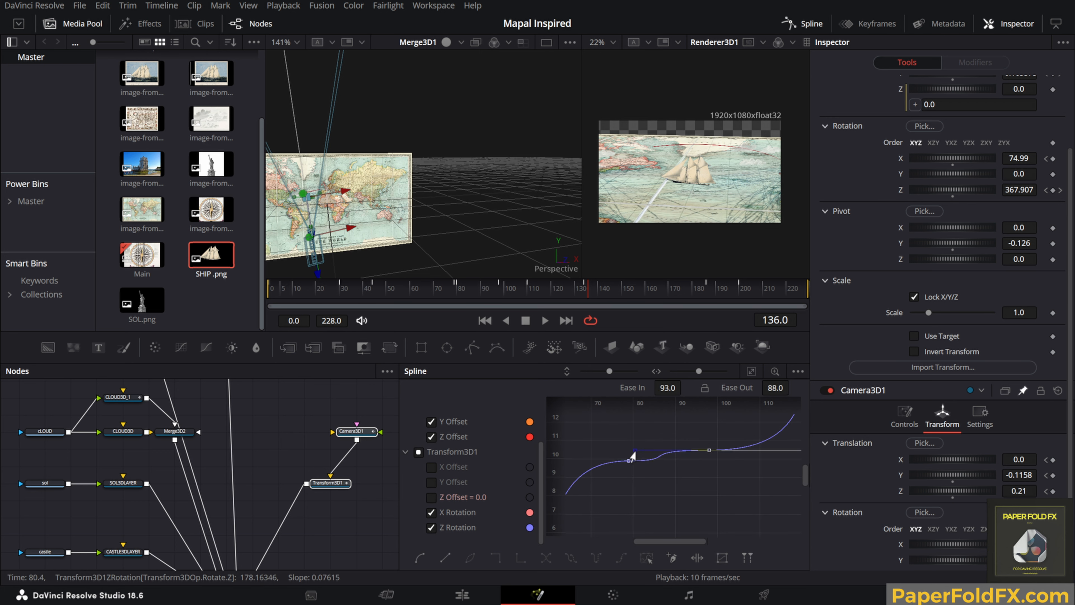
drag(651, 446, 625, 472)
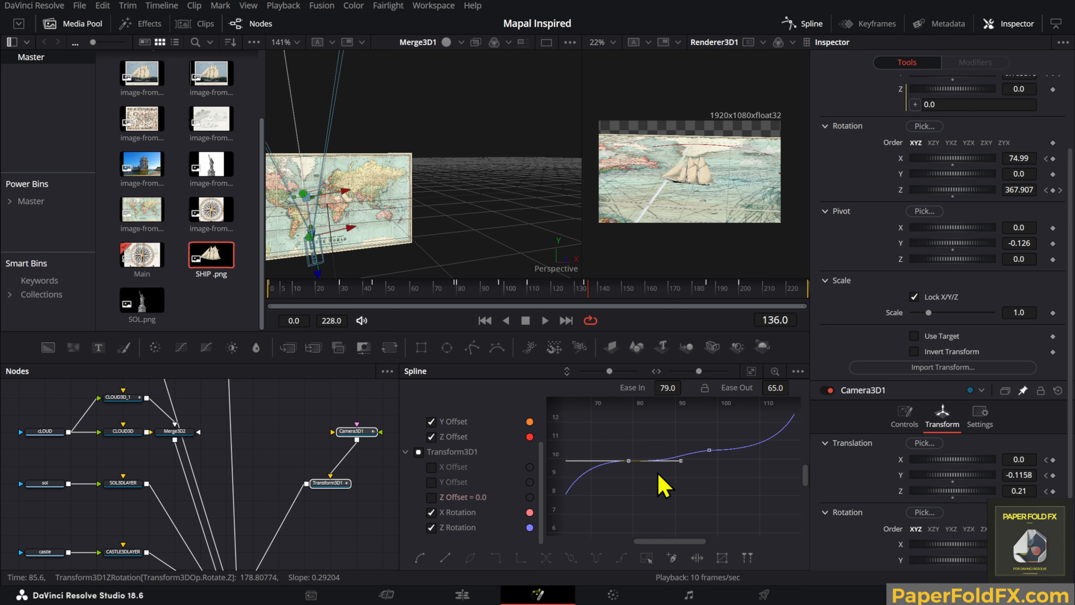
Step: Play the camera animation from about frame 20 and replay it from about frame 37 to review the smoothed rotation
drag(567, 293, 316, 296)
key(space)
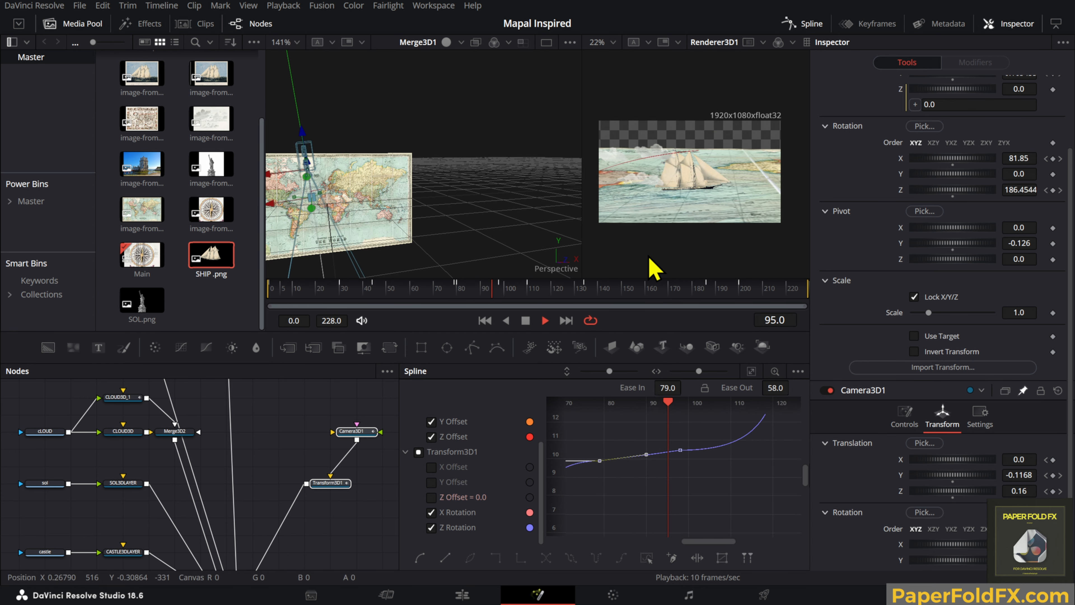
click(496, 287)
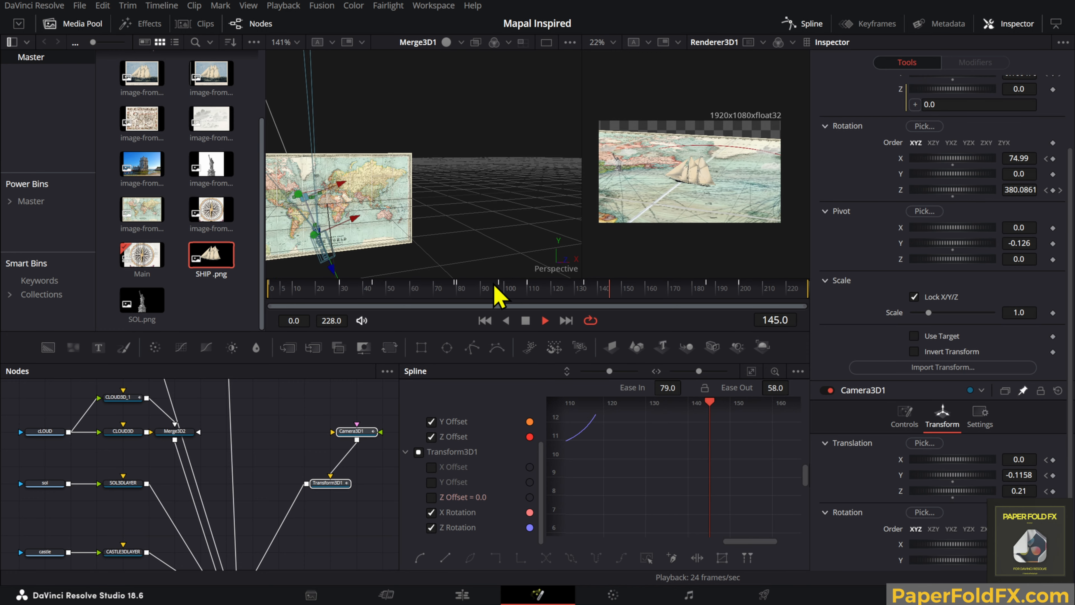
click(355, 289)
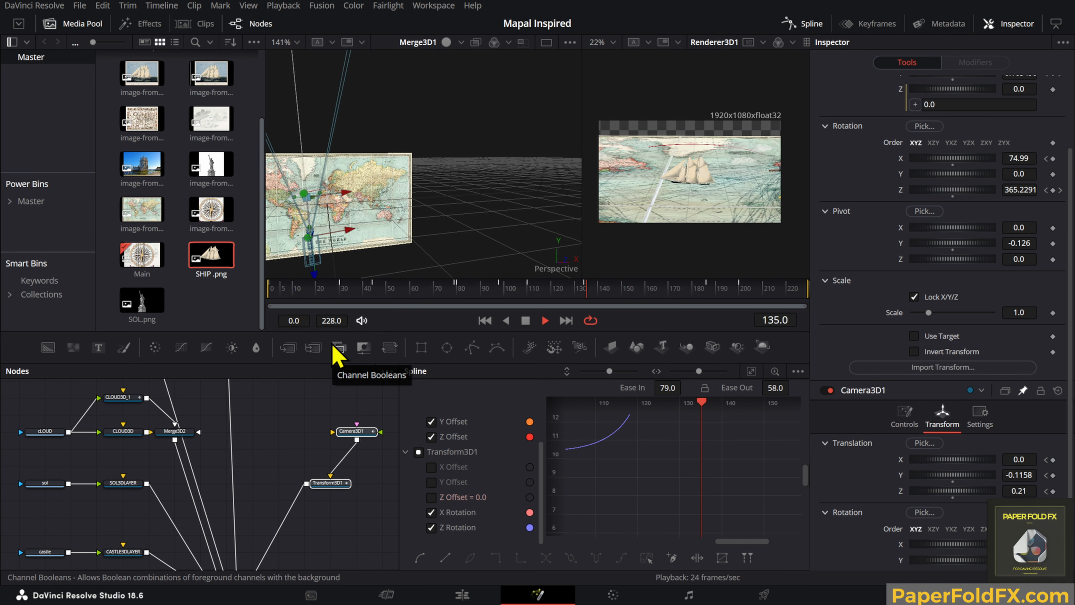
key(space)
key(space)
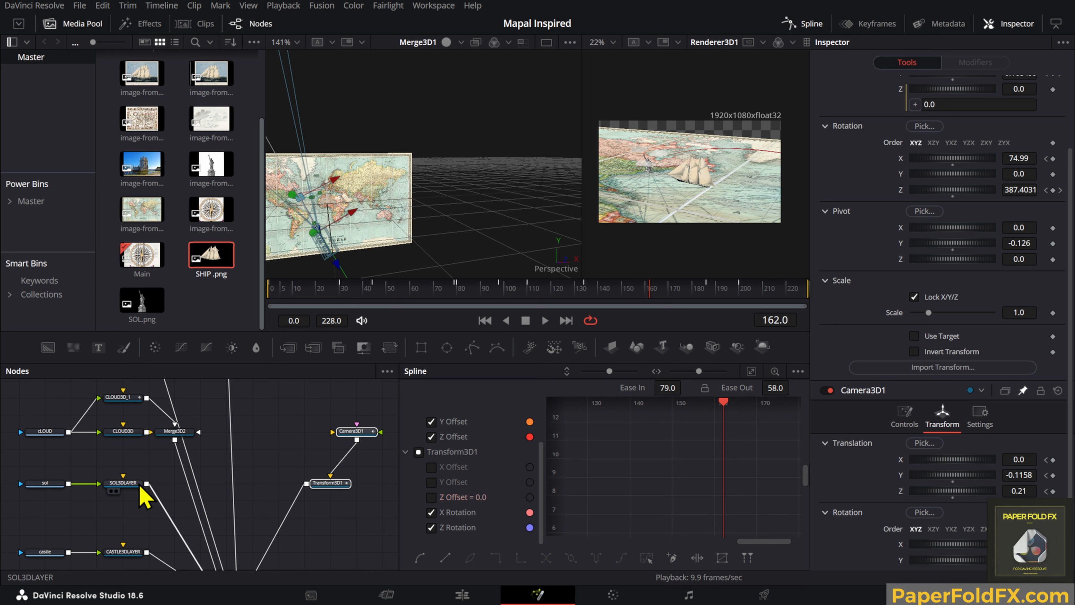
Step: Set the Z pivot of SOL3DLAYER to 0.0107, and return the playhead to frame 0
click(139, 486)
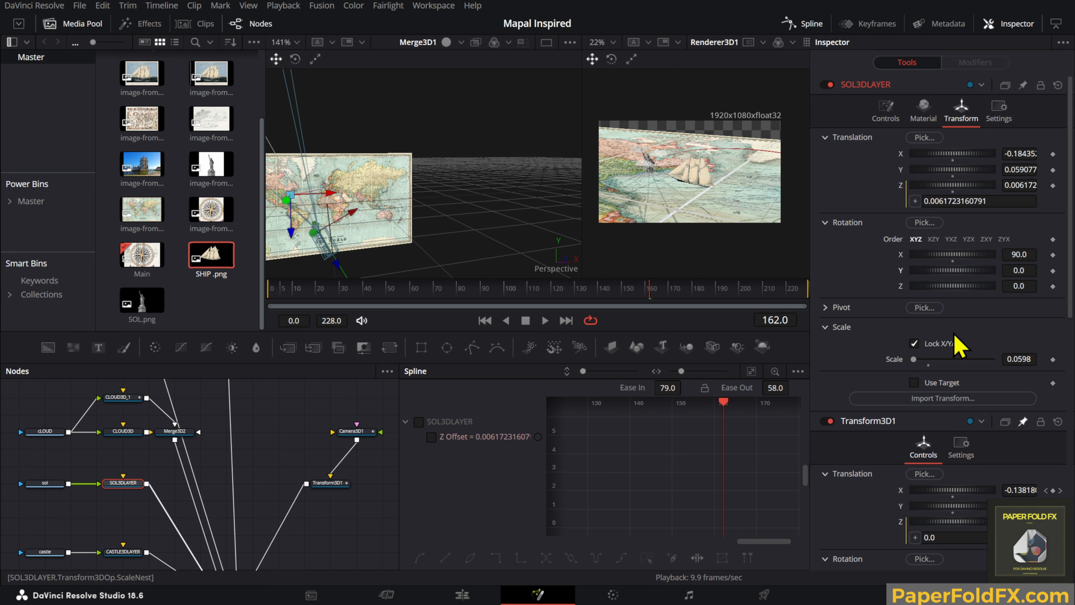
click(841, 307)
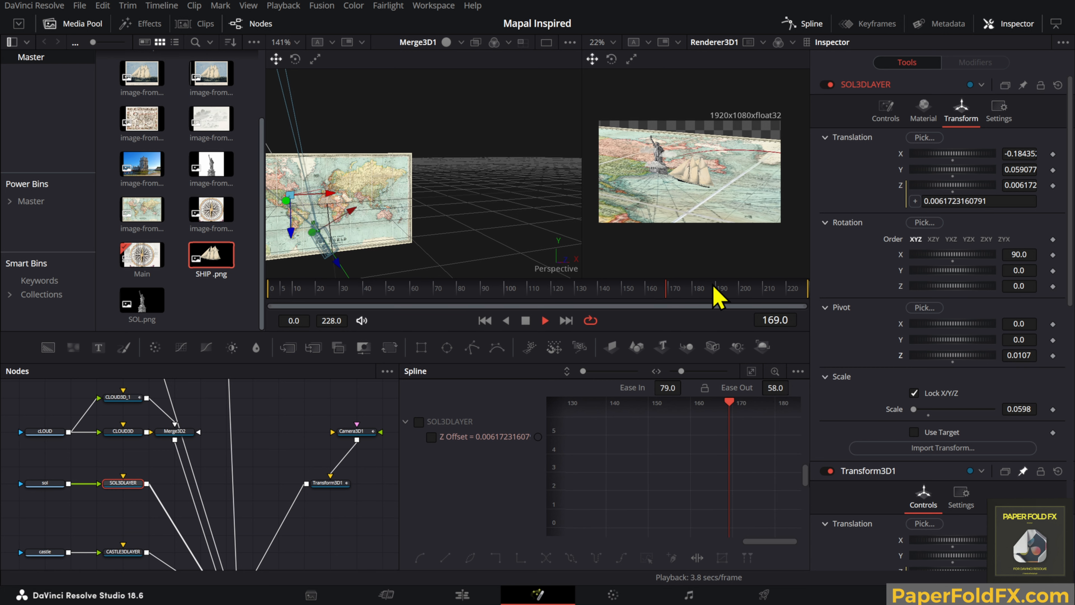
drag(540, 296, 249, 299)
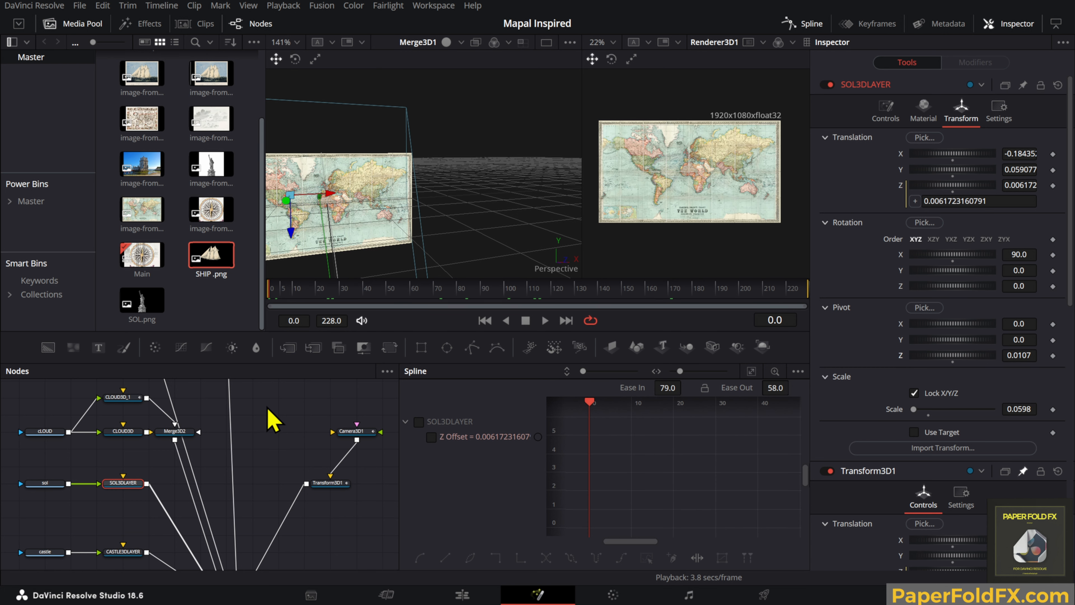
Step: Duplicate the SHIP3D node and wire the copy from the SHIP image into a new 3D merge with the original
scroll(260, 417, down, 3)
scroll(247, 413, up, 1)
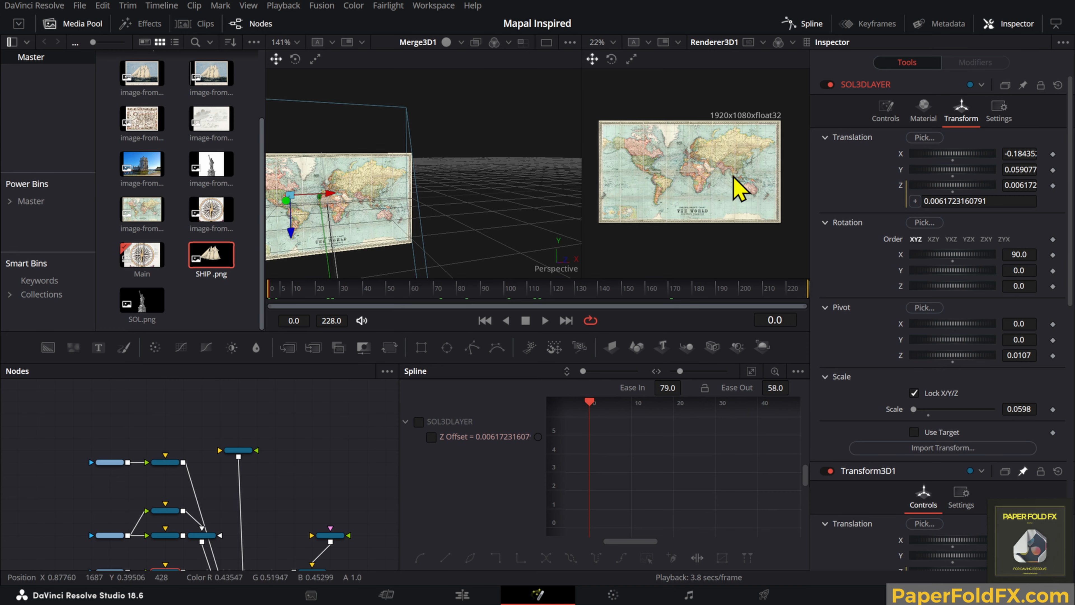
scroll(737, 187, up, 3)
drag(367, 271, 513, 177)
scroll(487, 205, up, 2)
scroll(432, 187, up, 3)
scroll(473, 272, up, 2)
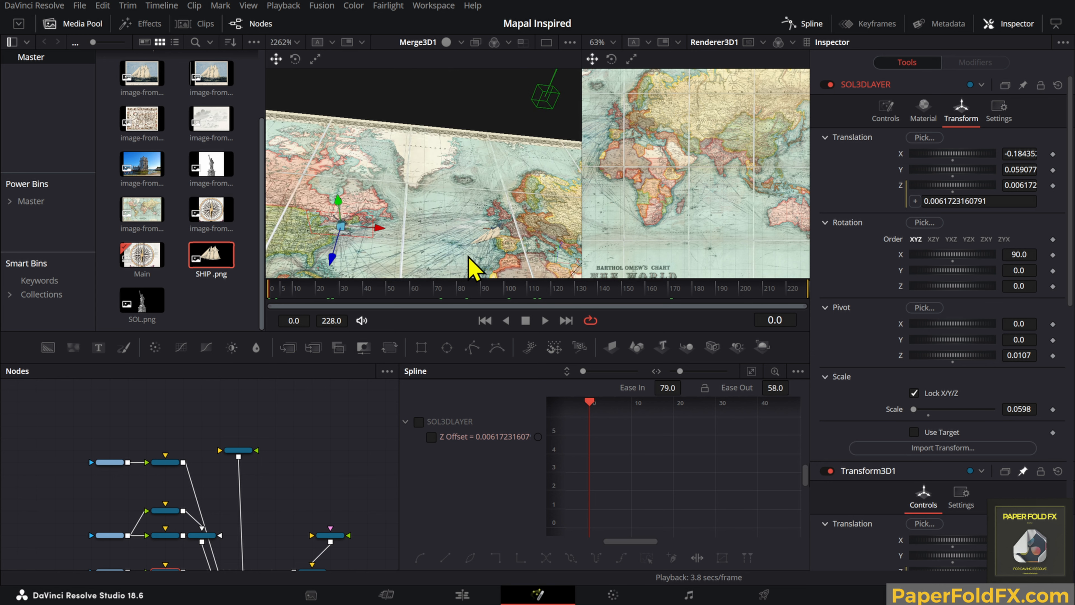
scroll(483, 267, up, 3)
scroll(476, 256, up, 1)
scroll(489, 243, down, 2)
drag(488, 229, 425, 229)
scroll(468, 244, down, 1)
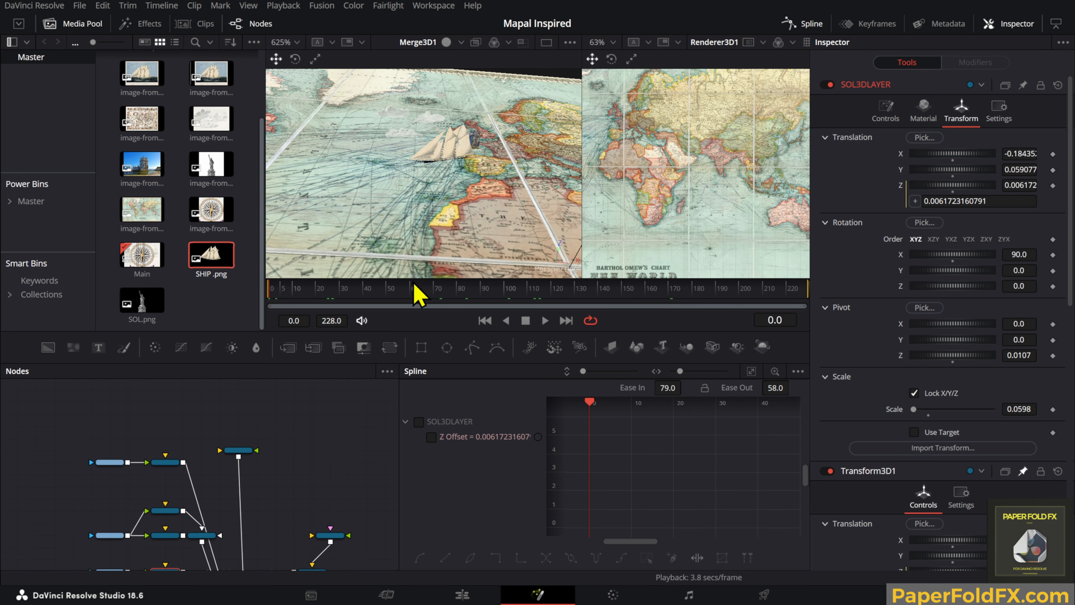
click(166, 461)
scroll(169, 470, up, 4)
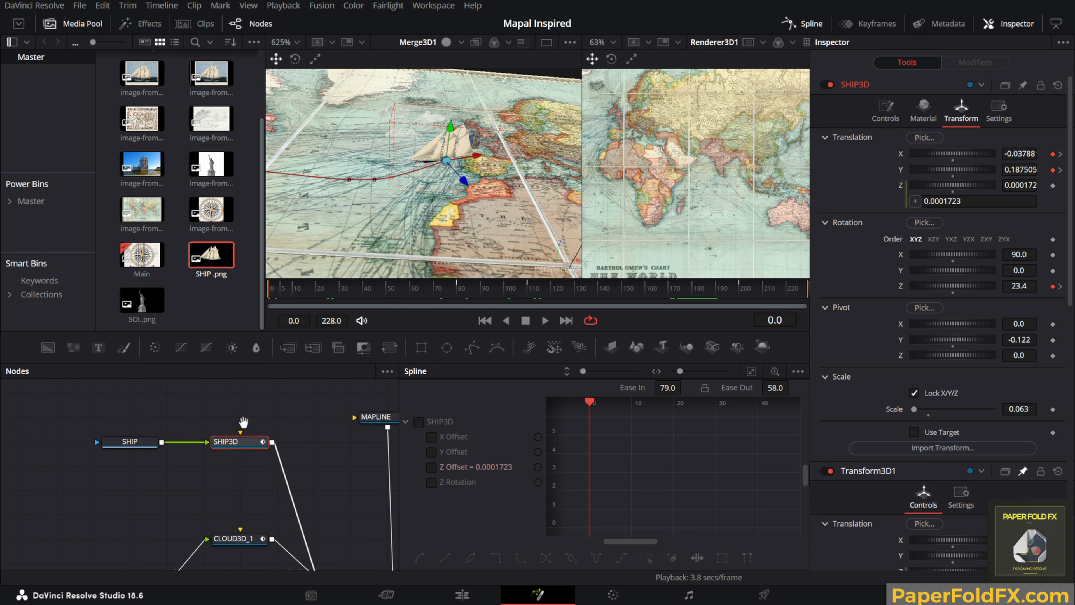
key(ctrl+v)
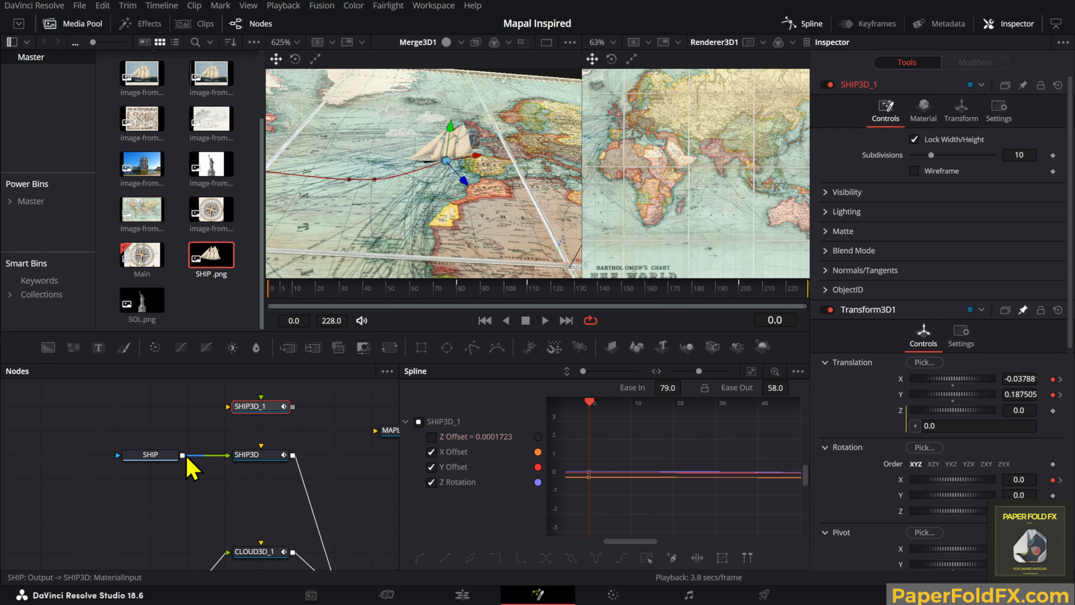
drag(182, 455, 198, 451)
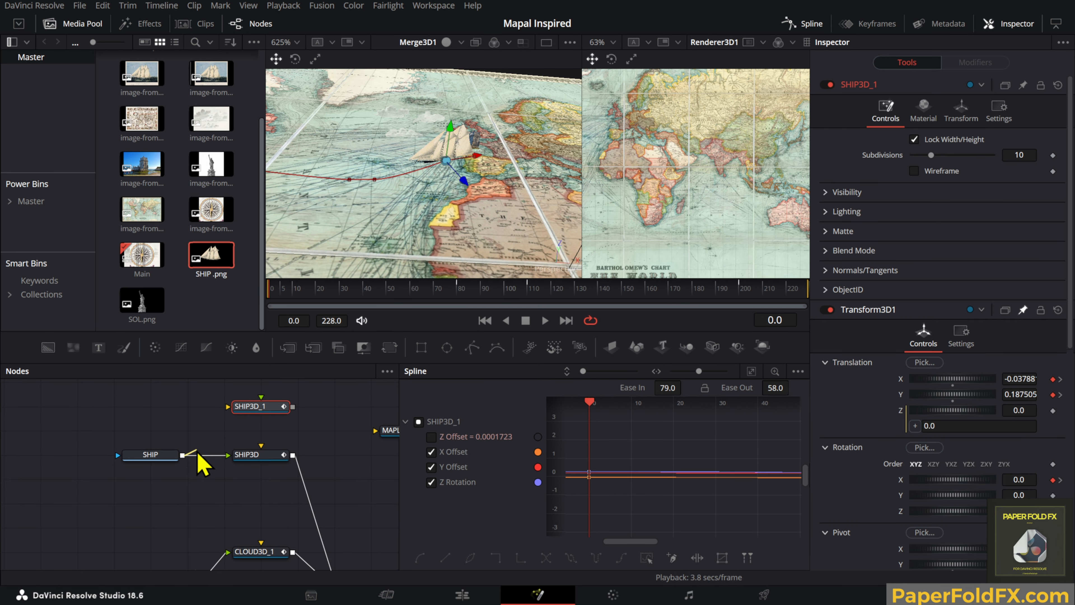
drag(292, 407, 296, 458)
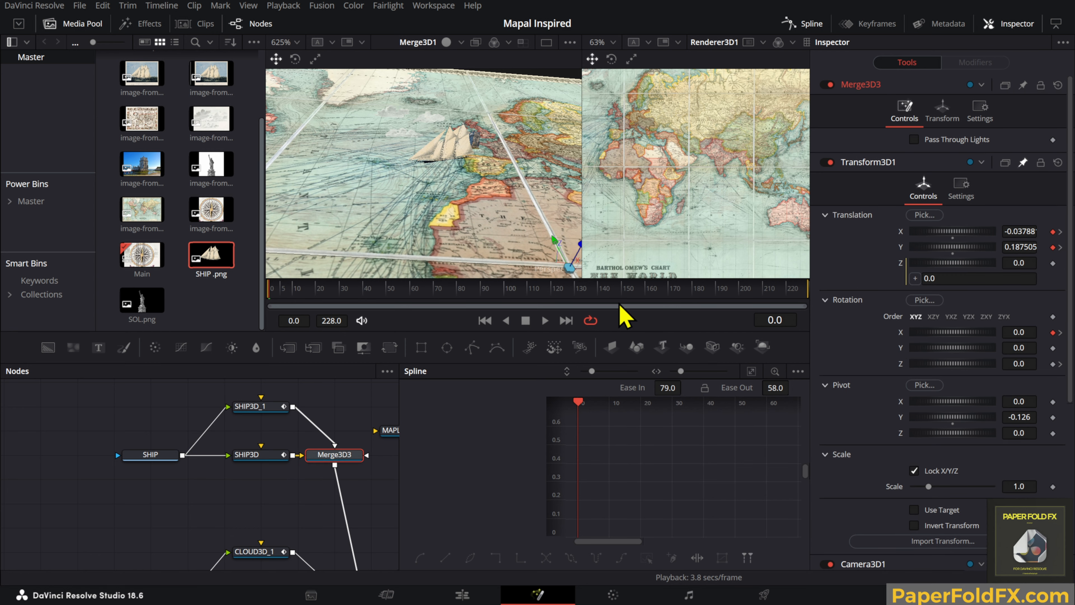
Step: Try to reposition the SHIP3D_1 motion path in the perspective view, and undo the last move
click(266, 410)
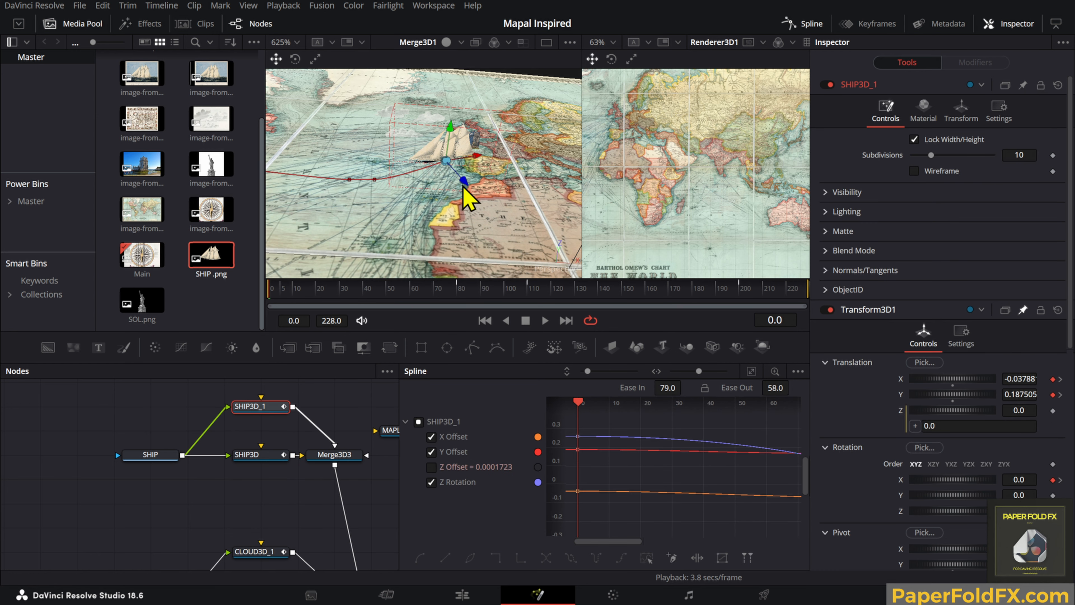
drag(462, 179, 480, 204)
click(427, 215)
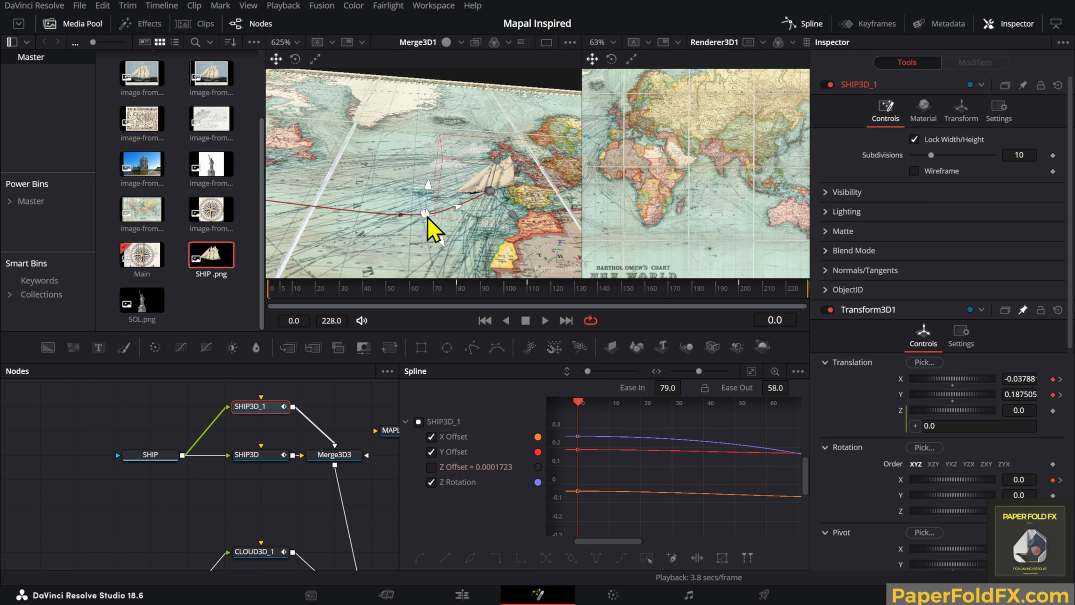
drag(403, 217, 460, 204)
drag(379, 182, 480, 200)
drag(361, 180, 352, 176)
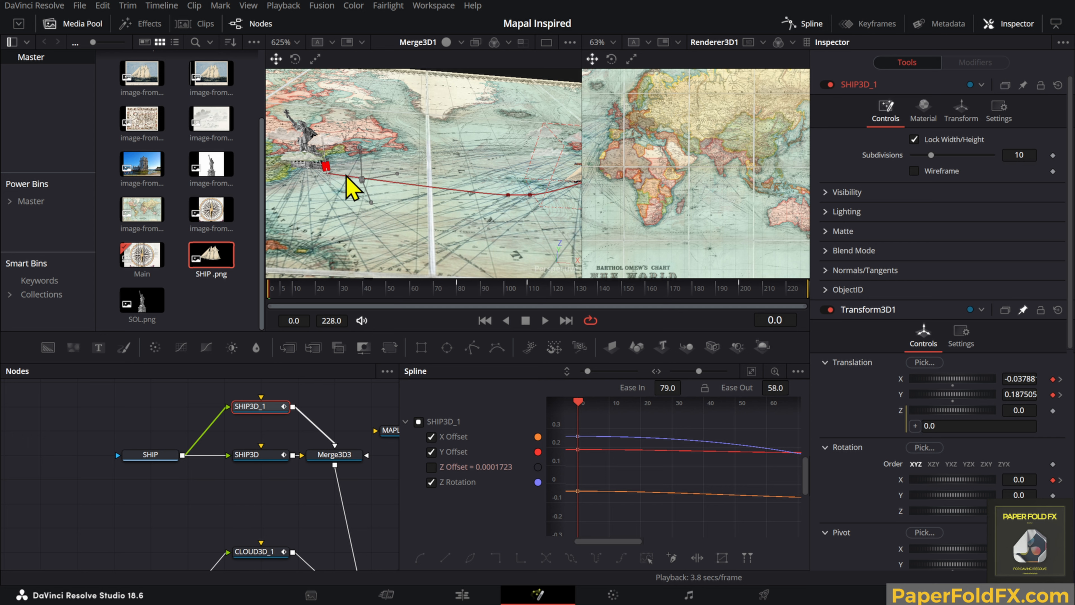
drag(507, 198, 455, 211)
key(space)
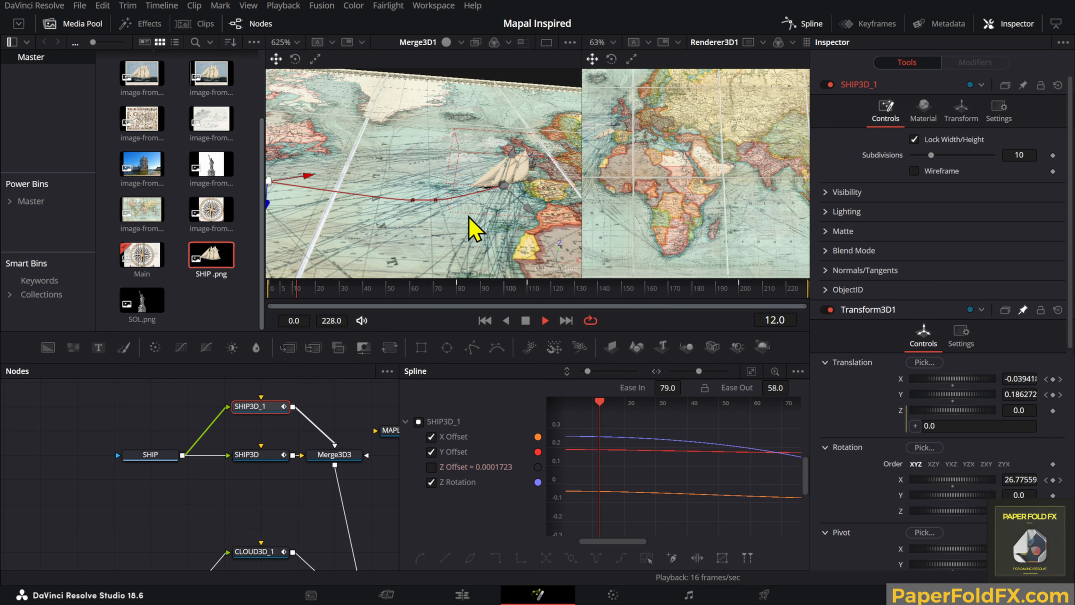
key(space)
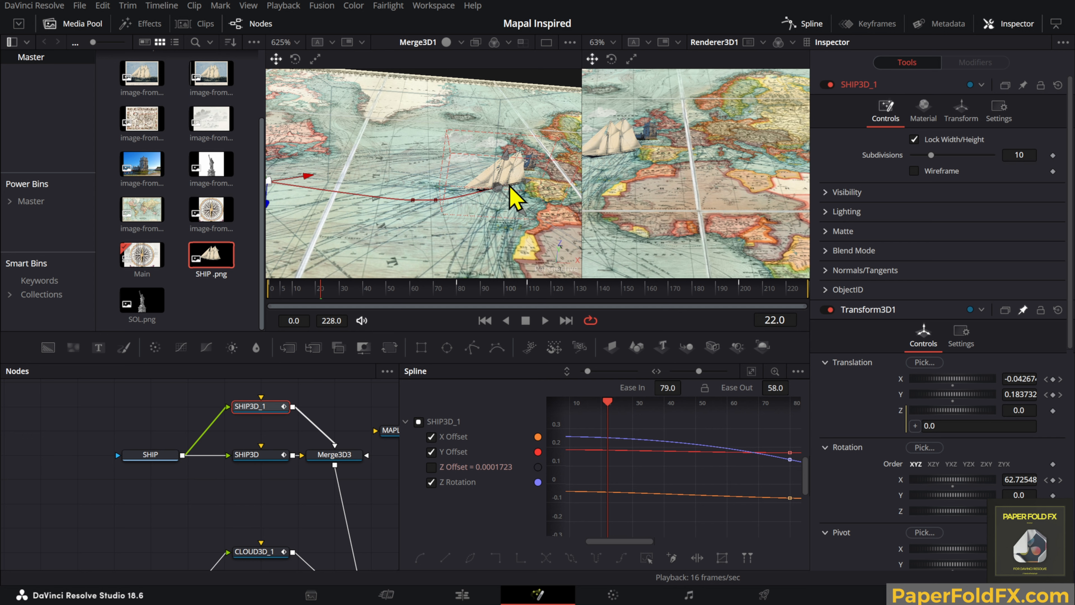
drag(508, 180, 531, 185)
key(ctrl+z)
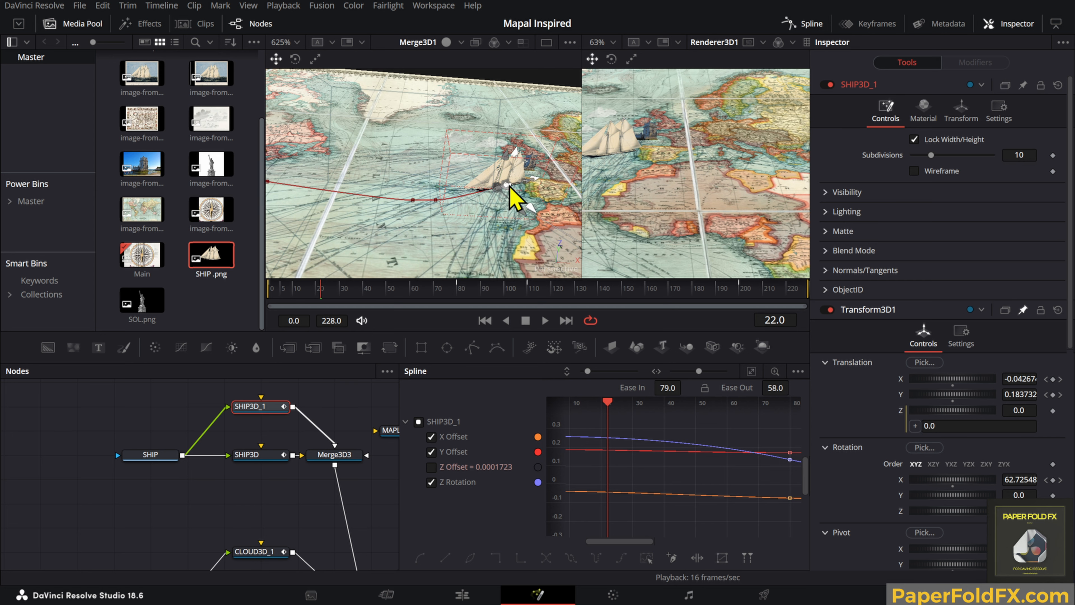
Step: Play the animation from frame 22 to frame 74 to check the duplicated ship against the original
key(space)
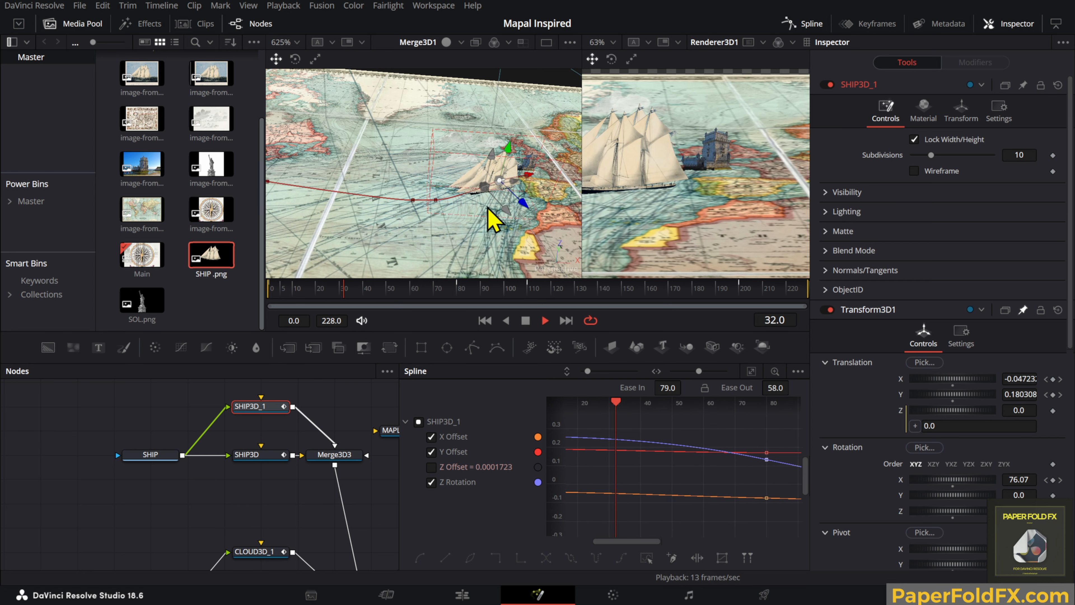
scroll(710, 207, down, 2)
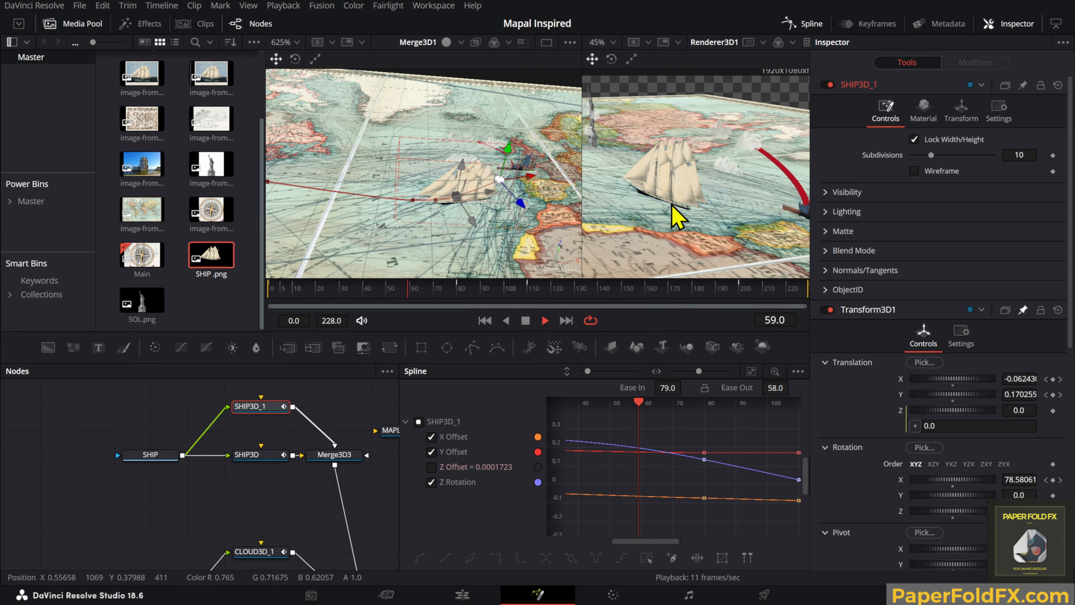
click(544, 321)
Step: Shift all SHIP3D_1 spline keyframes about 18 frames later, and scrub the timeline to review both ships
scroll(706, 468, down, 6)
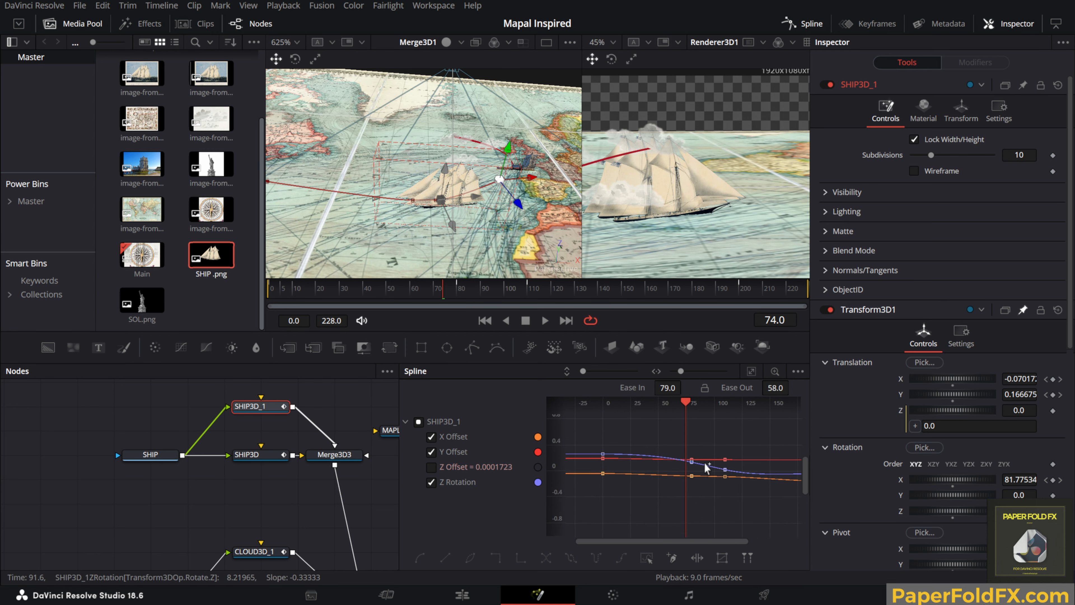
drag(643, 439, 762, 505)
key(ctrl+f)
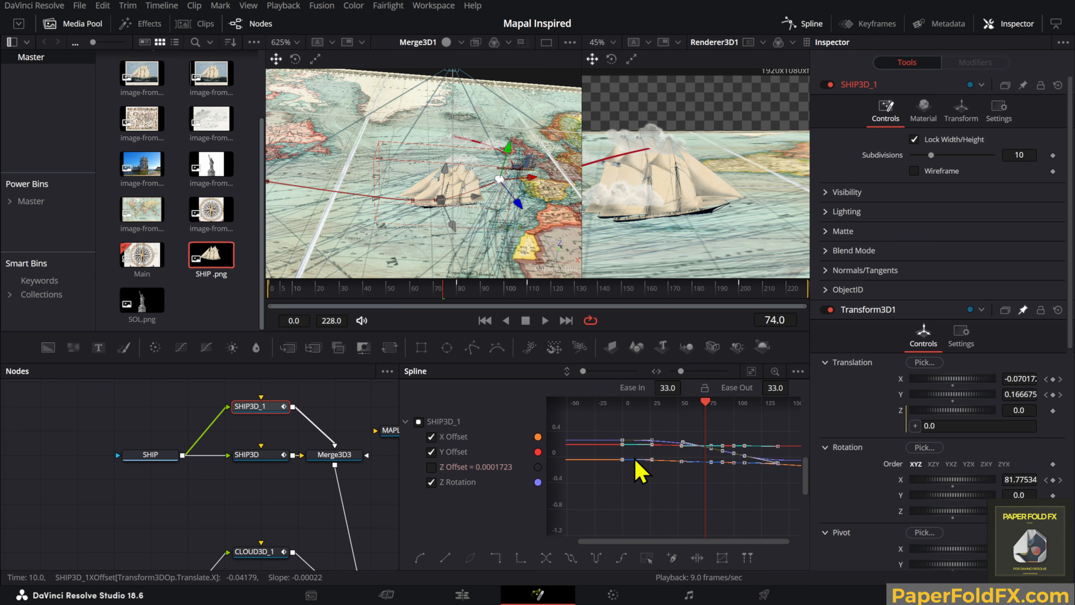
drag(621, 447, 640, 450)
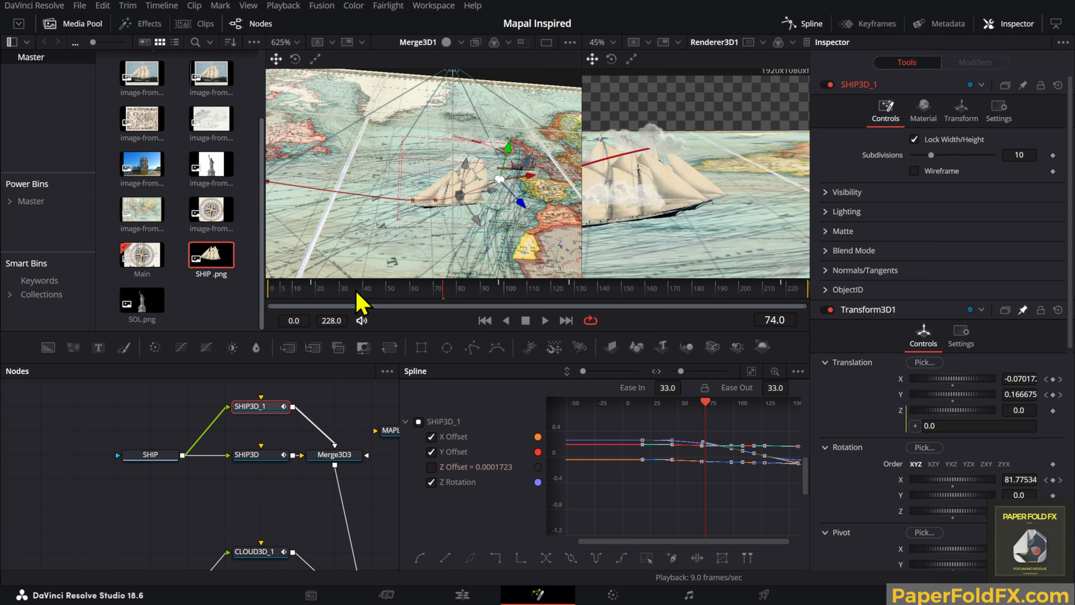
click(283, 300)
drag(283, 300, 590, 317)
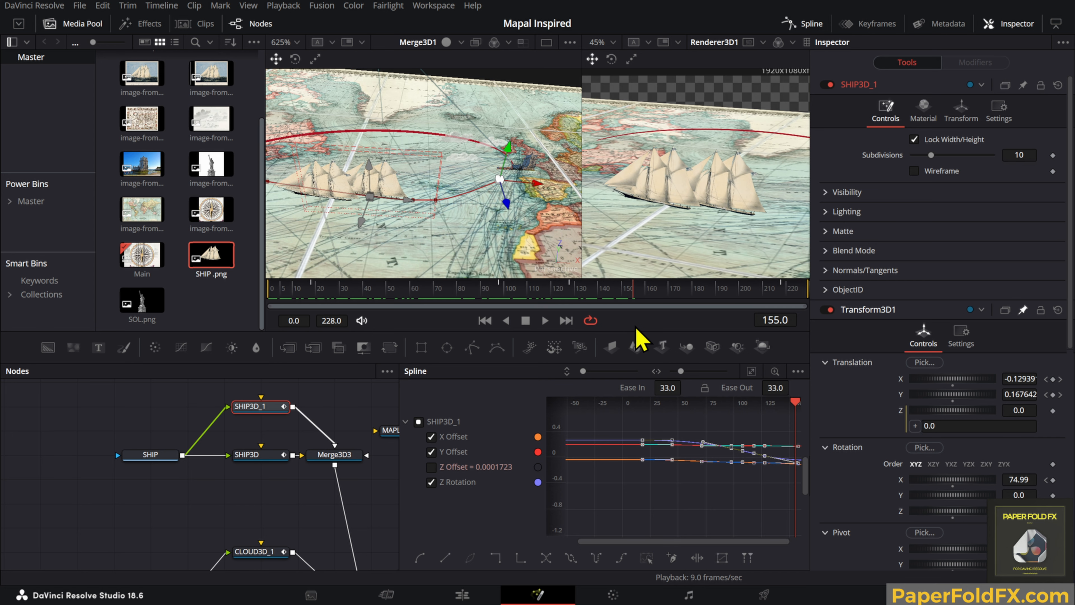
Step: Advance the animation to frame 196 and show the MediaOut1 output in the second viewer
mouse_move(643, 339)
mouse_down()
mouse_move(757, 334)
mouse_move(634, 328)
mouse_up()
scroll(669, 245, down, 4)
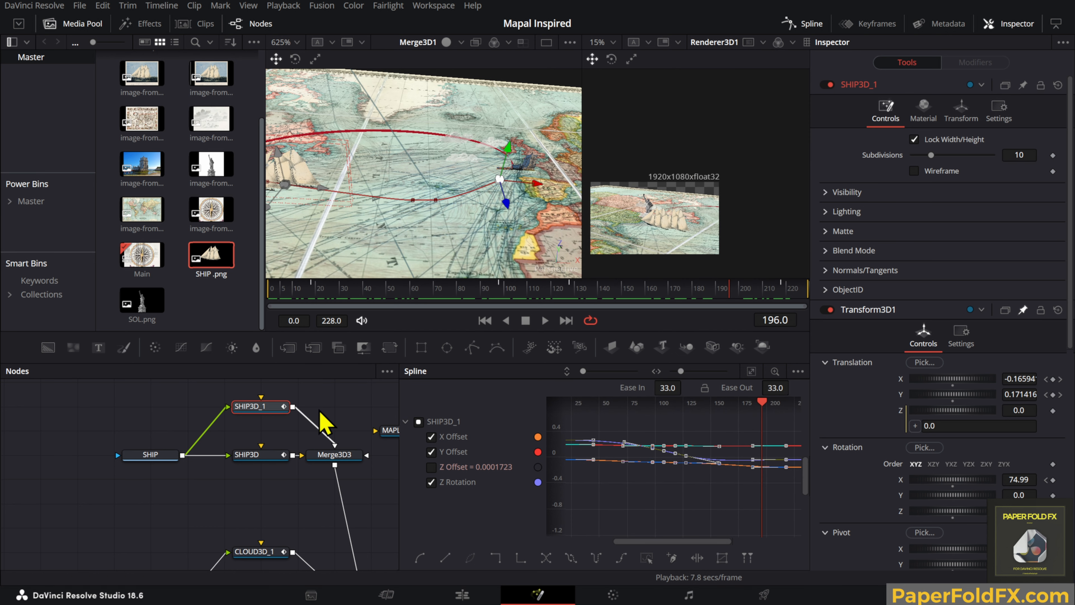
click(324, 423)
scroll(336, 492, down, 5)
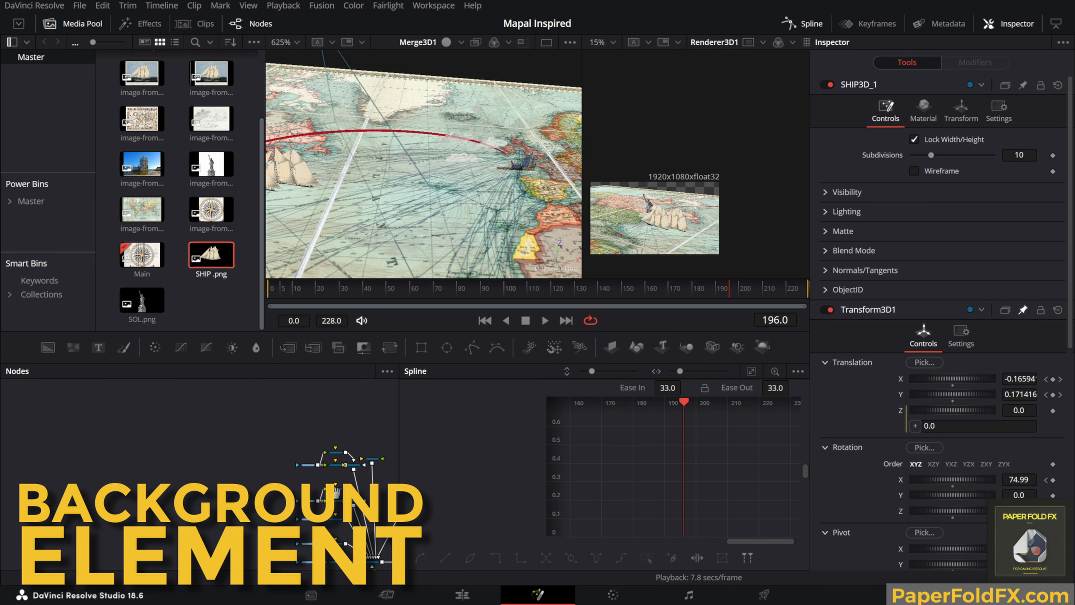
scroll(336, 492, up, 5)
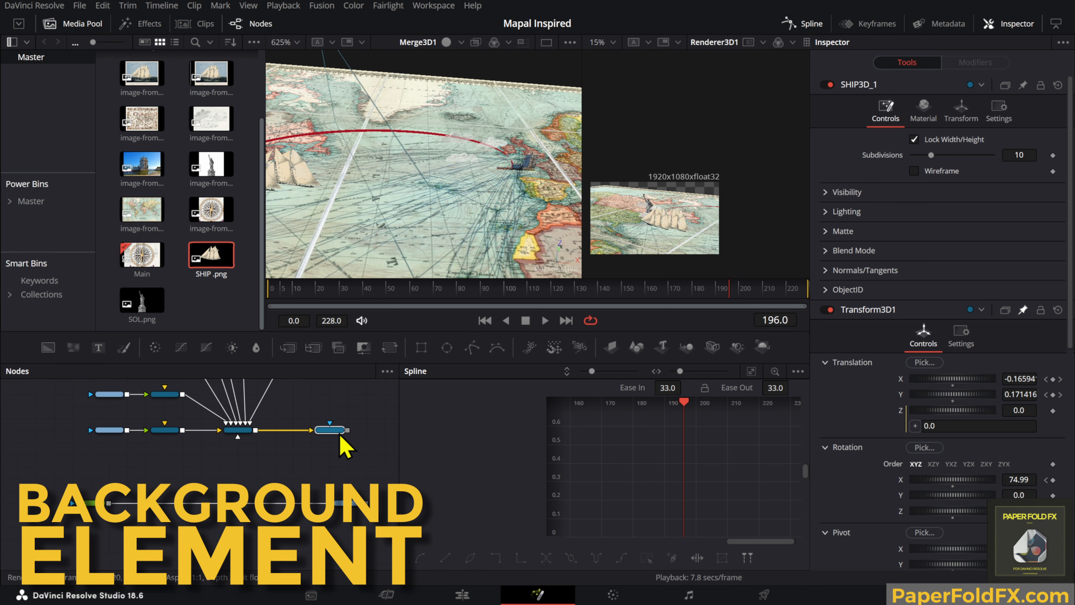
drag(347, 430, 109, 503)
scroll(324, 503, up, 5)
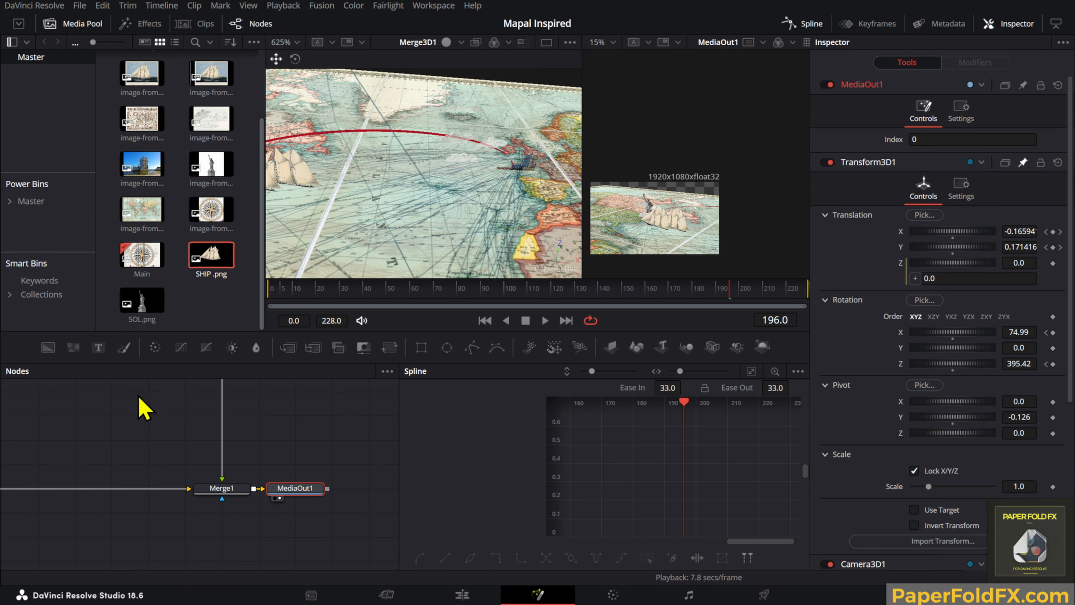
Step: Add the compass image from the media pool near Background1 as a looping node named forgotthename
drag(141, 400, 315, 459)
scroll(292, 447, down, 2)
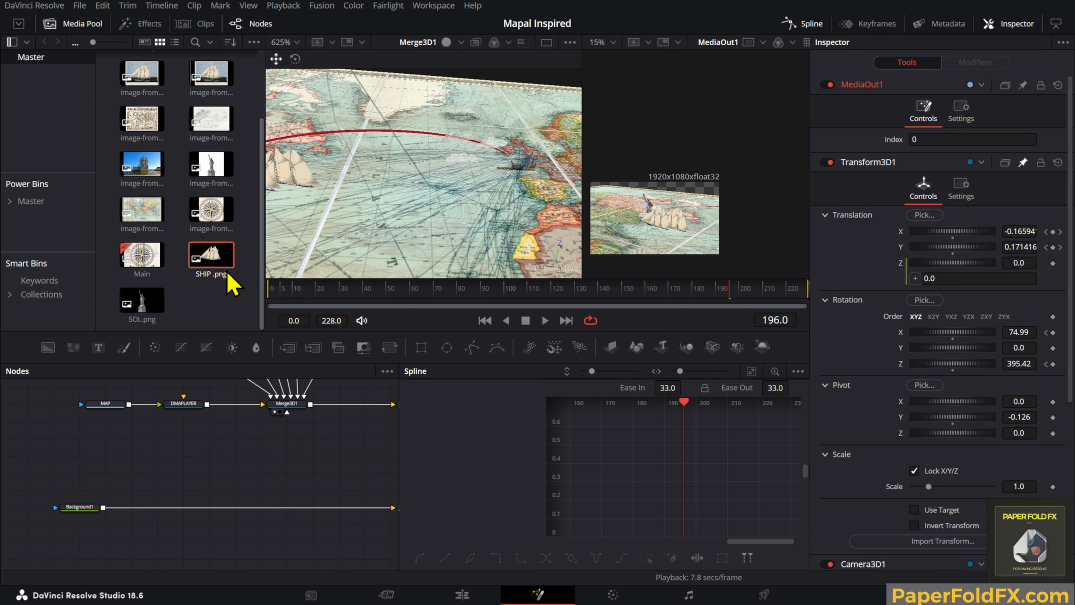
scroll(186, 237, up, 2)
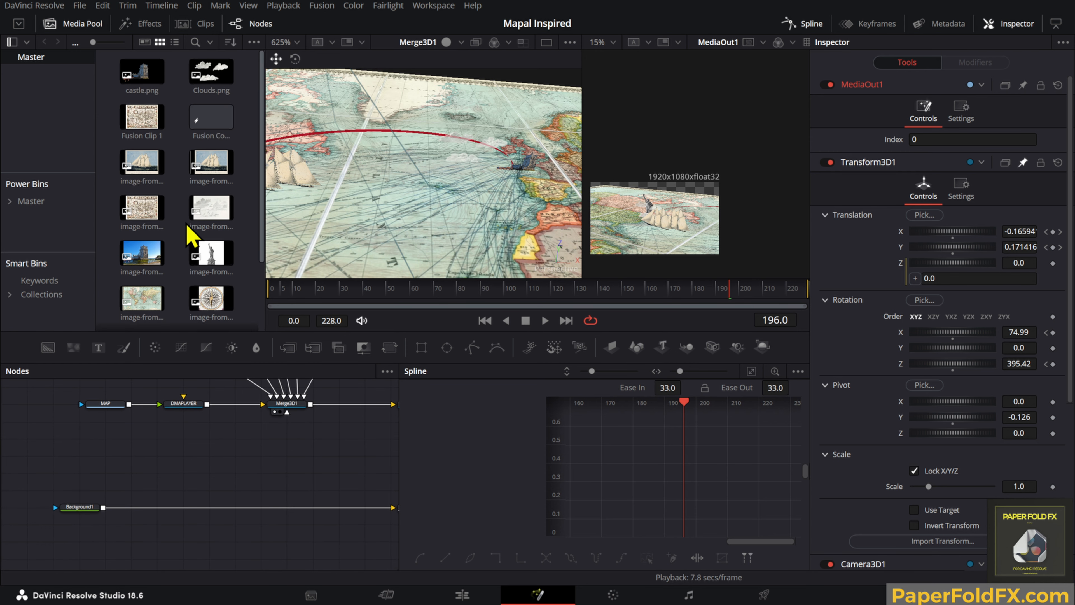
drag(213, 207, 142, 458)
key(F2)
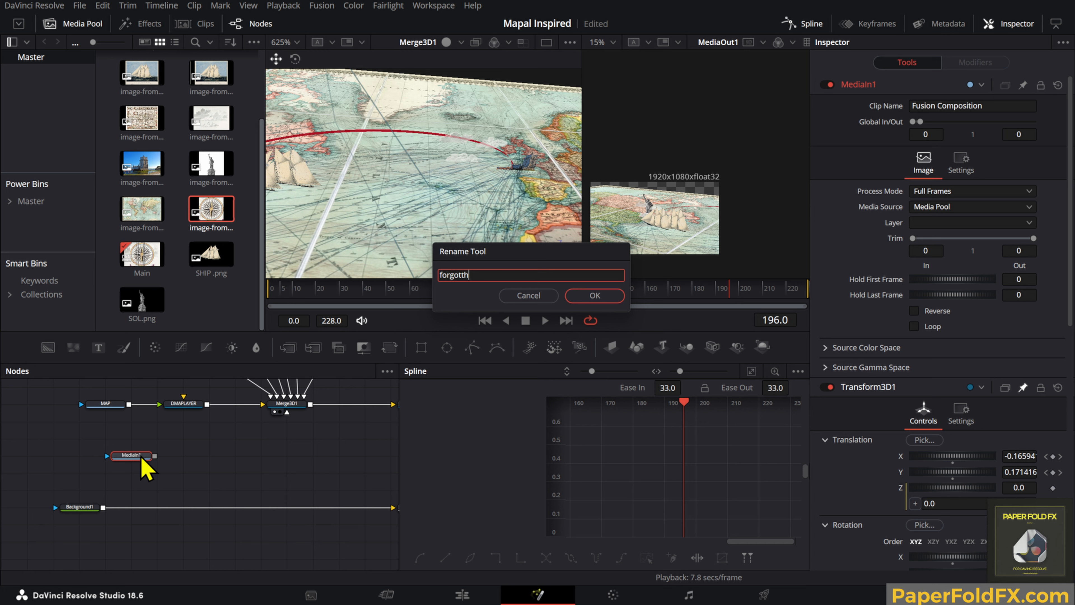
text(forgotthename)
key(Return)
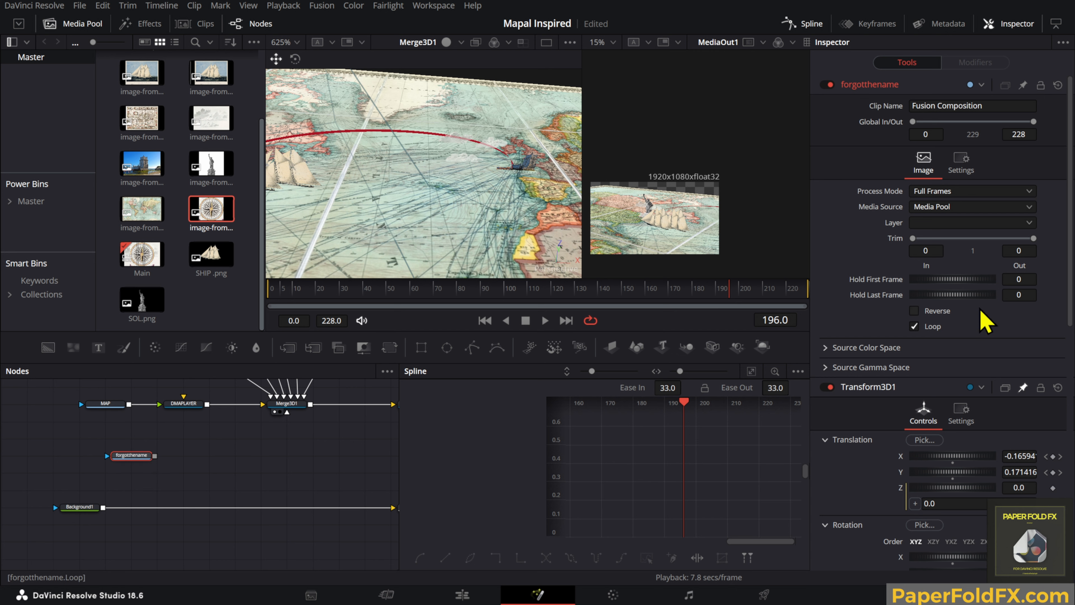
Step: Merge the forgotthename compass node over Background1 and show the compass image alone in the second viewer
drag(155, 456, 53, 502)
drag(142, 510, 168, 510)
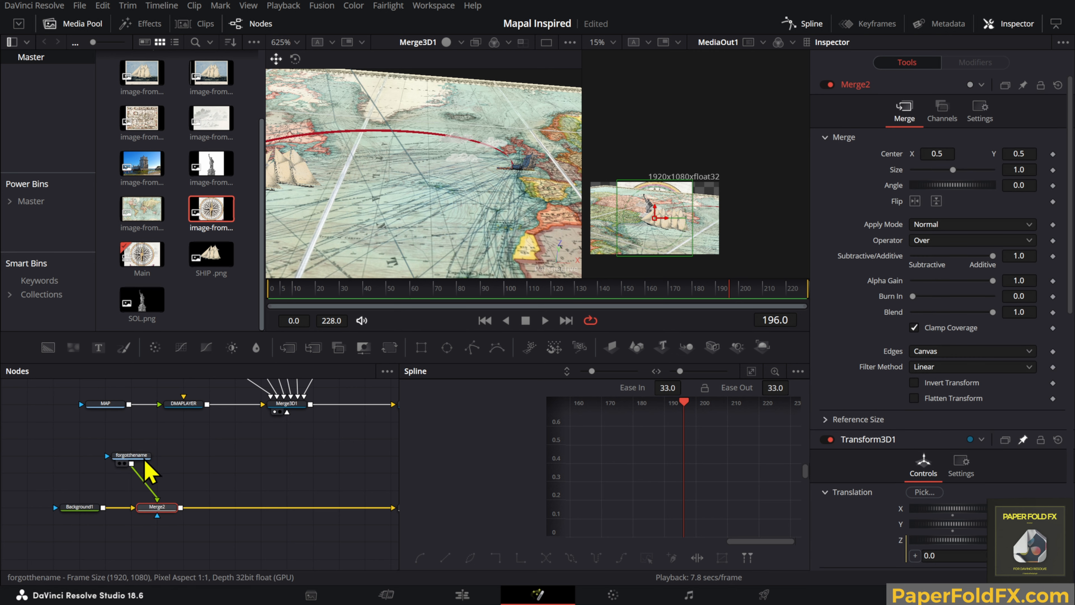
drag(131, 455, 738, 188)
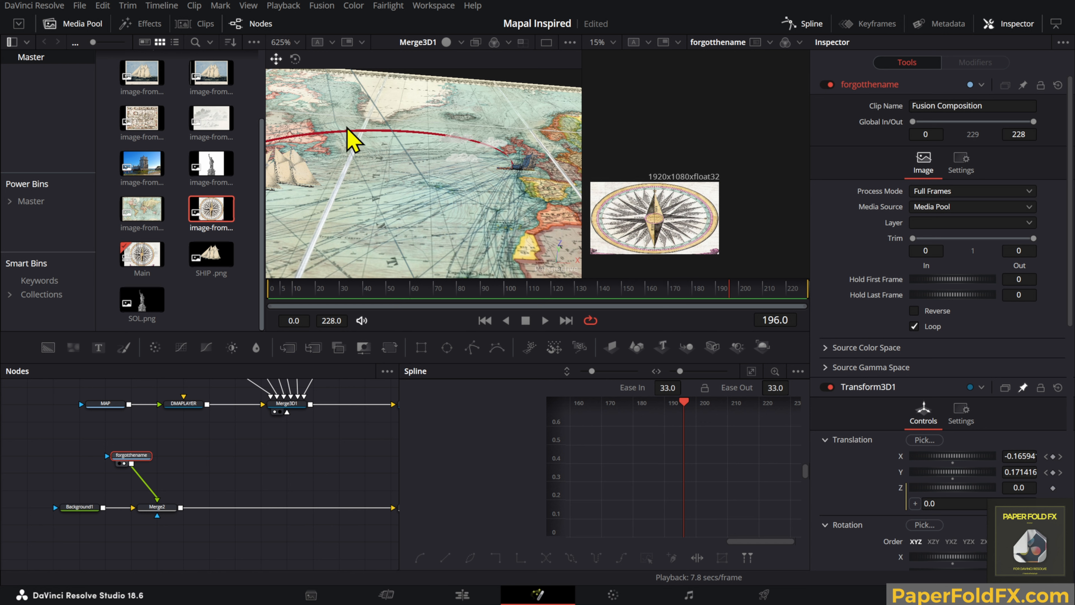
Step: Try masking the forgotthename compass image with an ellipse, and delete the mask
click(445, 348)
click(139, 458)
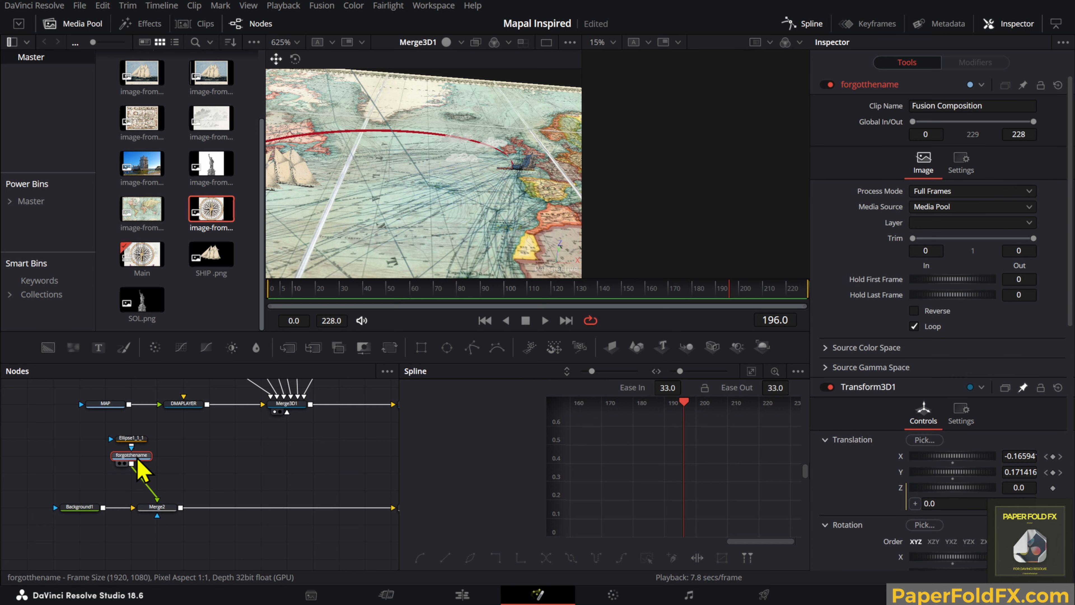
scroll(654, 247, up, 2)
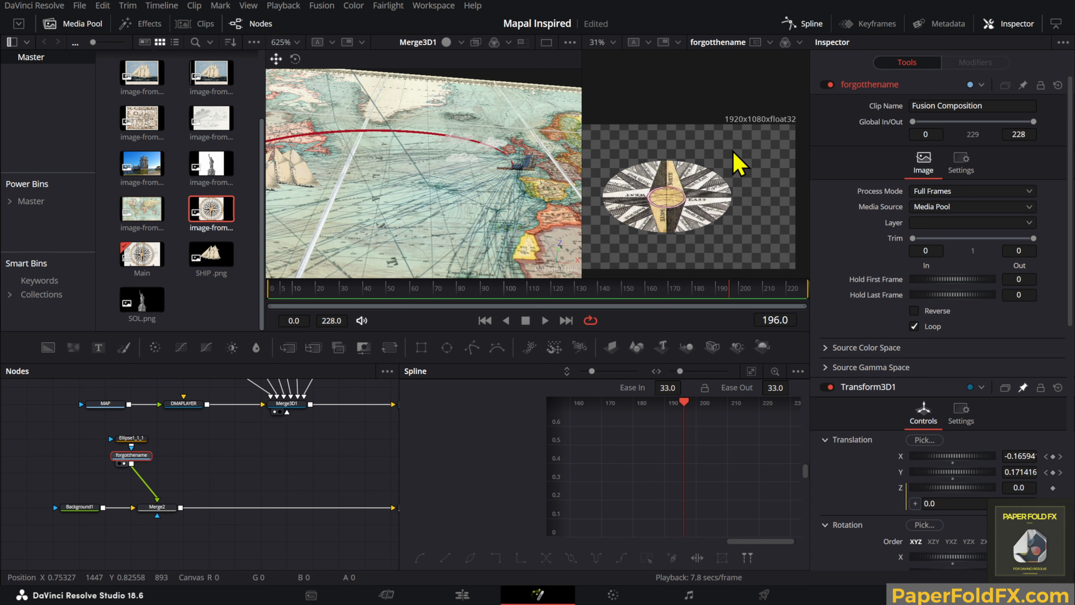
scroll(741, 205, down, 1)
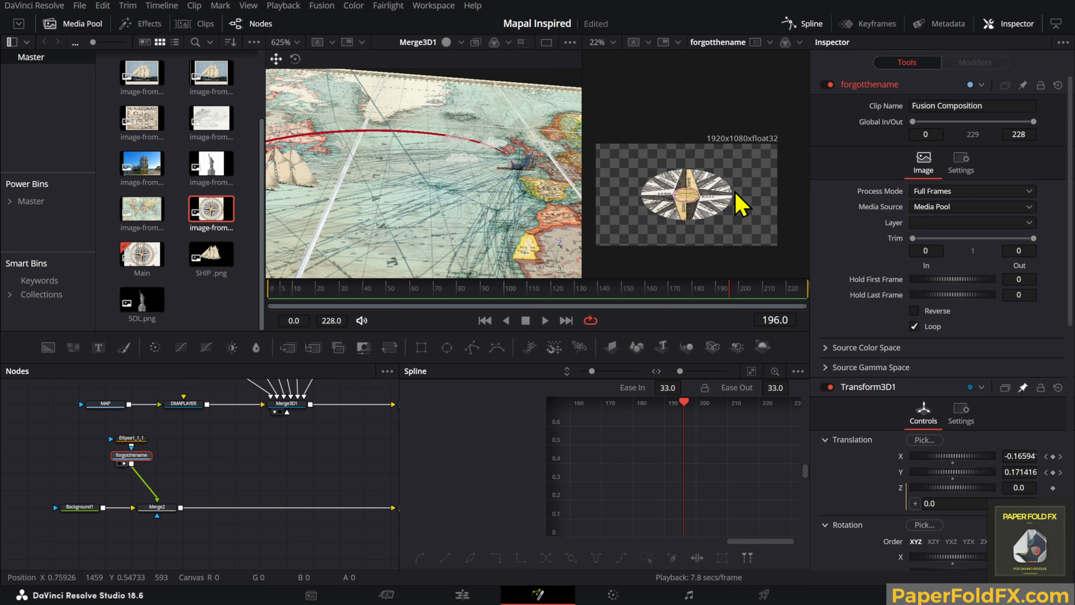
click(282, 6)
mouse_move(461, 53)
click(500, 51)
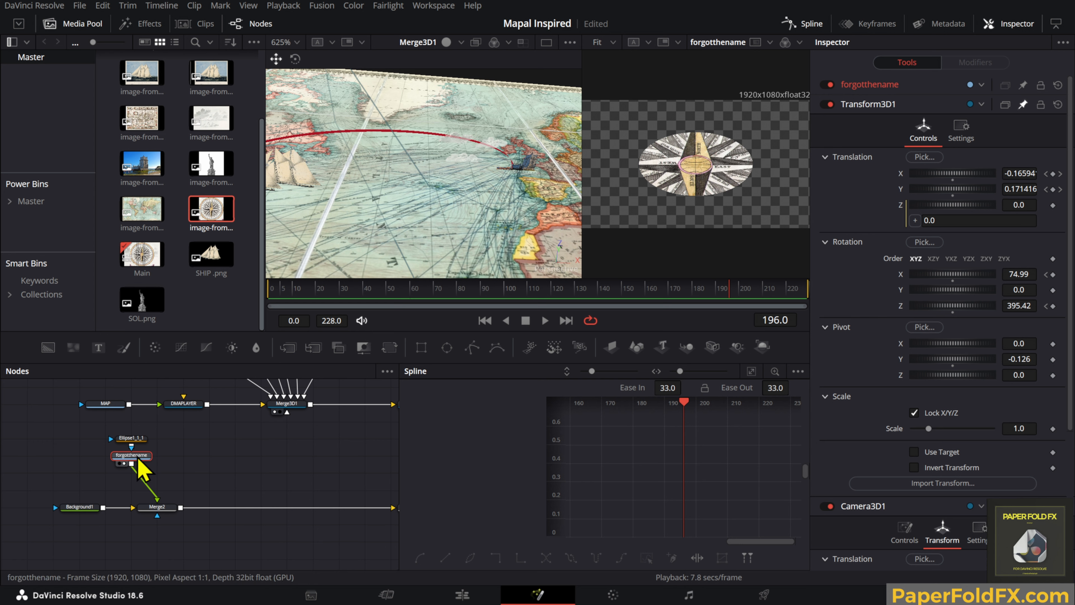
click(141, 438)
click(146, 455)
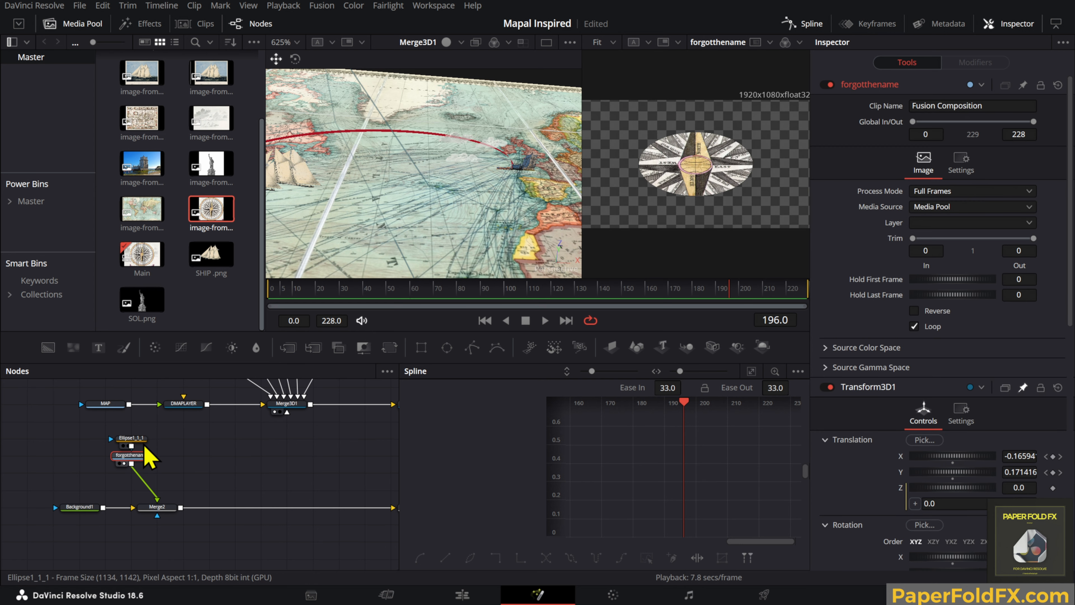
click(144, 438)
key(Delete)
Step: Check the Media Source options of the forgotthename node and keep Media Pool as the source
click(133, 455)
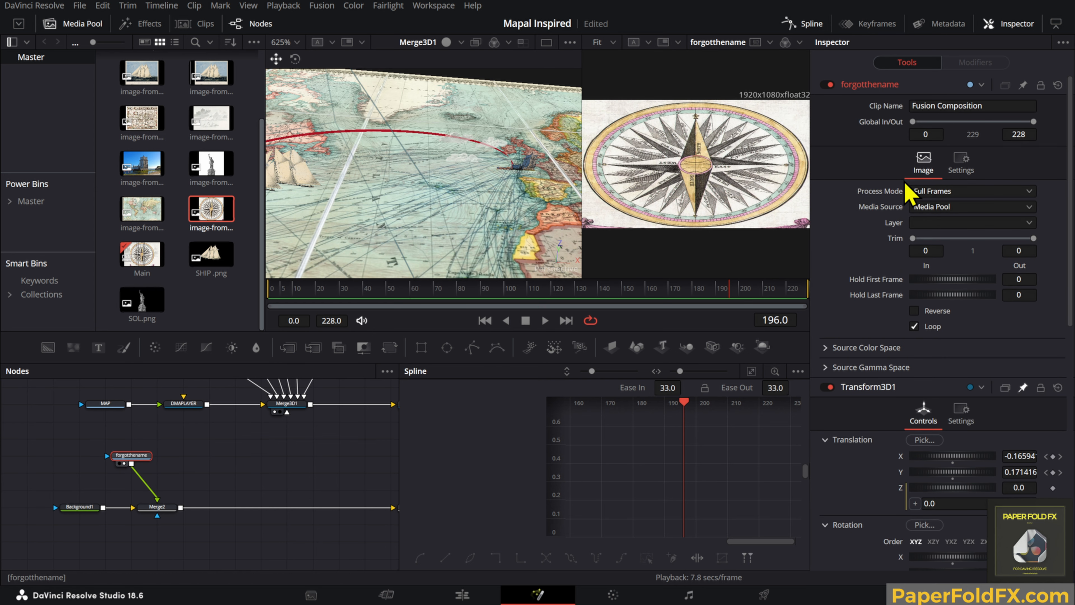
click(948, 207)
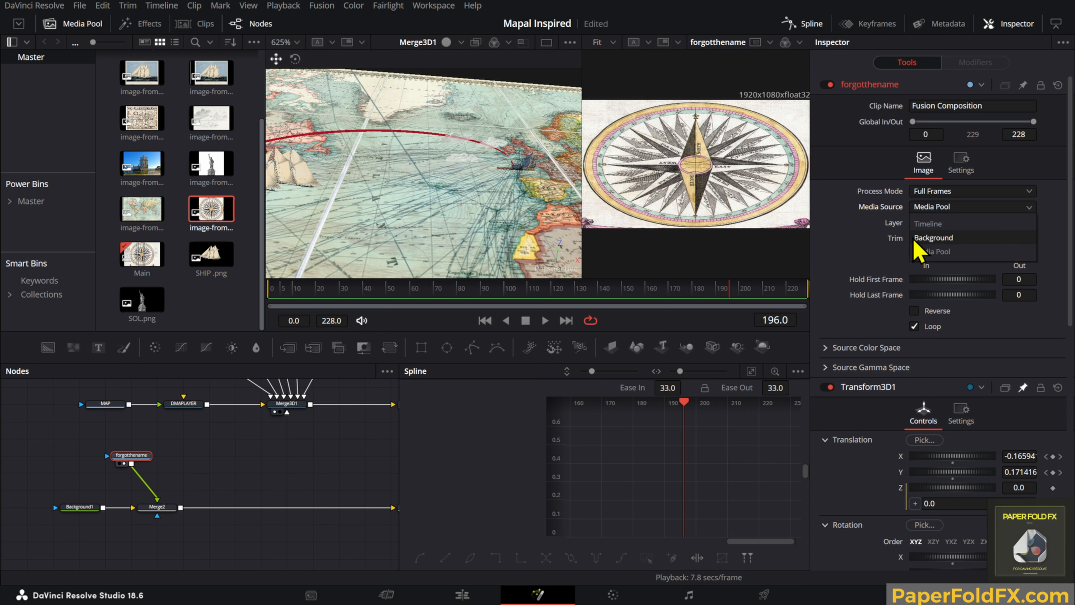
click(933, 251)
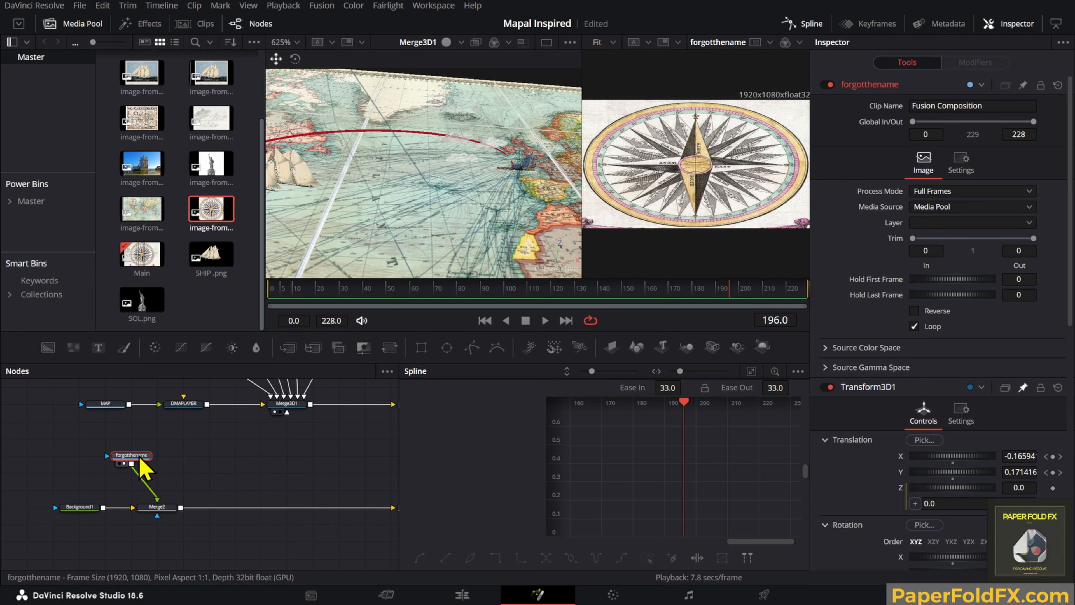
Step: Add a Resize node after forgotthename and set its width to 1080
drag(142, 465, 141, 450)
key(shift+space)
text(si)
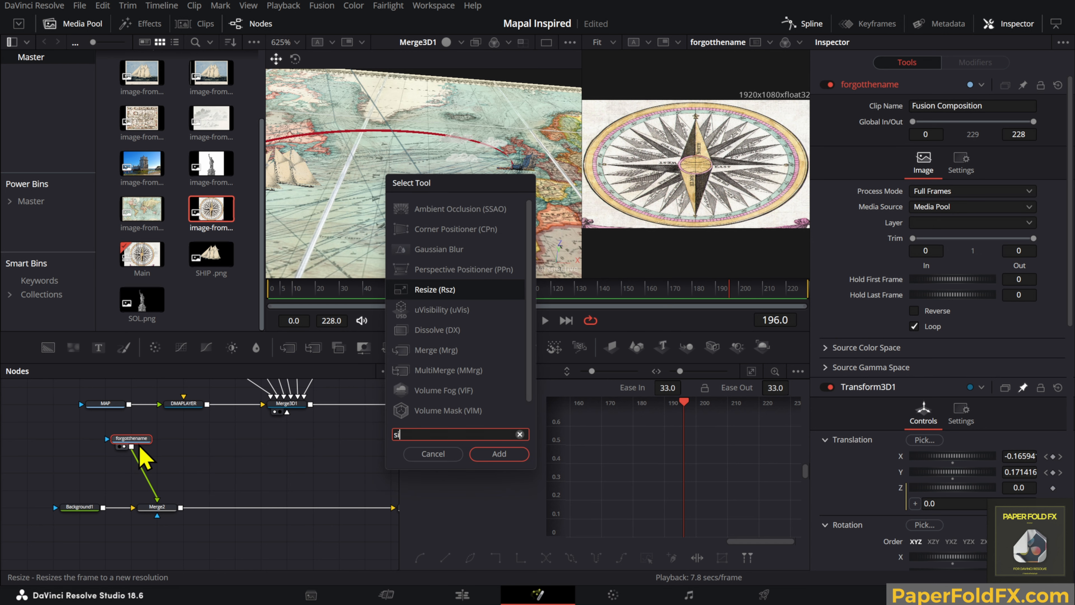
key(Return)
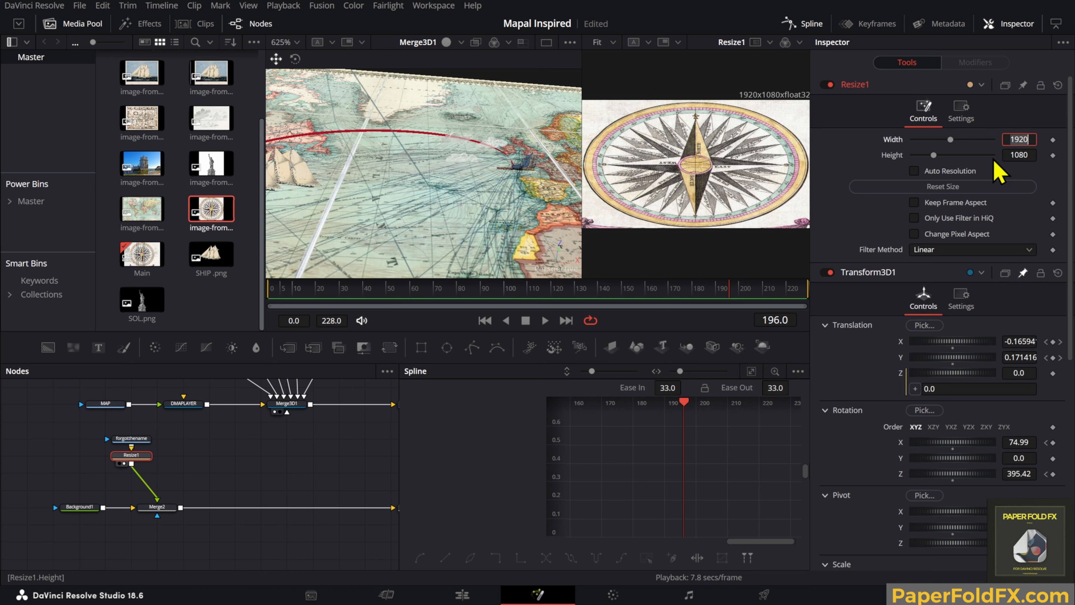
text(1080)
key(Return)
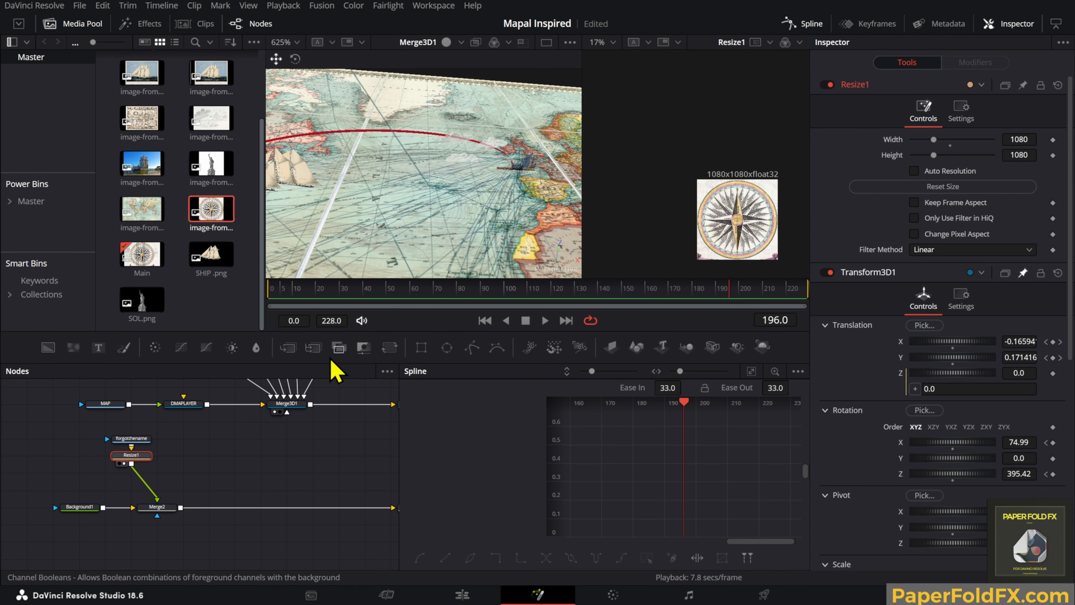
Step: Align Resize1 above Merge2 and mask the forgotthename compass image with an ellipse
drag(147, 456, 173, 456)
key(ctrl+p)
key(ctrl+p)
click(142, 439)
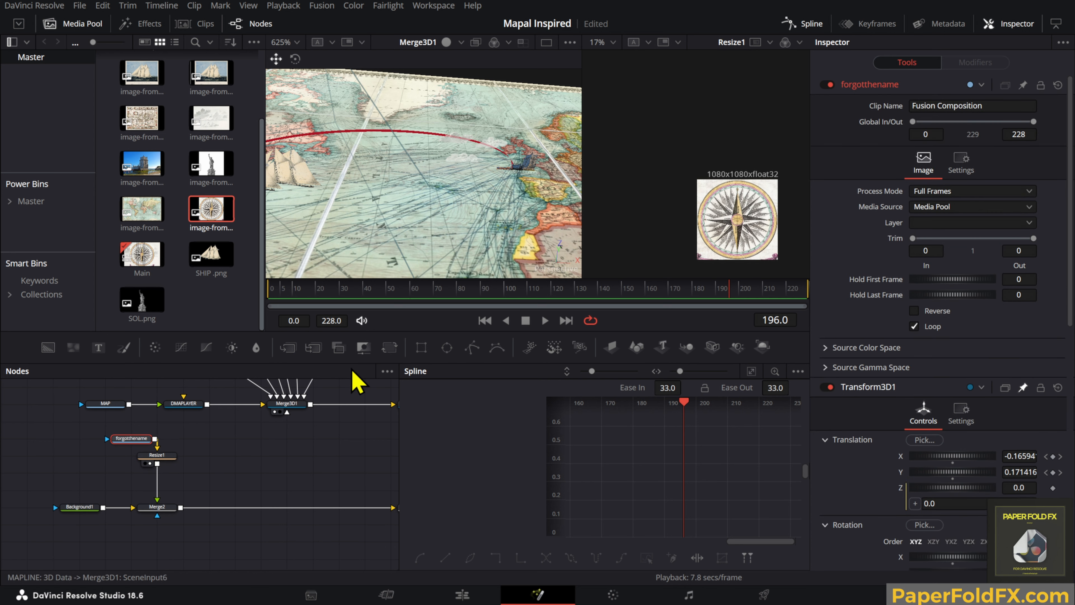
click(440, 357)
drag(753, 237, 767, 249)
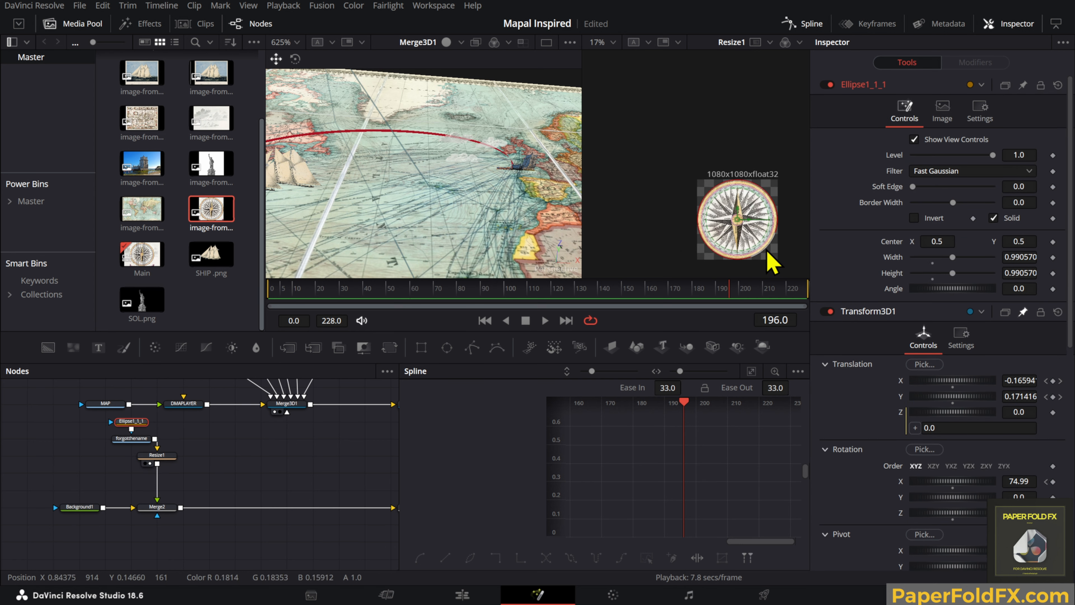
Step: Set the ellipse mask's vertical centre to 0.4935 to fit the compass's round edge
click(279, 440)
scroll(763, 204, up, 3)
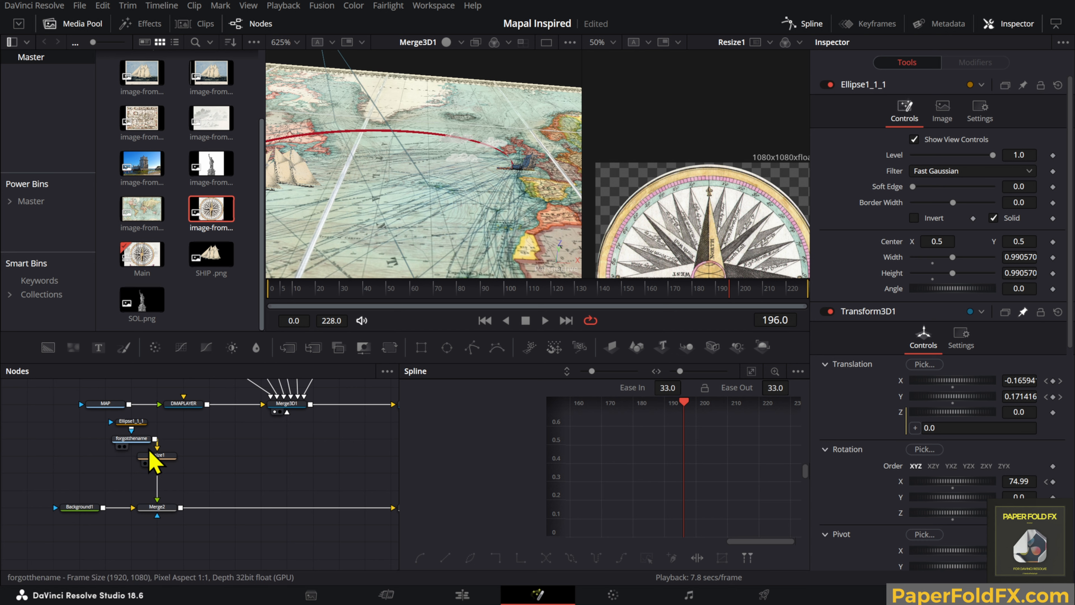
click(144, 427)
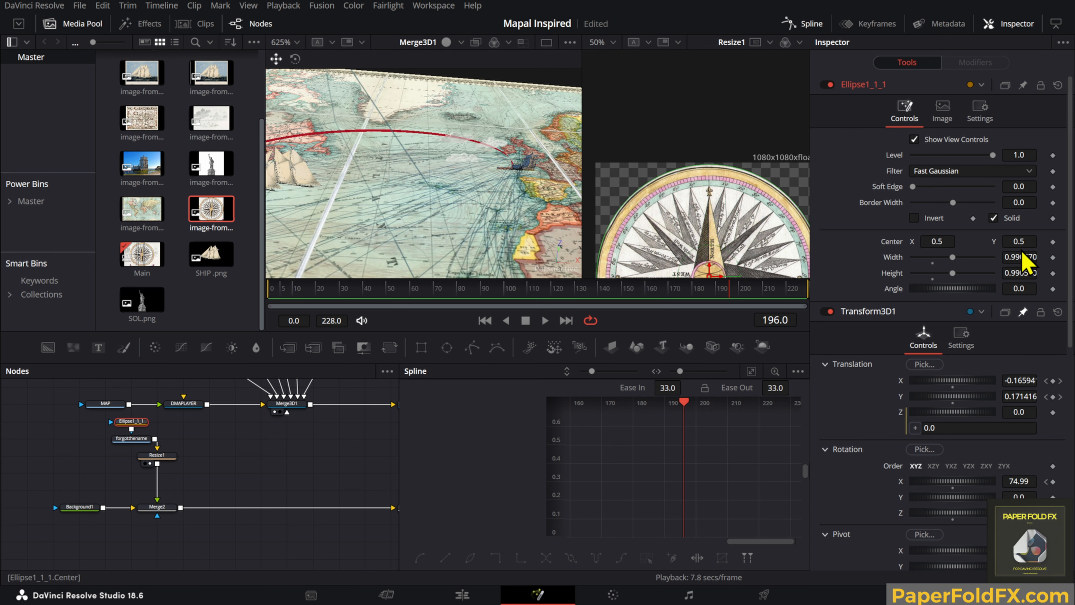
drag(1018, 242, 1017, 242)
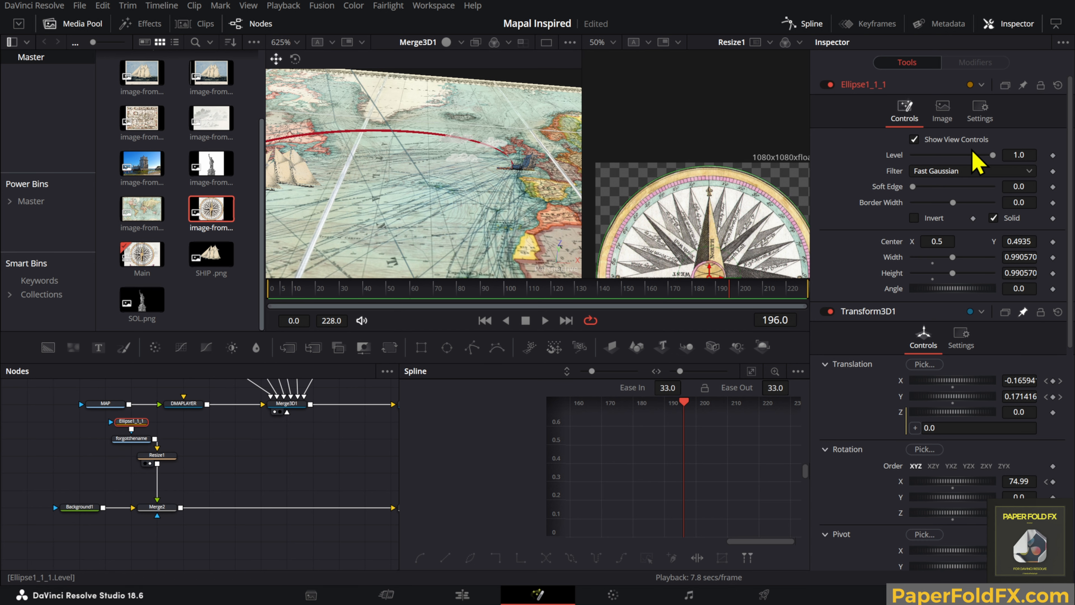
Step: Unpin the Transform3D1 and Camera3D1 controls so only the selected node's settings are listed
scroll(1044, 339, down, 3)
scroll(1032, 275, up, 2)
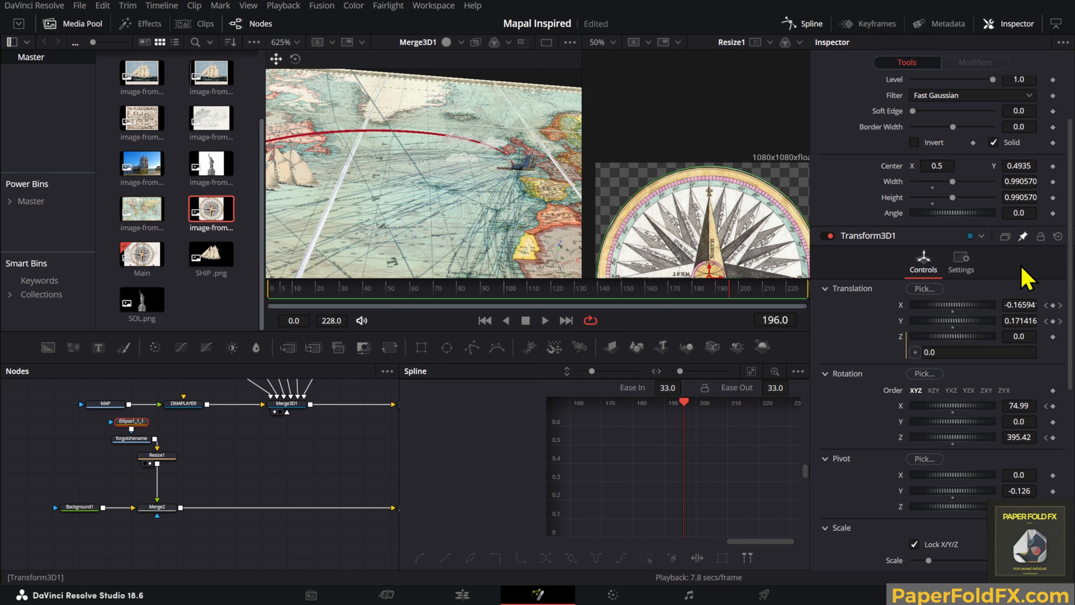
scroll(1029, 296, down, 5)
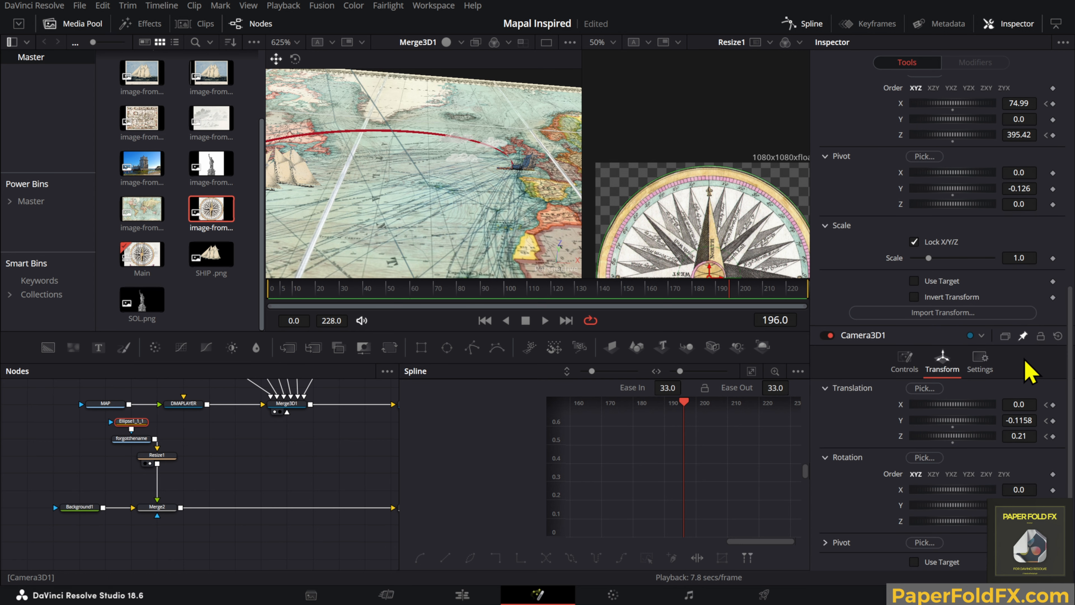
scroll(1025, 356, up, 5)
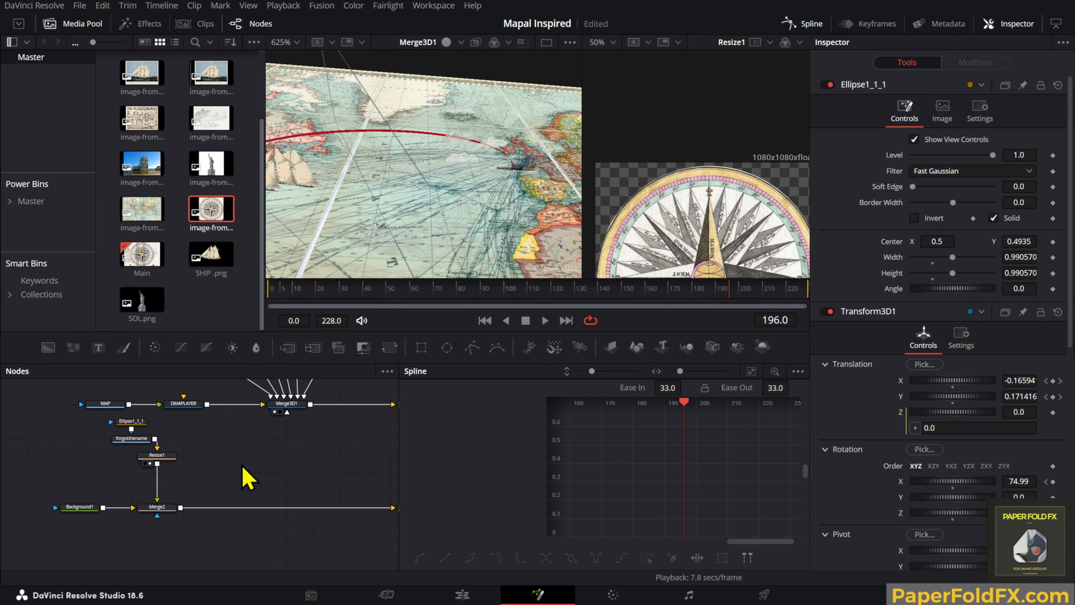
Step: Add a Transform node after Resize1 in the compass branch
click(168, 455)
key(shift+space)
text(tranbs)
key(BackSpace)
key(BackSpace)
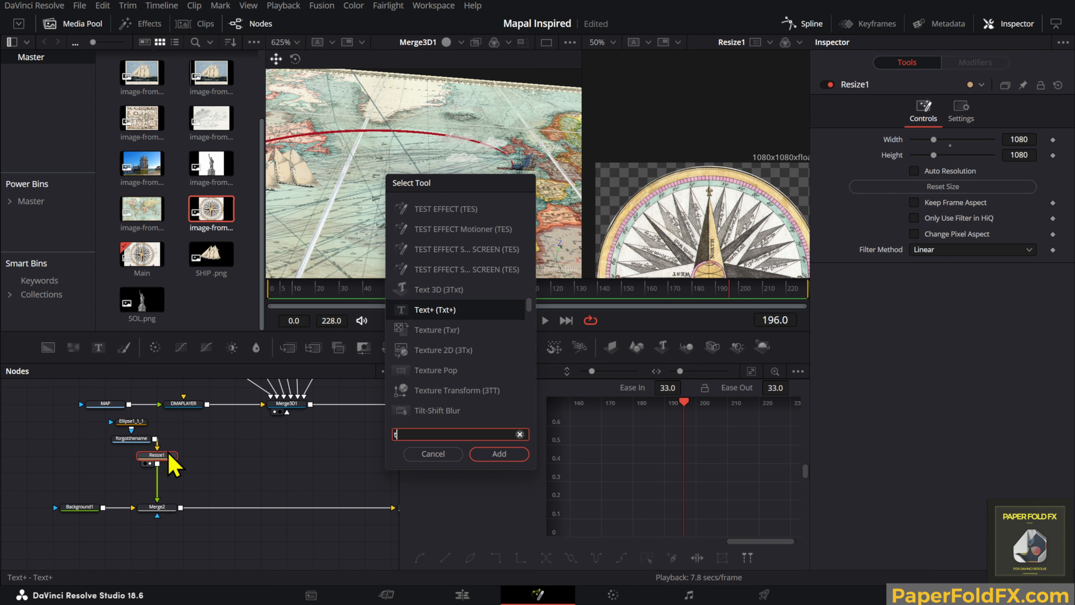
text(sf)
key(Return)
Step: Show the MediaOut1 composite in the second viewer with Transform1 selected, and fit the whole frame in view
drag(242, 449, 289, 462)
click(261, 466)
key(2)
drag(150, 443, 161, 462)
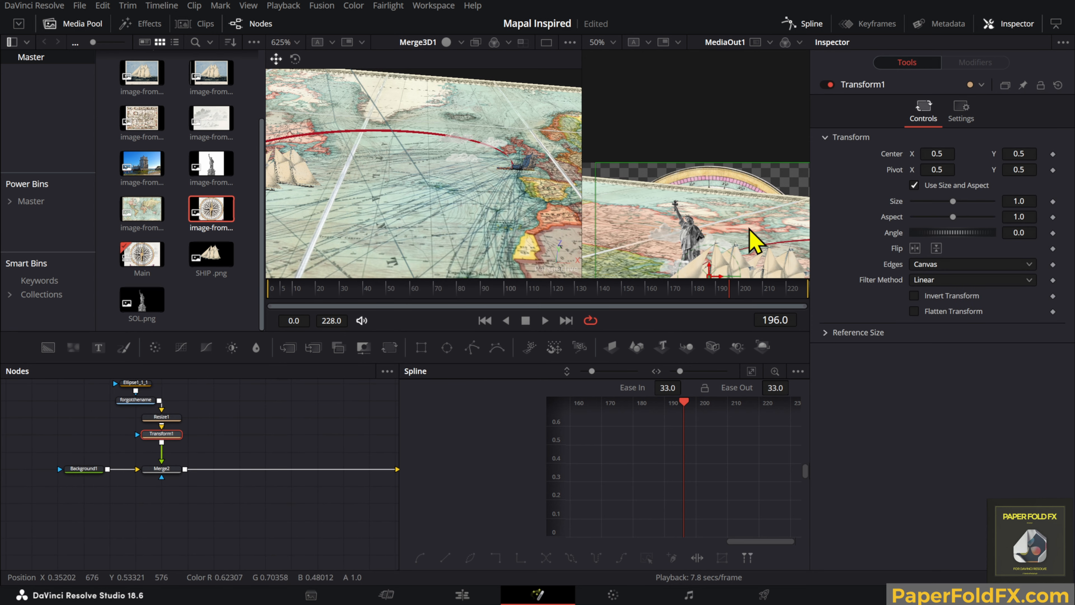
scroll(748, 235, down, 2)
scroll(450, 182, down, 2)
scroll(679, 168, down, 1)
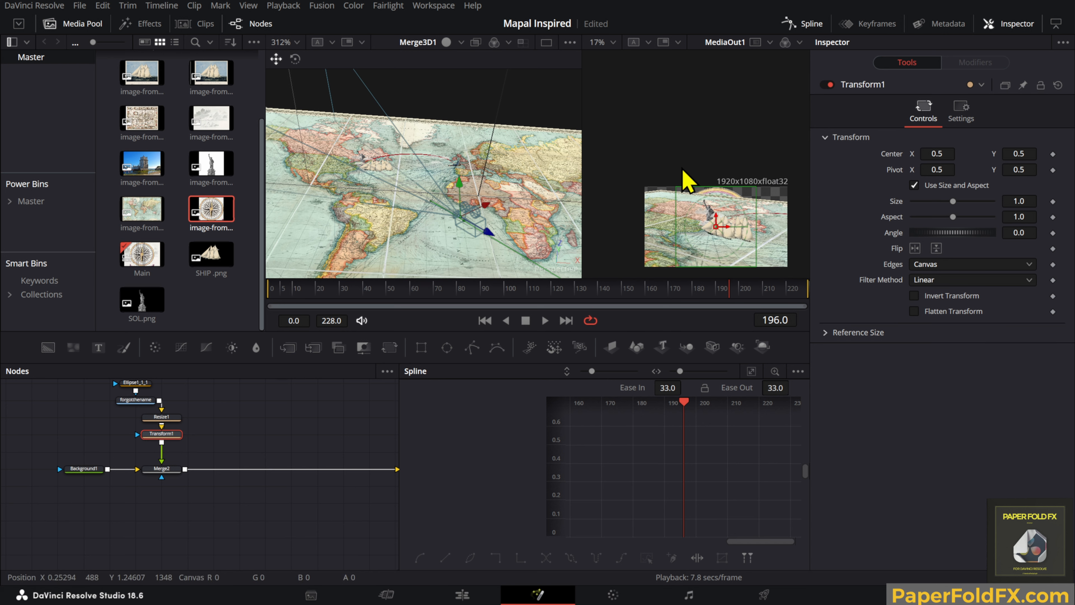
Step: Set the size of the compass branch's Transform1 to 1.732
drag(262, 468, 94, 470)
click(314, 471)
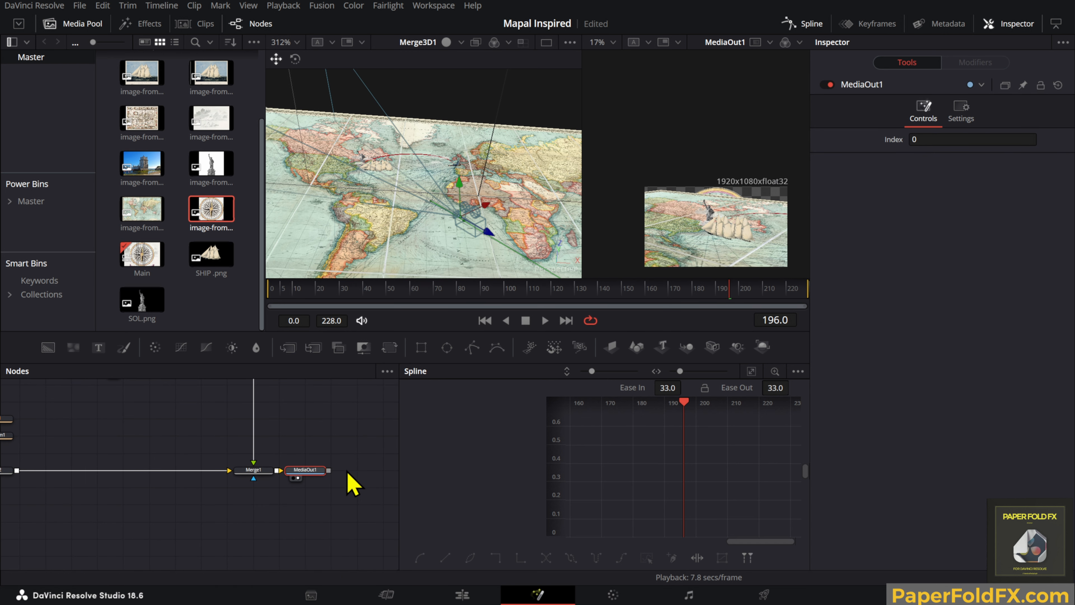
drag(205, 487, 322, 477)
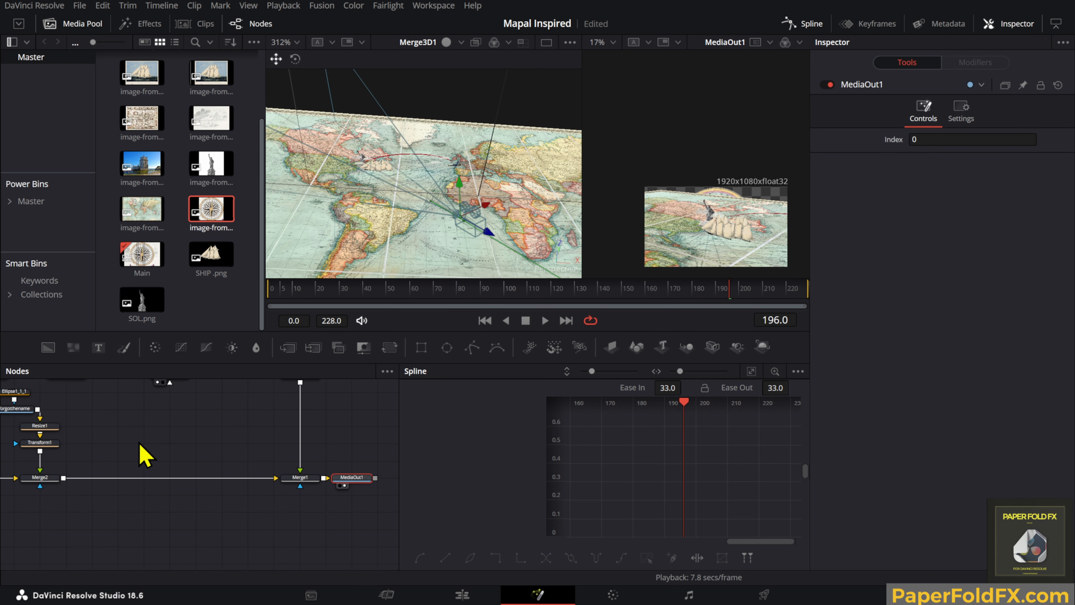
drag(40, 468, 175, 498)
click(176, 471)
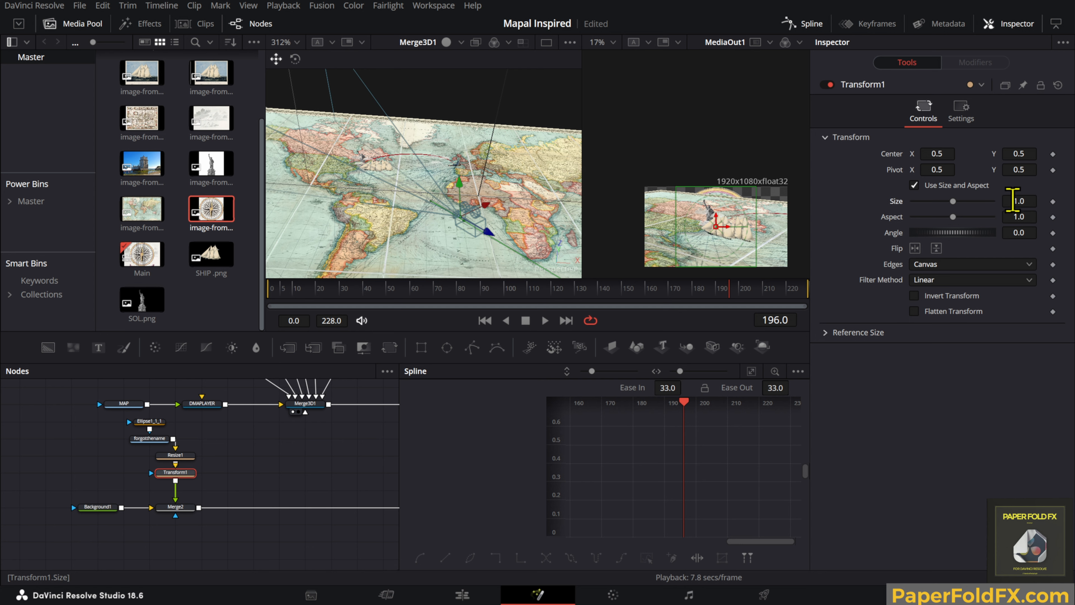
drag(1018, 201, 1048, 201)
Step: Sample the compass paper's off-white at frame 33 as the solid colour of Background1
drag(649, 292, 349, 297)
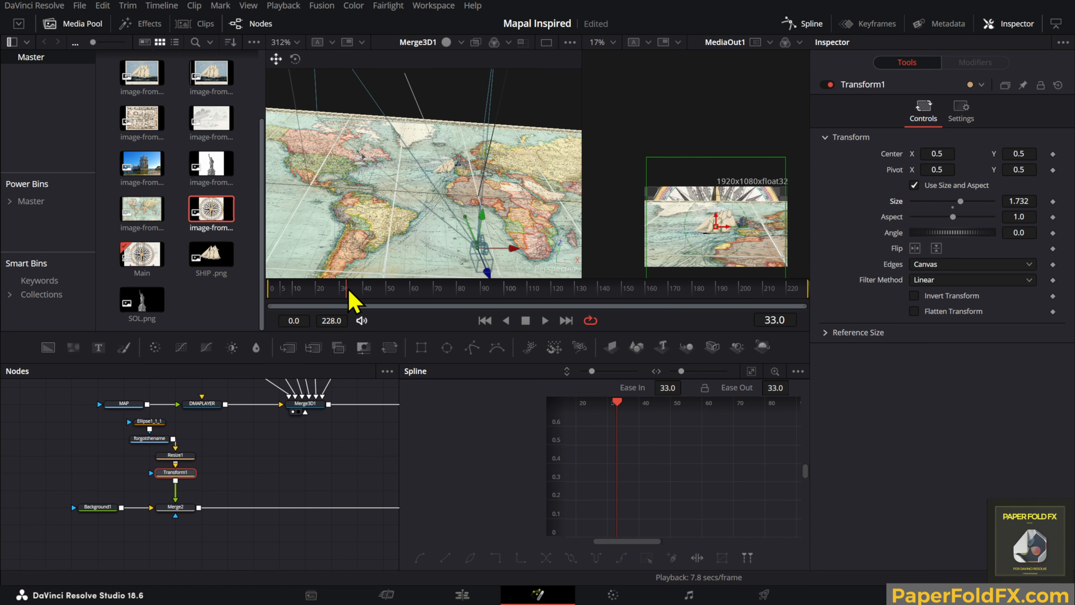
click(94, 507)
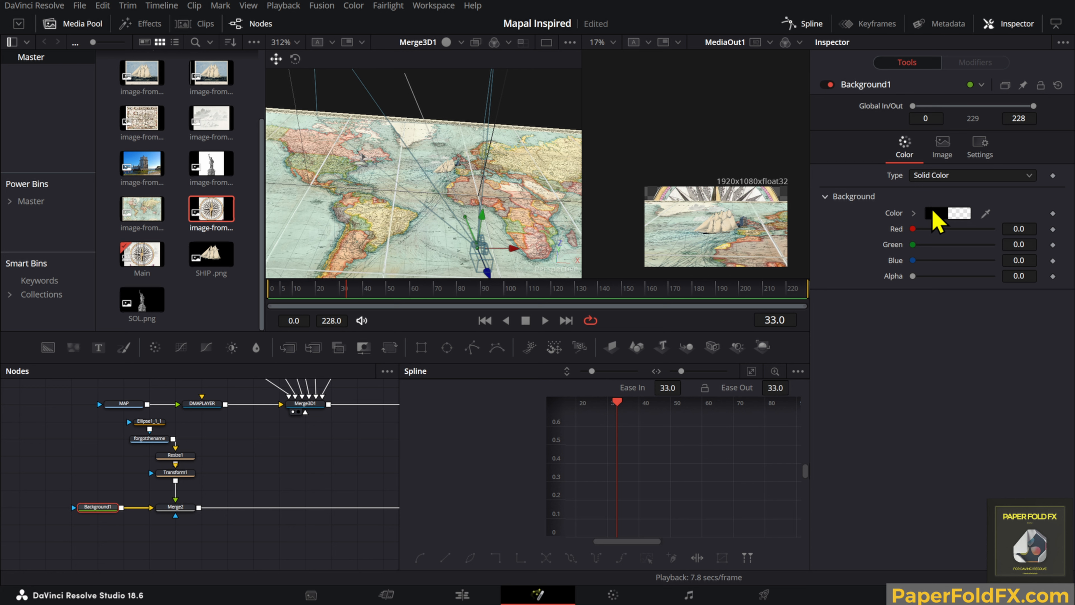
drag(985, 213, 727, 190)
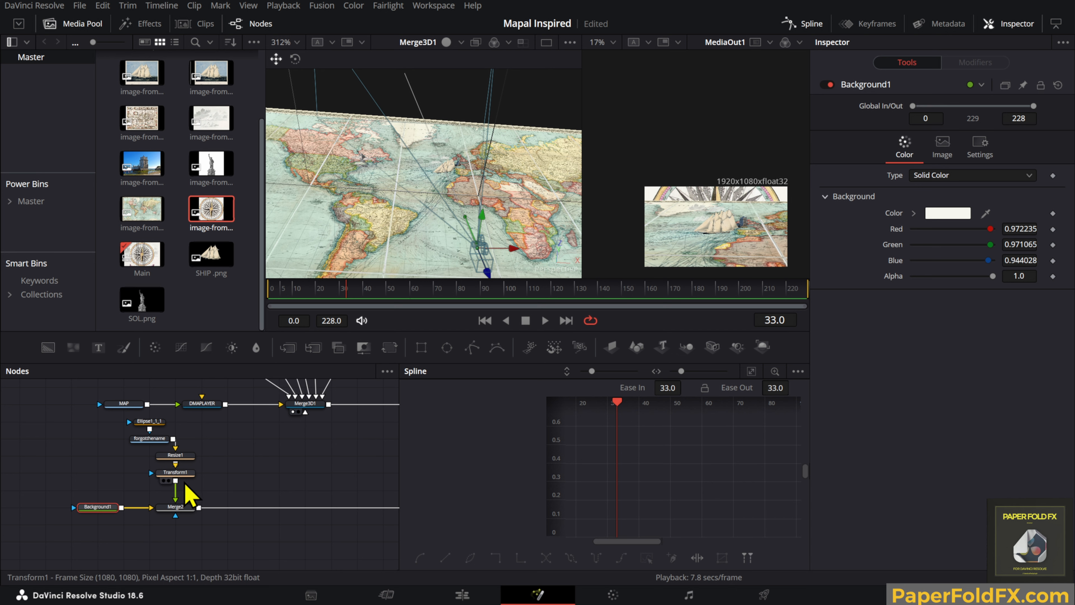
Step: Add a Blur node after Transform1 in the compass branch and set its blur size to 7.3
click(188, 473)
key(shift+space)
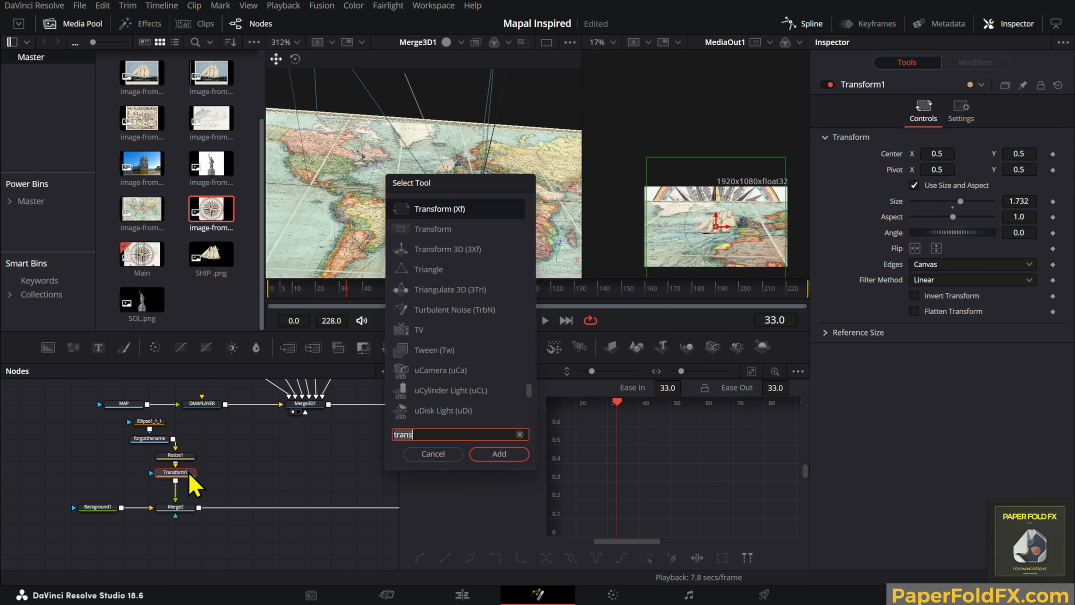
text(blur)
key(Return)
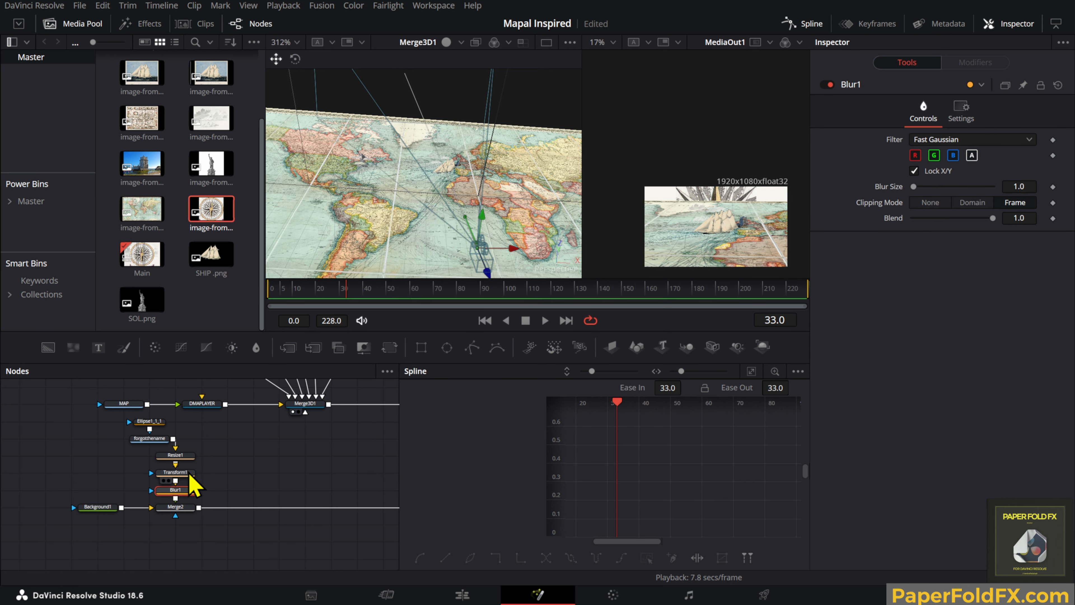
drag(1021, 186, 1033, 186)
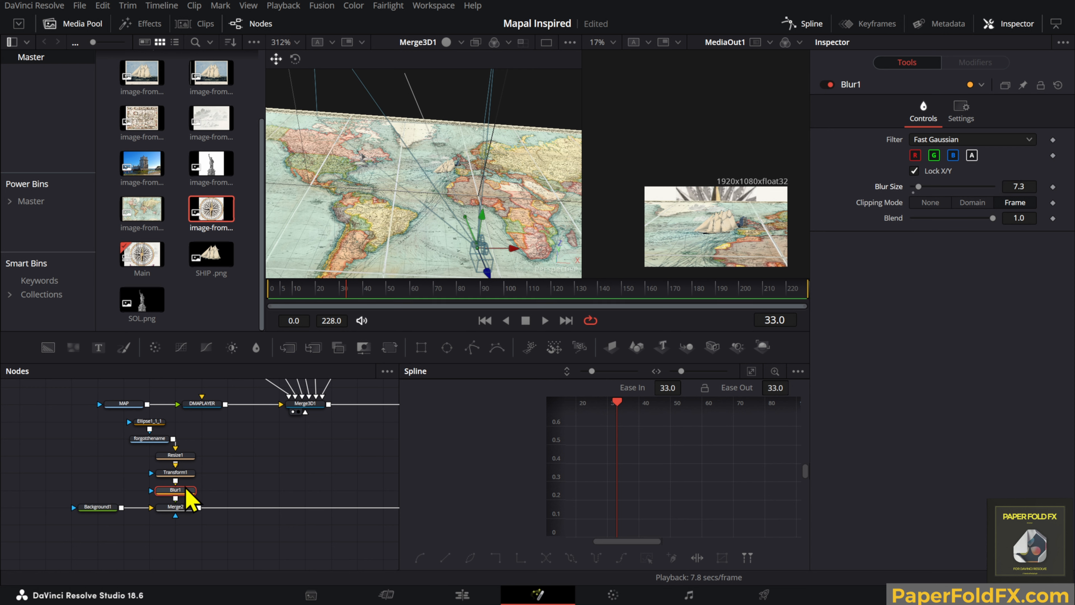
Step: Reorder the compass branch so Blur1 feeds Resize1, followed by Transform1 and Merge2
drag(184, 489, 261, 507)
click(240, 473)
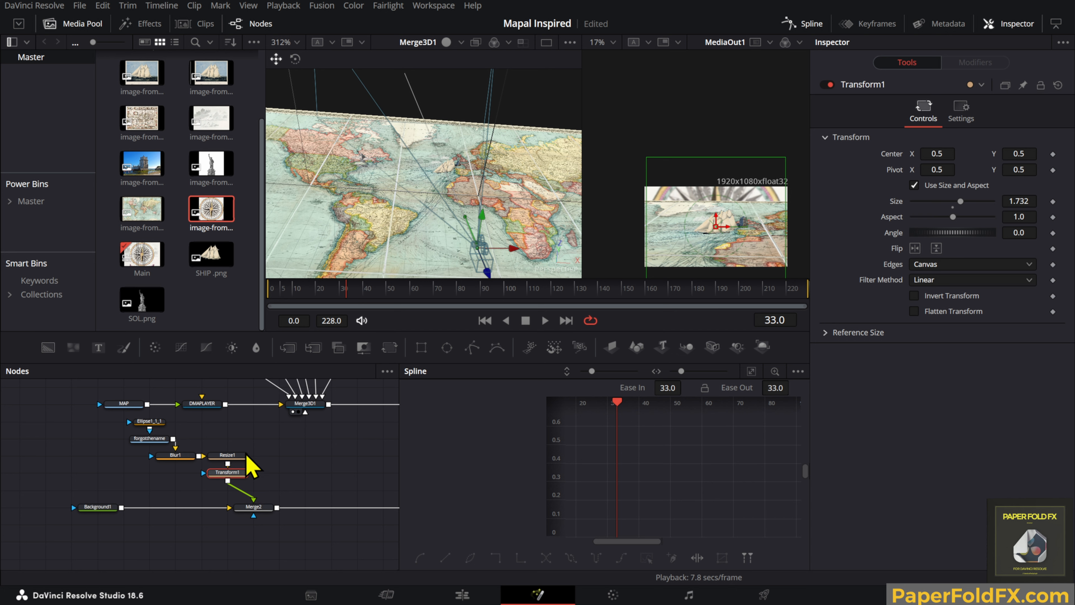
click(279, 450)
Step: Keyframe Transform1's angle from 0.0 on frame 0 to a negative rotation at the end of the timeline, and play back the compass turn
click(243, 473)
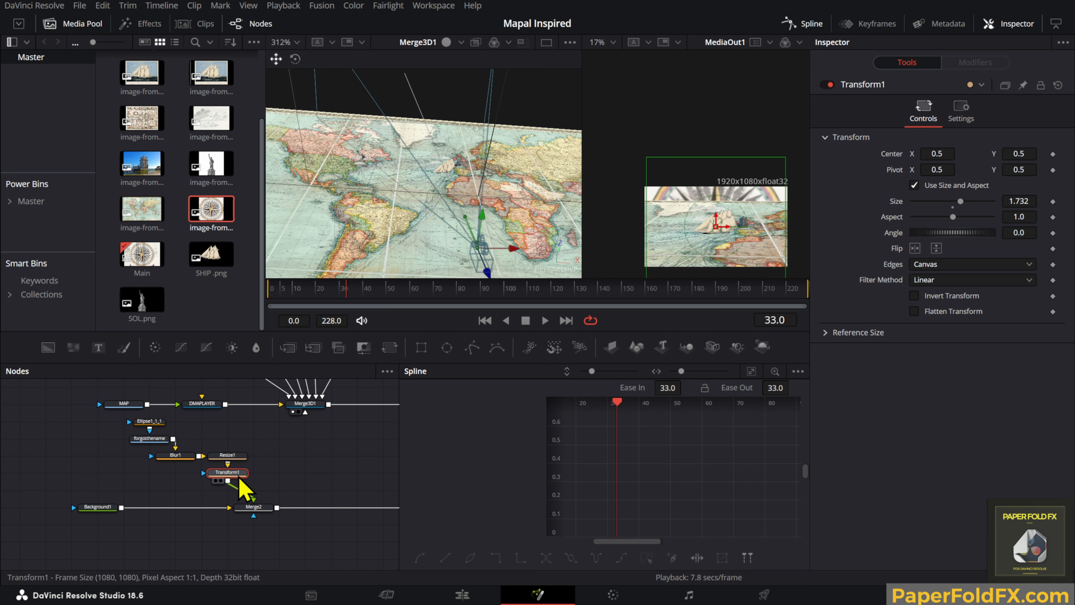
drag(290, 298, 270, 297)
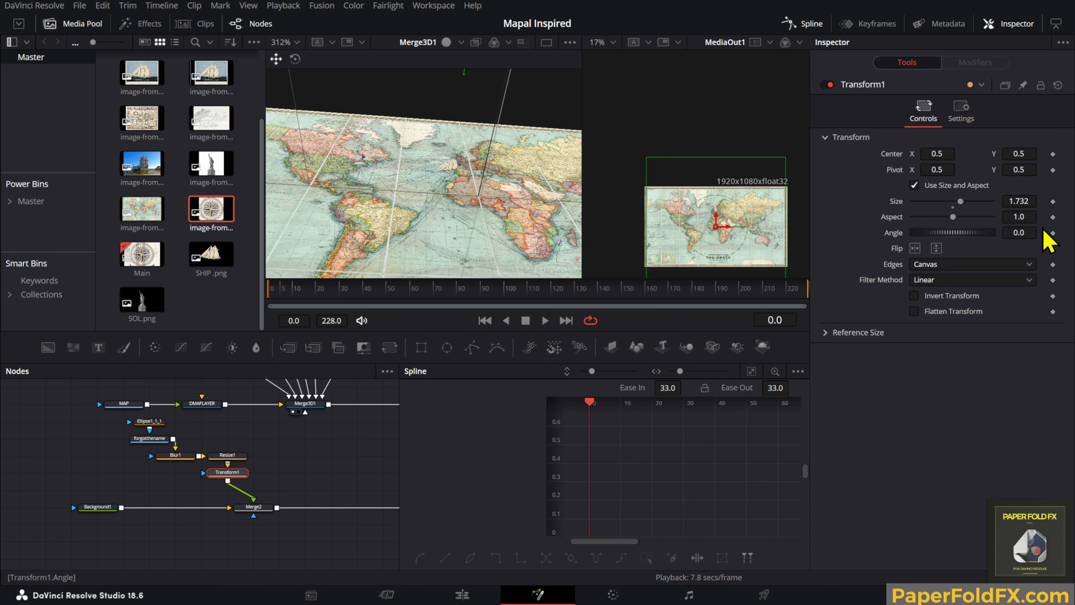
click(1052, 233)
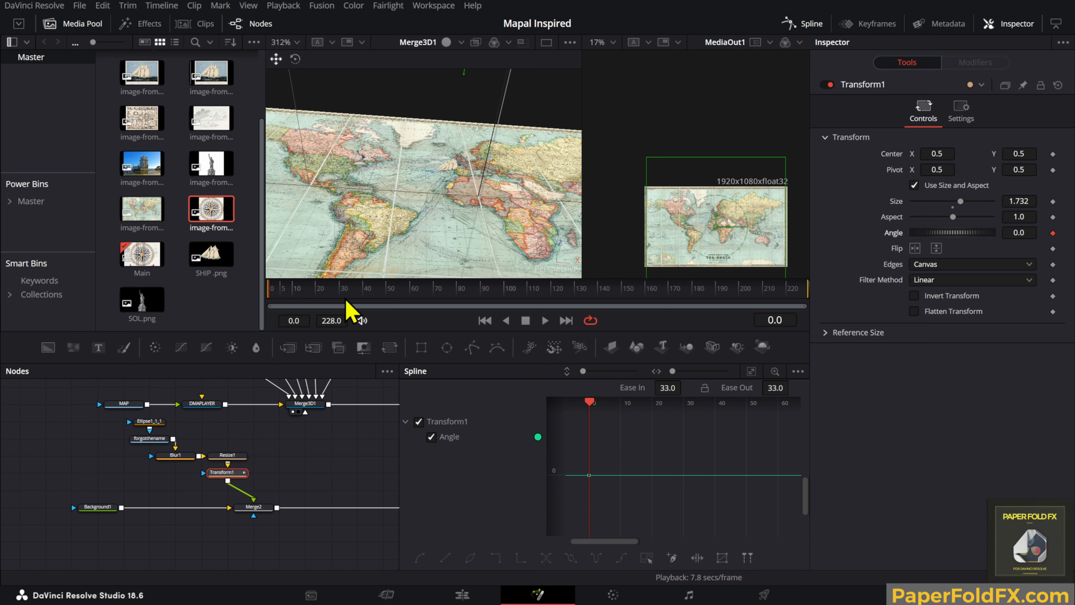
drag(344, 293, 1017, 296)
drag(1019, 232, 228, 304)
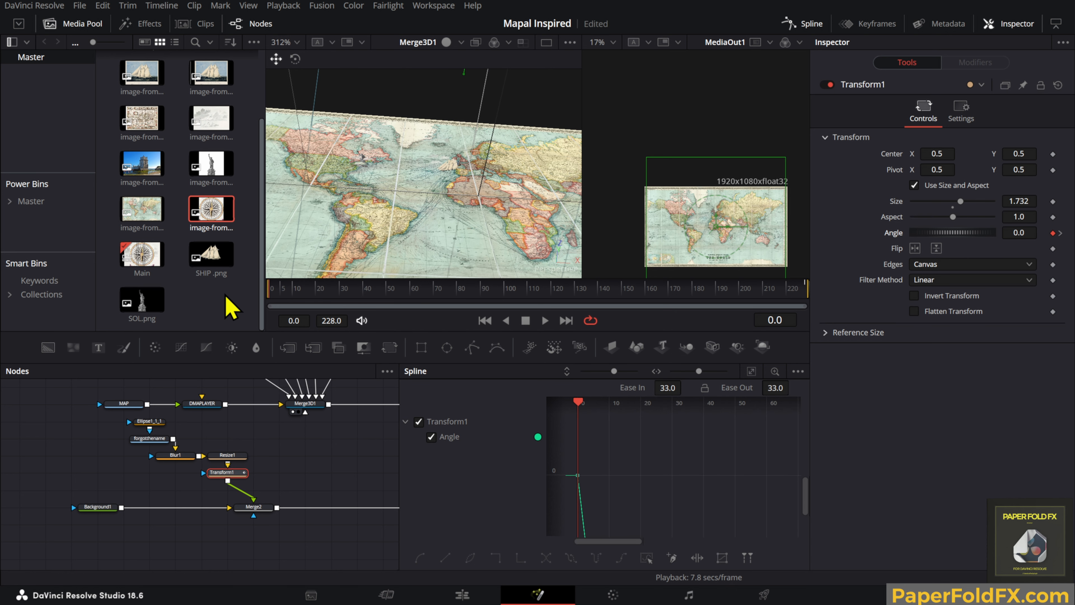
key(space)
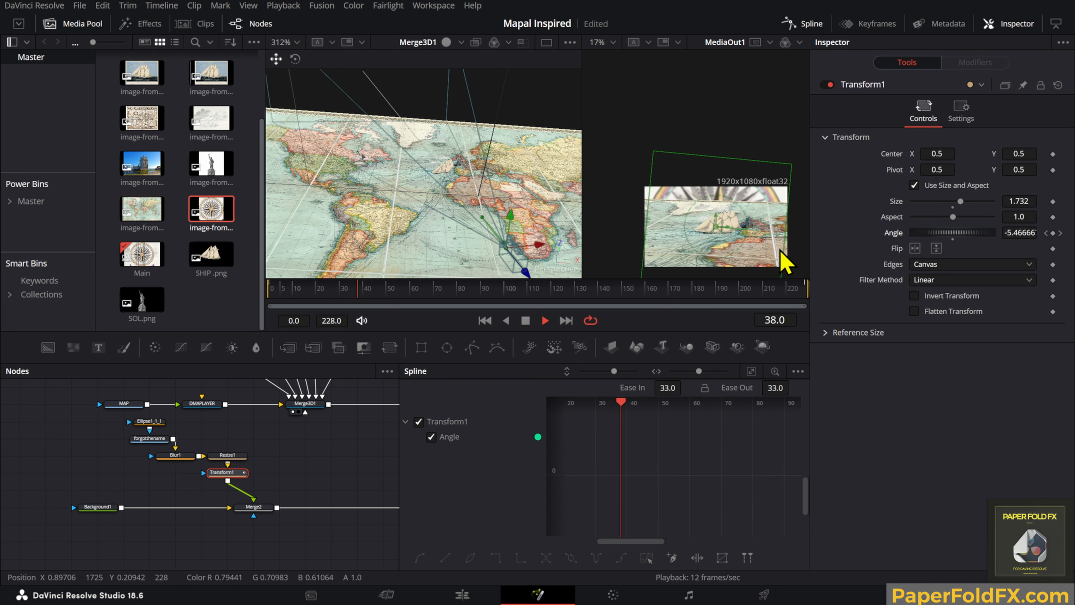
key(space)
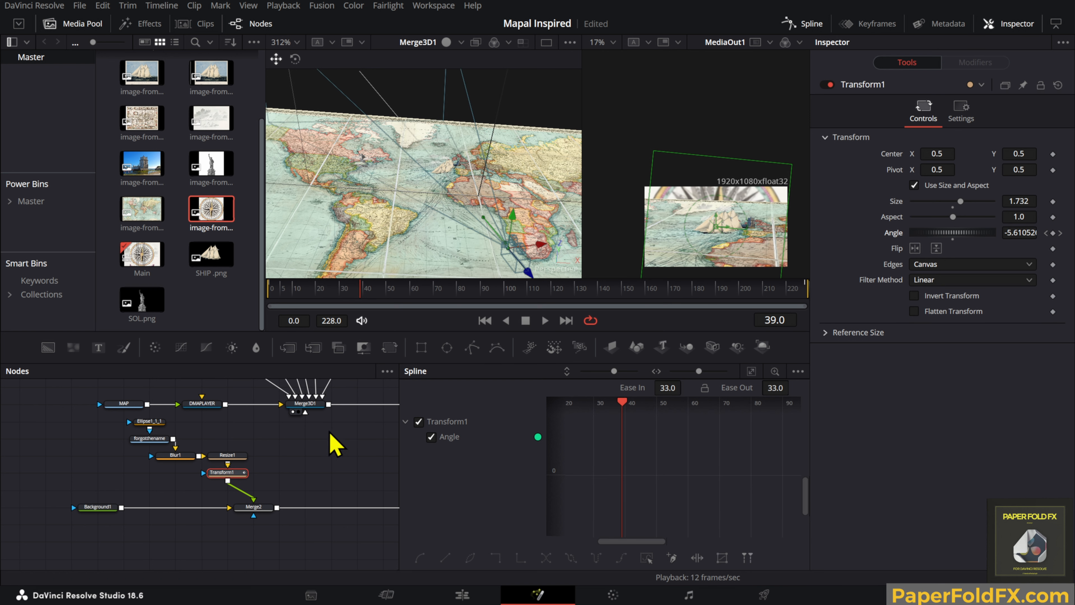
Step: Inspect the map's edge in the composite, and show the MAP node alone in the second viewer with its whole frame visible
scroll(737, 229, up, 10)
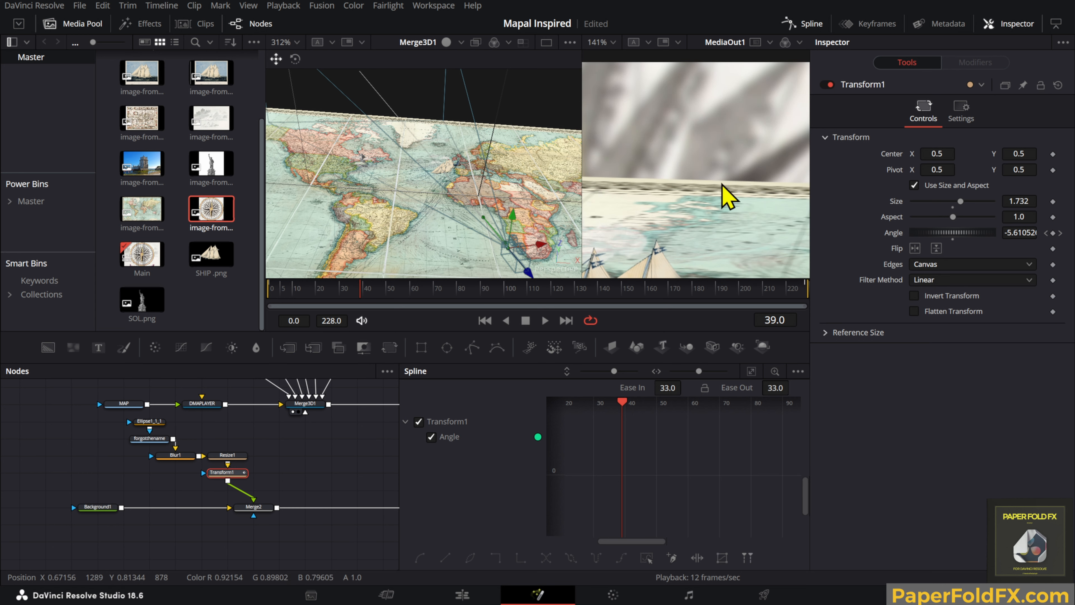
scroll(722, 184, down, 5)
drag(163, 414, 242, 434)
key(2)
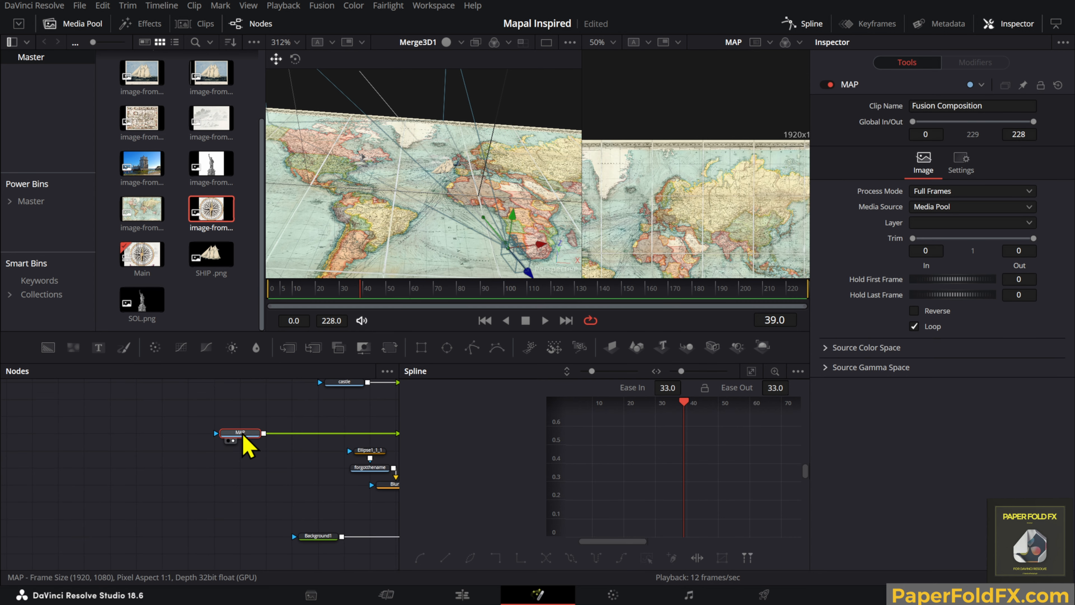
scroll(770, 233, down, 5)
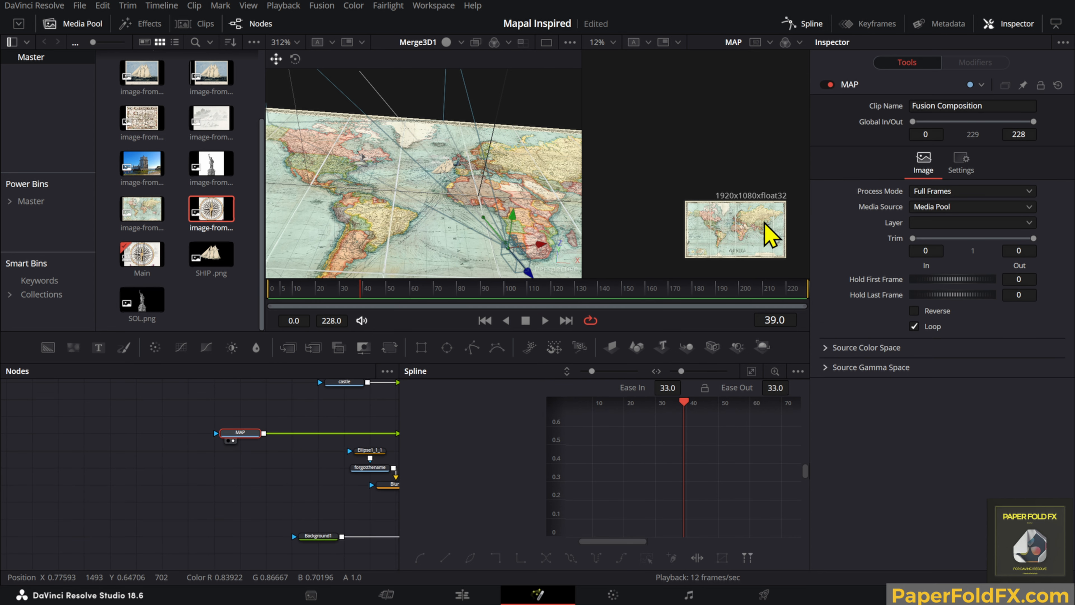
Step: Add a Rectangle mask to the MAP node with width 1.0 and height 1.0
click(421, 348)
text(1)
key(Tab)
text(1)
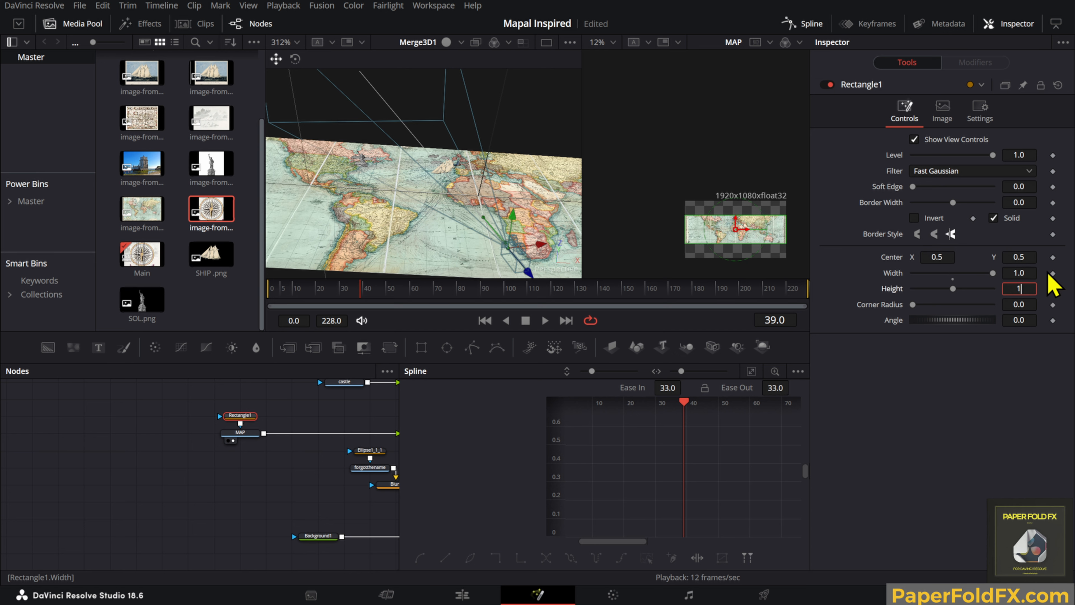
key(Tab)
Step: Set the map's rectangle mask soft edge to 0.00772, checking the map's border up close
scroll(795, 205, up, 4)
scroll(739, 200, up, 5)
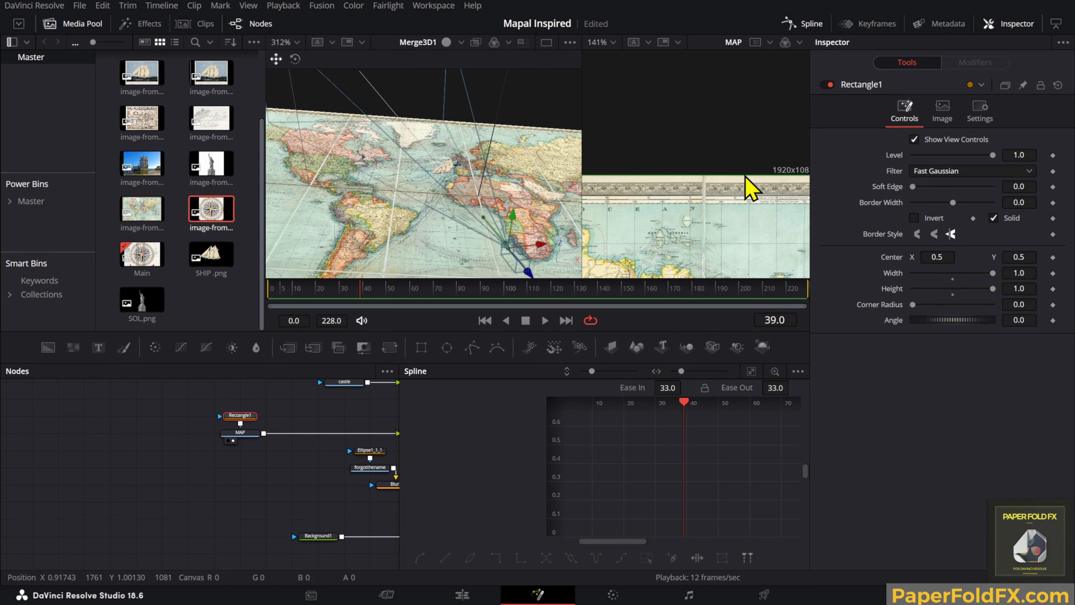
scroll(749, 188, up, 5)
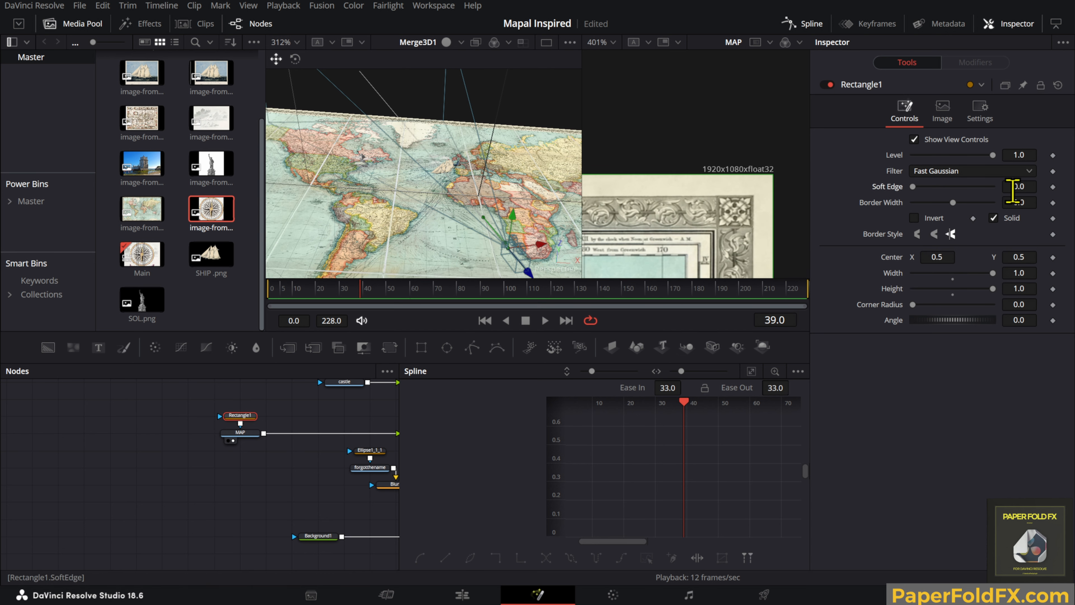
click(1015, 186)
text(0.0005)
drag(1019, 187, 1027, 186)
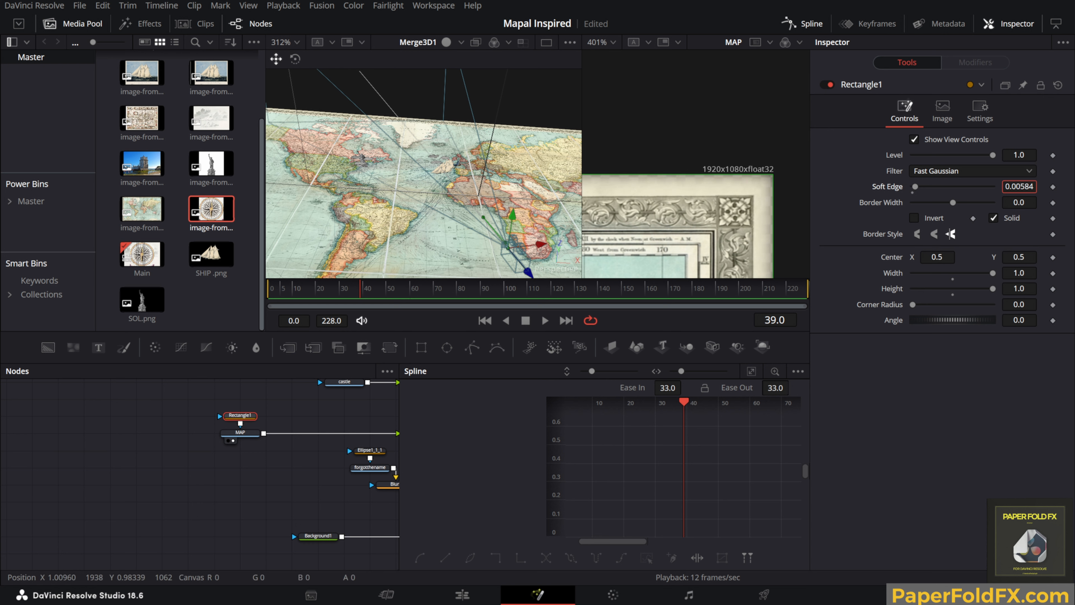
scroll(702, 187, up, 3)
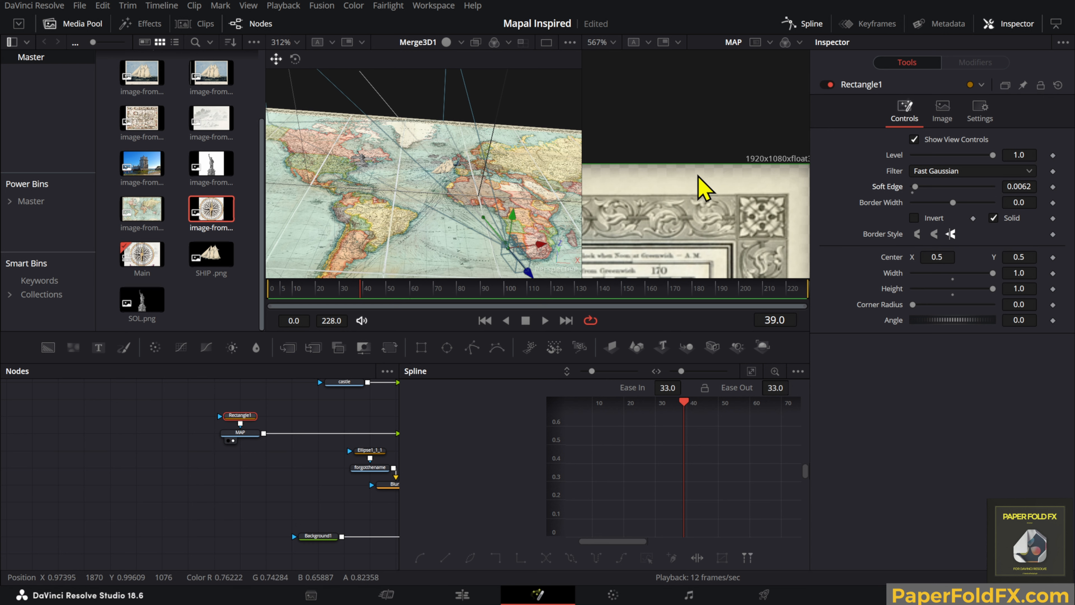
key(ctrl+1)
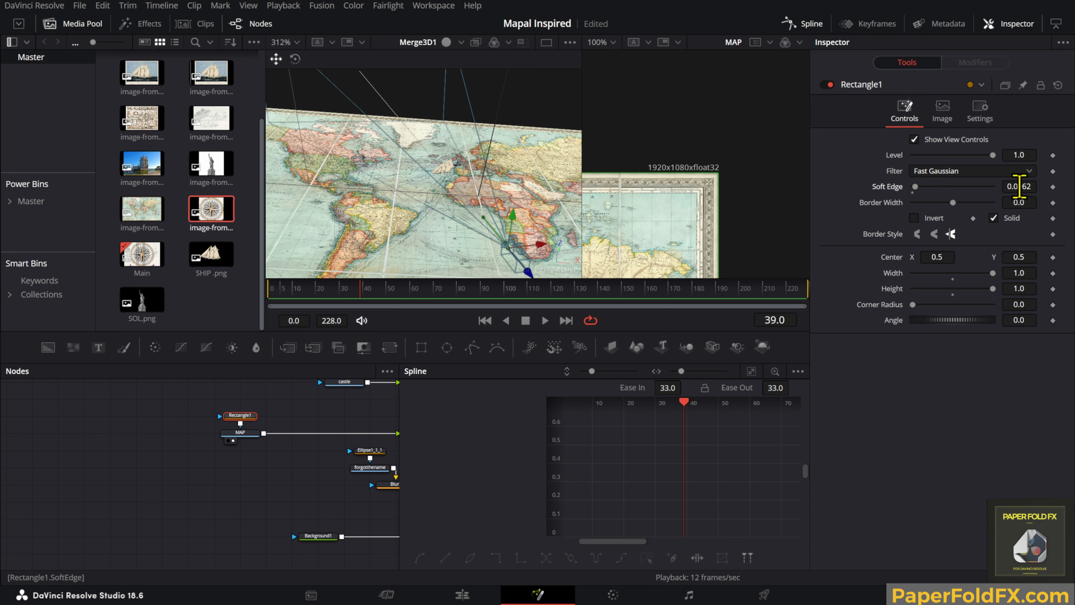
drag(1019, 186, 1020, 187)
scroll(648, 174, up, 5)
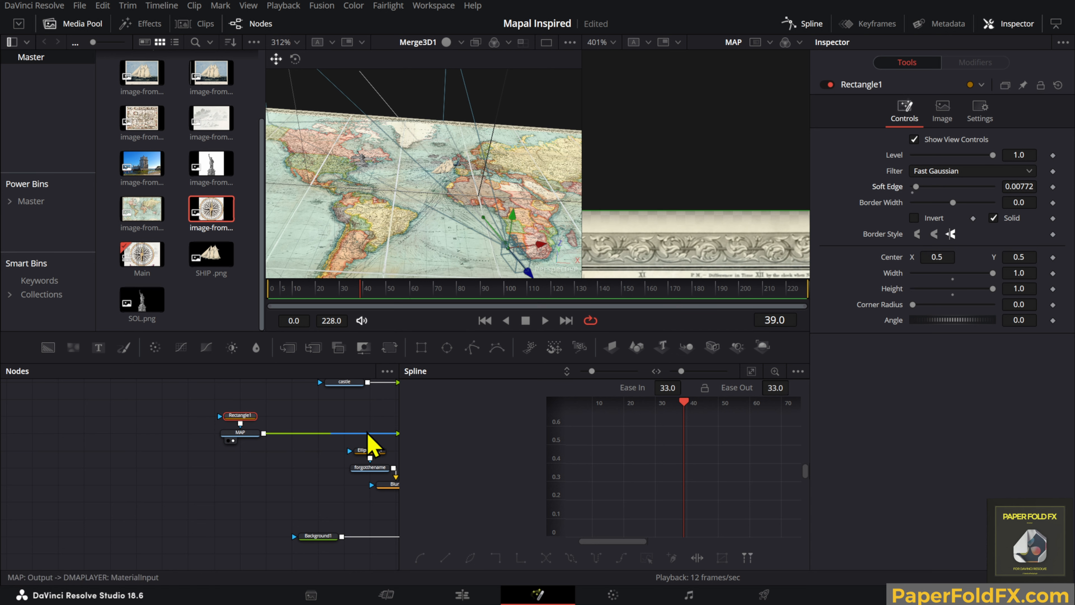
Step: Show MediaOut1 in the second viewer and examine how the softened map edge blends with the compass, then view the whole frame
drag(368, 433, 175, 414)
drag(332, 481, 107, 442)
click(291, 480)
key(2)
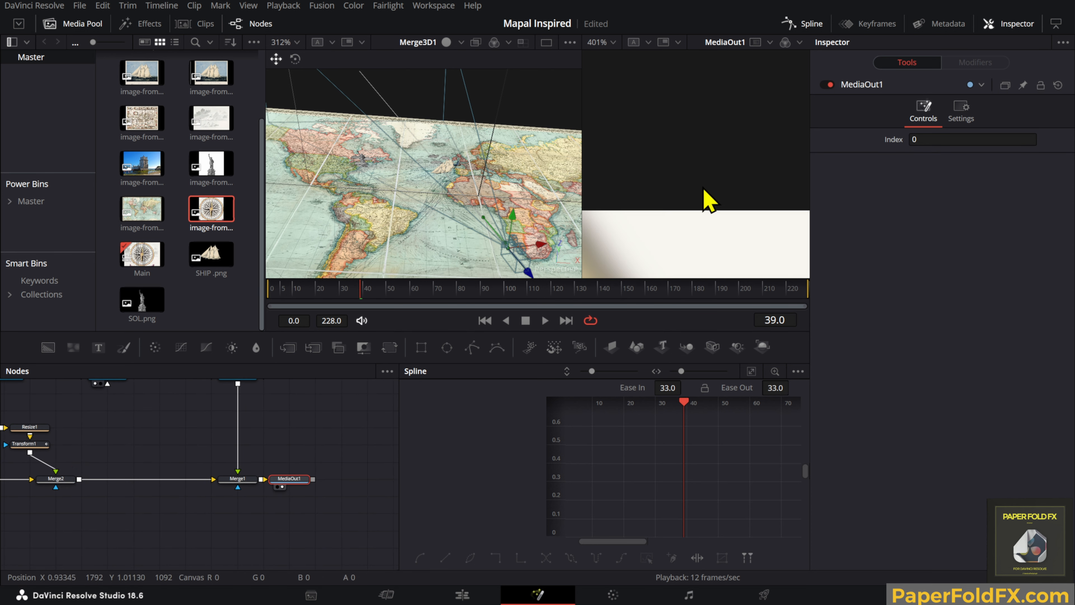
scroll(707, 201, up, 2)
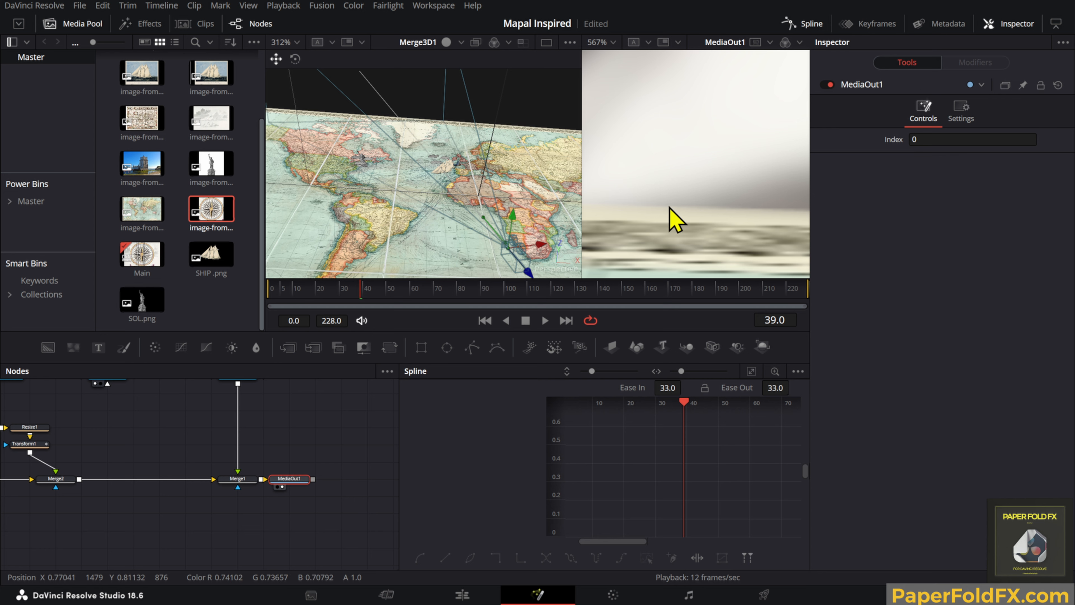
scroll(678, 218, down, 6)
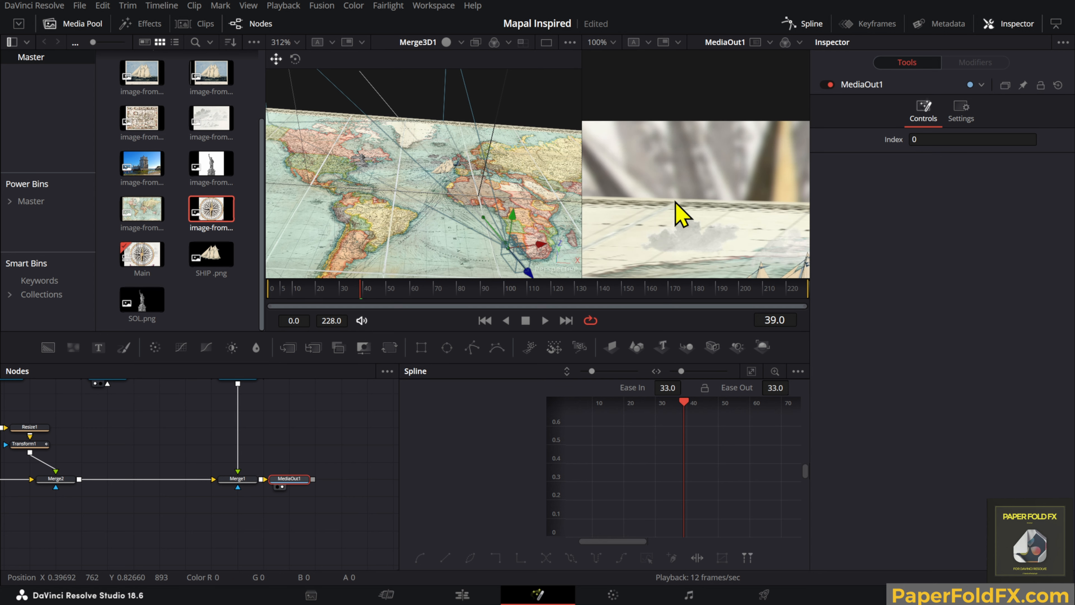
scroll(675, 201, down, 6)
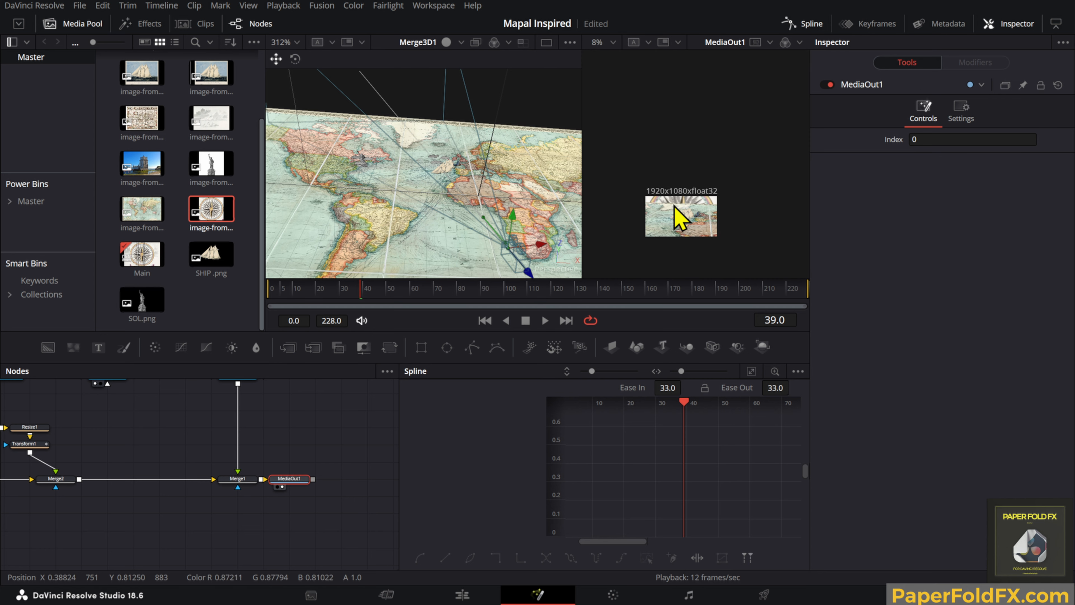
scroll(677, 218, up, 3)
scroll(678, 221, down, 1)
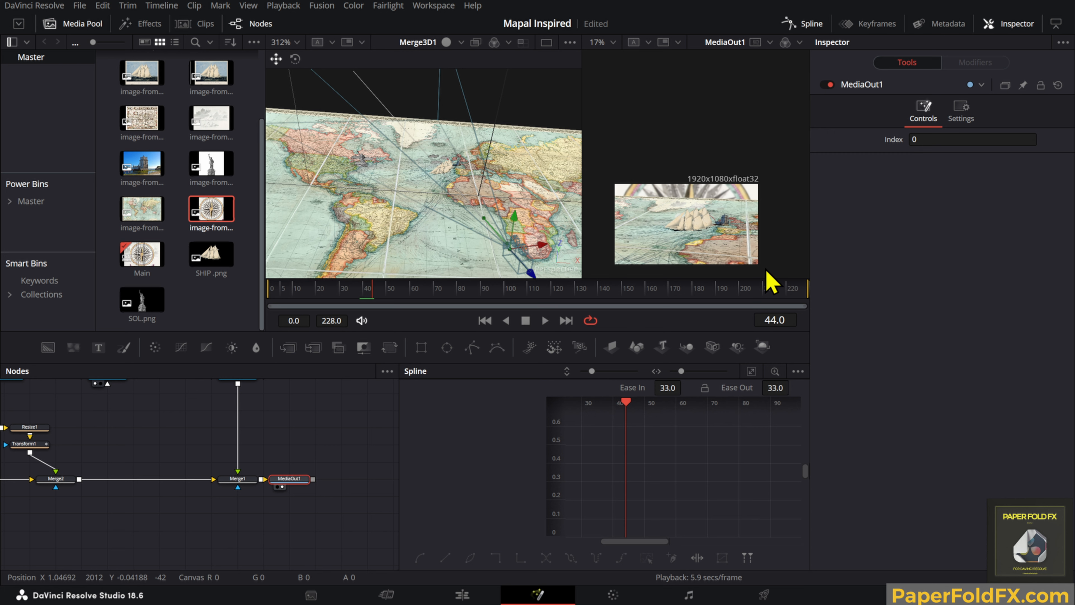
Step: Move MediaOut1 farther from Merge1 to make room for more nodes between them
drag(277, 454, 311, 485)
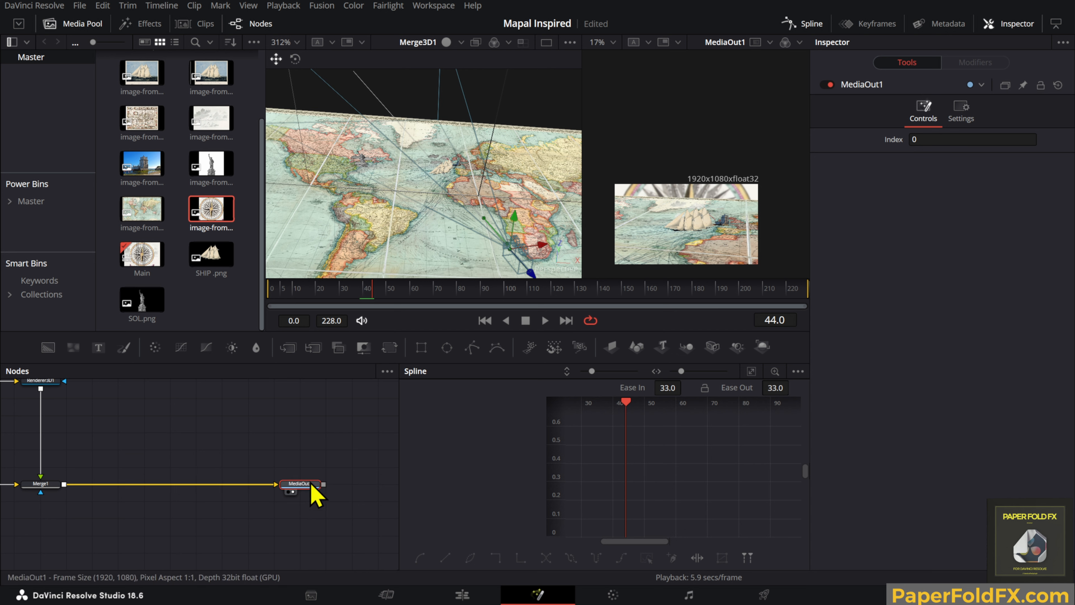
click(259, 463)
drag(258, 462, 352, 463)
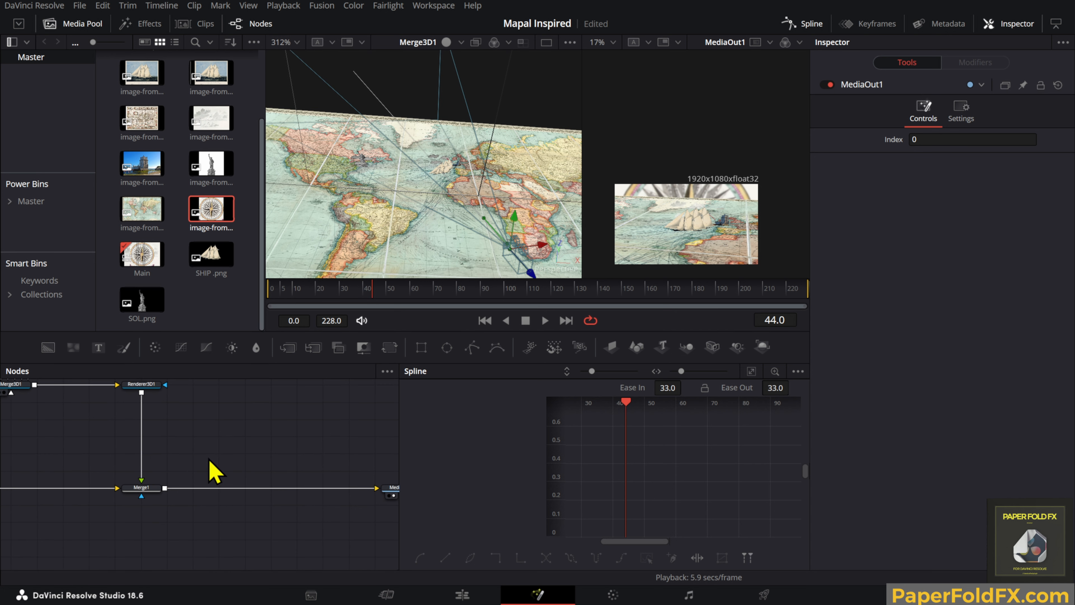
Step: Add a Stop Motion node after Merge1 and place it midway between Merge1 and MediaOut1
click(156, 493)
click(154, 490)
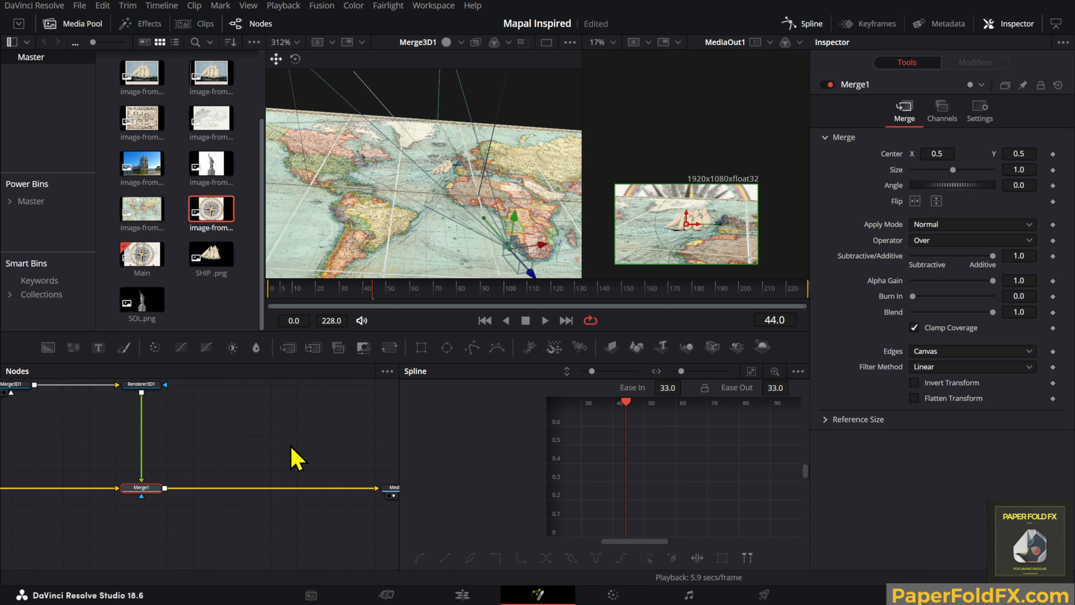
key(shift+space)
text(stop)
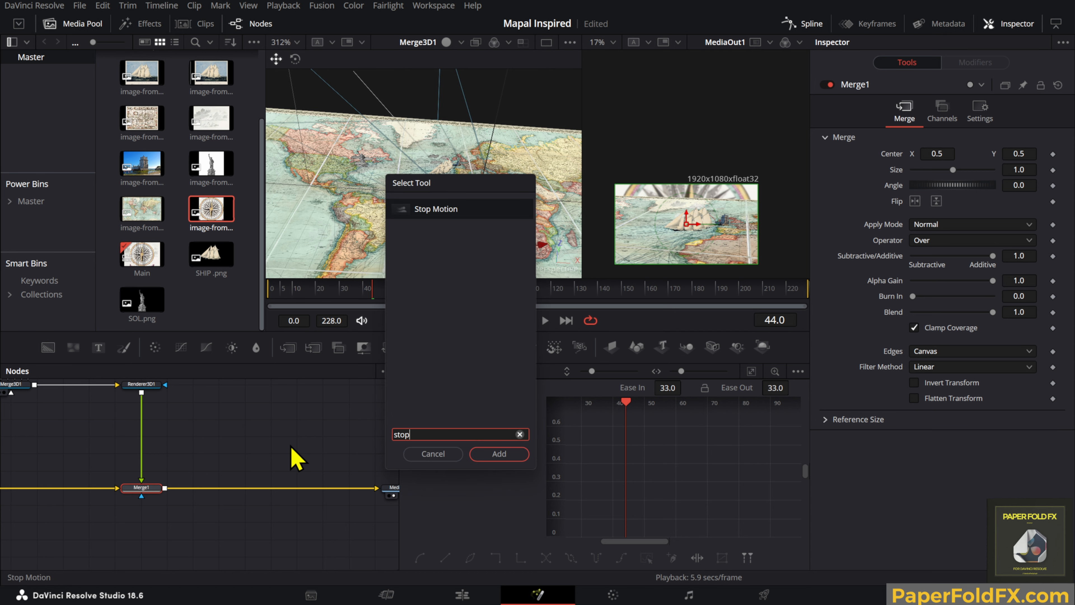
key(Return)
drag(189, 489, 268, 490)
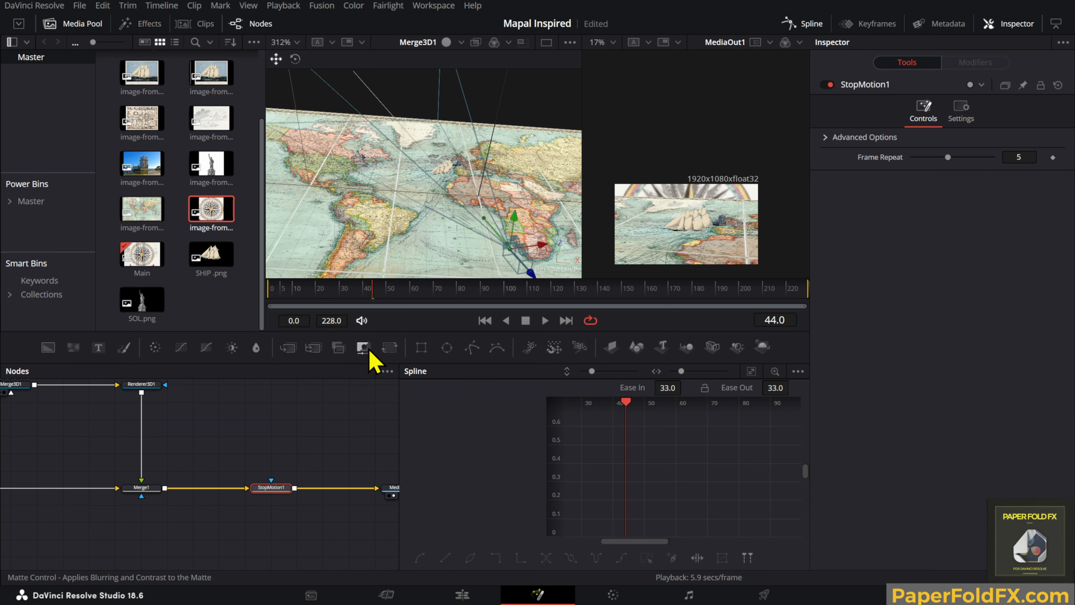
Step: Set the Stop Motion node's Frame Repeat to 3 and play the animation to check the stepped movement
drag(355, 296, 189, 295)
key(space)
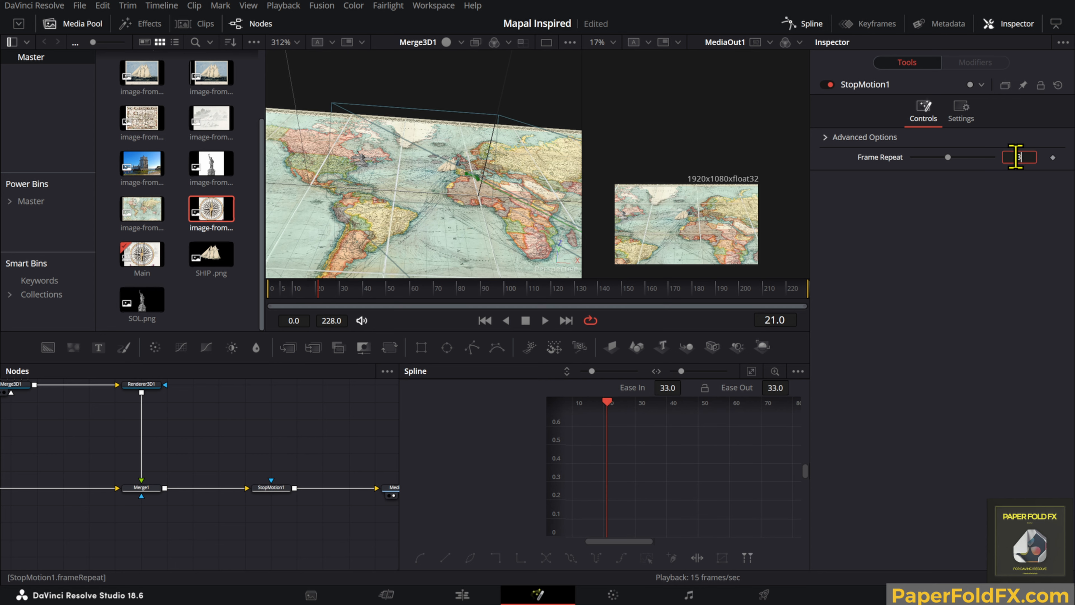
key(Return)
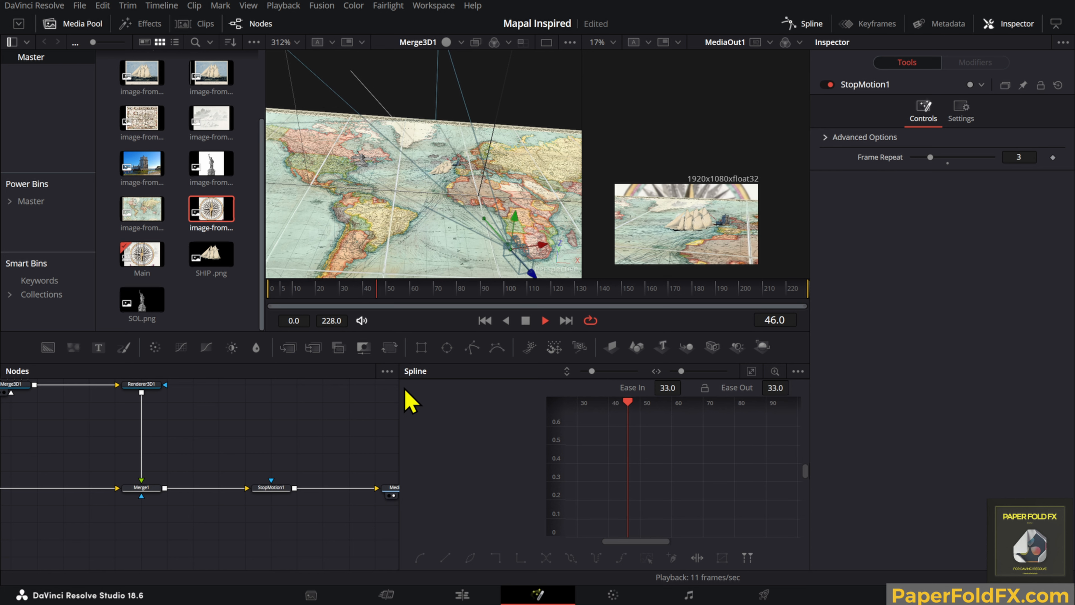
key(space)
Step: Add a Grain node between Merge1 and StopMotion1
click(141, 487)
key(shift+space)
text(gra)
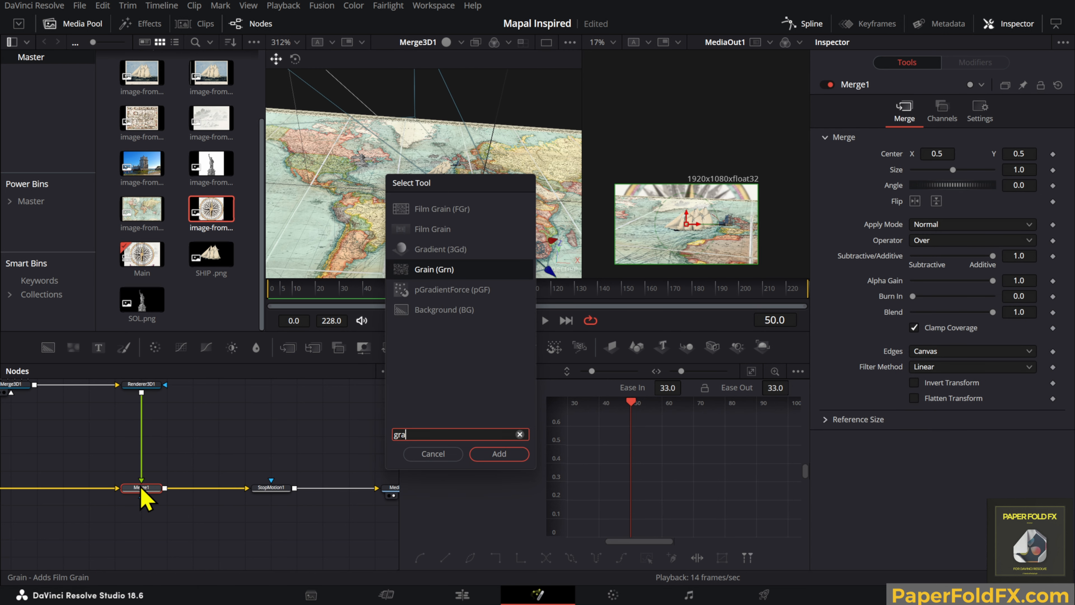
text(in)
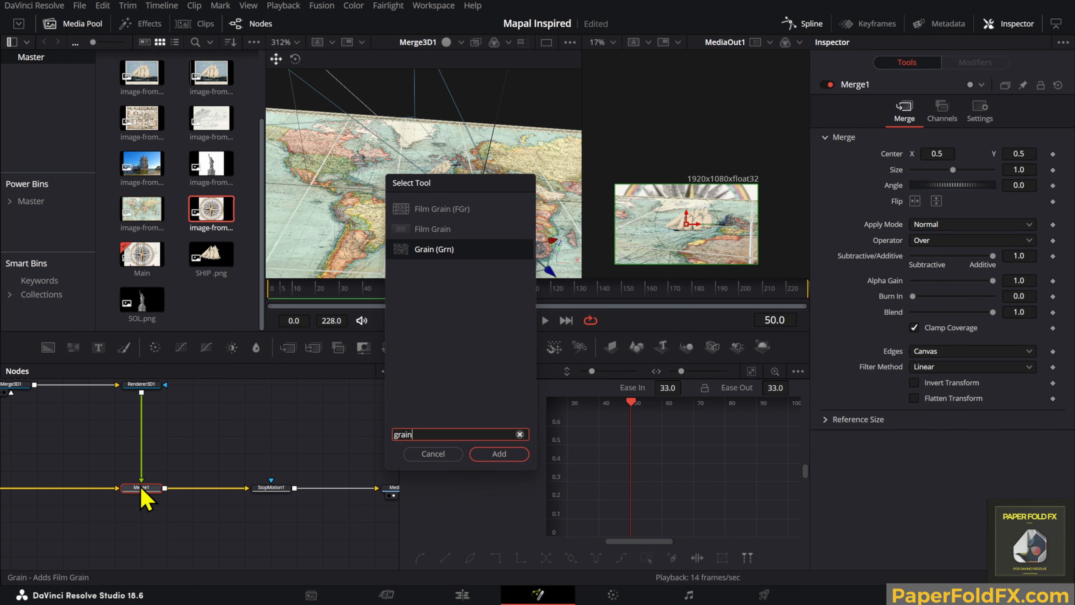
key(Return)
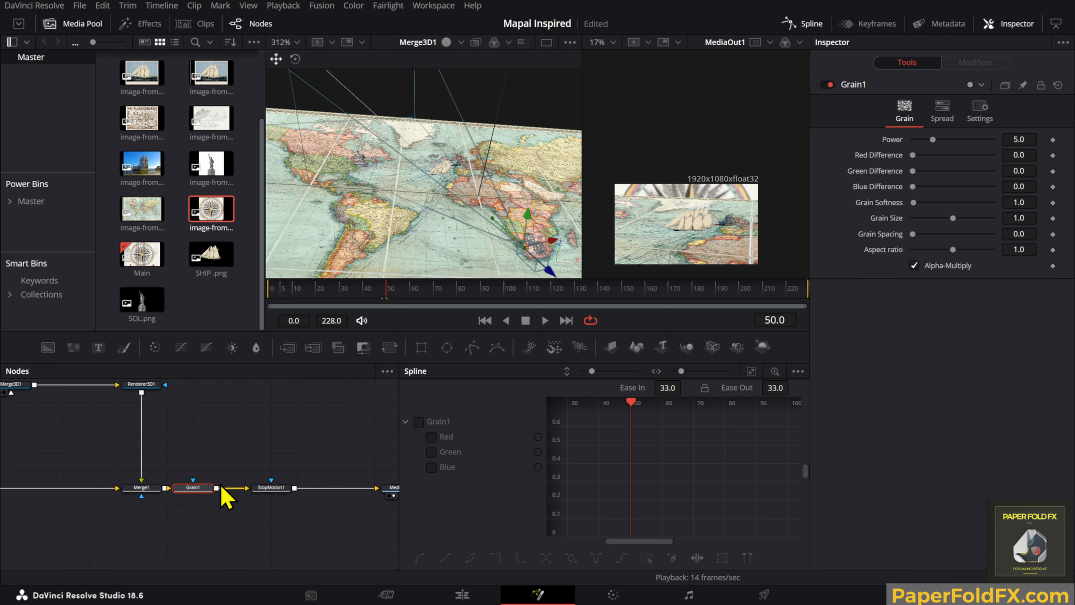
Step: Switch to a single large viewer showing MediaOut1 and inspect the grain on the ship up close
scroll(728, 238, up, 5)
scroll(728, 237, up, 3)
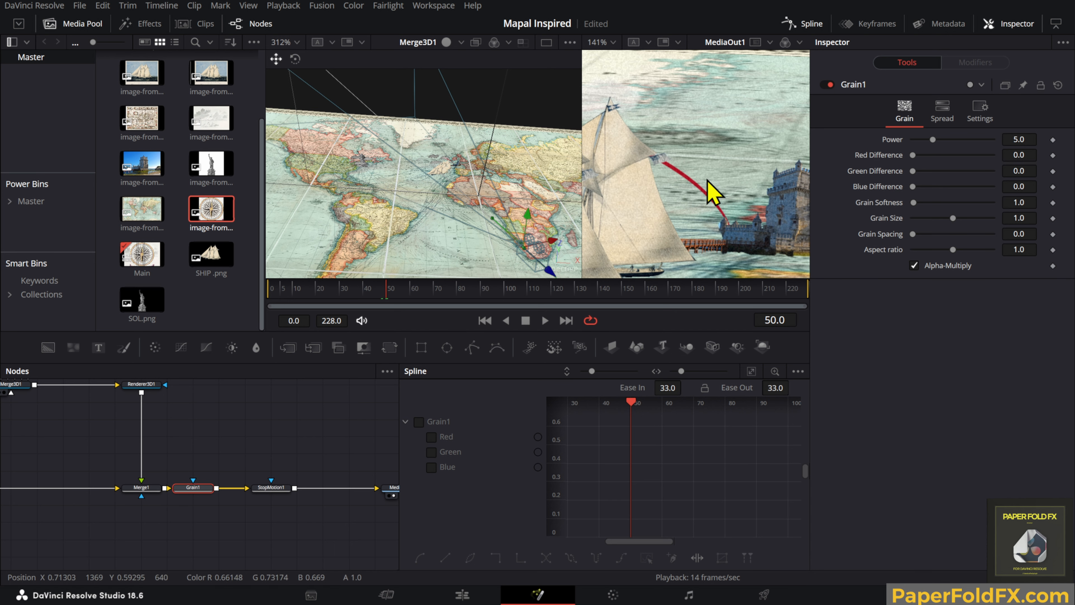
scroll(741, 76, down, 3)
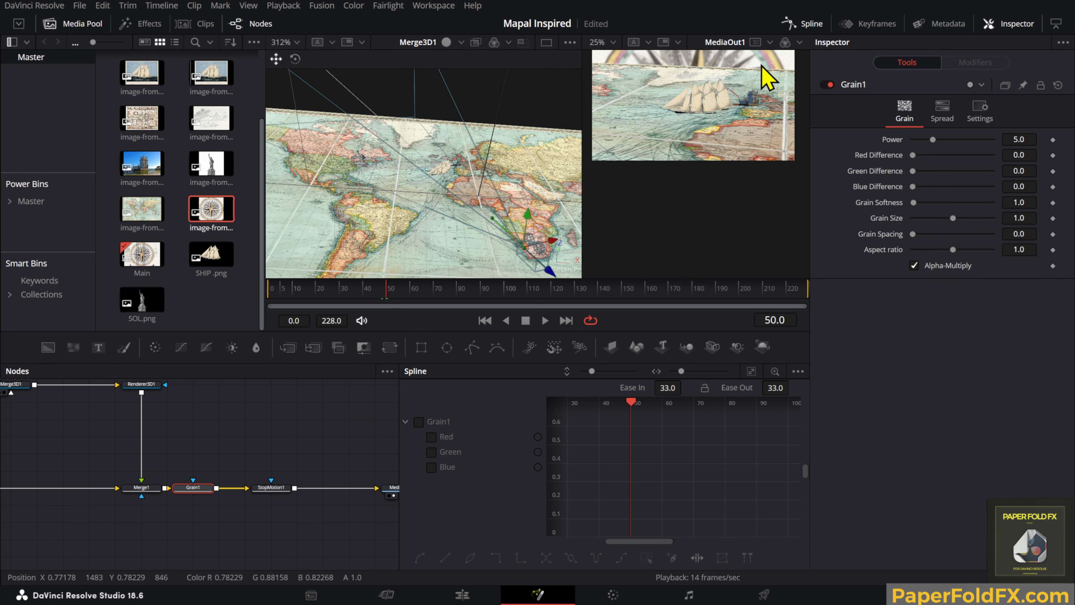
click(756, 43)
click(756, 42)
drag(729, 173, 730, 218)
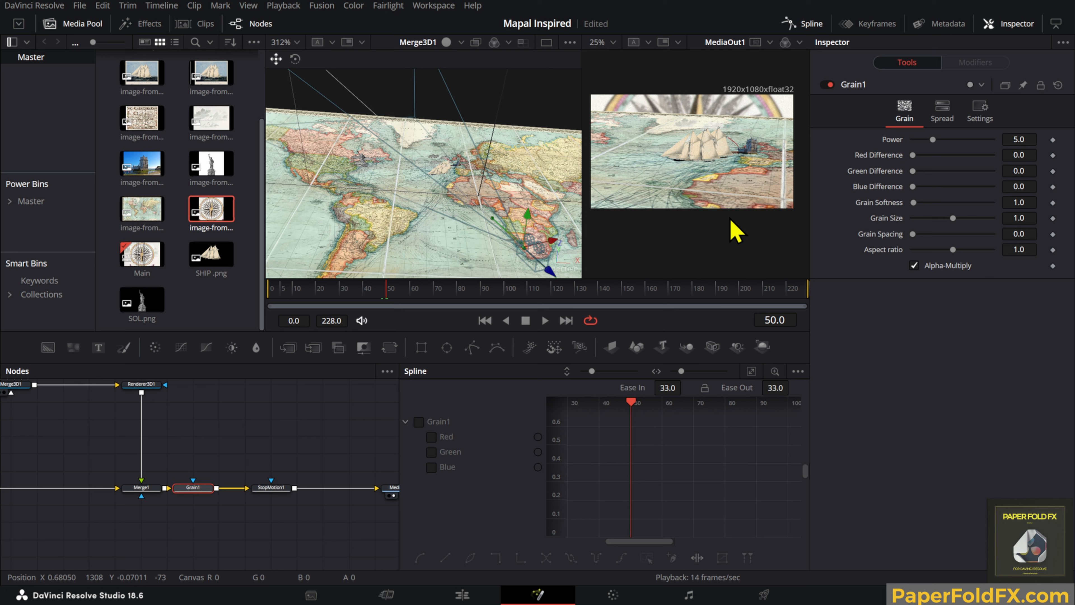
click(254, 428)
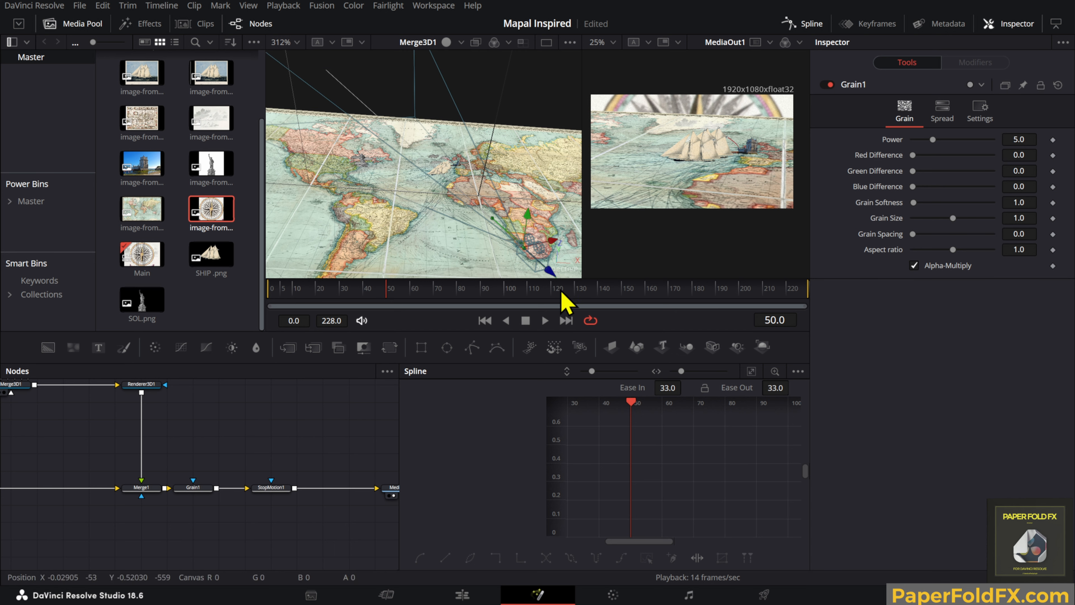
click(393, 488)
drag(582, 180, 455, 180)
click(775, 44)
scroll(563, 155, up, 5)
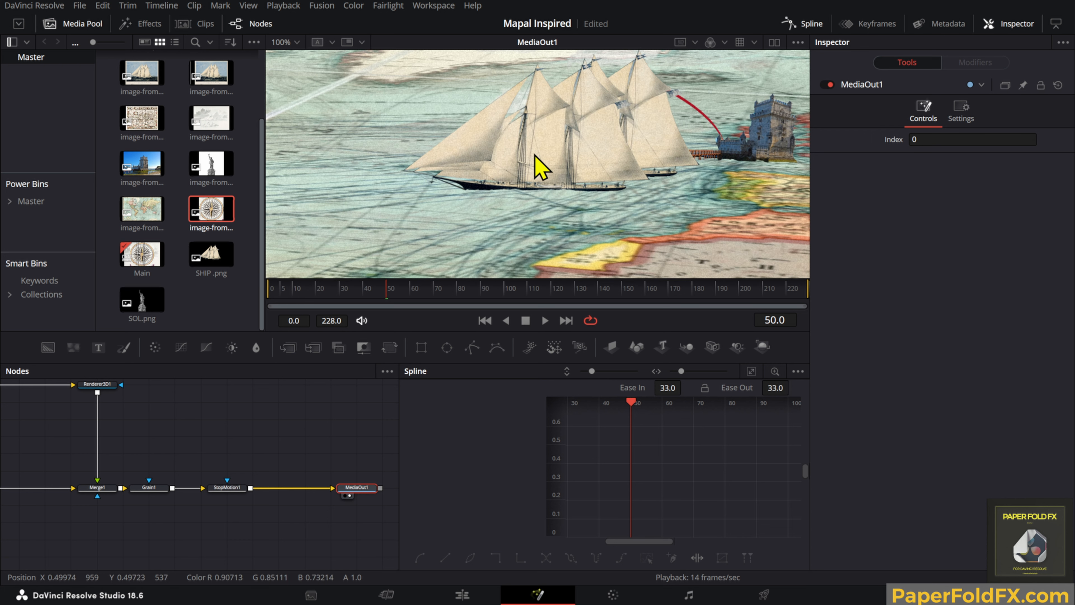
Step: Disable and re-enable Grain1 to compare the ship and map with and without grain
click(149, 487)
key(ctrl+p)
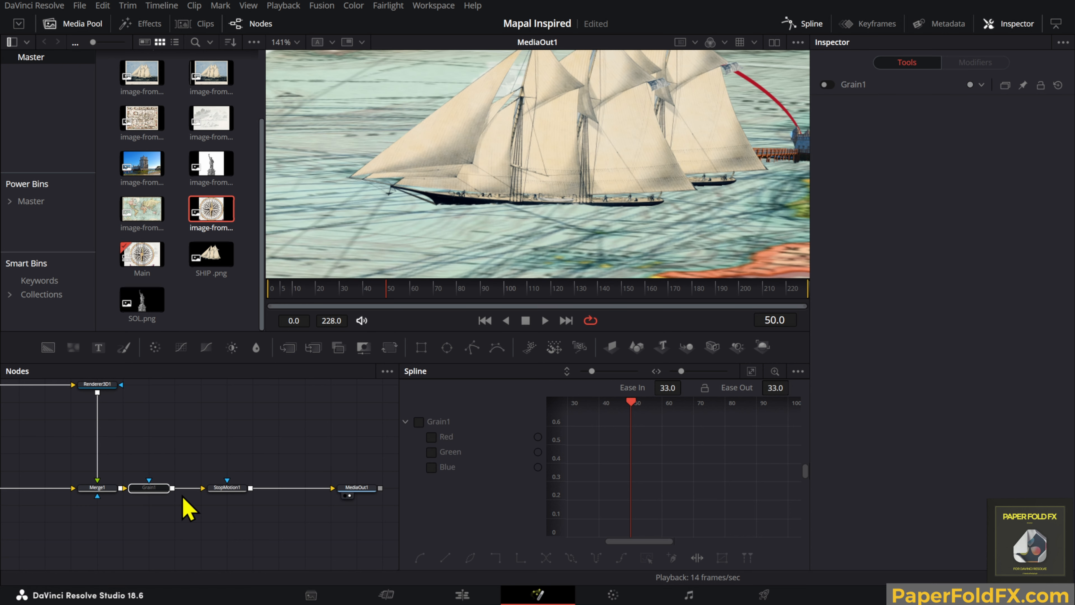
key(ctrl+p)
scroll(652, 177, down, 4)
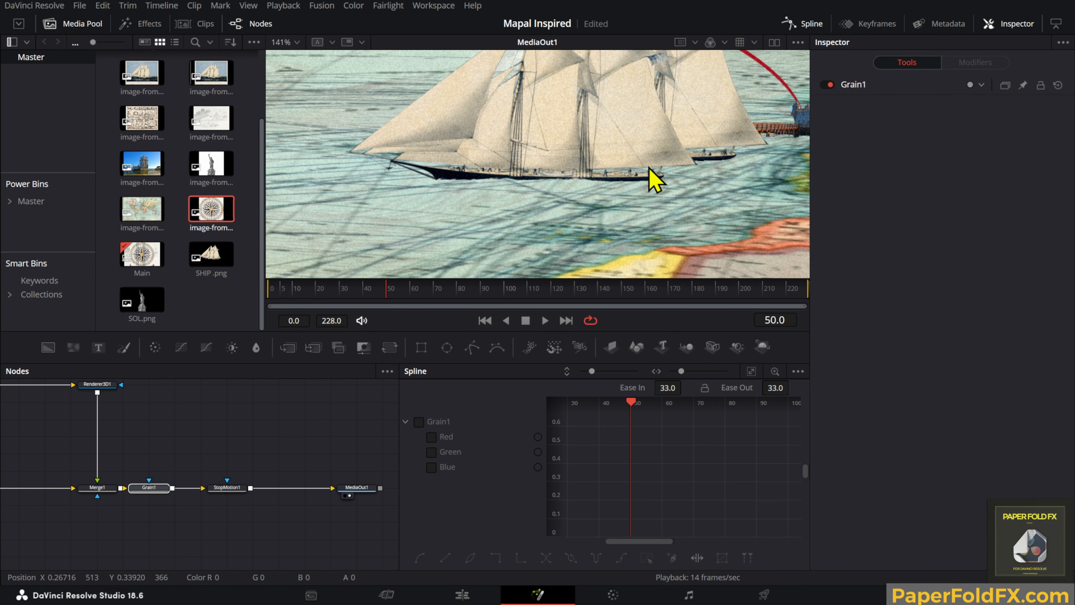
scroll(660, 190, down, 2)
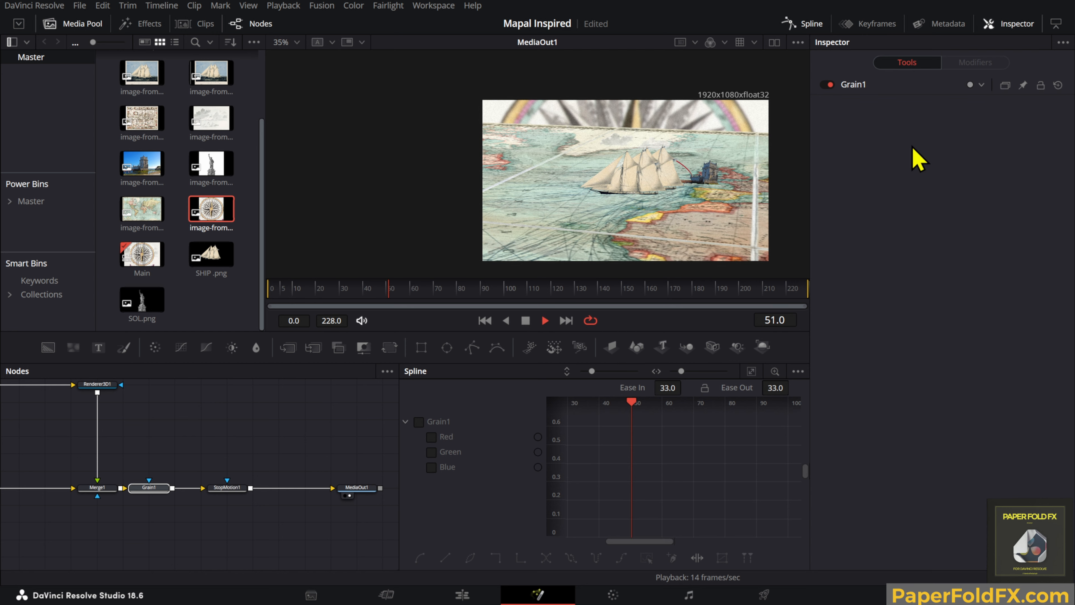
Step: Play the animation from the beginning to review the combined stop-motion and grain effects
click(231, 488)
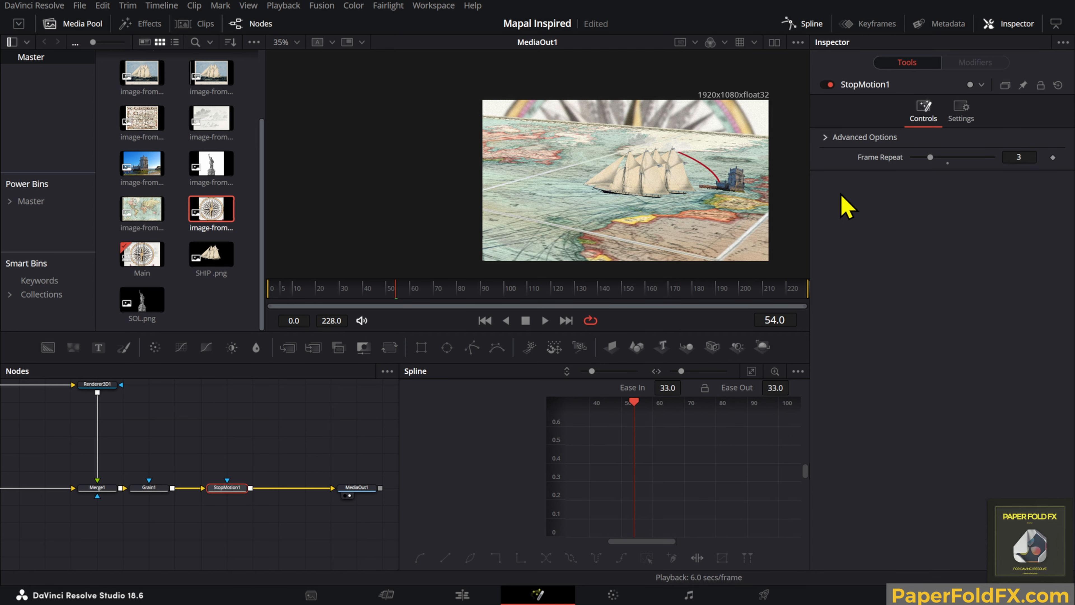
key(space)
click(246, 470)
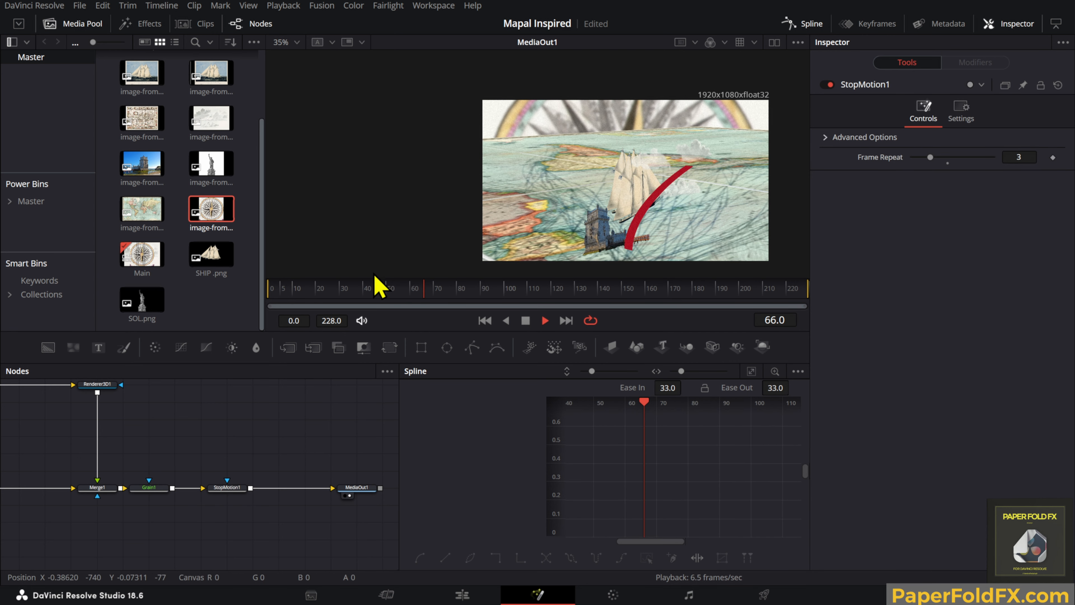
drag(353, 287, 261, 312)
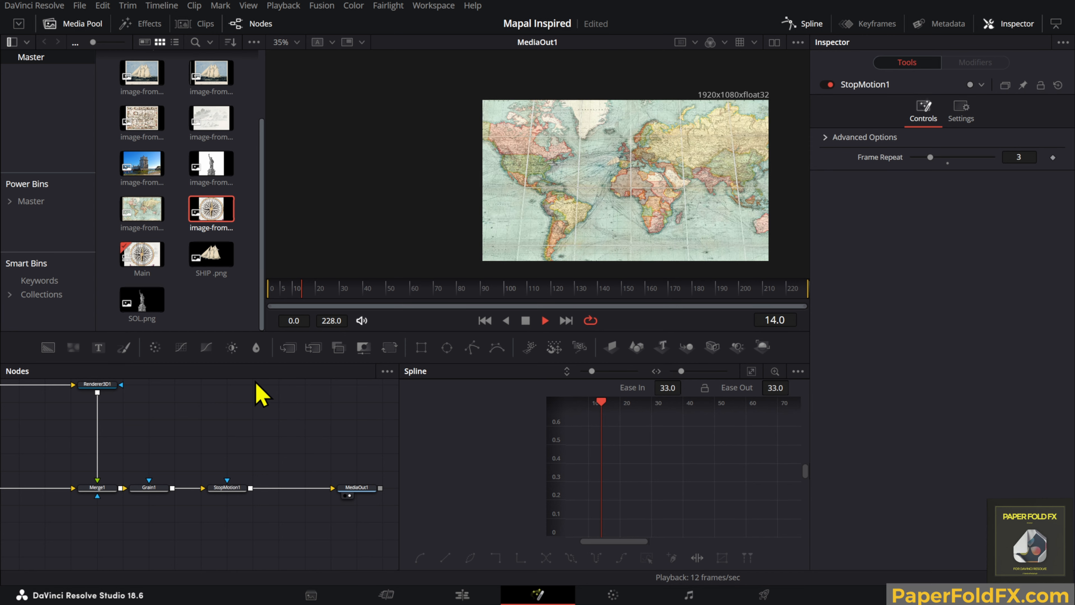